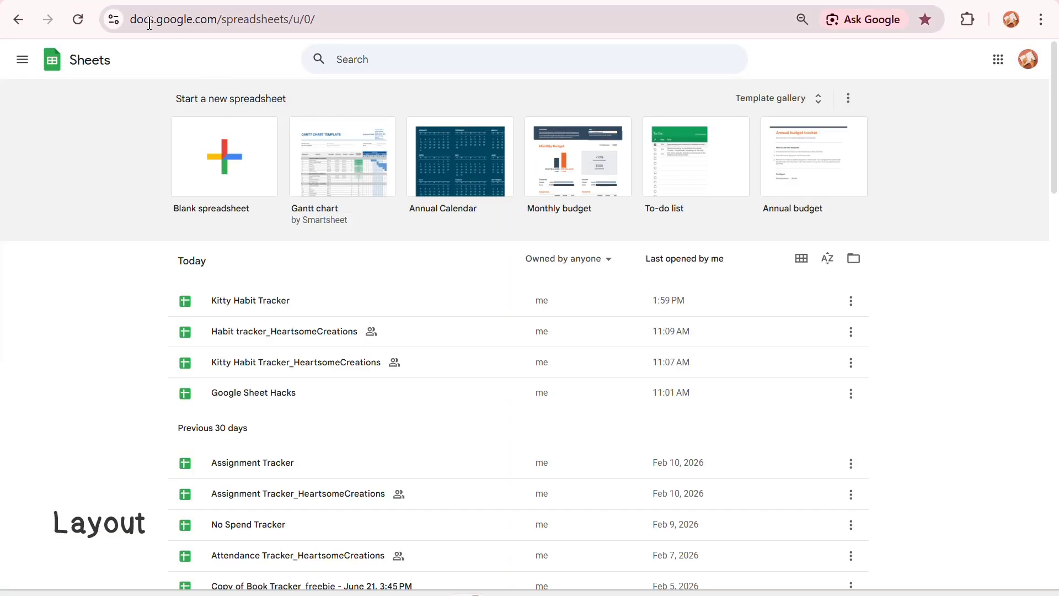
# Create a blank spreadsheet and name the file Habit Tracker.
pyautogui.click(225, 179)
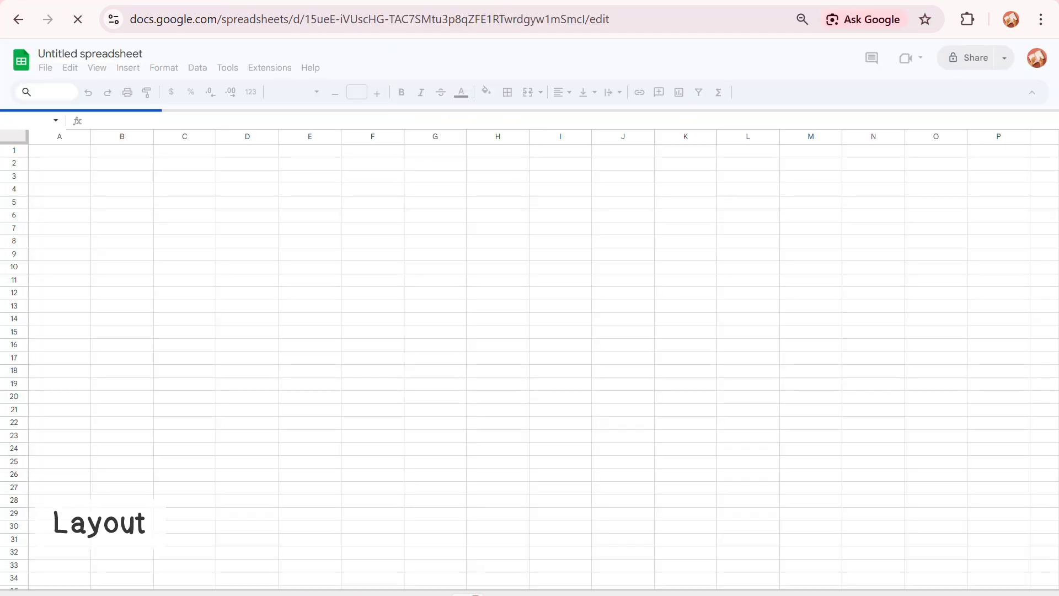
pyautogui.doubleClick(58, 51)
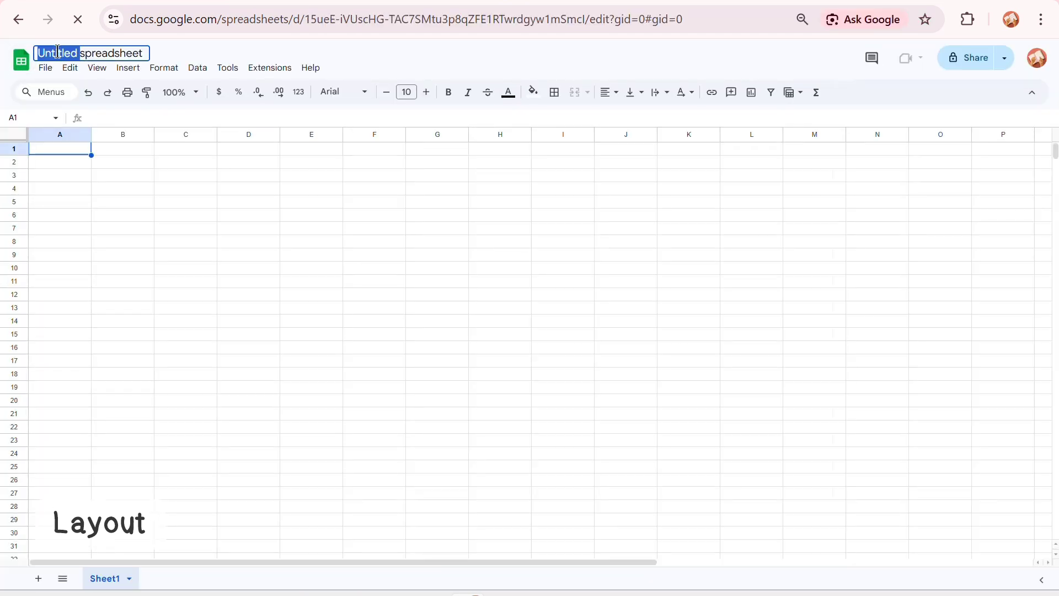
pyautogui.doubleClick(58, 51)
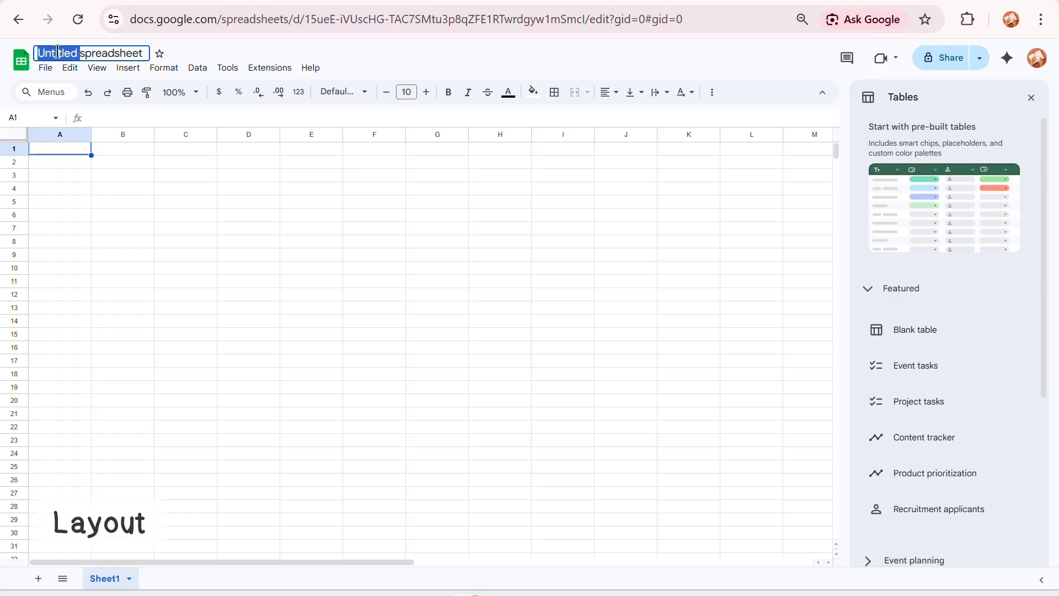
pyautogui.tripleClick(58, 51)
pyautogui.write('Habit')
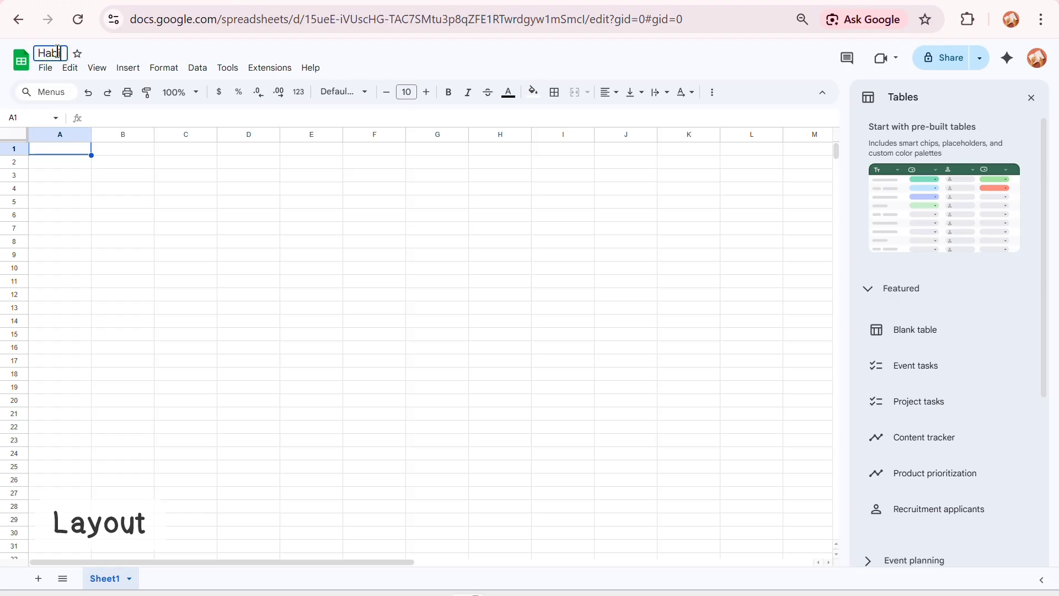
pyautogui.write(' Tracker')
pyautogui.click(104, 442)
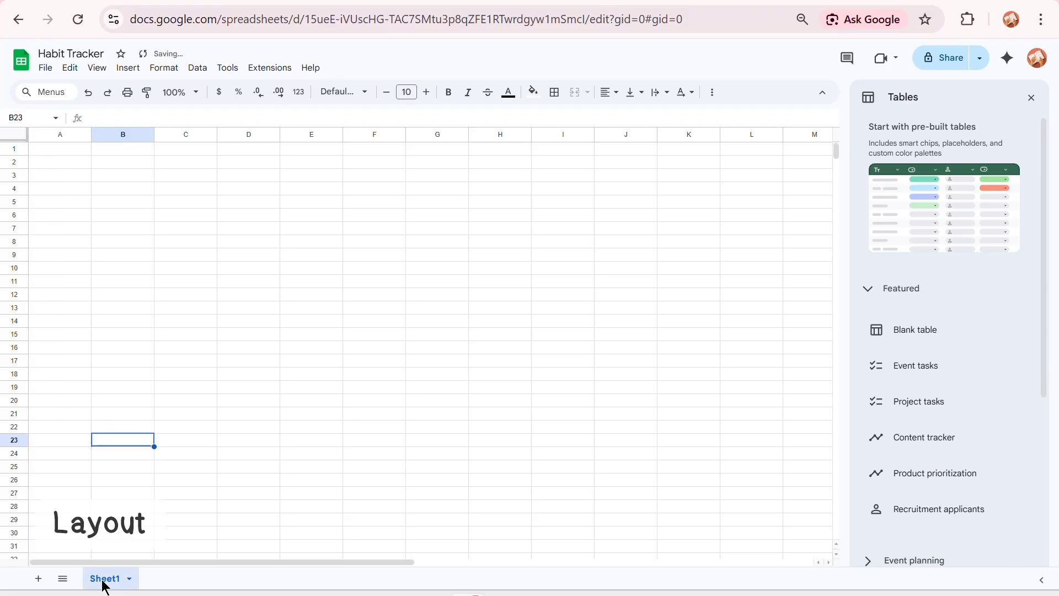
# Rename the sheet Jan and dismiss the suggested pre-built tables.
pyautogui.doubleClick(104, 580)
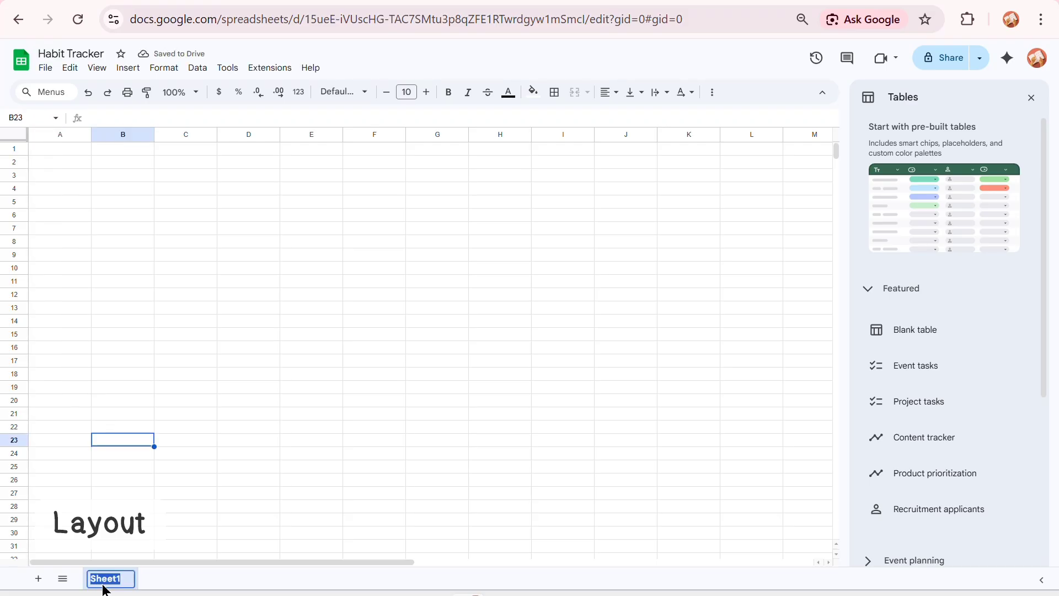
pyautogui.press('BackSpace')
pyautogui.write('J')
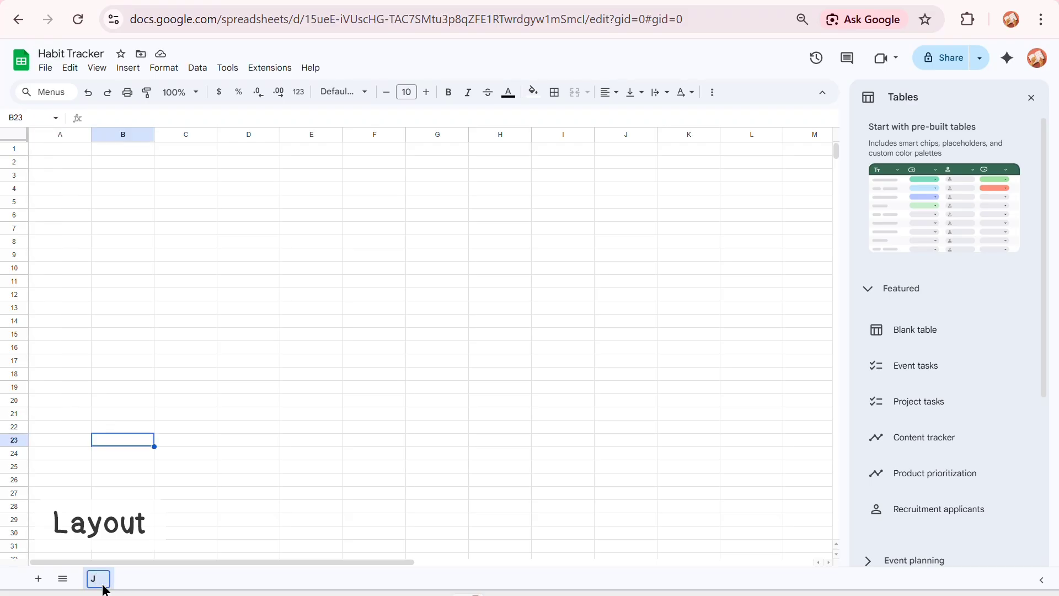
pyautogui.write('an')
pyautogui.click(501, 349)
pyautogui.click(1031, 97)
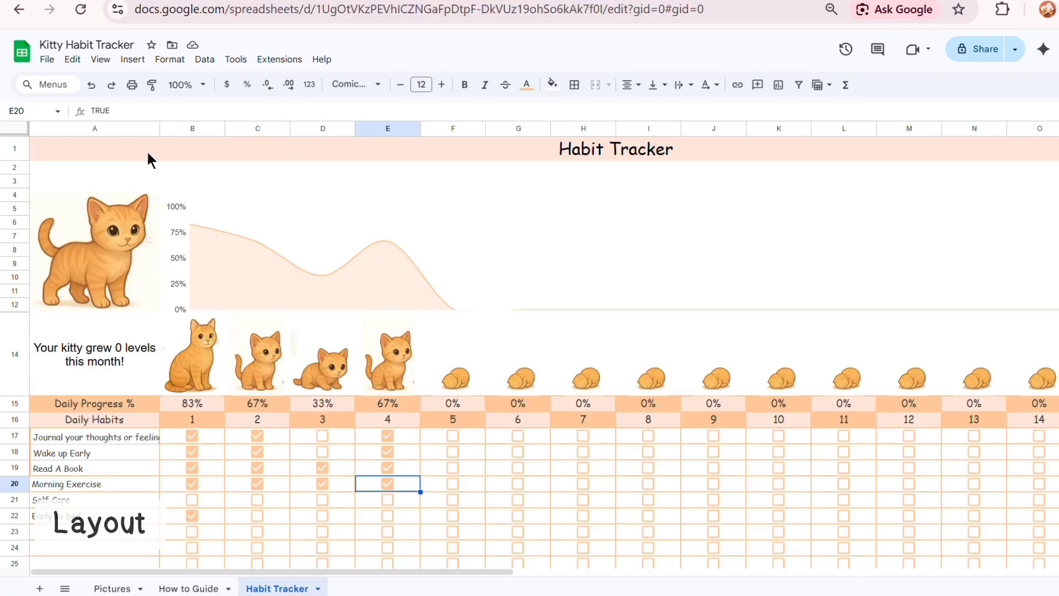
# Merge cells A1:P2 on the Jan sheet and enter the title Habit Tracker in the merged cell.
pyautogui.click(142, 150)
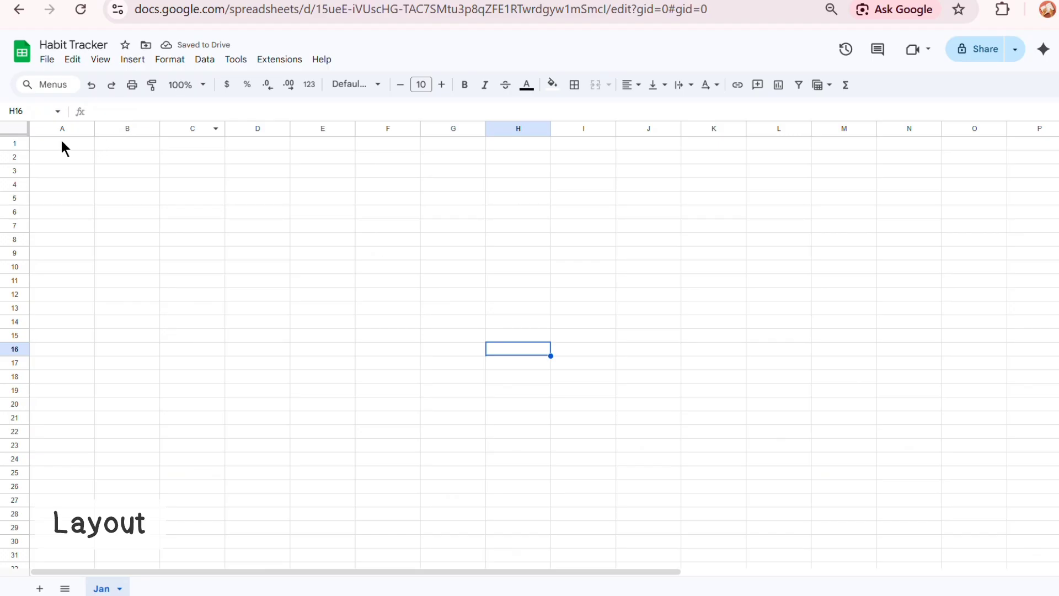
pyautogui.click(64, 143)
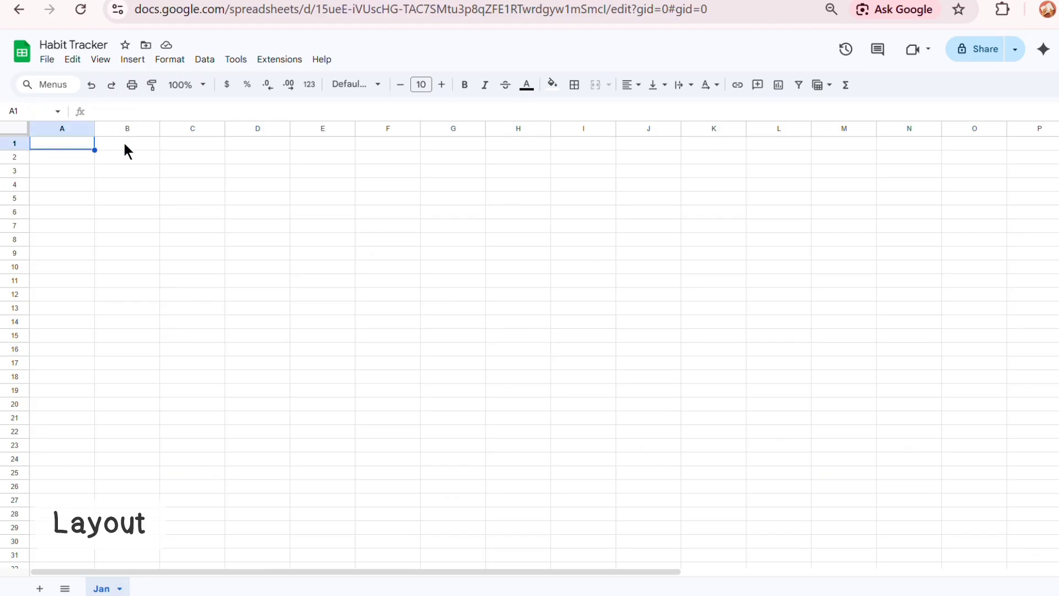
pyautogui.keyDown('shift'); pyautogui.click(1036, 157); pyautogui.keyUp('shift')
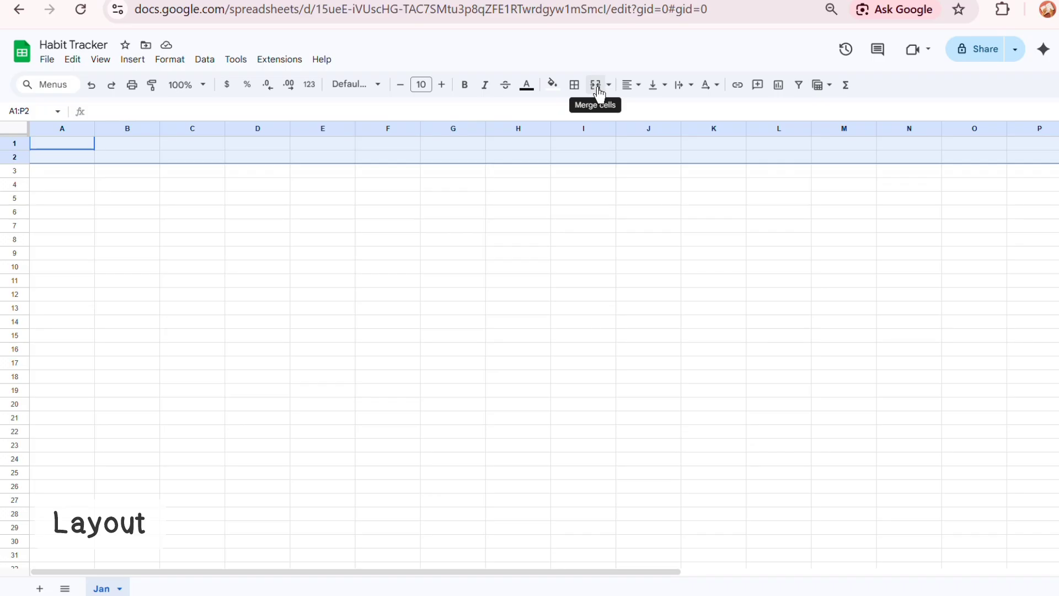
pyautogui.click(599, 92)
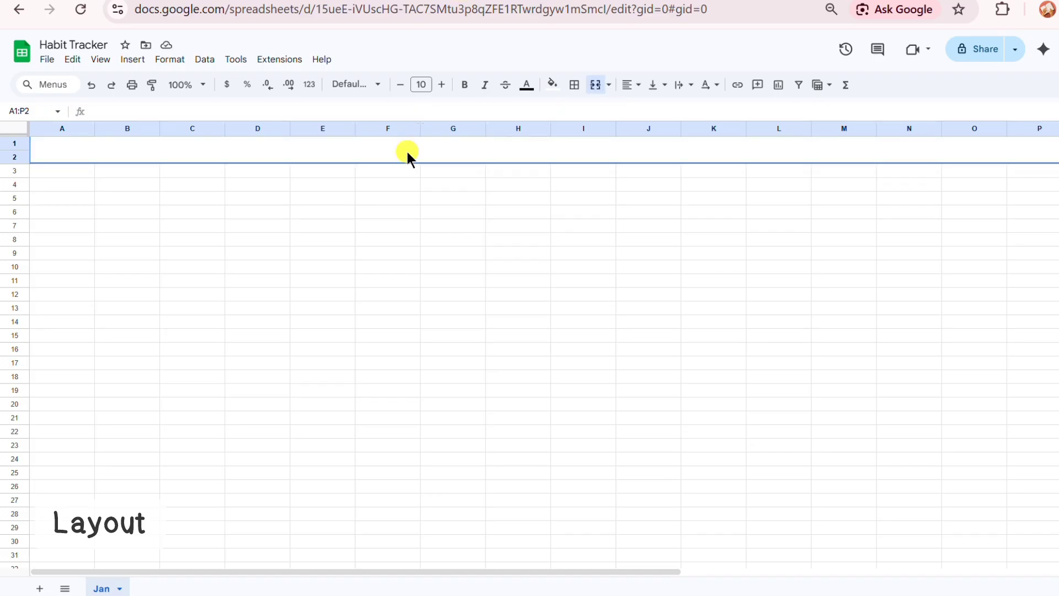
pyautogui.write('H')
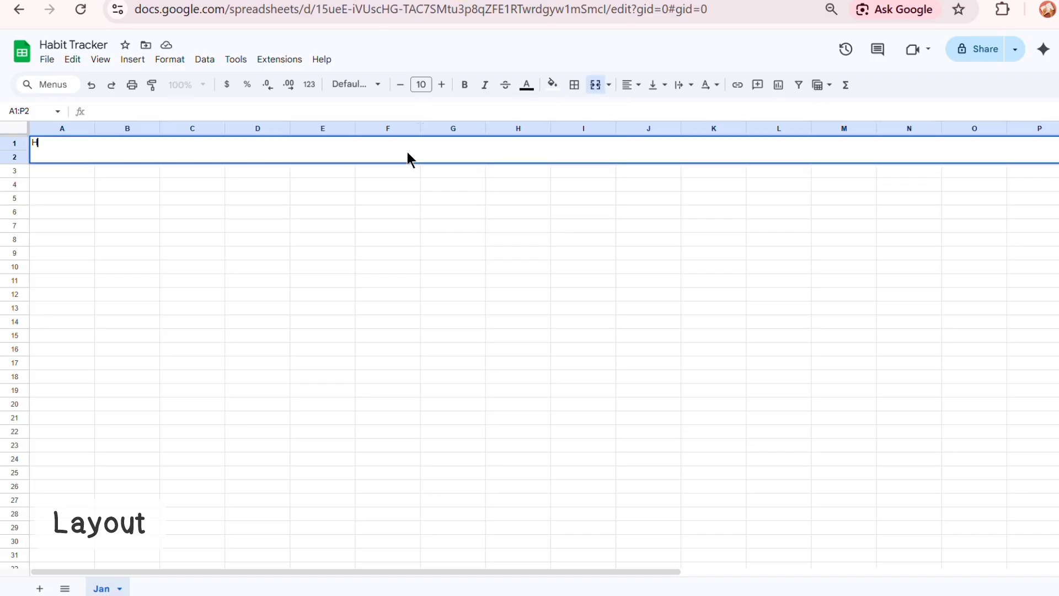
pyautogui.write('abit Tracker')
pyautogui.press('Return')
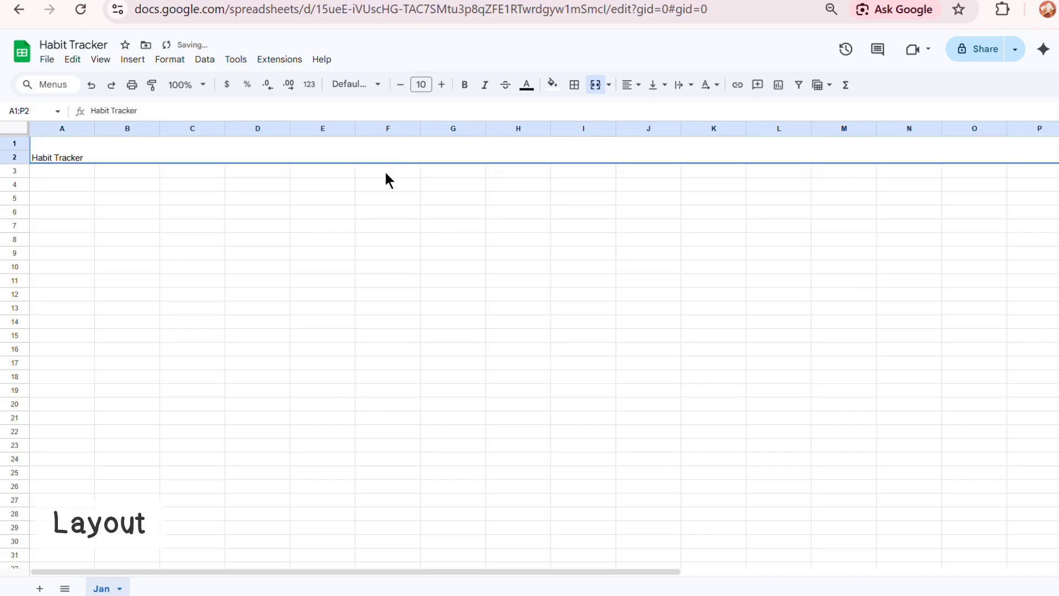
# Center the Habit Tracker title both horizontally and vertically in its merged cell.
pyautogui.click(87, 145)
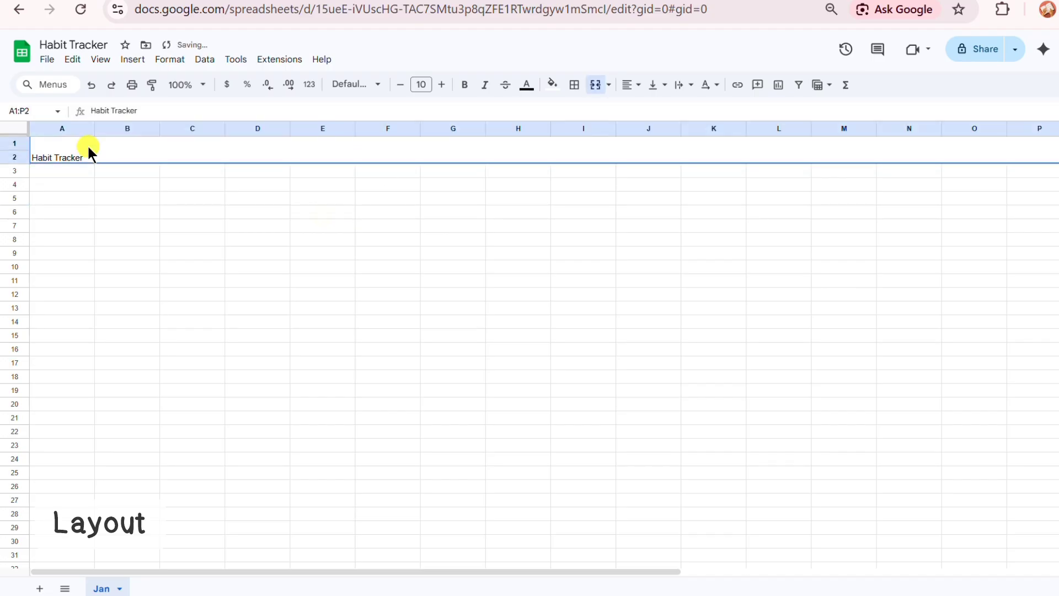
pyautogui.click(636, 85)
pyautogui.click(651, 108)
pyautogui.click(656, 86)
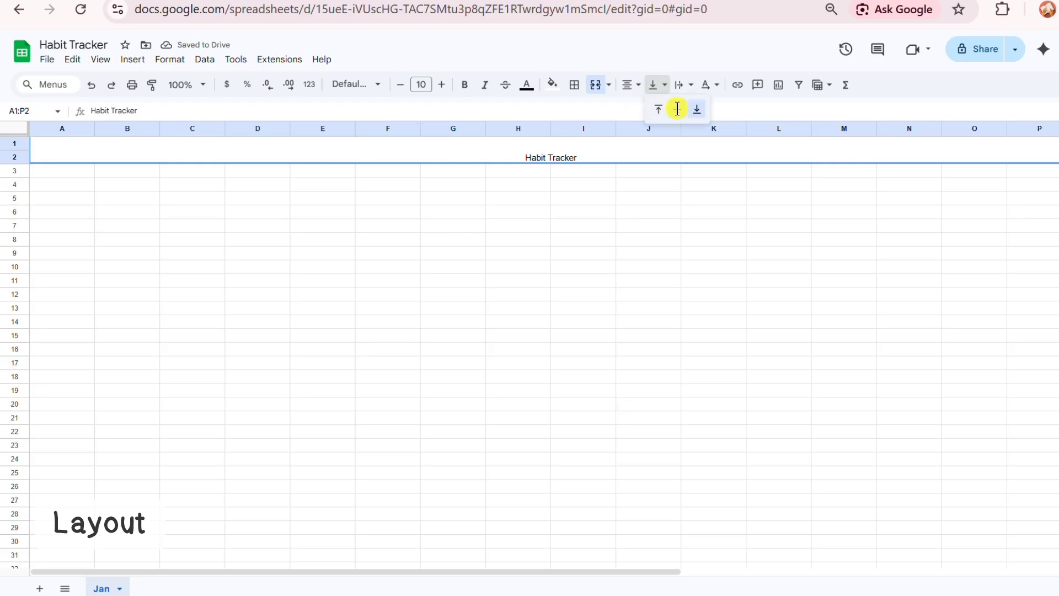
pyautogui.click(677, 108)
# Set the title to the Pacifico font at size 17 and fill its merged cell with light yellow.
pyautogui.click(363, 84)
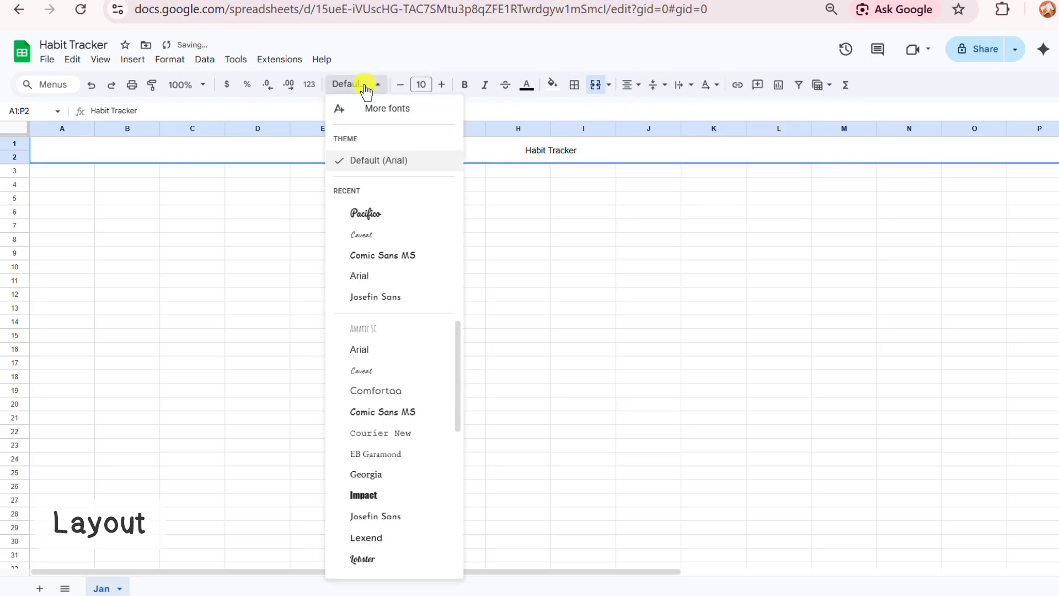
pyautogui.click(367, 217)
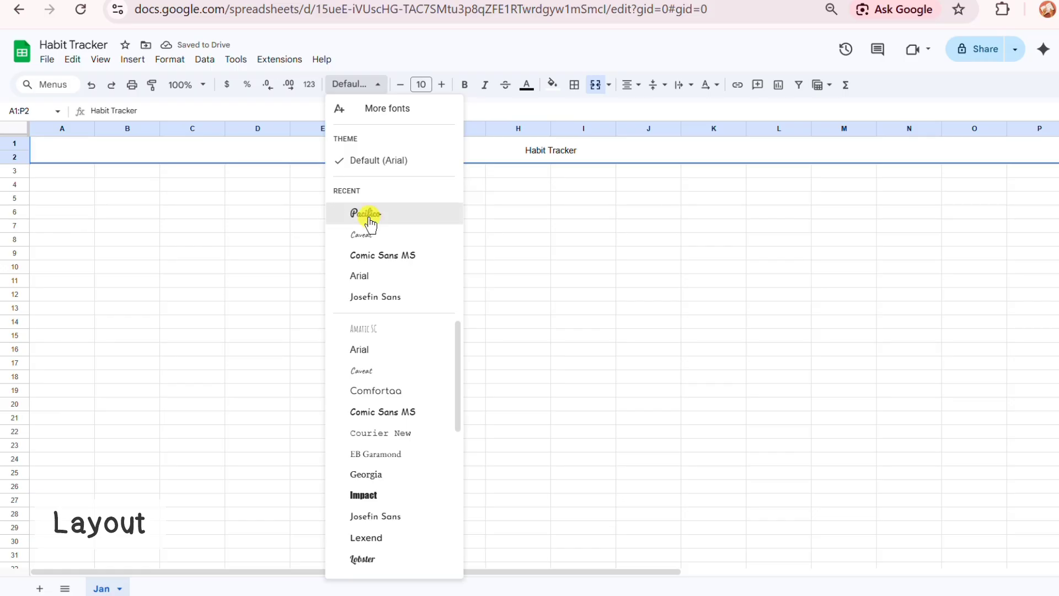
pyautogui.click(444, 85)
pyautogui.click(443, 85)
pyautogui.click(444, 84)
pyautogui.click(443, 85)
pyautogui.click(443, 85)
pyautogui.click(444, 85)
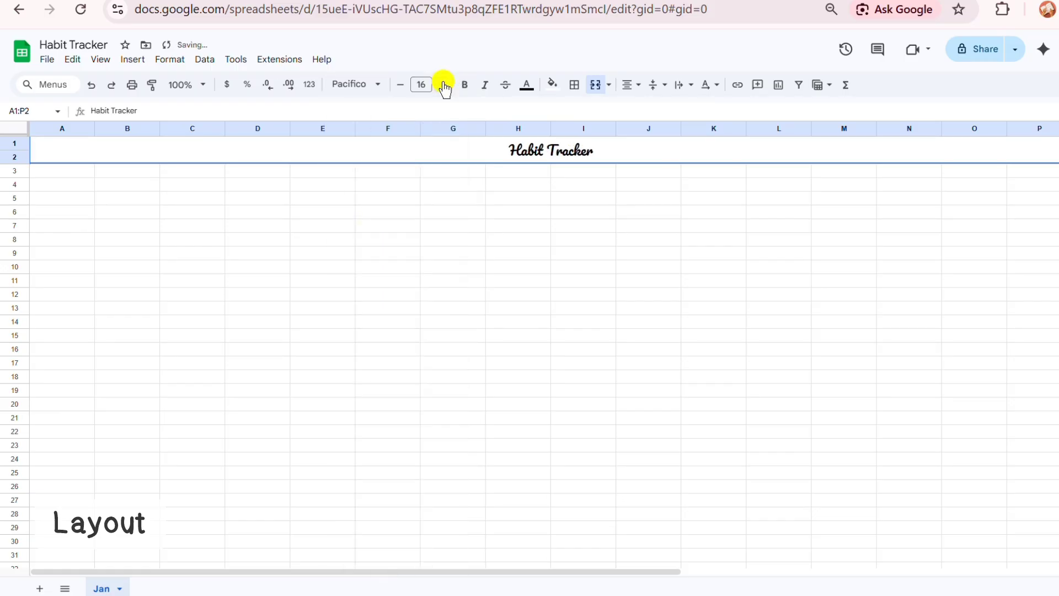
pyautogui.click(444, 85)
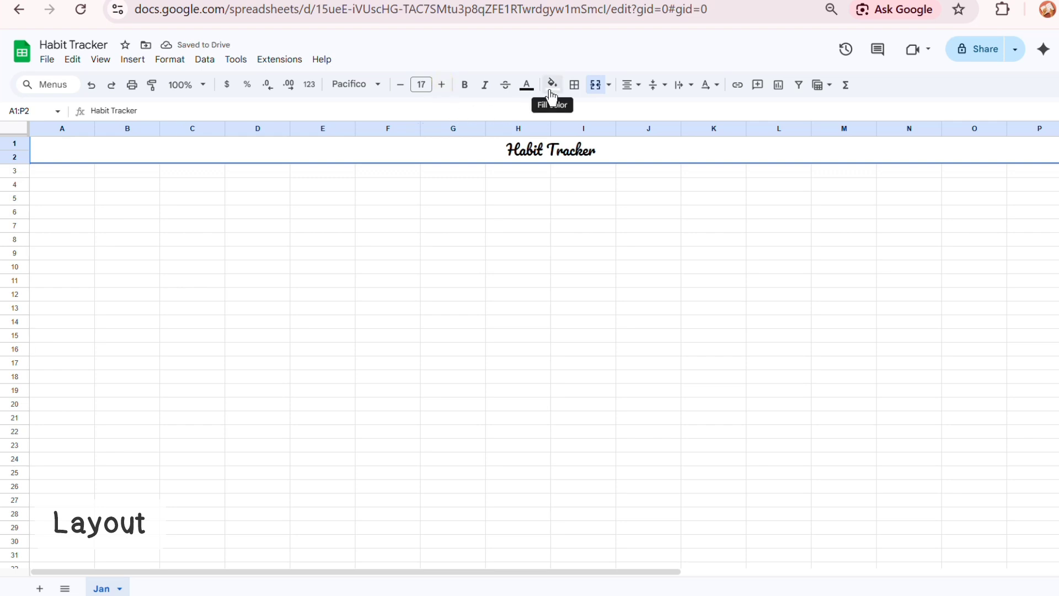
pyautogui.click(551, 88)
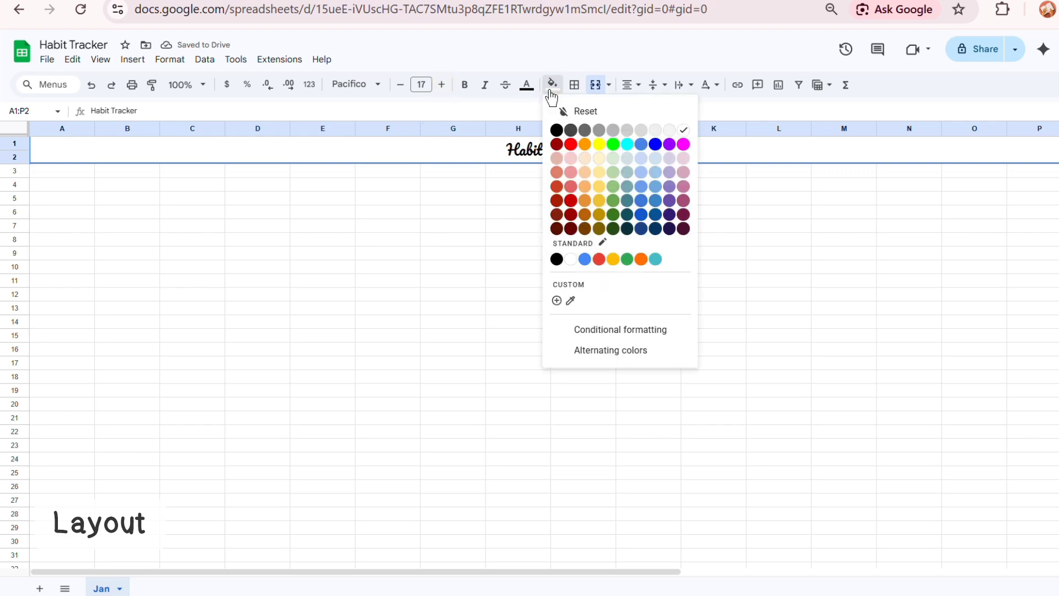
pyautogui.click(598, 174)
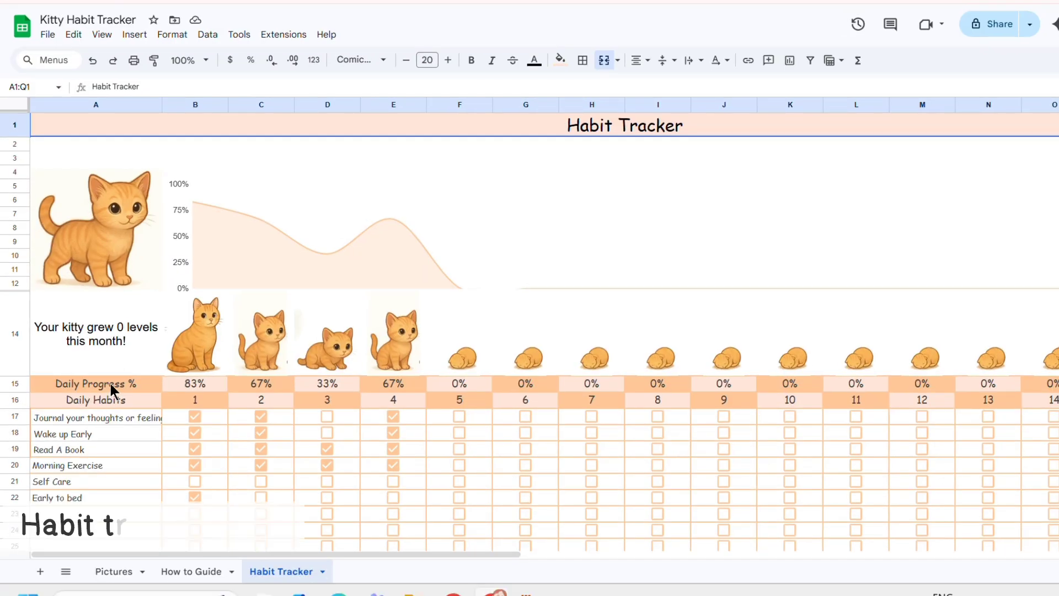
# Examine the Daily Progress % and Daily Habits rows and the day numbers in the finished Kitty Habit Tracker spreadsheet.
pyautogui.moveTo(110, 402); pyautogui.dragTo(111, 412)
pyautogui.click(113, 396)
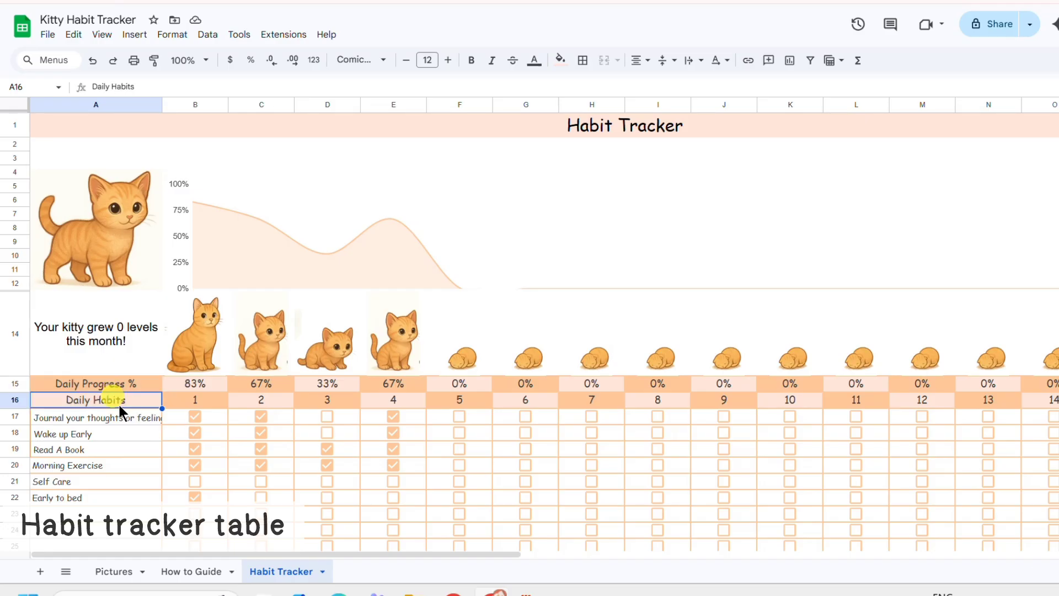
pyautogui.moveTo(190, 400); pyautogui.dragTo(514, 396)
pyautogui.moveTo(332, 554); pyautogui.dragTo(342, 576)
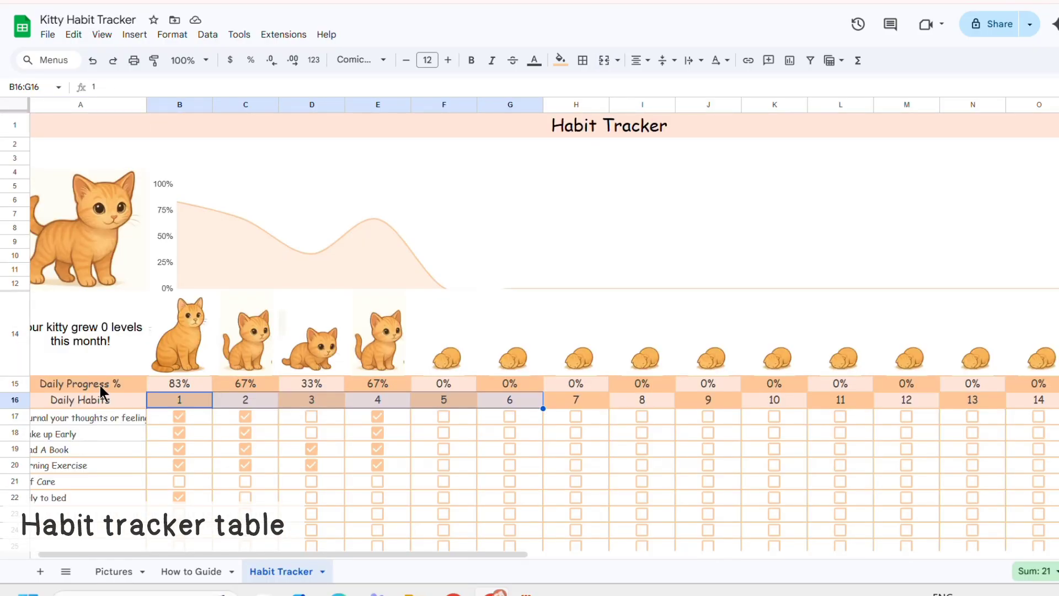
pyautogui.moveTo(101, 385); pyautogui.dragTo(99, 395)
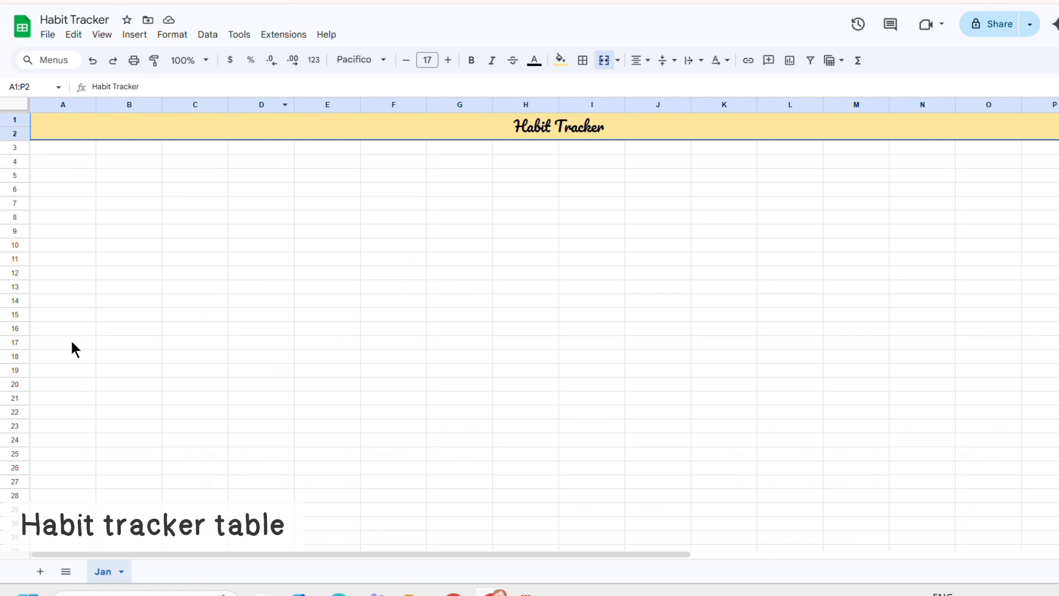
# Enter the row labels Daily Progress % in A15 and Daily Habits in A16 of the Jan sheet.
pyautogui.click(58, 313)
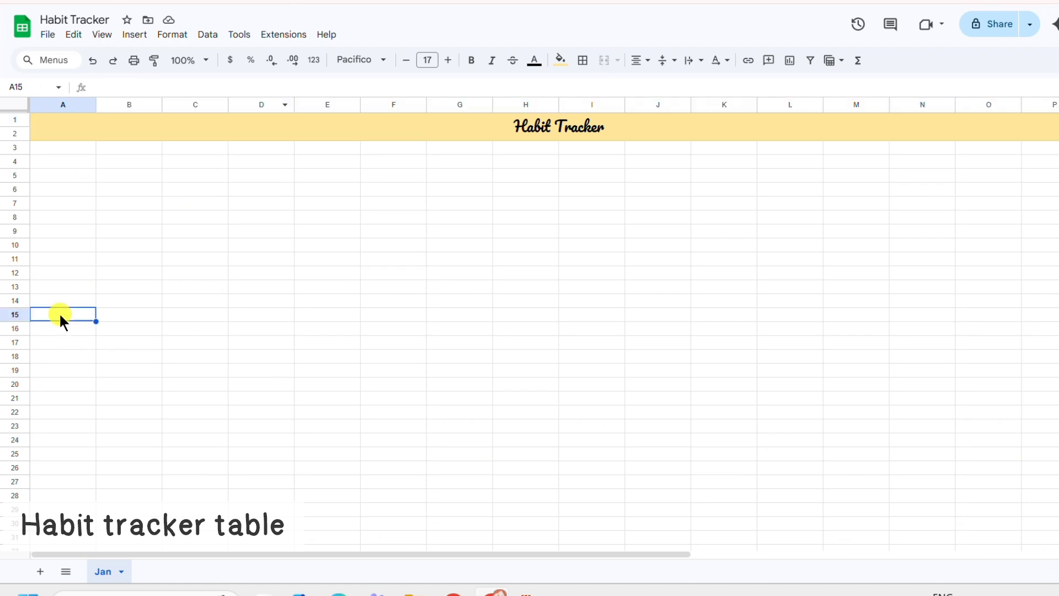
pyautogui.write('Daily P')
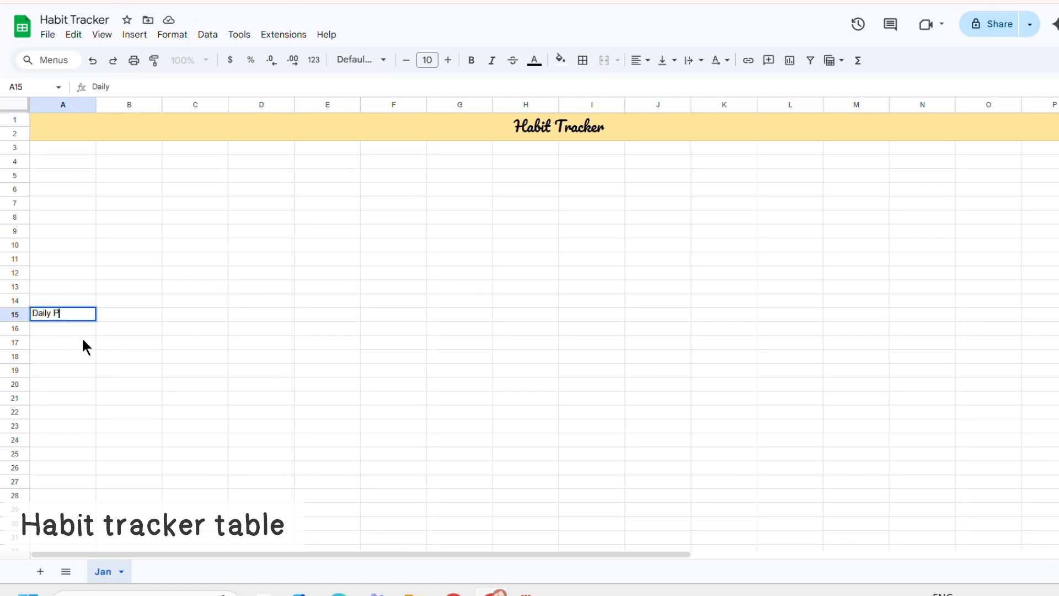
pyautogui.write('orogress %')
pyautogui.press('Return')
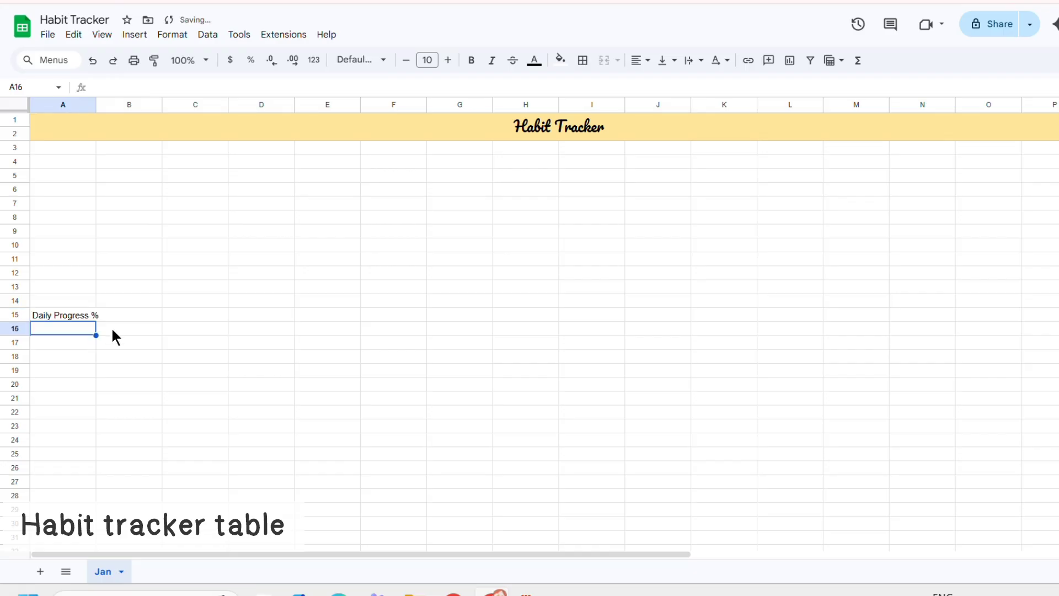
pyautogui.write('Daily Habits')
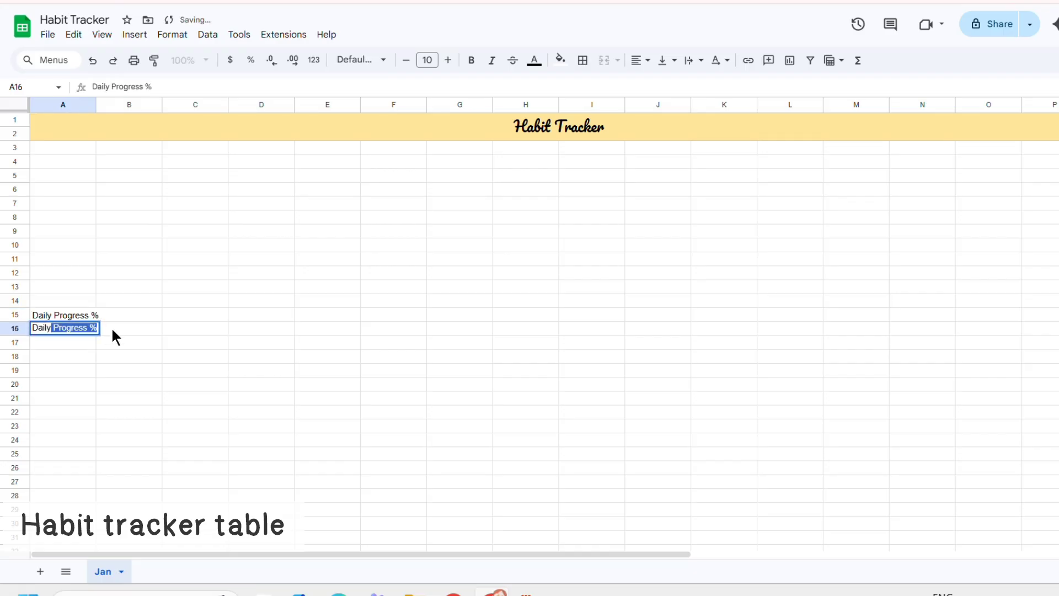
pyautogui.press('Return')
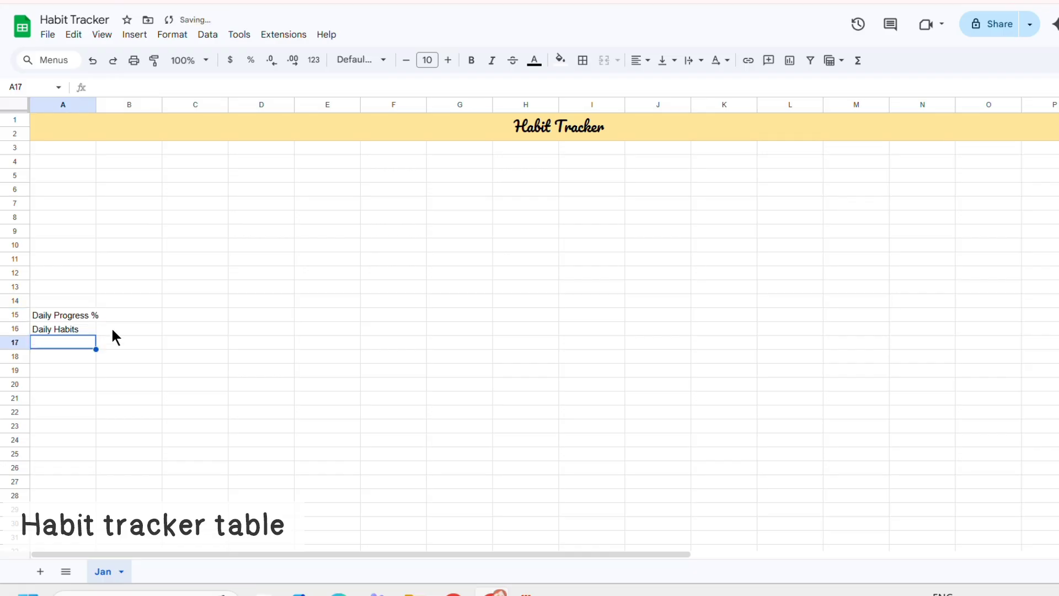
# Enter the day numbers 1 in B16 and 2 in C16 beside the Daily Habits label.
pyautogui.click(115, 329)
pyautogui.write('1')
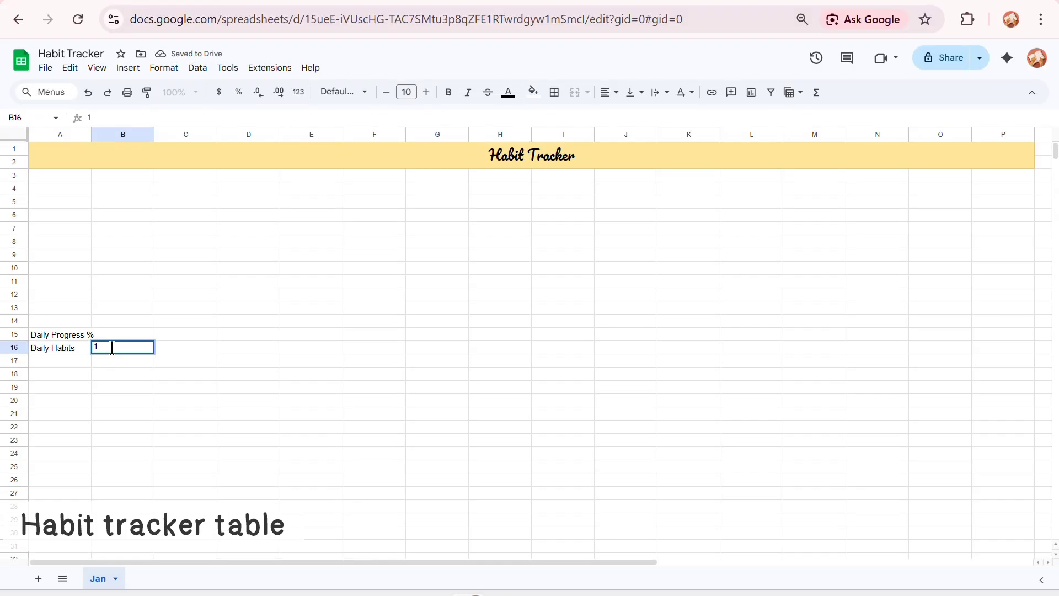
pyautogui.press('Tab')
pyautogui.write('2')
pyautogui.press('Tab')
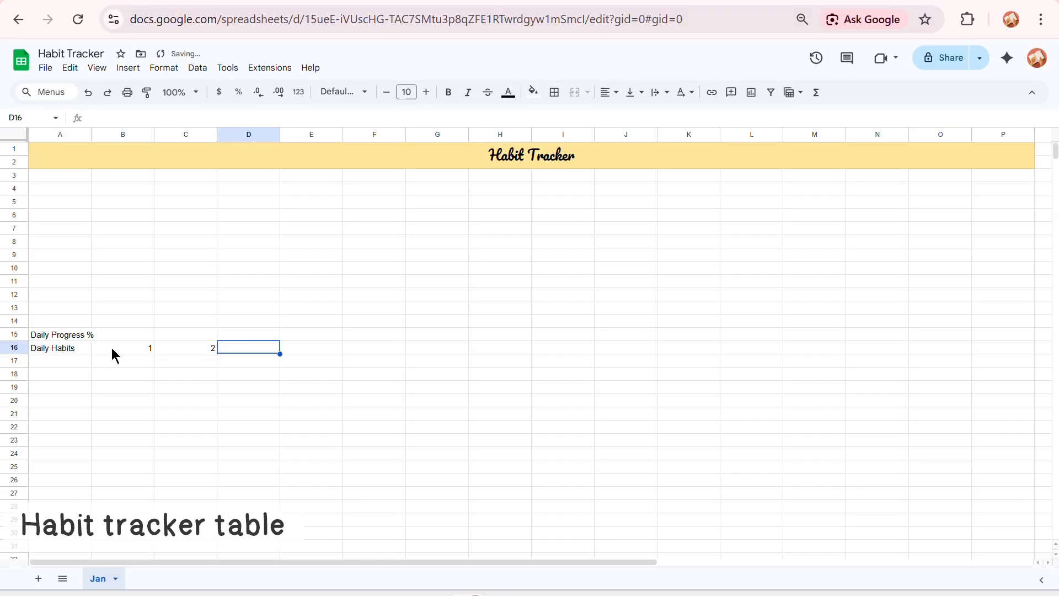
# Continue the day number series from B16:C16 across row 16 through 25 in Z16.
pyautogui.moveTo(141, 345); pyautogui.dragTo(186, 349)
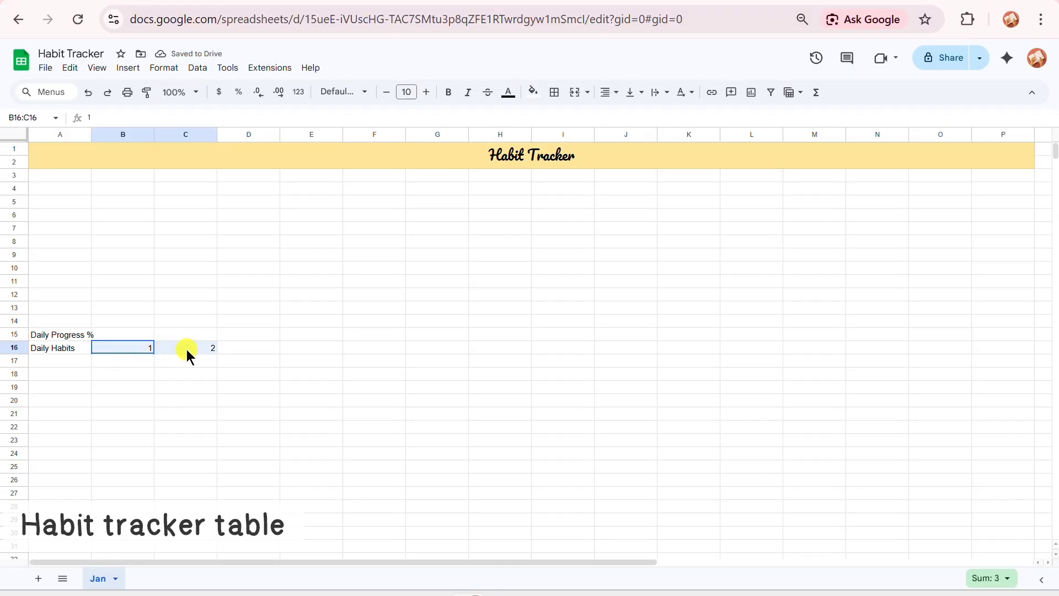
pyautogui.click(131, 349)
pyautogui.keyDown('shift'); pyautogui.click(214, 351); pyautogui.keyUp('shift')
pyautogui.moveTo(218, 354); pyautogui.dragTo(1053, 347)
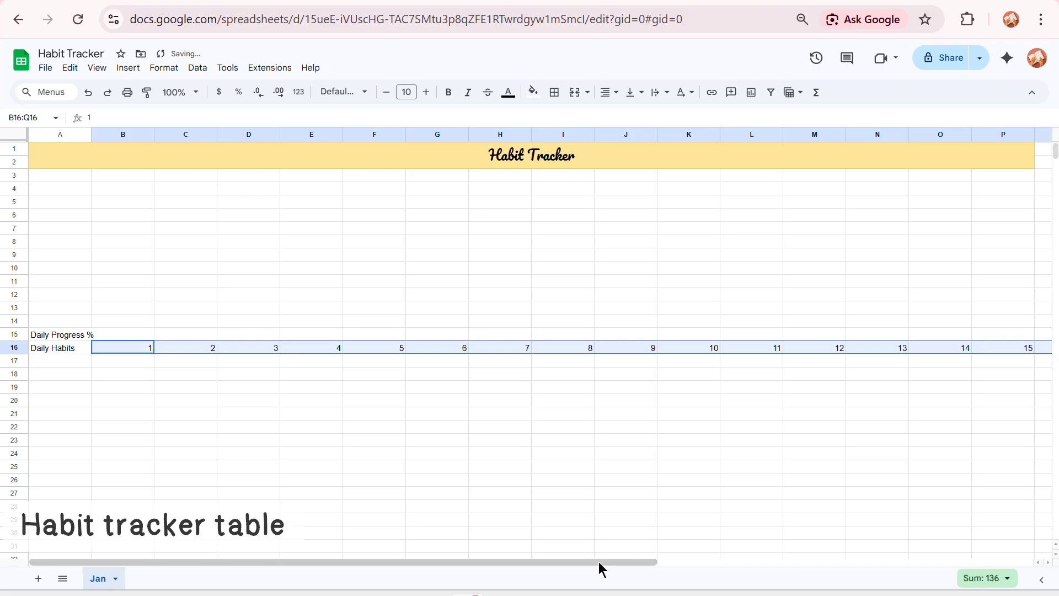
pyautogui.moveTo(598, 562); pyautogui.dragTo(1047, 546)
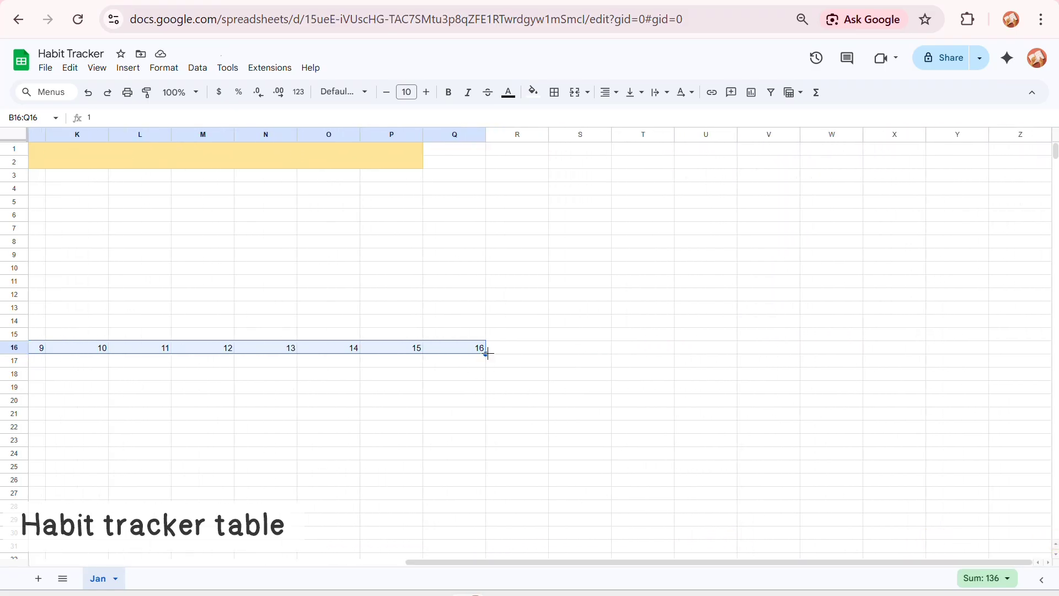
pyautogui.moveTo(486, 353); pyautogui.dragTo(1049, 360)
pyautogui.click(1021, 562)
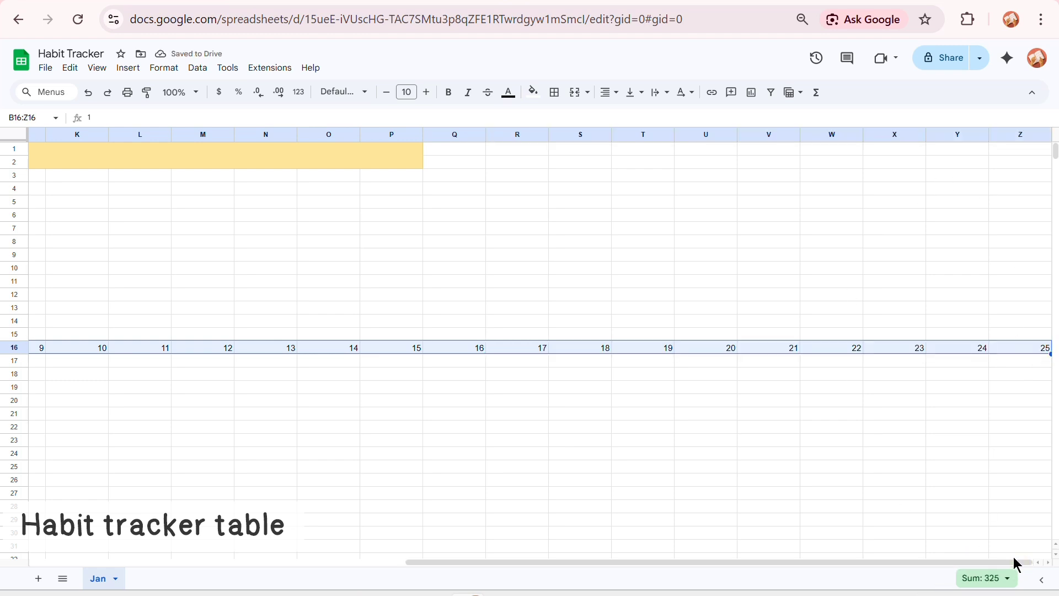
# Insert six columns after column Z and extend the day numbers in row 16 through 31 in AF16.
pyautogui.moveTo(1015, 139); pyautogui.dragTo(689, 159)
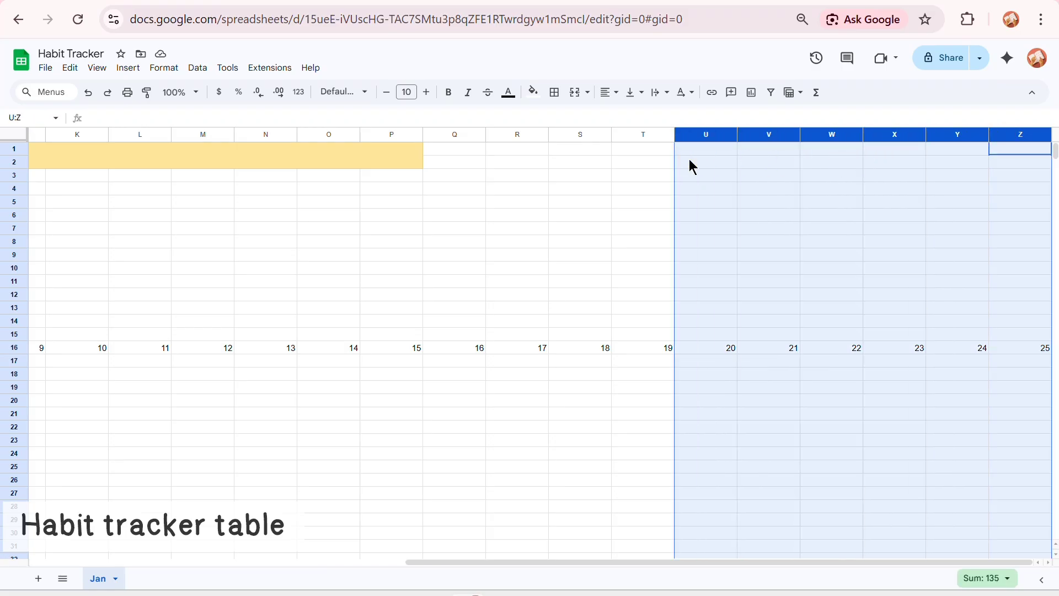
pyautogui.rightClick(692, 167)
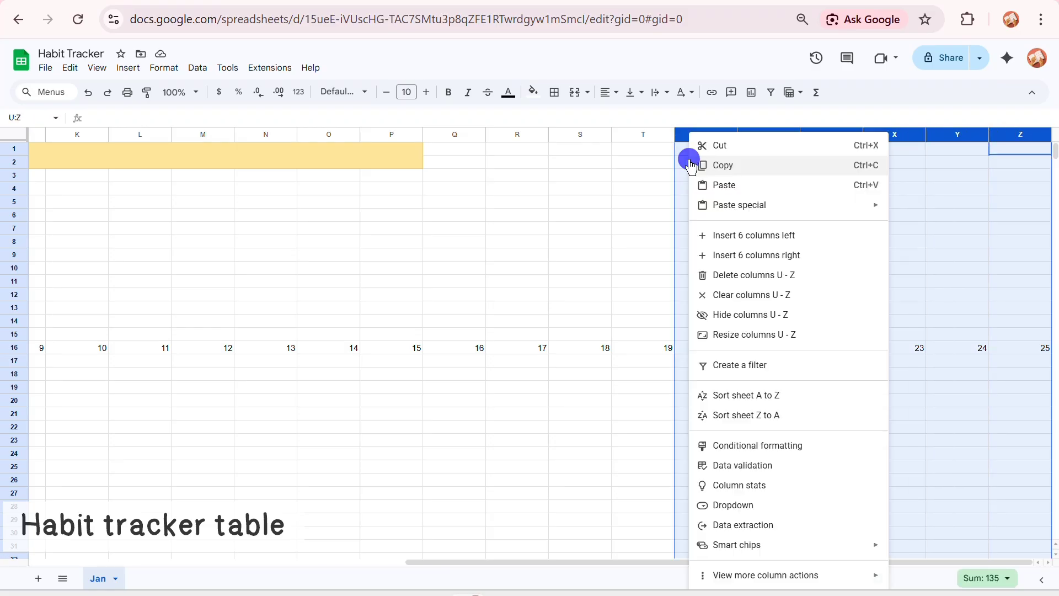
pyautogui.click(726, 256)
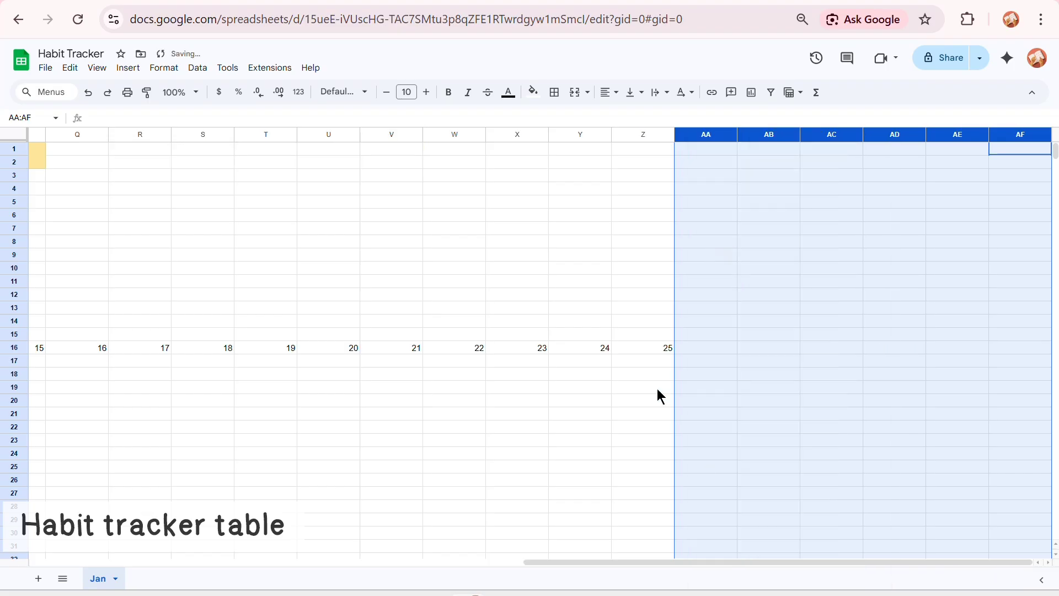
pyautogui.click(405, 353)
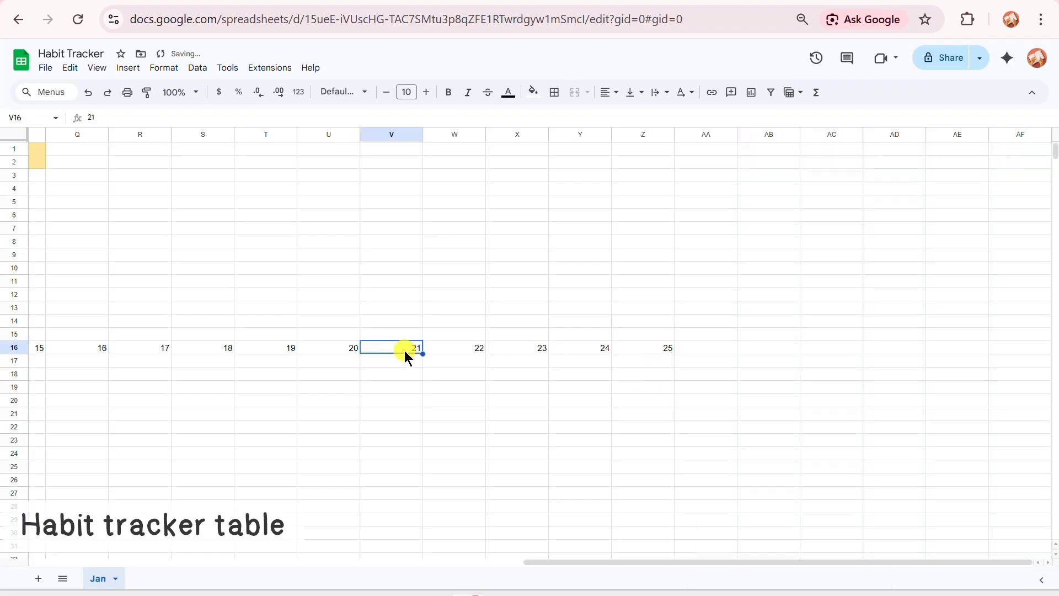
pyautogui.keyDown('shift'); pyautogui.click(654, 349); pyautogui.keyUp('shift')
pyautogui.moveTo(673, 353); pyautogui.dragTo(1024, 364)
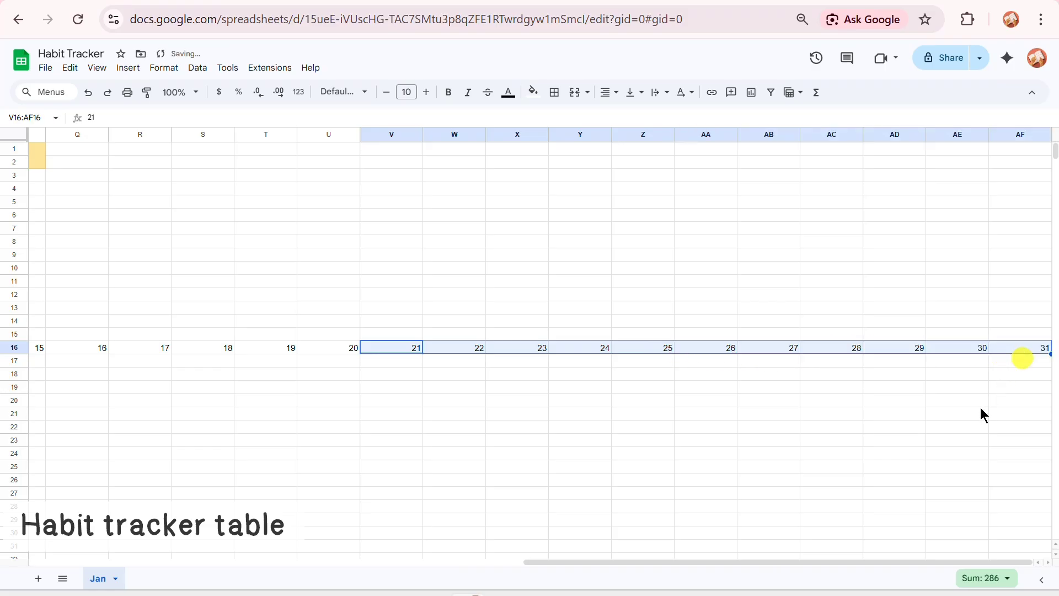
# Narrow columns B through AF equally to a bit under half their width so all 31 day columns fit in view.
pyautogui.moveTo(997, 565); pyautogui.dragTo(392, 557)
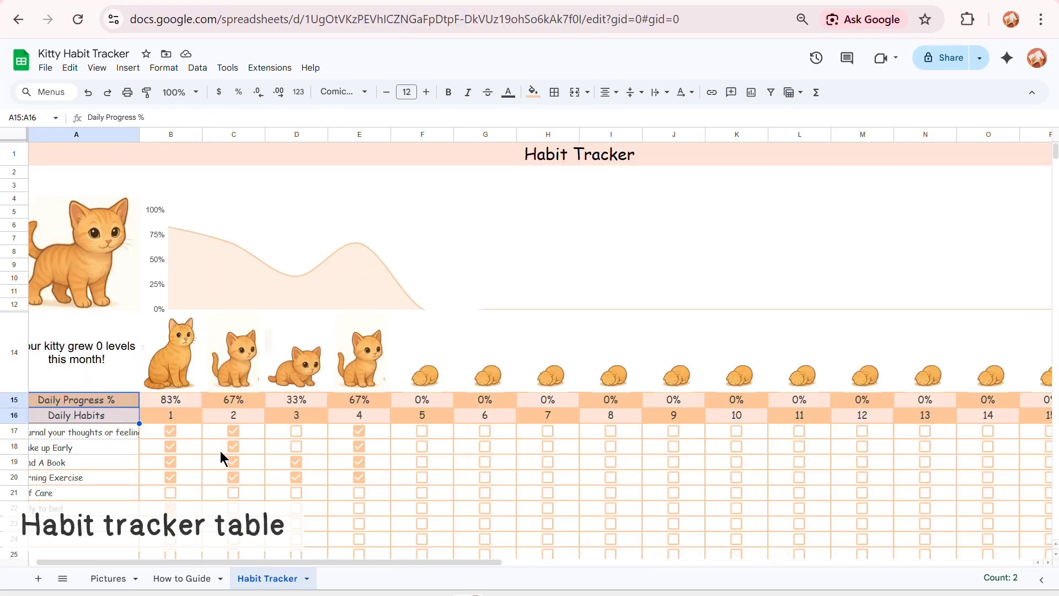
pyautogui.moveTo(175, 399); pyautogui.dragTo(651, 507)
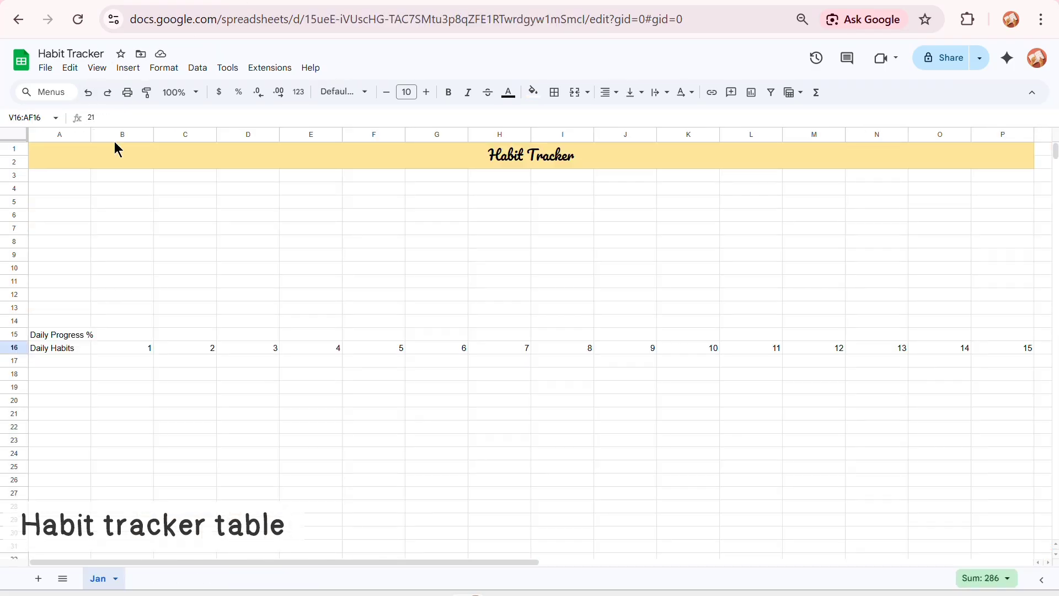
pyautogui.click(119, 134)
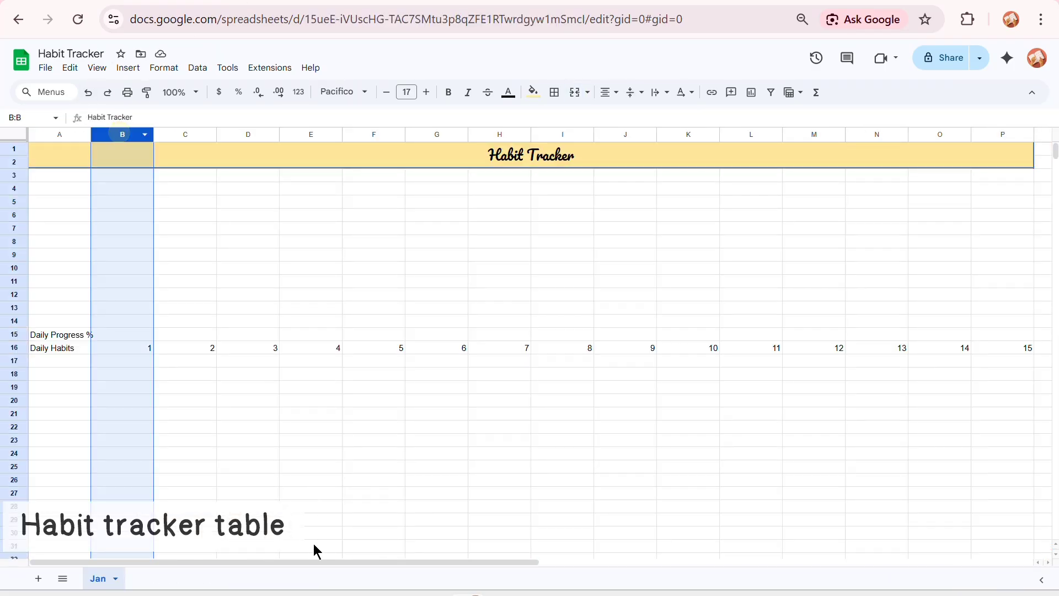
pyautogui.moveTo(319, 563); pyautogui.dragTo(269, 587)
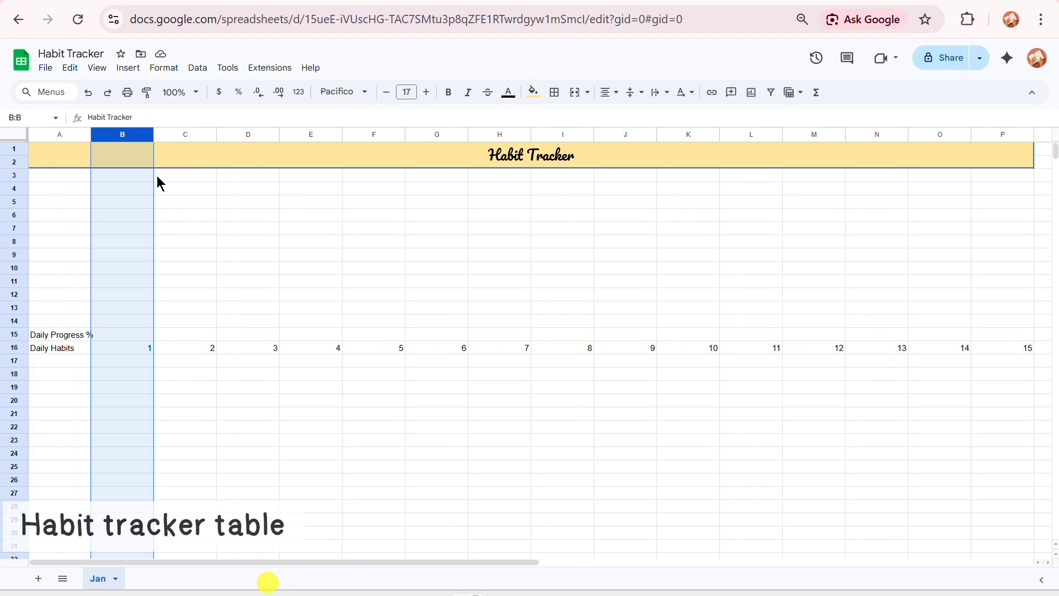
pyautogui.click(114, 134)
pyautogui.moveTo(242, 563); pyautogui.dragTo(837, 573)
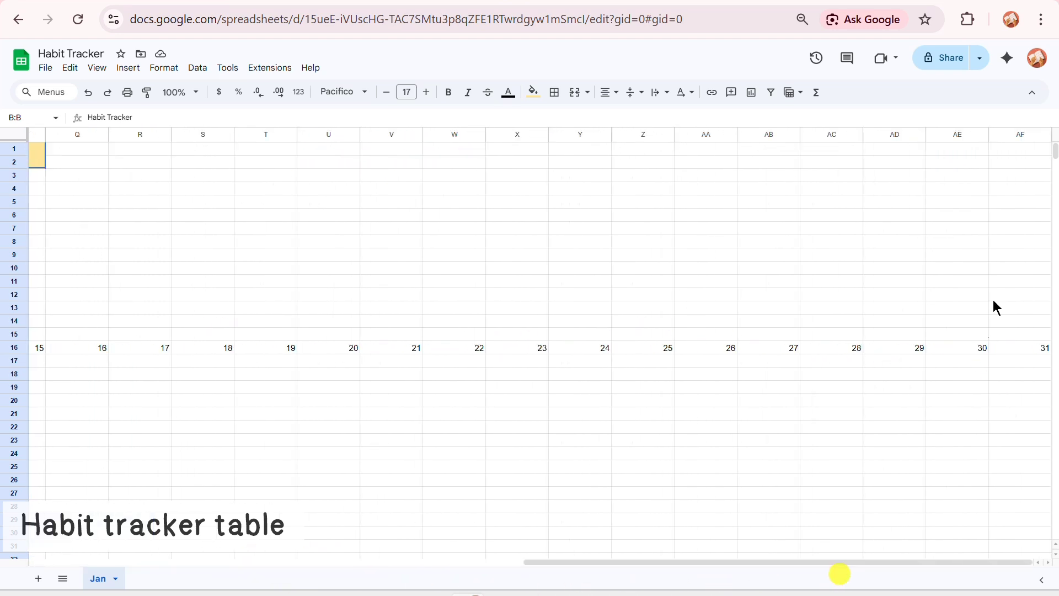
pyautogui.keyDown('shift'); pyautogui.click(1018, 136); pyautogui.keyUp('shift')
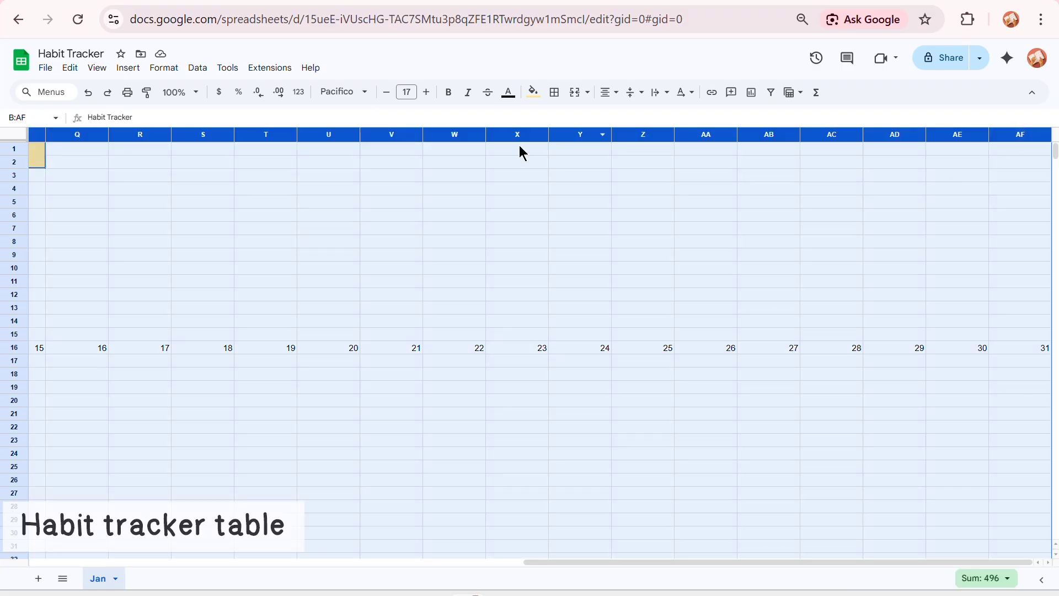
pyautogui.moveTo(549, 134); pyautogui.dragTo(512, 134)
pyautogui.click(400, 307)
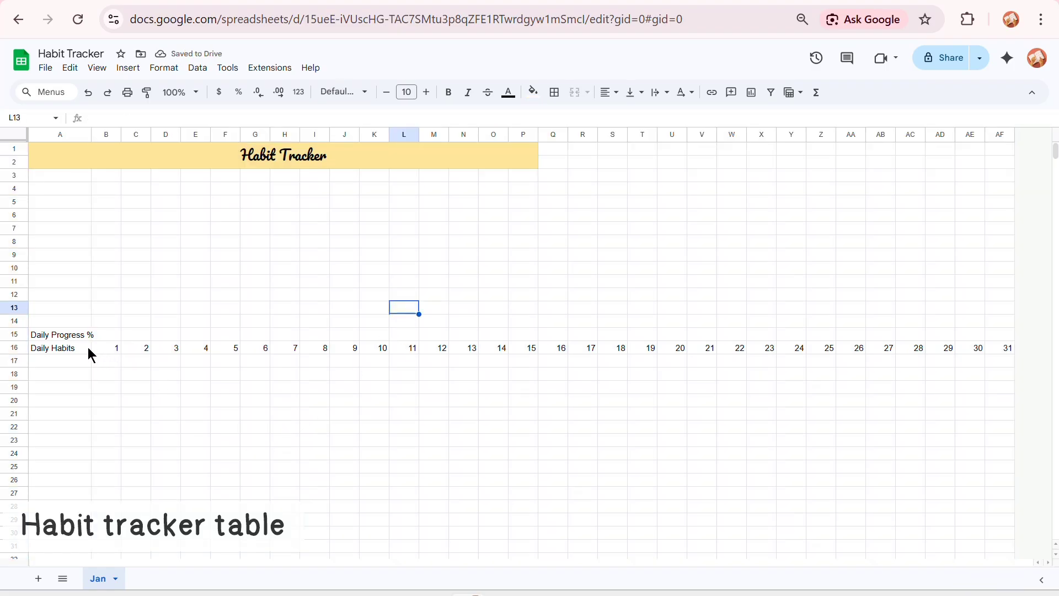
# Apply all borders to the habit table range A15:AF30.
pyautogui.click(64, 333)
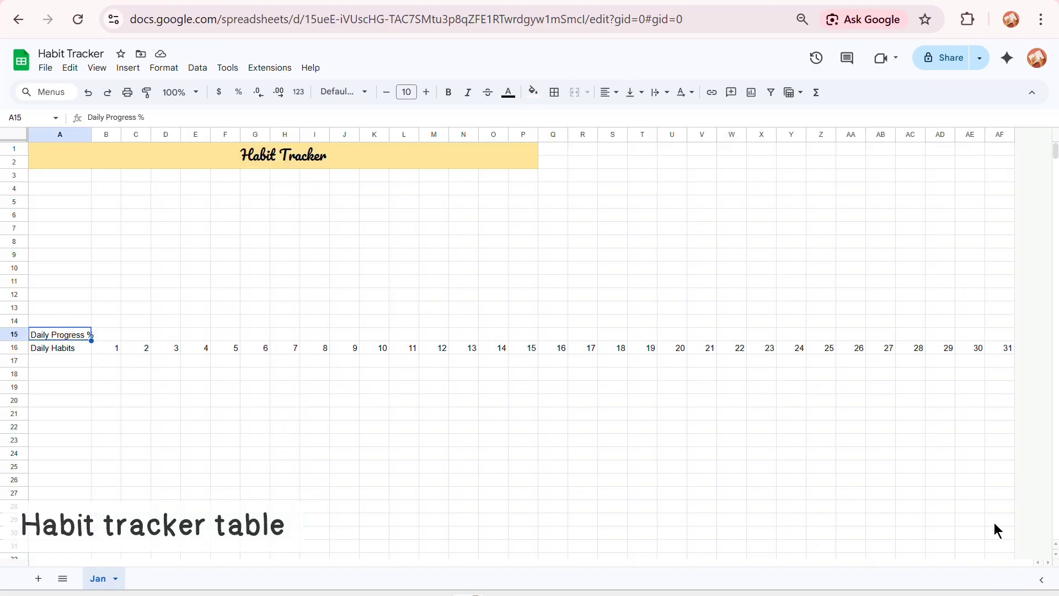
pyautogui.keyDown('shift'); pyautogui.click(1001, 537); pyautogui.keyUp('shift')
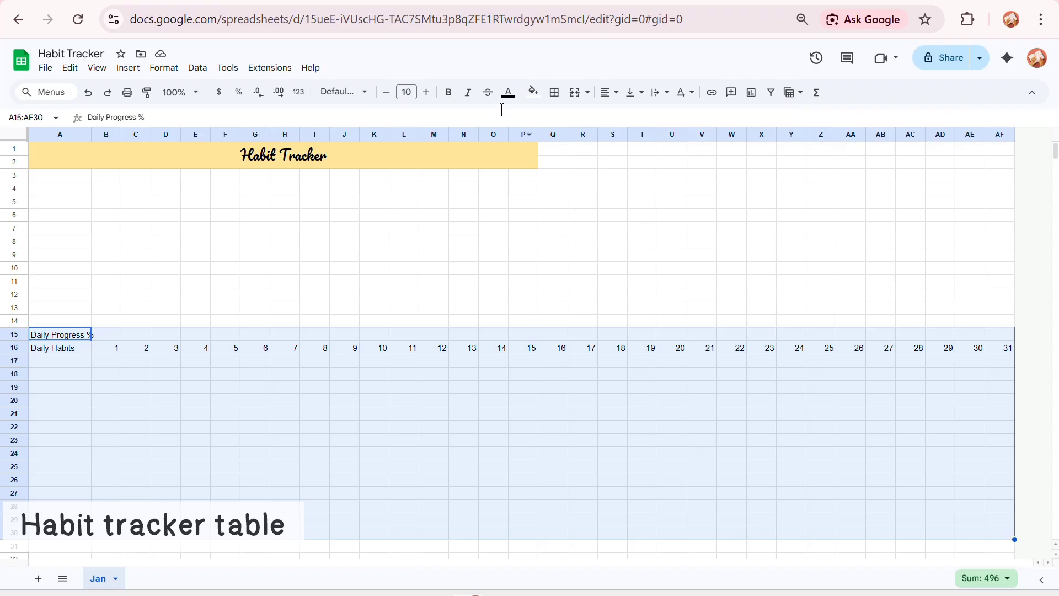
pyautogui.click(555, 93)
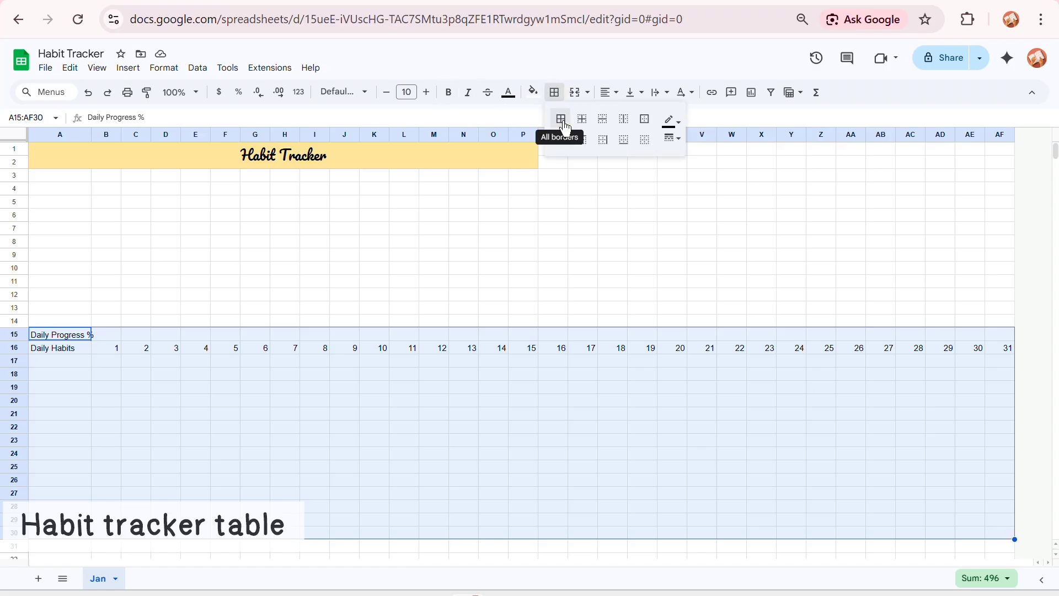
pyautogui.click(561, 121)
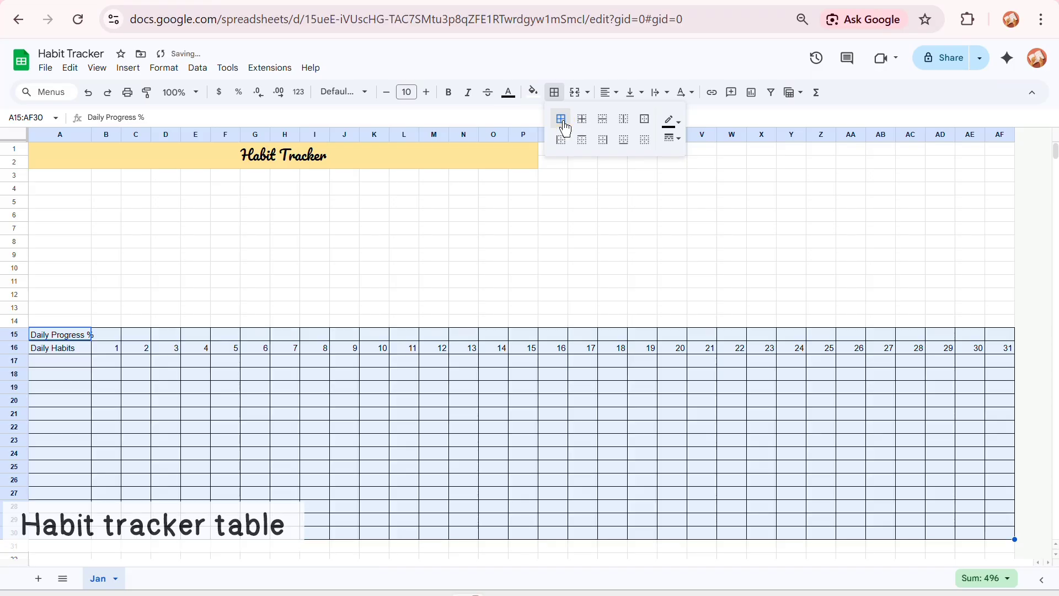
pyautogui.click(110, 362)
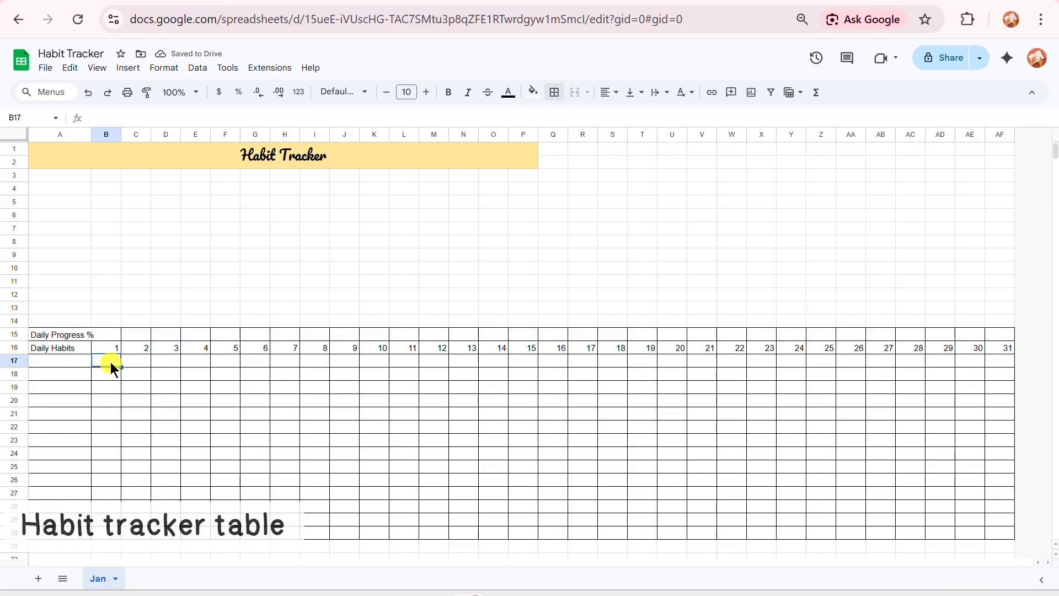
# Center the contents of A15:AF30 horizontally and align them to the middle vertically.
pyautogui.click(61, 337)
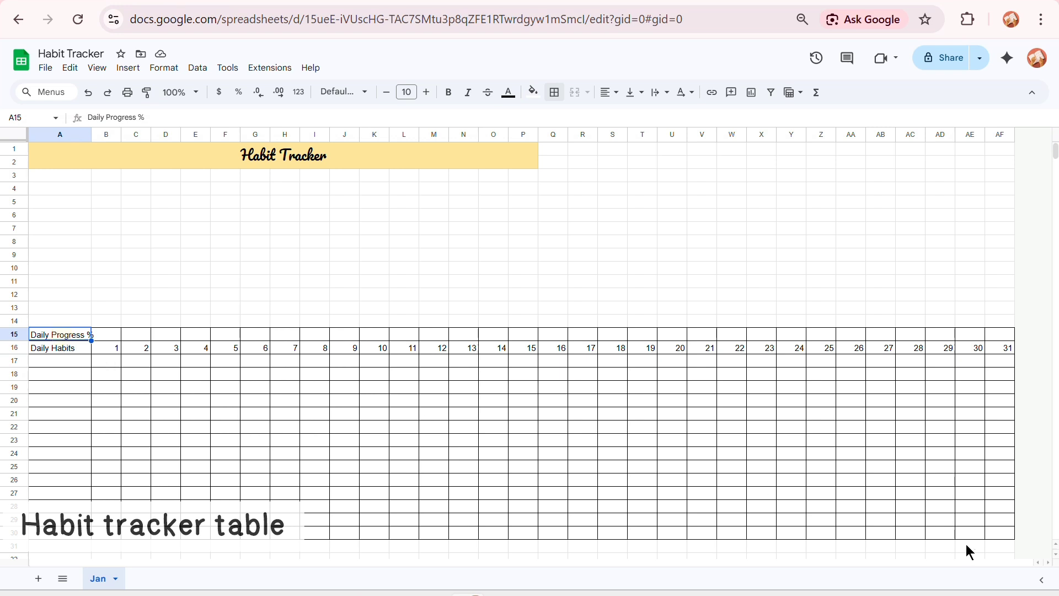
pyautogui.keyDown('shift'); pyautogui.click(1003, 533); pyautogui.keyUp('shift')
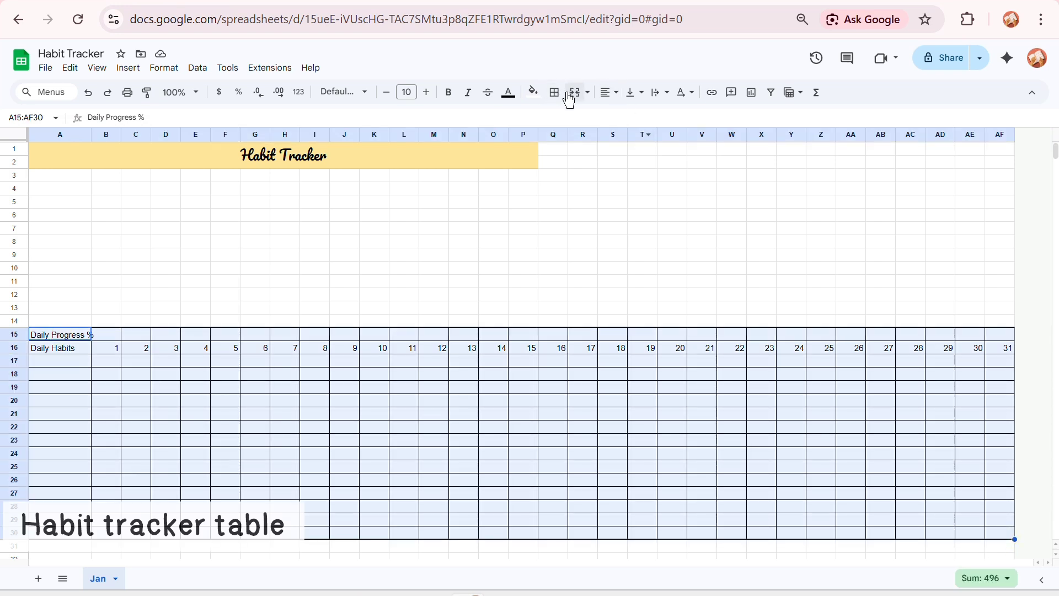
pyautogui.click(609, 93)
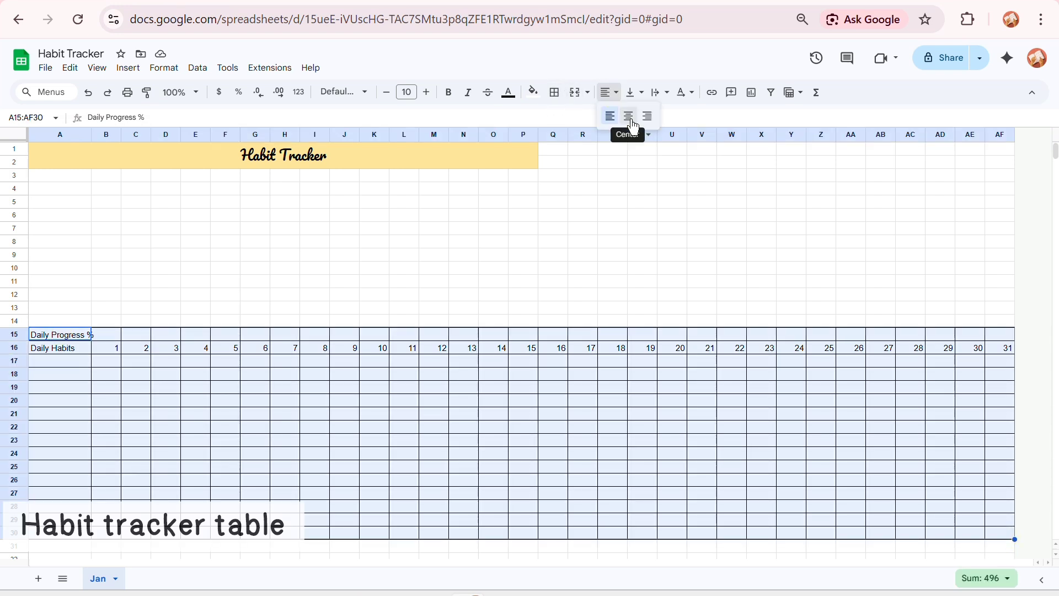
pyautogui.click(632, 123)
pyautogui.click(634, 93)
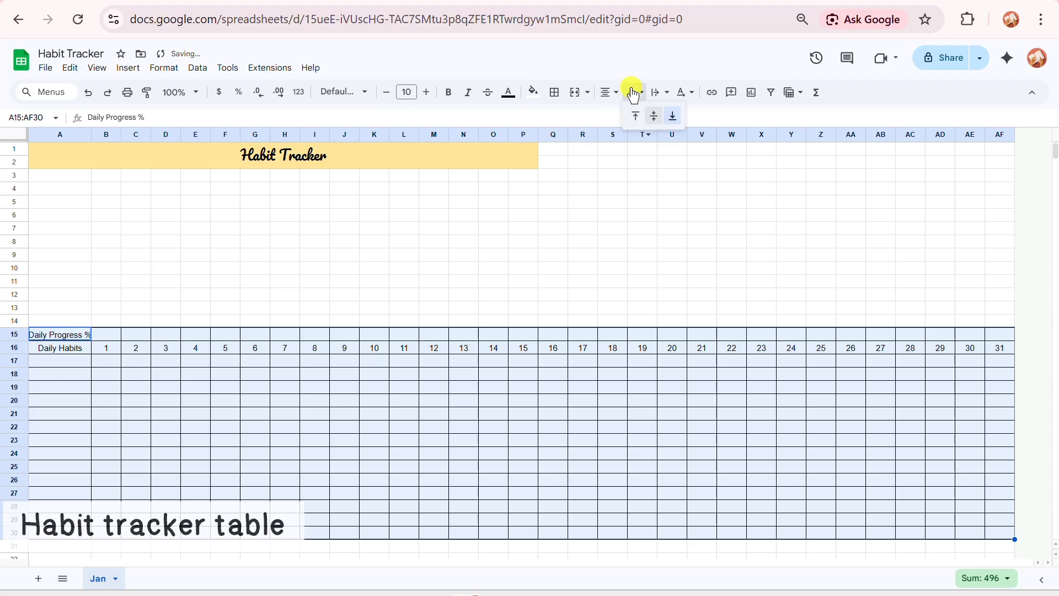
pyautogui.click(653, 116)
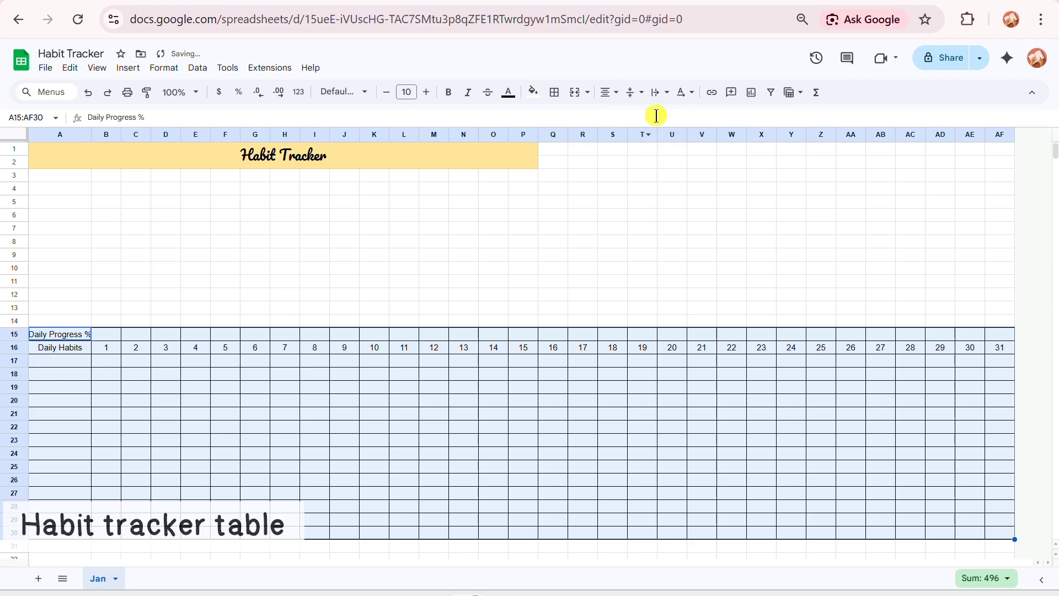
pyautogui.click(324, 269)
# Insert checkboxes in all day cells B17:AF30 of the Jan sheet, following the checkbox grid in the Kitty Habit Tracker.
pyautogui.moveTo(86, 360); pyautogui.dragTo(84, 487)
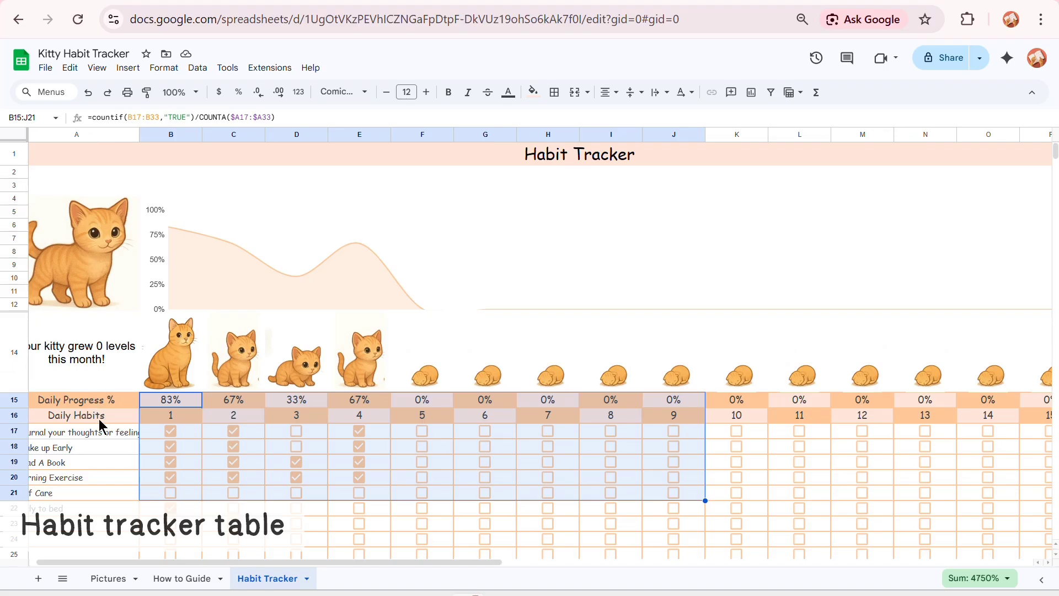
pyautogui.moveTo(102, 430); pyautogui.dragTo(111, 532)
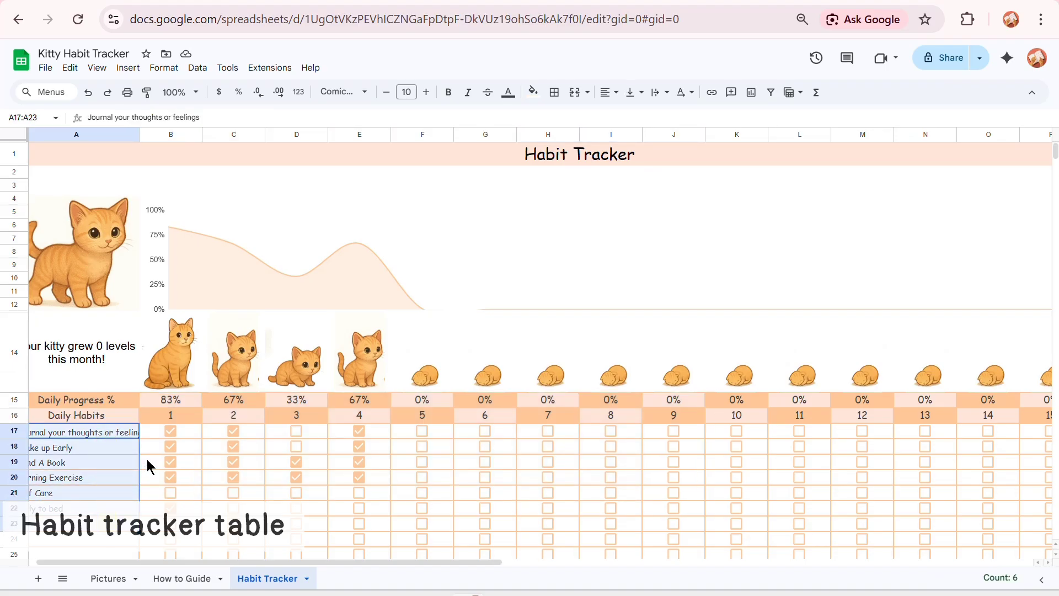
pyautogui.moveTo(154, 437); pyautogui.dragTo(747, 525)
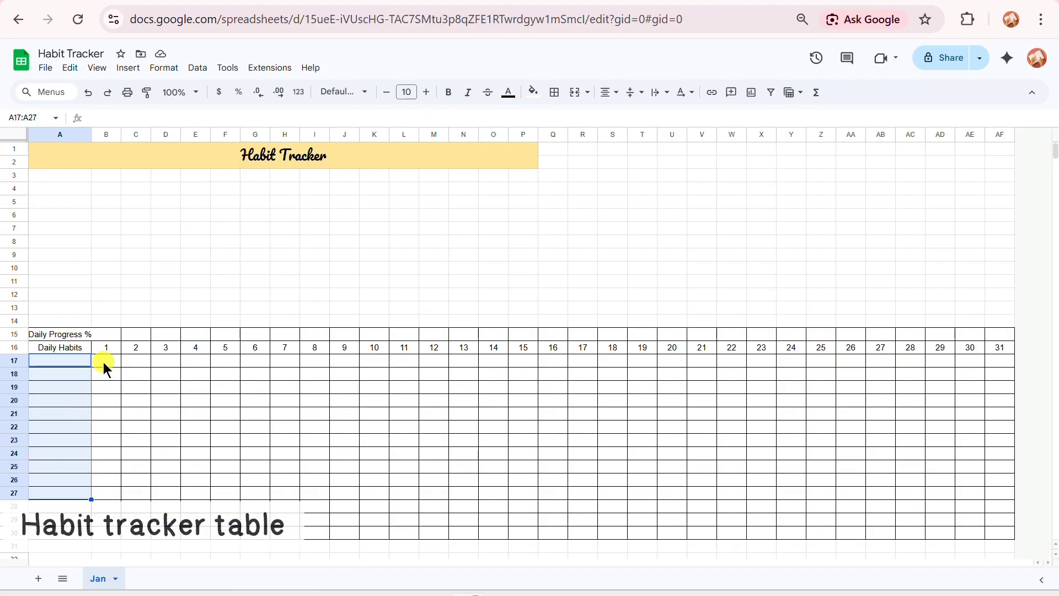
pyautogui.click(104, 362)
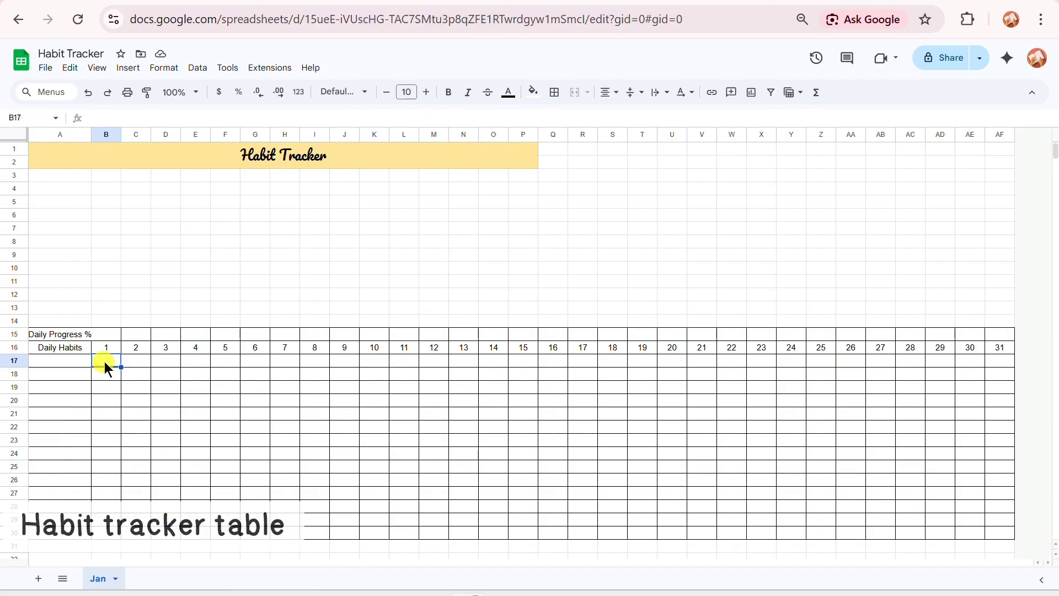
pyautogui.keyDown('shift'); pyautogui.click(998, 535); pyautogui.keyUp('shift')
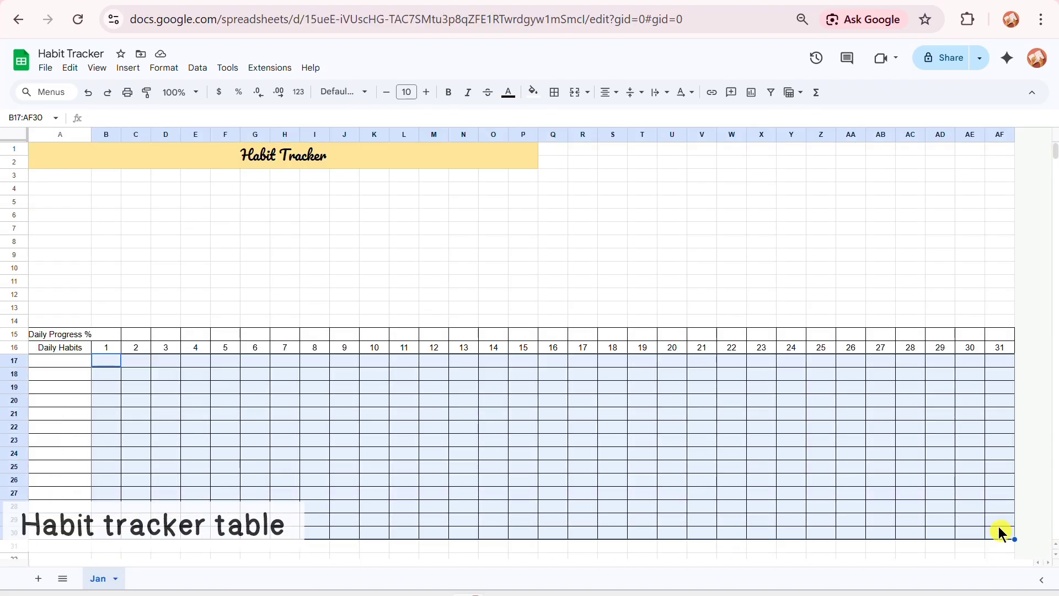
pyautogui.click(129, 67)
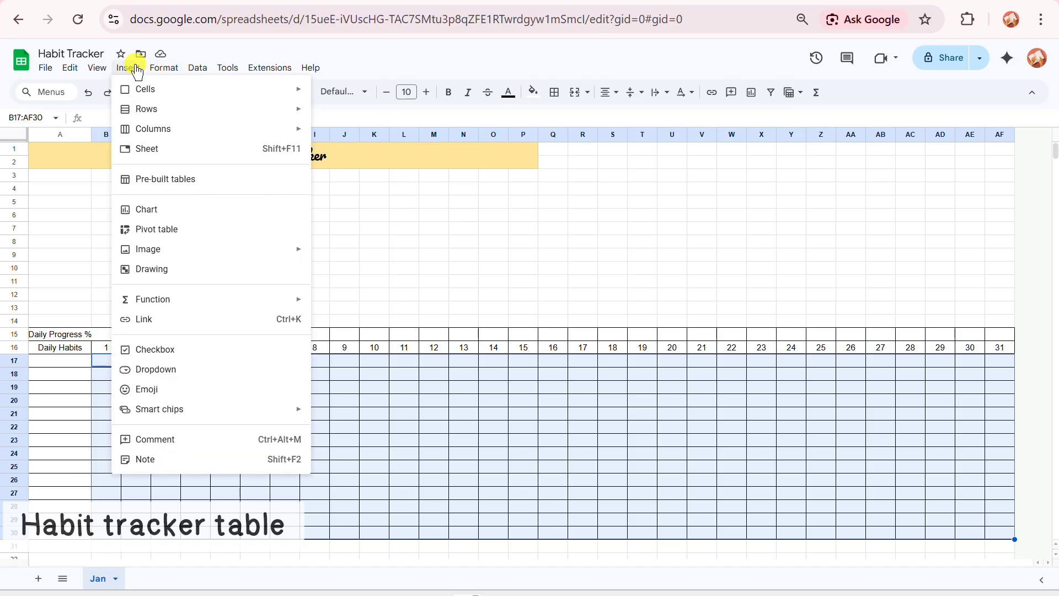
pyautogui.click(228, 356)
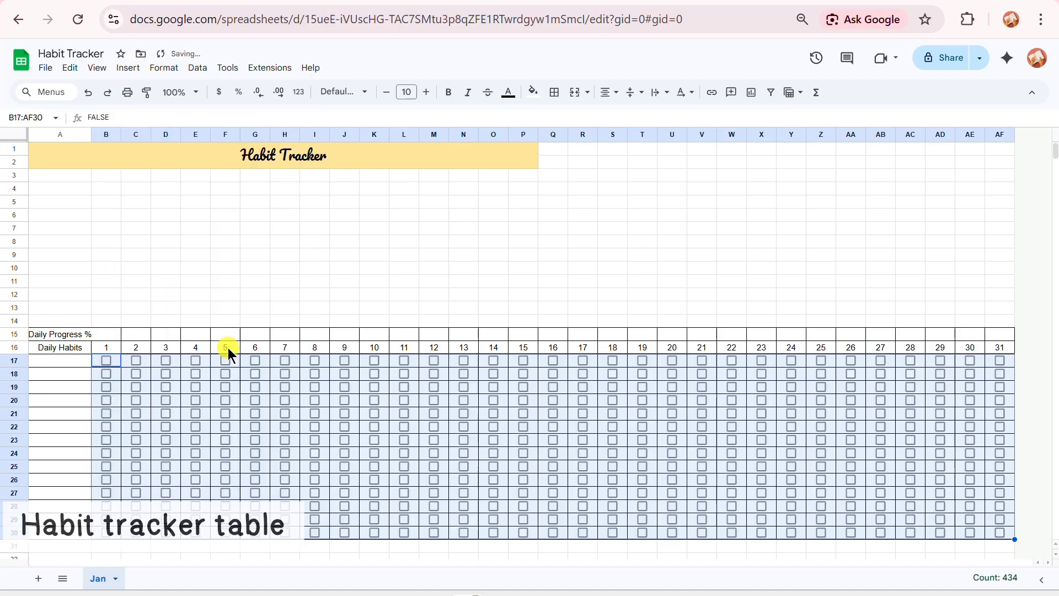
pyautogui.click(237, 279)
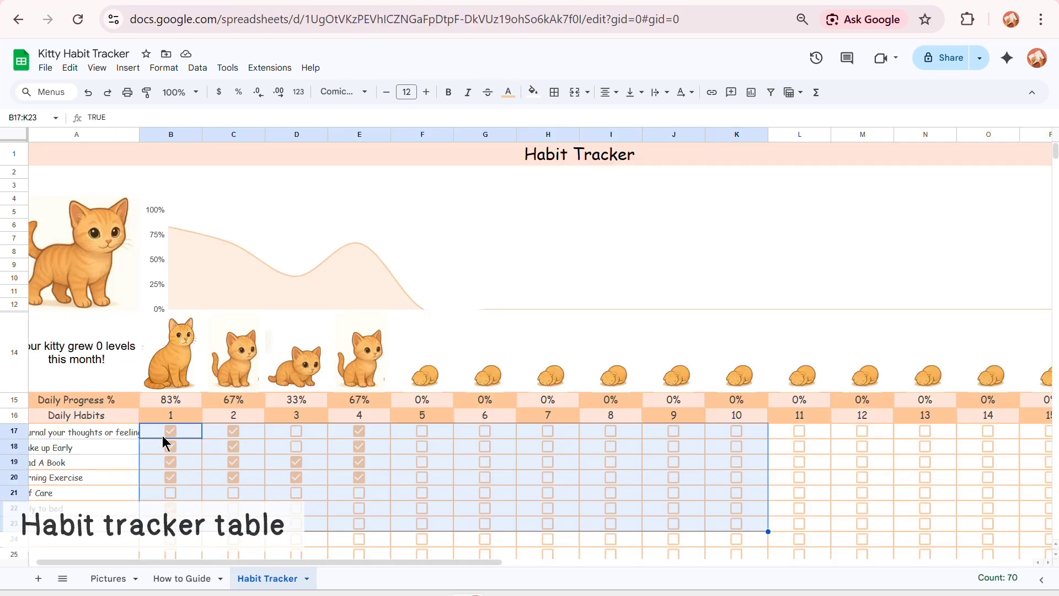
pyautogui.click(162, 440)
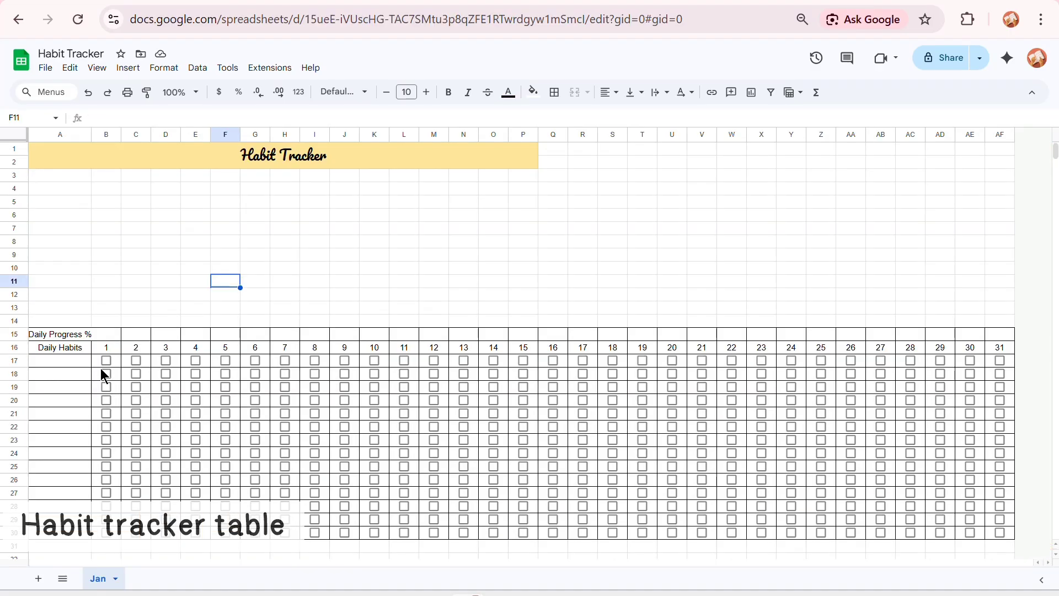
# Color all the day checkboxes in B17:AF30 dark yellow through their text color.
pyautogui.moveTo(101, 360)
pyautogui.mouseDown()
pyautogui.moveTo(862, 488)
pyautogui.moveTo(964, 544)
pyautogui.moveTo(1005, 534)
pyautogui.mouseUp()
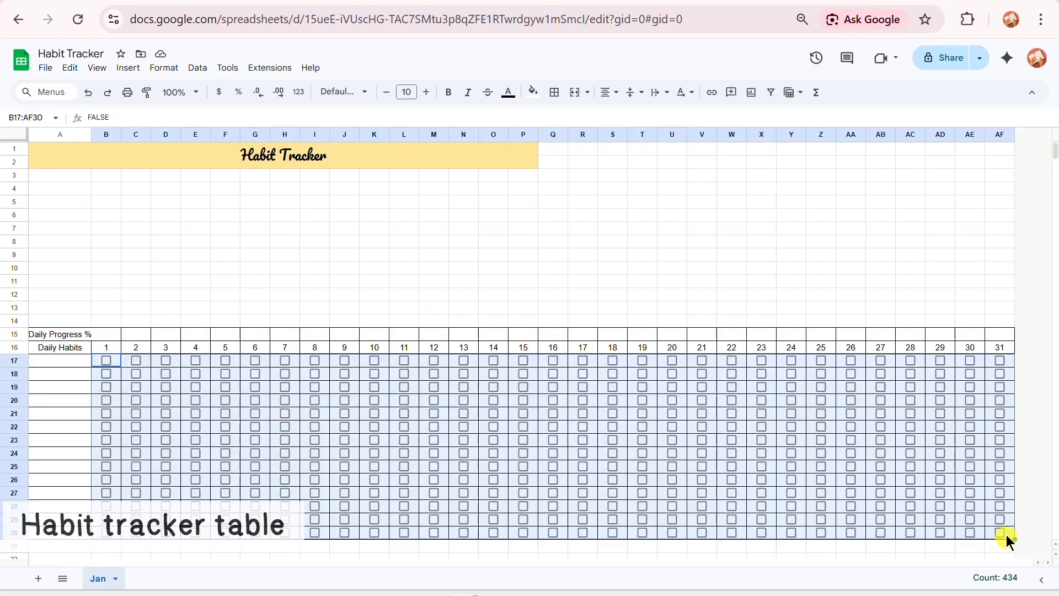
pyautogui.click(511, 100)
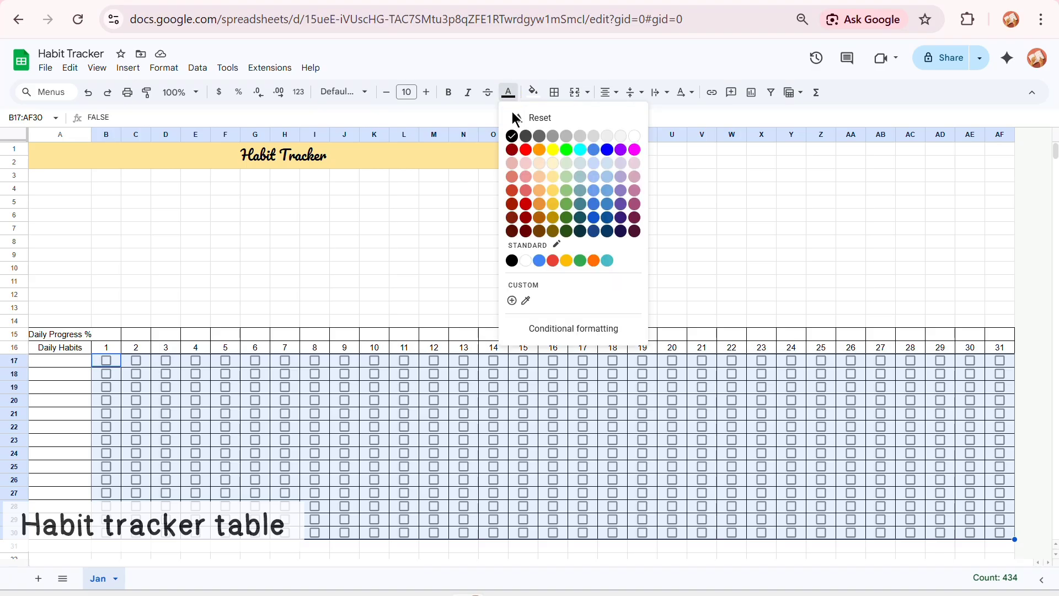
pyautogui.click(553, 211)
pyautogui.click(400, 249)
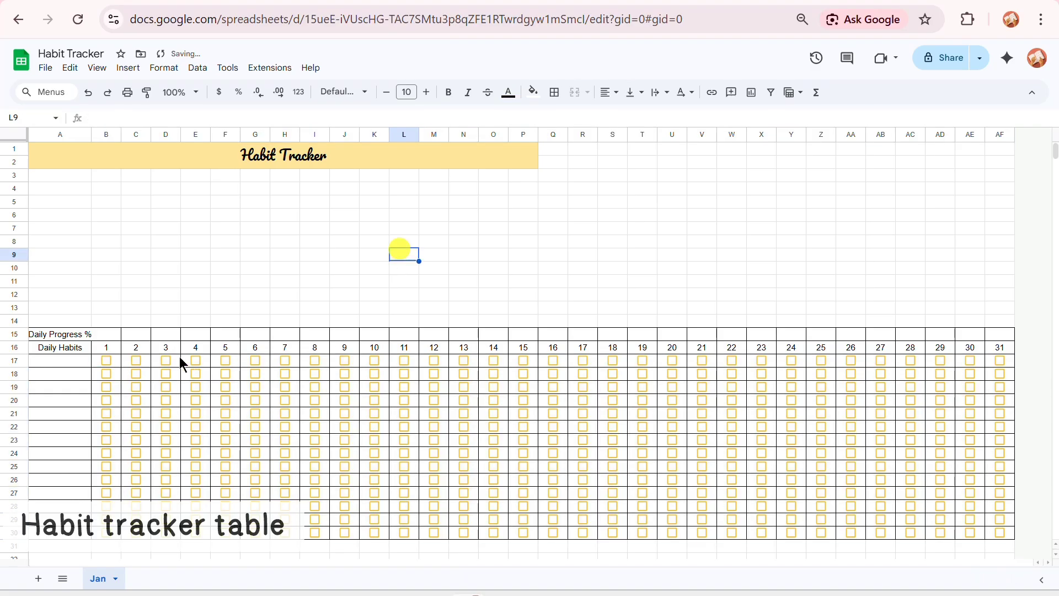
# Tick the day 1 checkboxes in the first and third habit rows, B17 and B19.
pyautogui.click(106, 360)
pyautogui.click(106, 386)
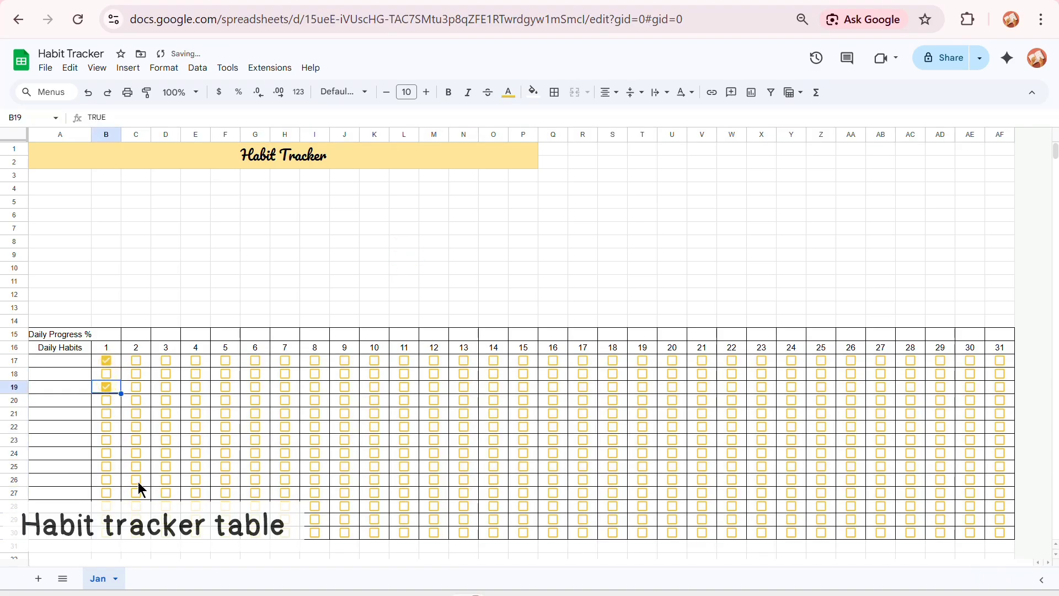
pyautogui.click(122, 452)
# Change the text color of the whole checkbox range B17:AF30 to dark orange.
pyautogui.click(98, 361)
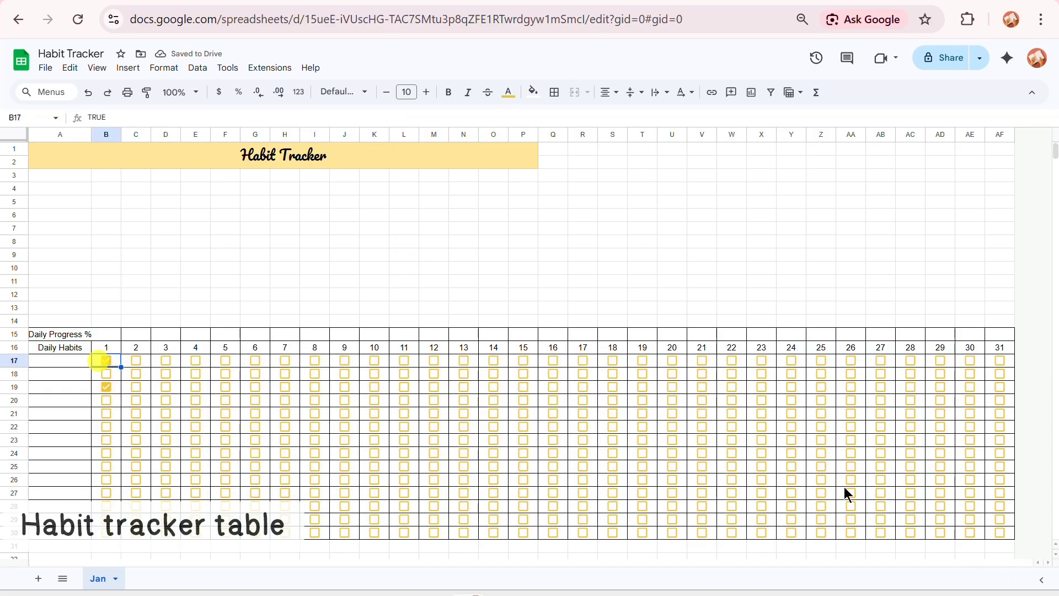
pyautogui.keyDown('shift'); pyautogui.click(1009, 534); pyautogui.keyUp('shift')
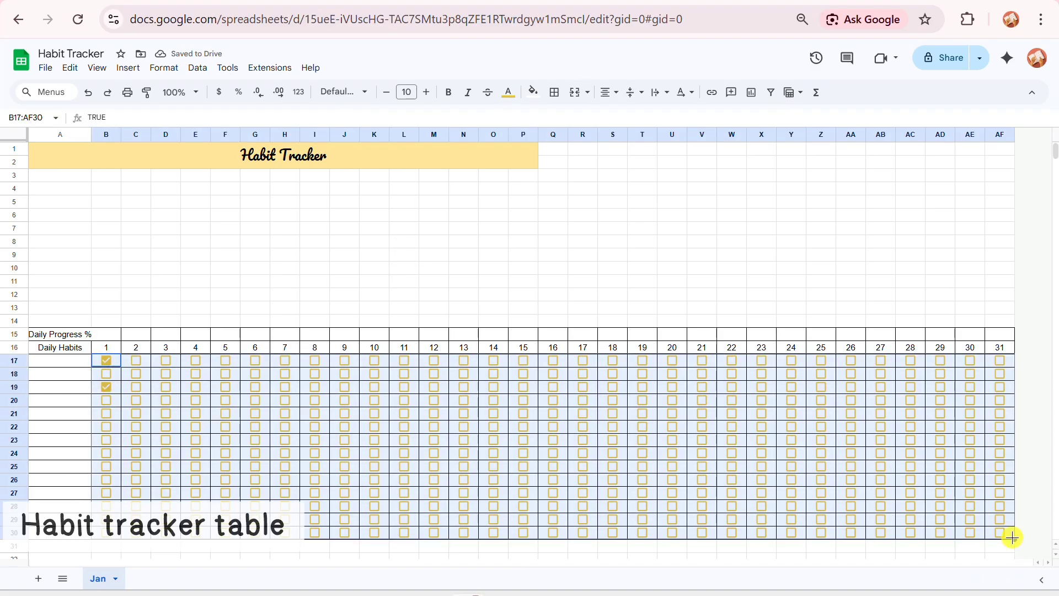
pyautogui.click(508, 103)
pyautogui.click(536, 221)
pyautogui.click(393, 237)
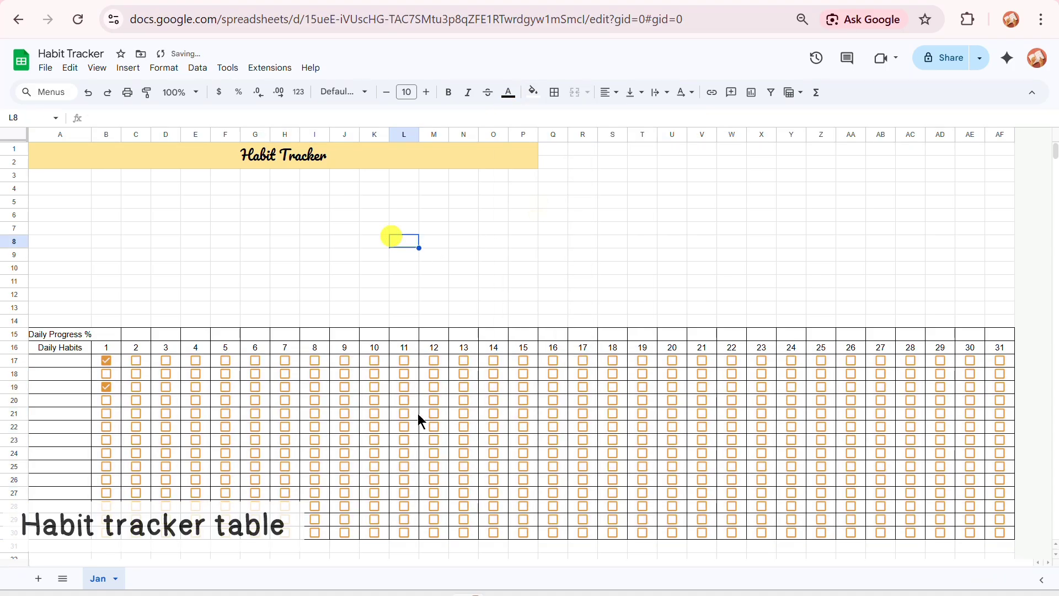
# Tick the day 5 checkbox in row 21, cell F21.
pyautogui.click(237, 375)
pyautogui.click(227, 392)
pyautogui.click(224, 414)
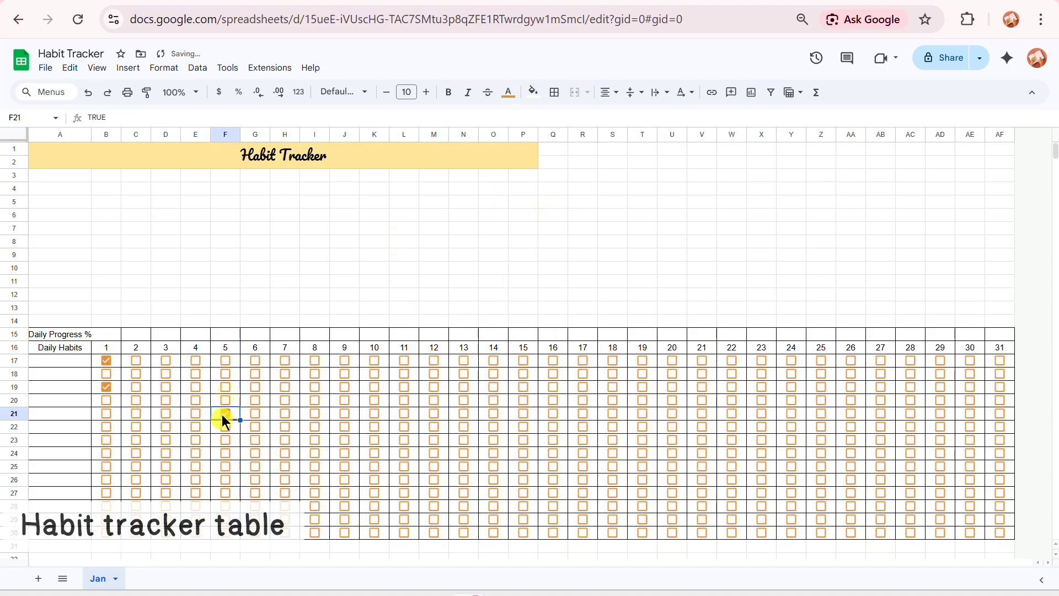
# Merge the Habit Tracker title across A1:AF2 so it spans the full width of the habits table.
pyautogui.click(56, 163)
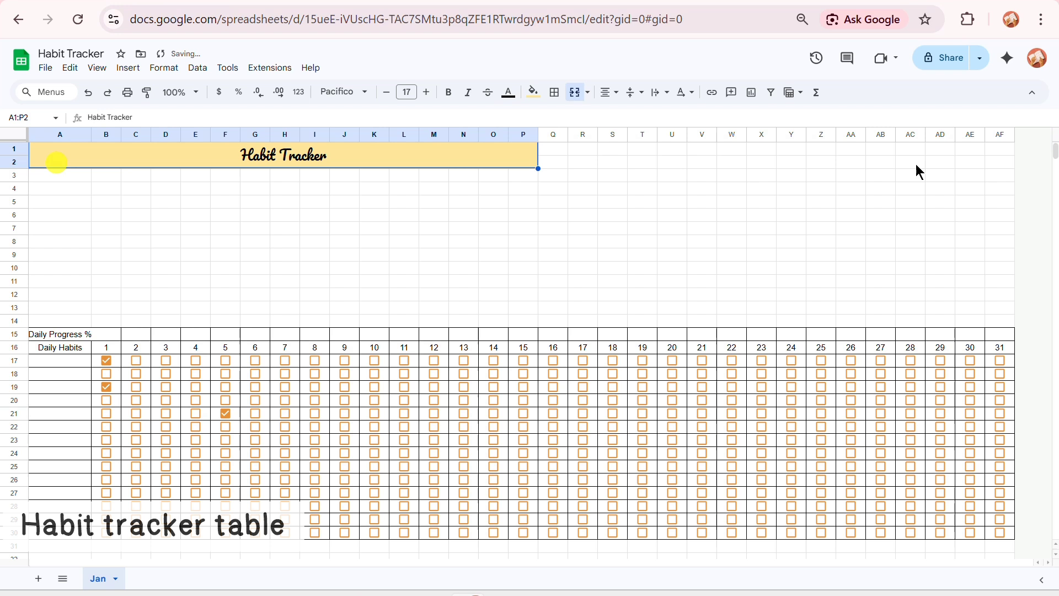
pyautogui.keyDown('shift'); pyautogui.click(998, 160); pyautogui.keyUp('shift')
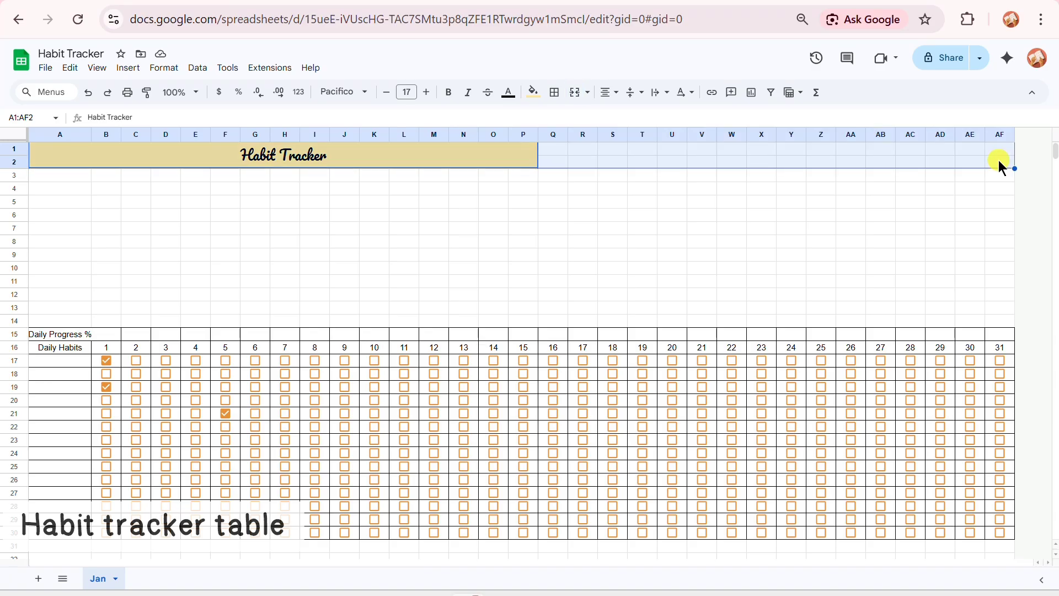
pyautogui.click(579, 104)
pyautogui.click(519, 255)
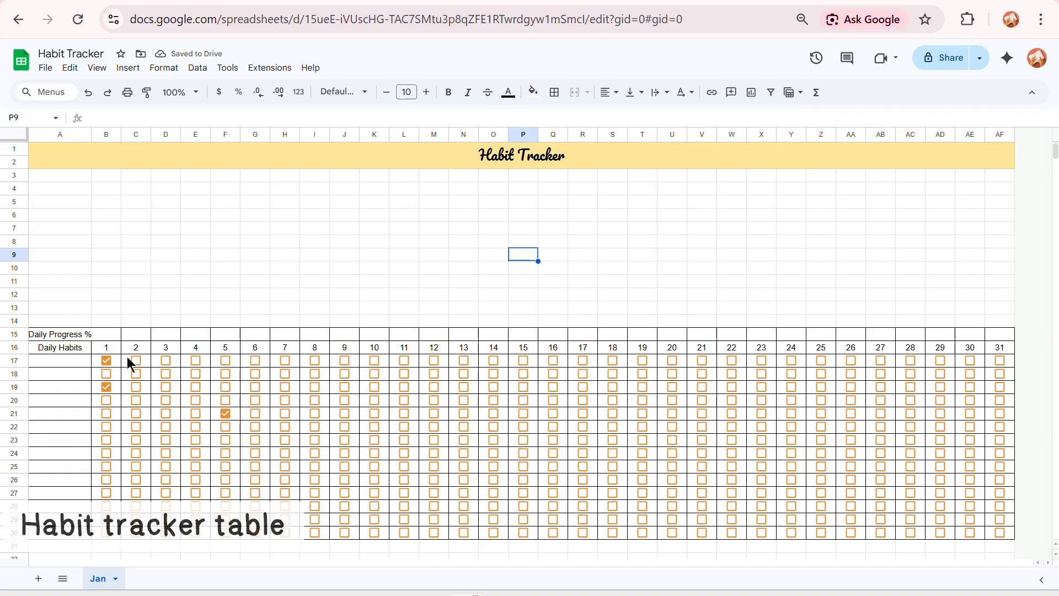
pyautogui.click(222, 243)
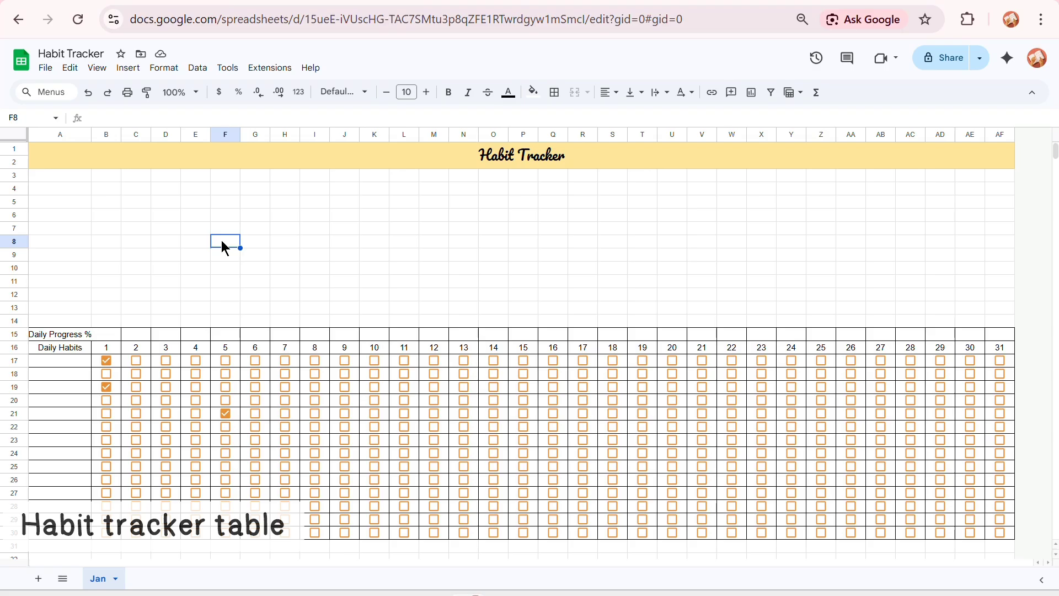
pyautogui.click(105, 334)
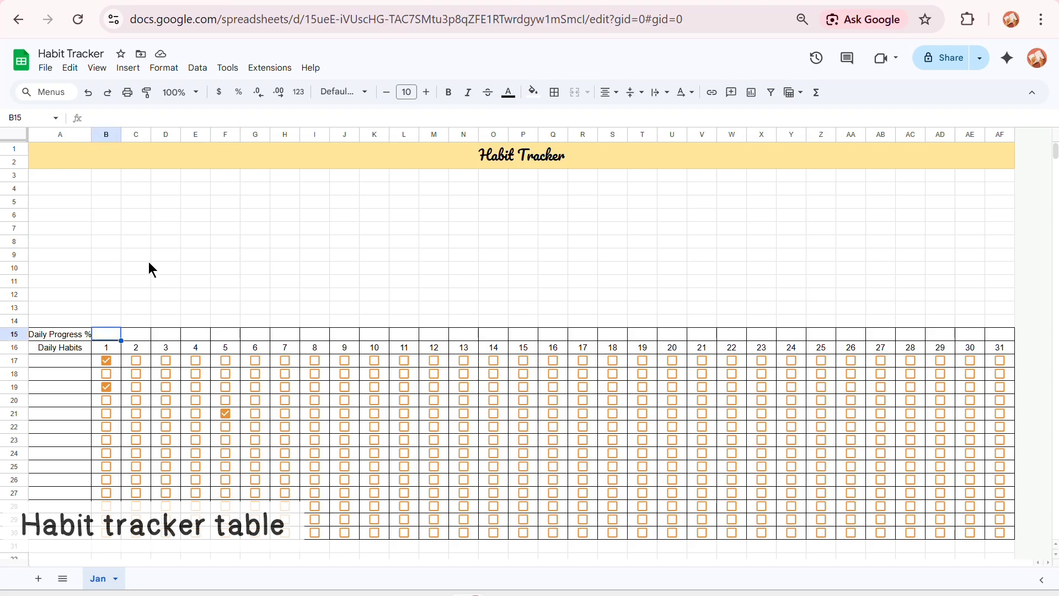
pyautogui.click(220, 246)
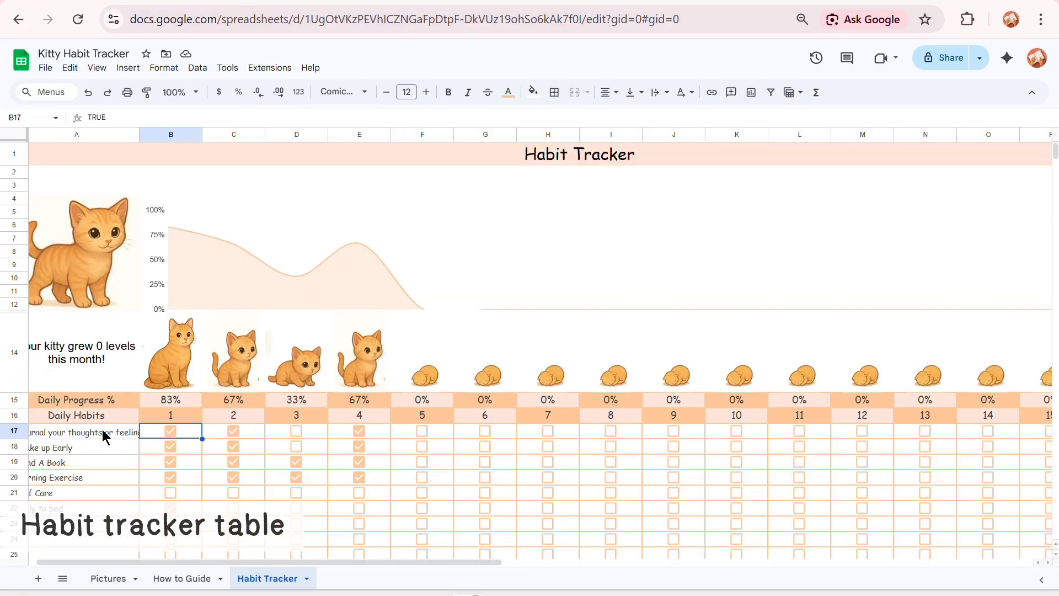
# Copy the six habit names A17:A22 from the Kitty Habit Tracker and paste them as values only at A17 of the Jan sheet.
pyautogui.moveTo(106, 433); pyautogui.dragTo(109, 521)
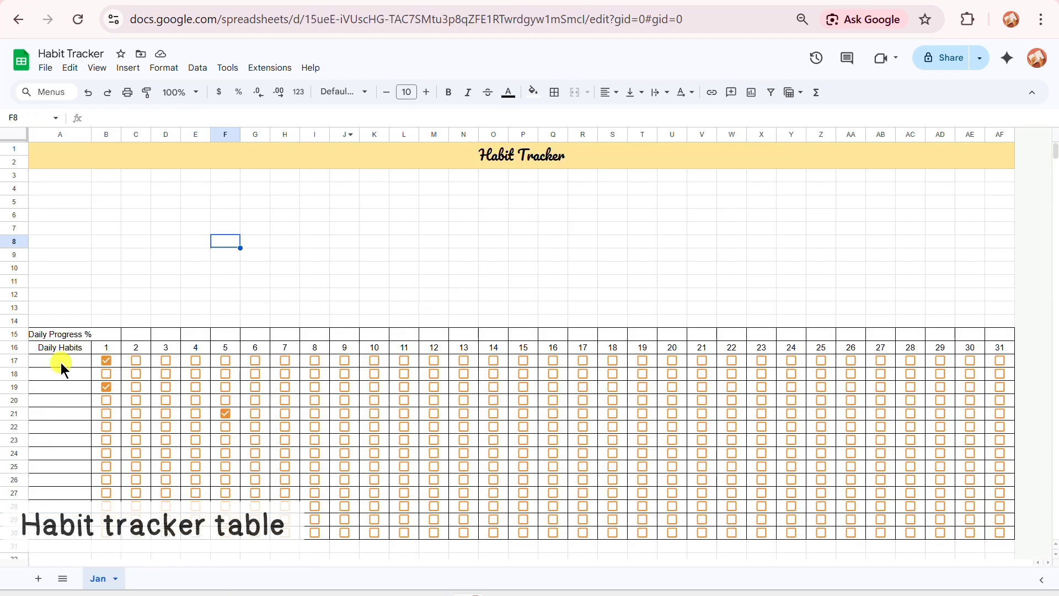
pyautogui.rightClick(61, 364)
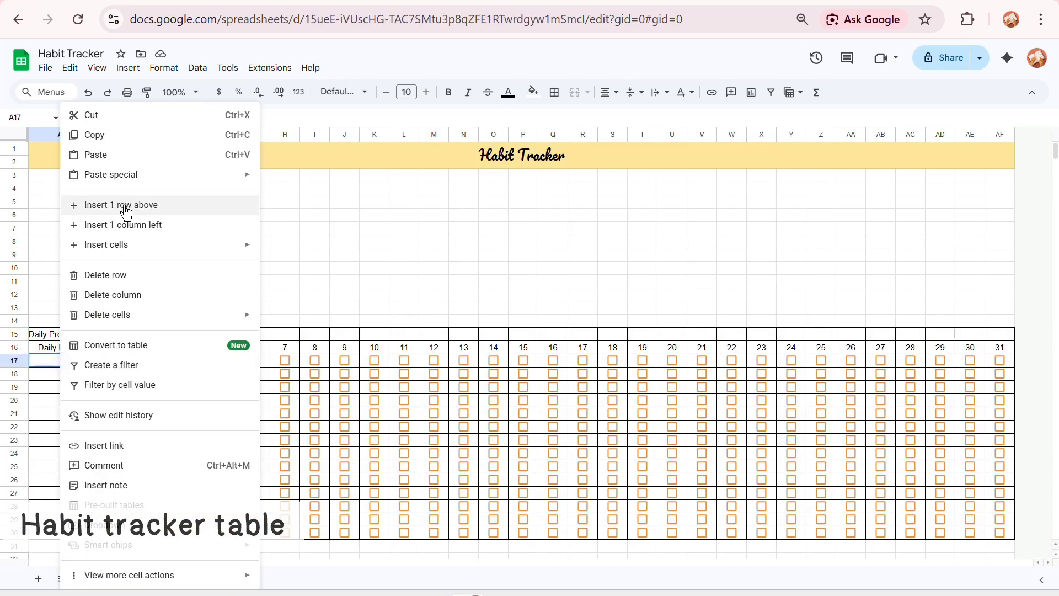
pyautogui.moveTo(159, 178)
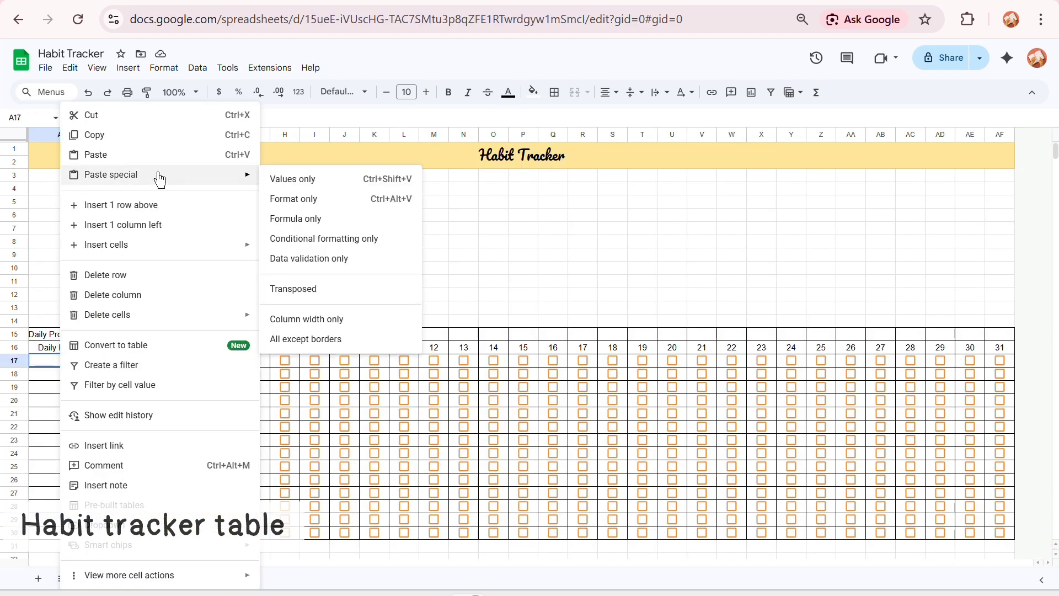
pyautogui.click(292, 179)
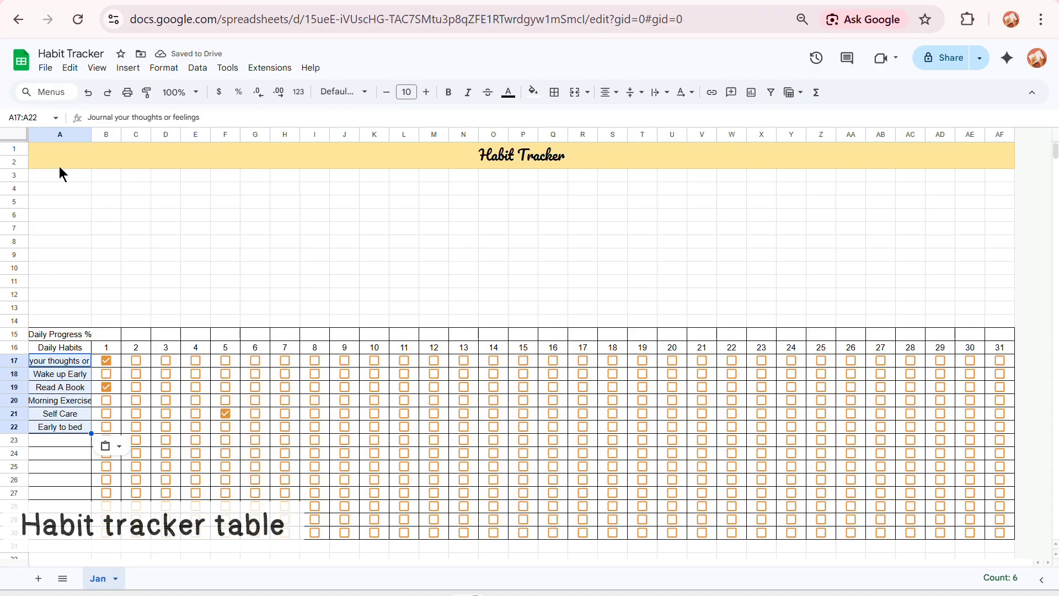
# Left-align all contents of column A and widen the column by about half its width.
pyautogui.click(53, 134)
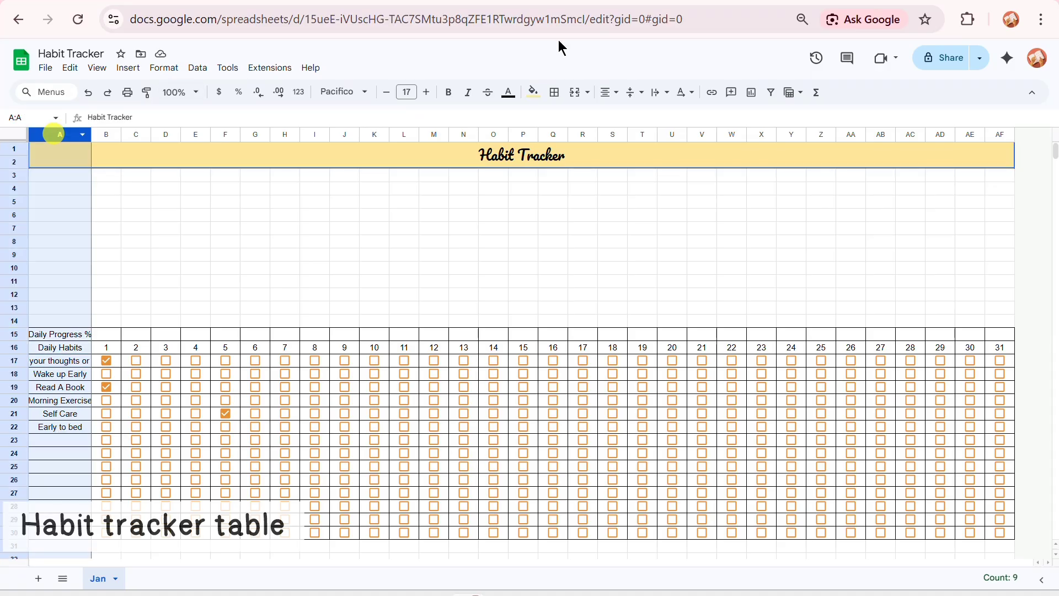
pyautogui.click(605, 92)
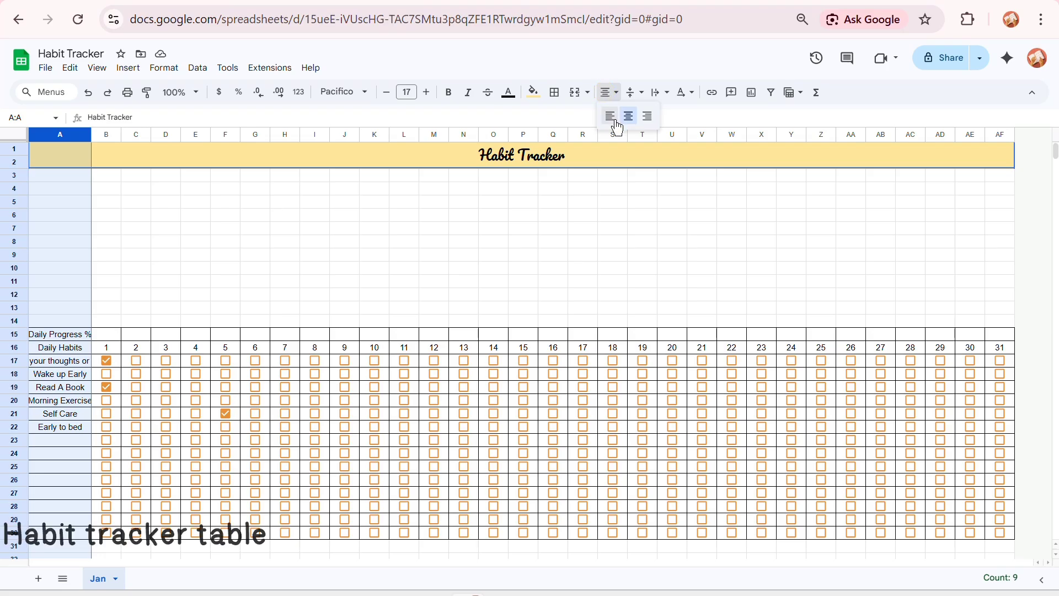
pyautogui.click(612, 117)
pyautogui.click(288, 283)
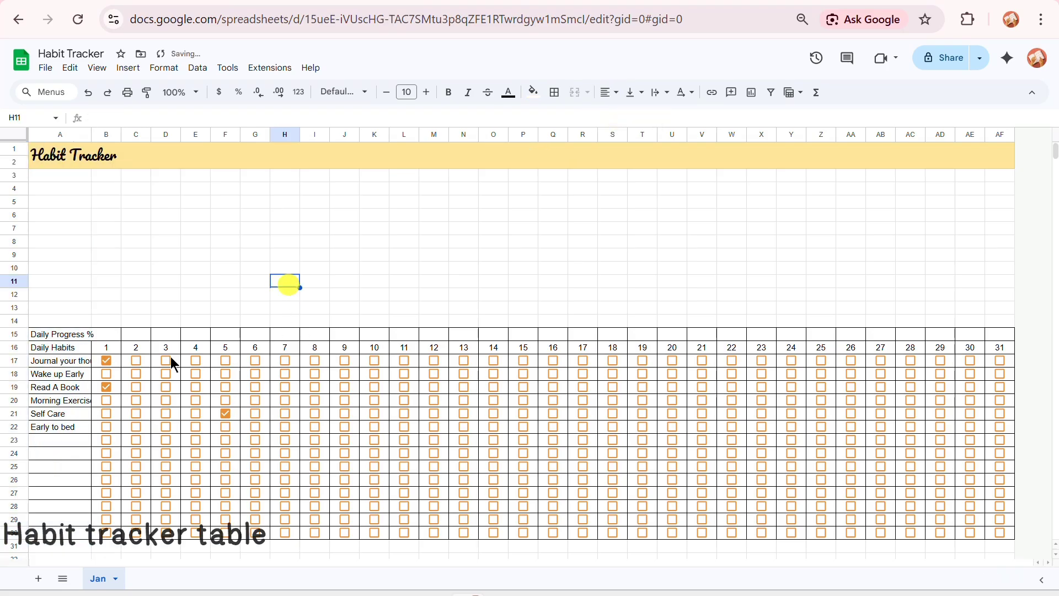
# Count the listed habits in cell D8 with the formula =countA(A17:A30).
pyautogui.click(114, 223)
pyautogui.write('=')
pyautogui.write('c')
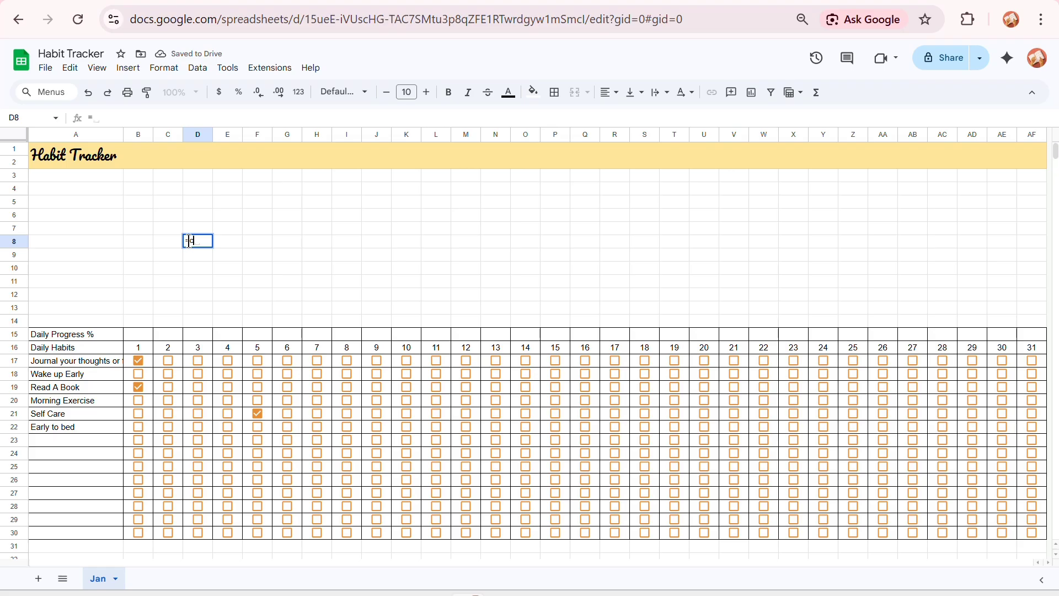
pyautogui.write('ountA(')
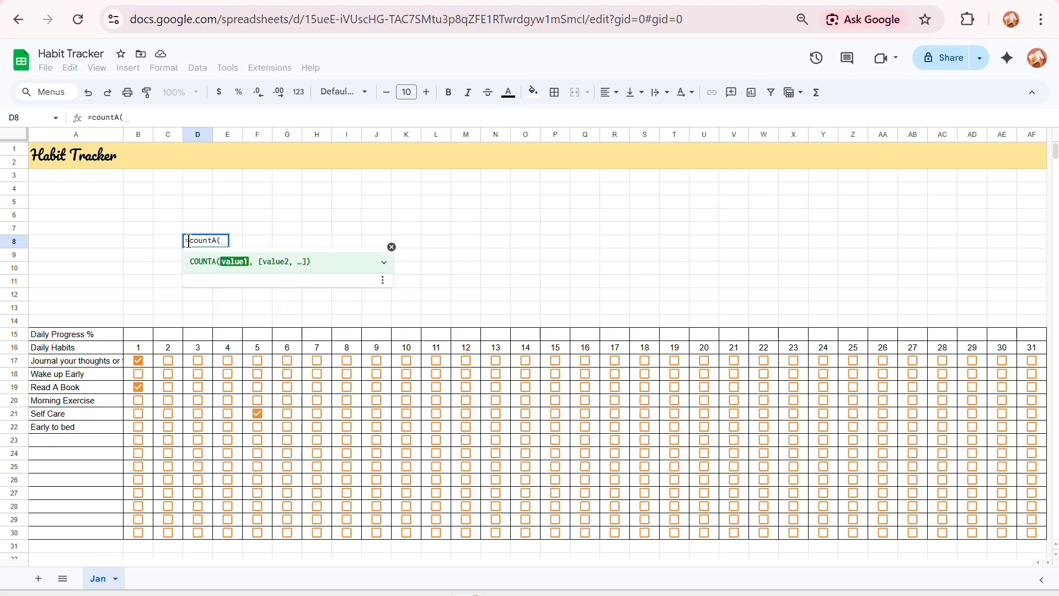
pyautogui.click(77, 360)
pyautogui.keyDown('shift'); pyautogui.click(87, 537); pyautogui.keyUp('shift')
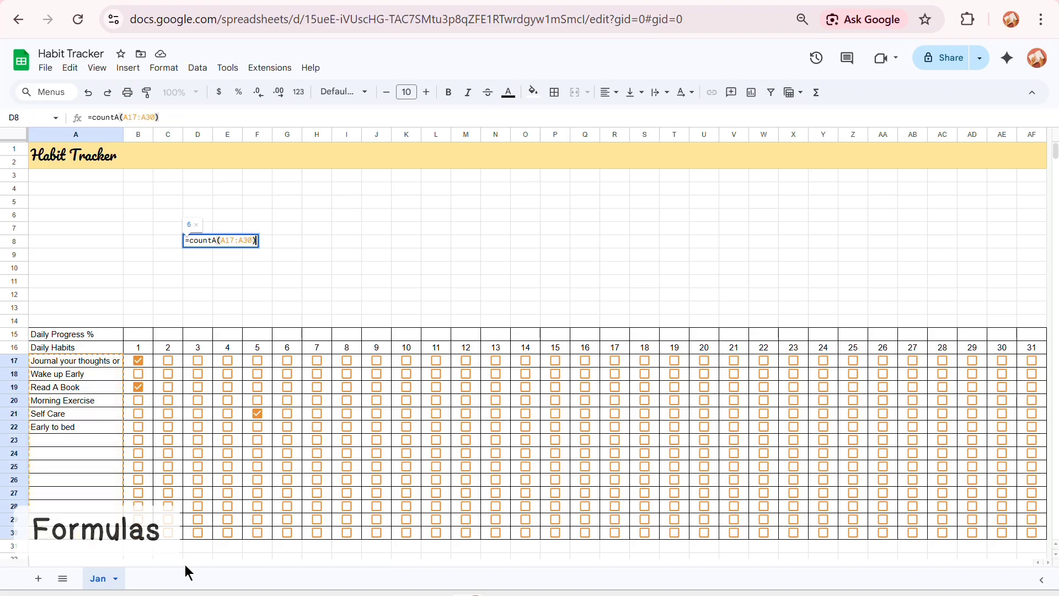
pyautogui.press('Return')
pyautogui.click(201, 247)
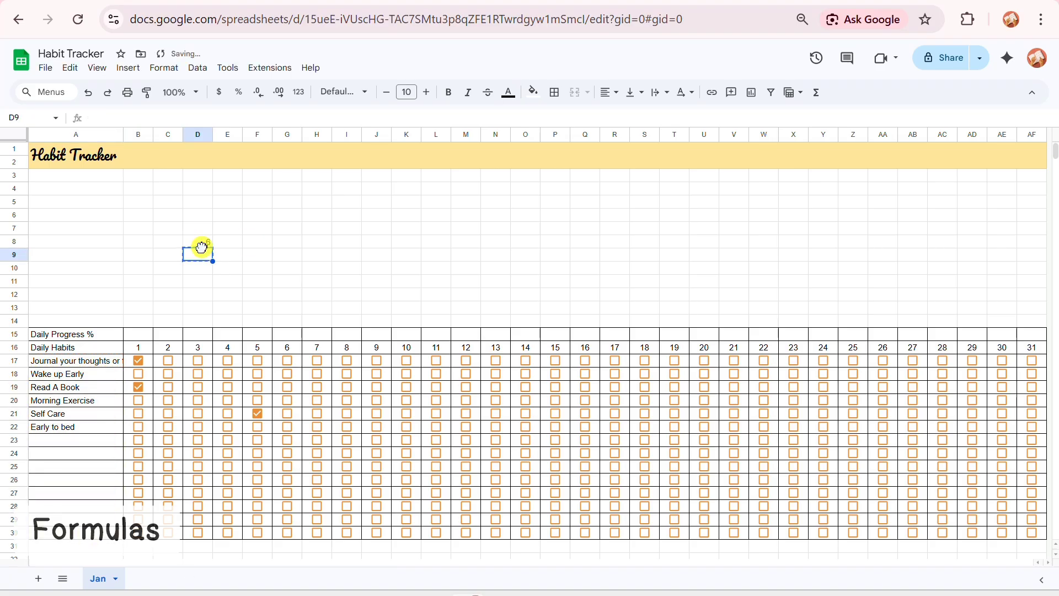
# Compare the habit names in A17:A22 and the full list range down to A30 with the count in D8.
pyautogui.moveTo(51, 359); pyautogui.dragTo(64, 424)
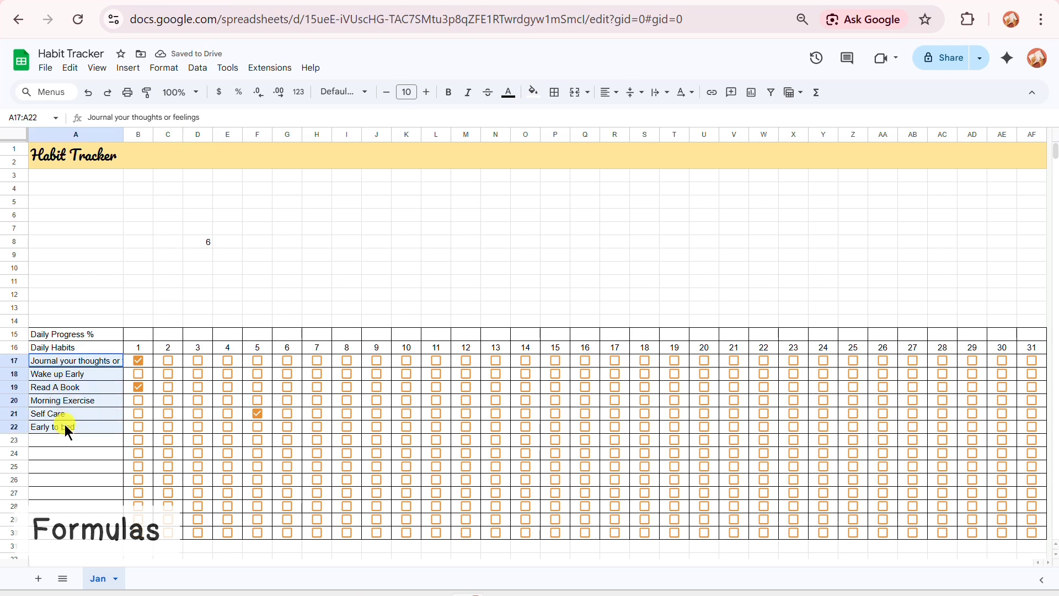
pyautogui.click(90, 362)
pyautogui.hotkey('ctrl', 'c')
pyautogui.click(89, 536)
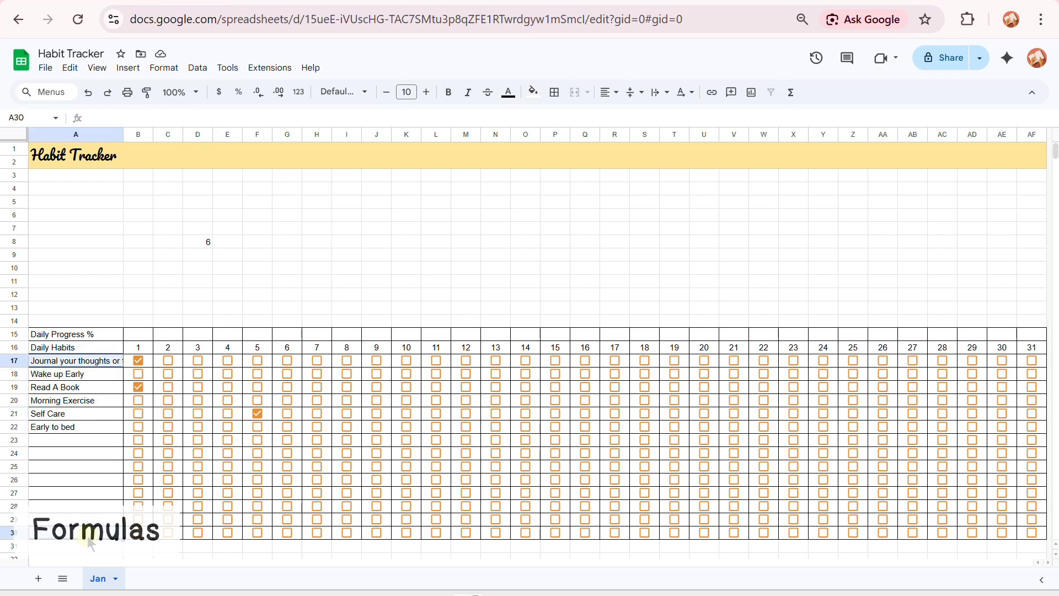
pyautogui.click(92, 362)
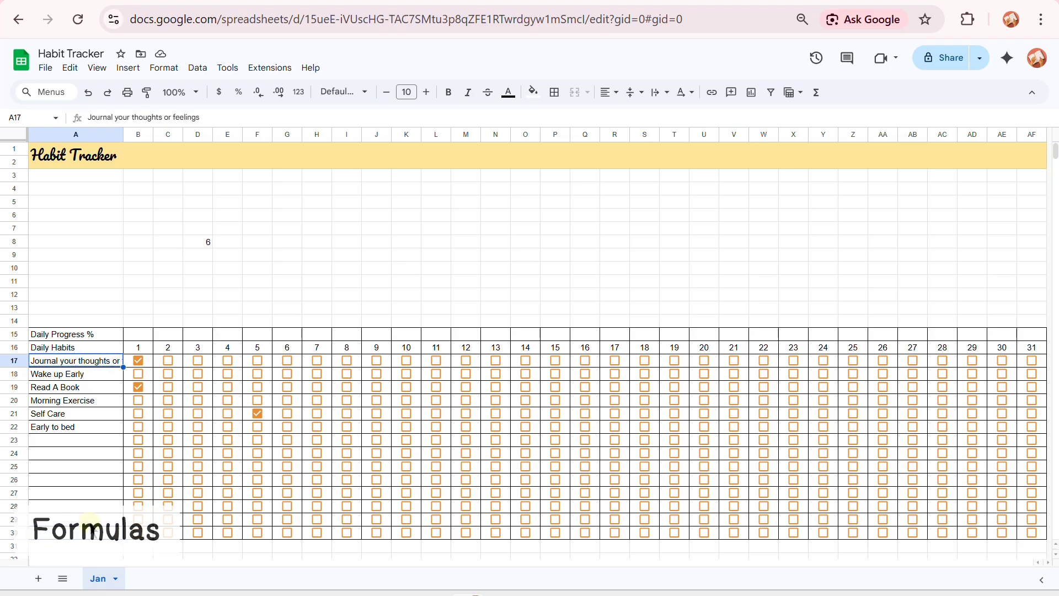
pyautogui.click(203, 256)
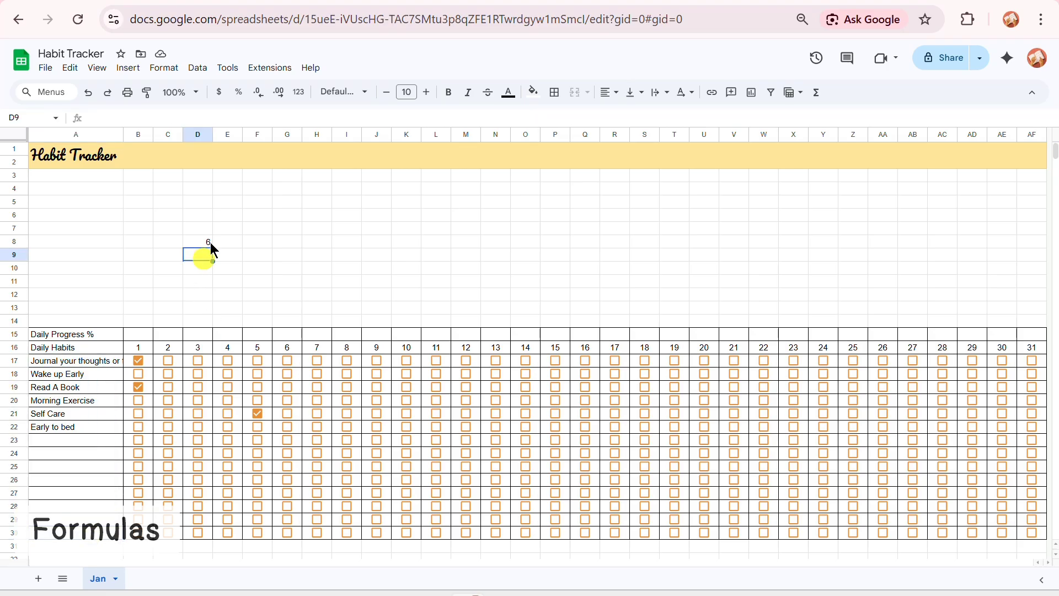
pyautogui.moveTo(88, 359); pyautogui.dragTo(94, 428)
# Inspect the underlying value of checkbox B17 while ticked, and untick it to inspect its unticked value.
pyautogui.click(142, 365)
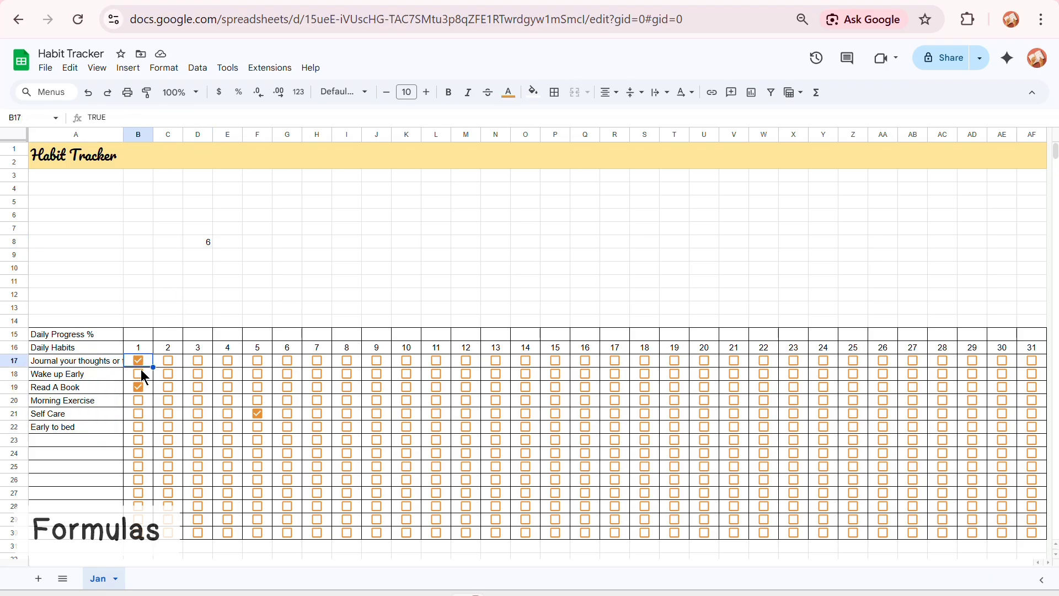
pyautogui.doubleClick(120, 116)
pyautogui.click(191, 293)
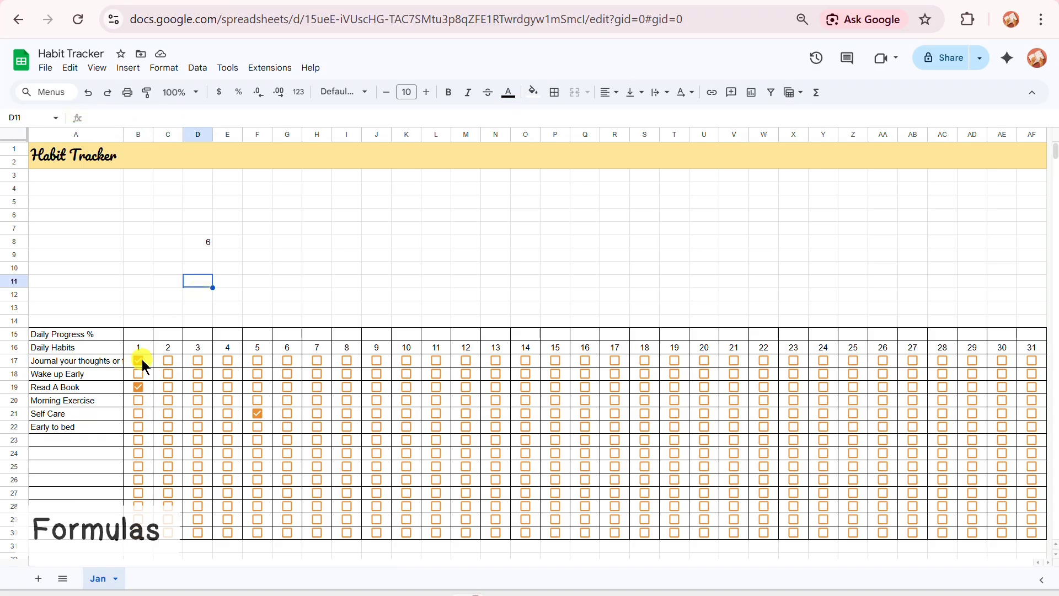
pyautogui.click(138, 360)
pyautogui.moveTo(131, 114); pyautogui.dragTo(48, 112)
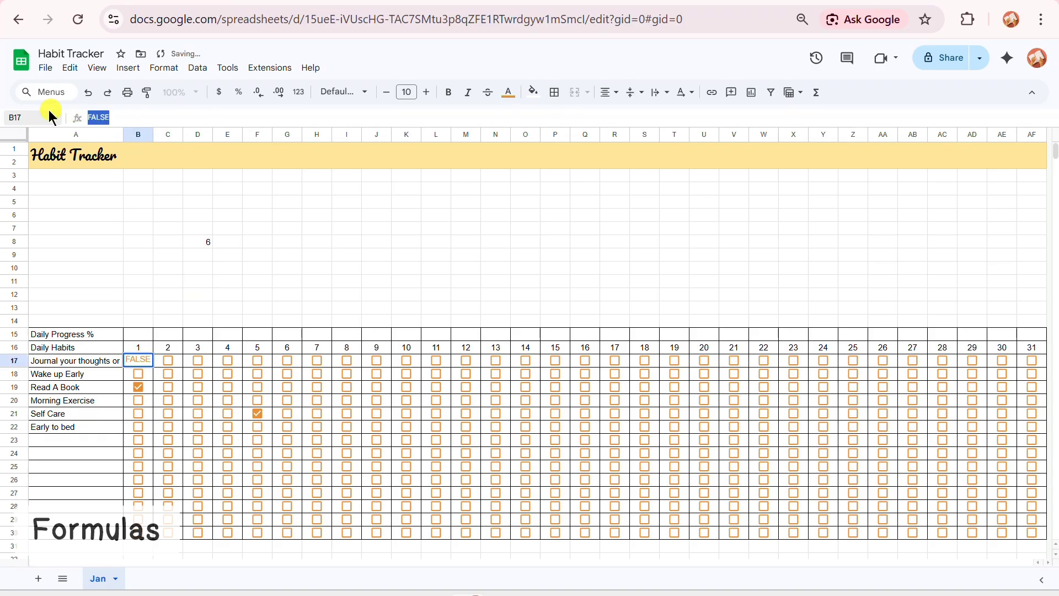
# Count the ticked day 1 checkboxes in cell D9 with the formula =countif(B17:B30,TRue).
pyautogui.click(204, 258)
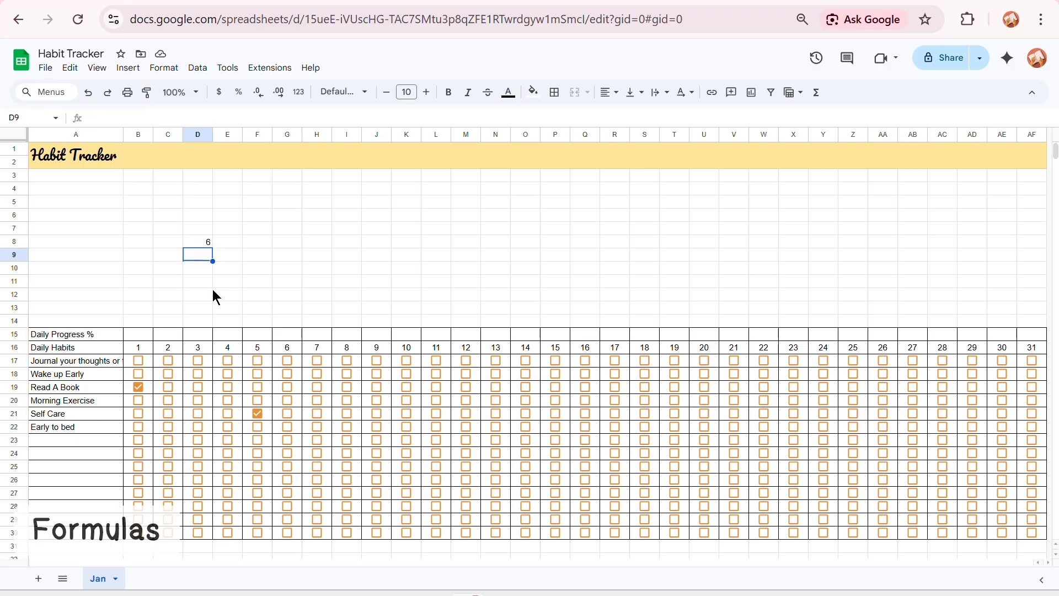
pyautogui.write('=countif')
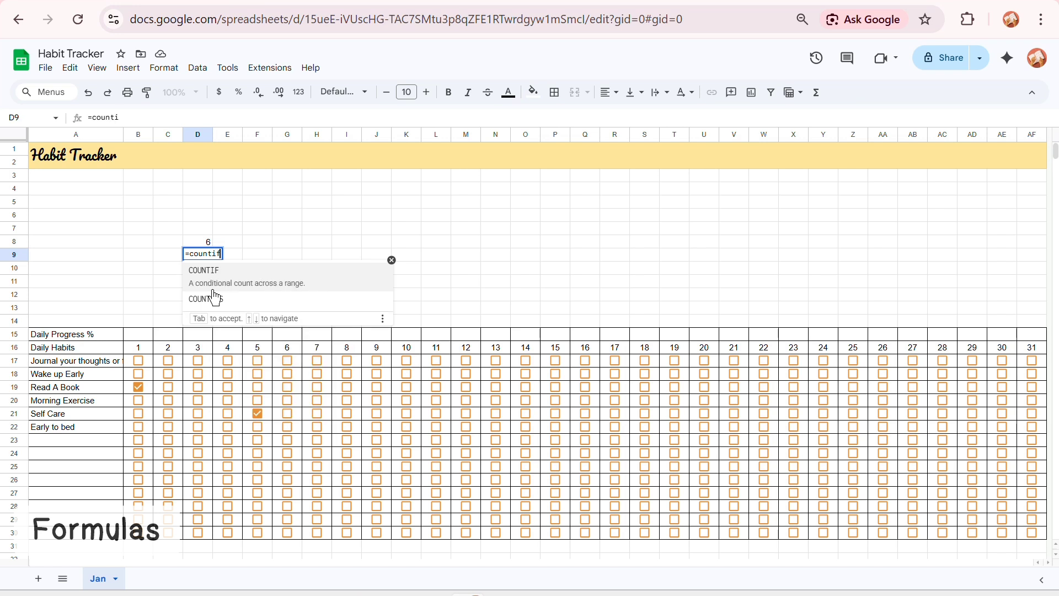
pyautogui.press('Tab')
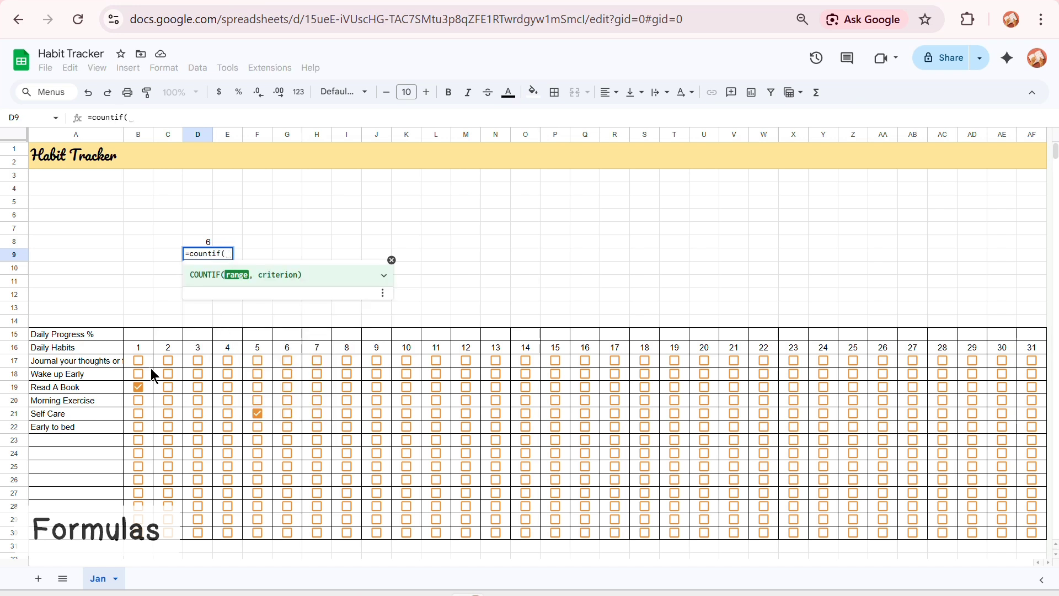
pyautogui.moveTo(149, 362); pyautogui.dragTo(148, 539)
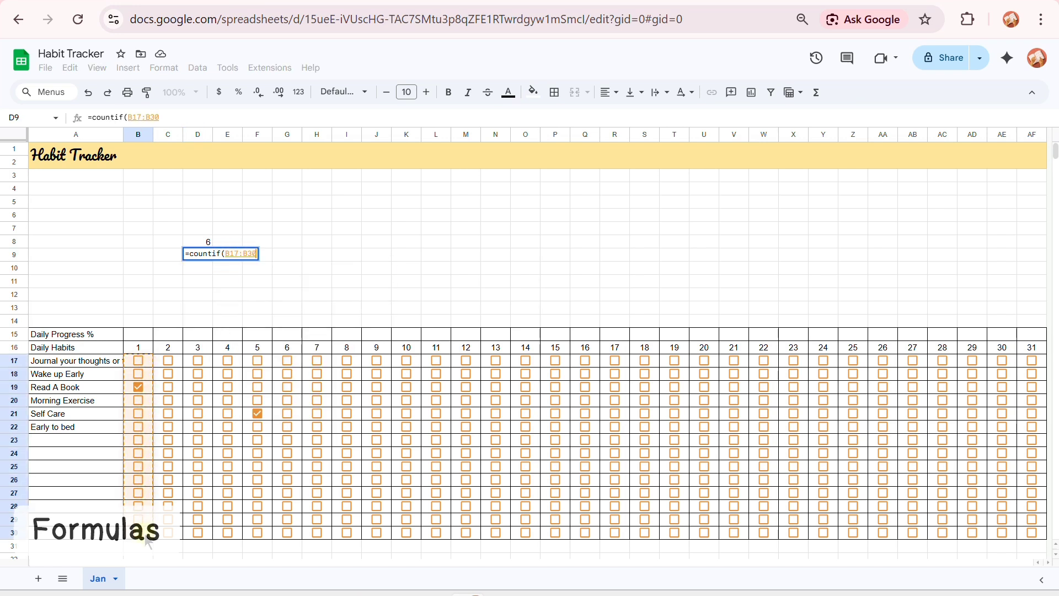
pyautogui.write(',TRue')
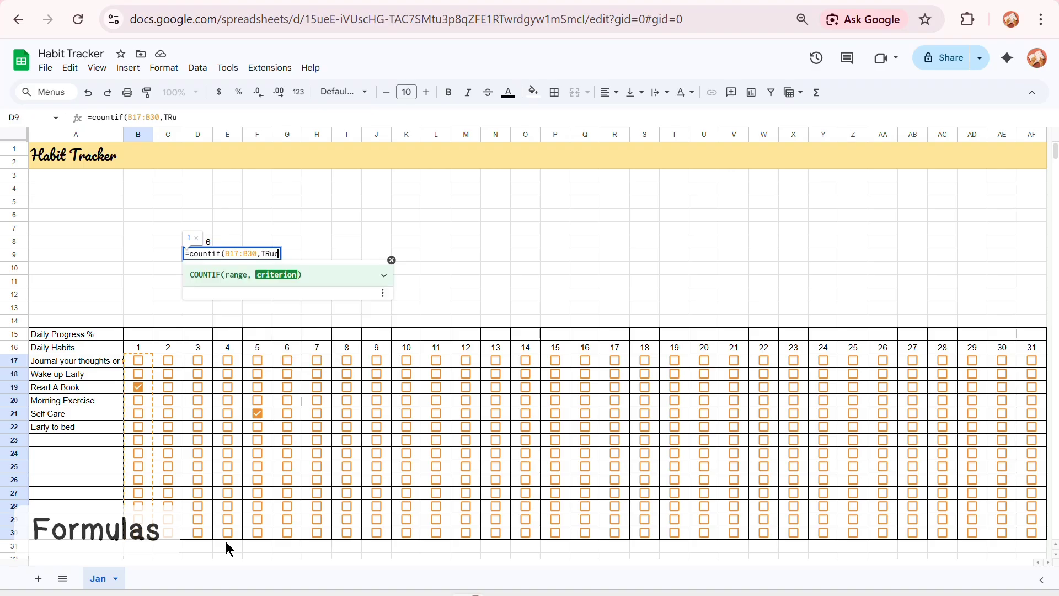
pyautogui.press('Return')
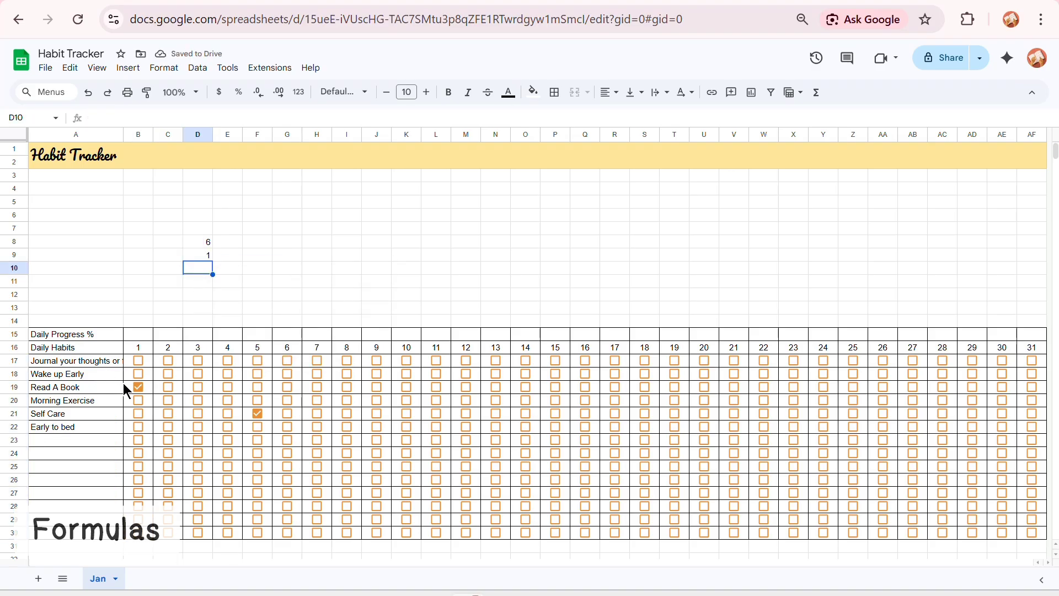
# Tick the day 1 checkboxes for Wake up Early, the journaling habit and Self Care.
pyautogui.click(138, 373)
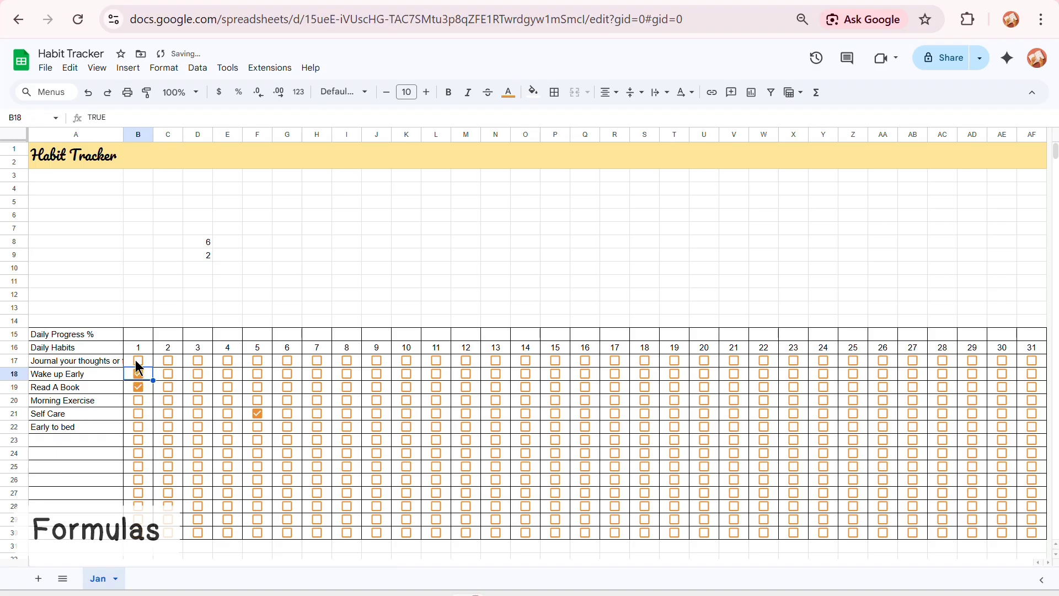
pyautogui.click(138, 360)
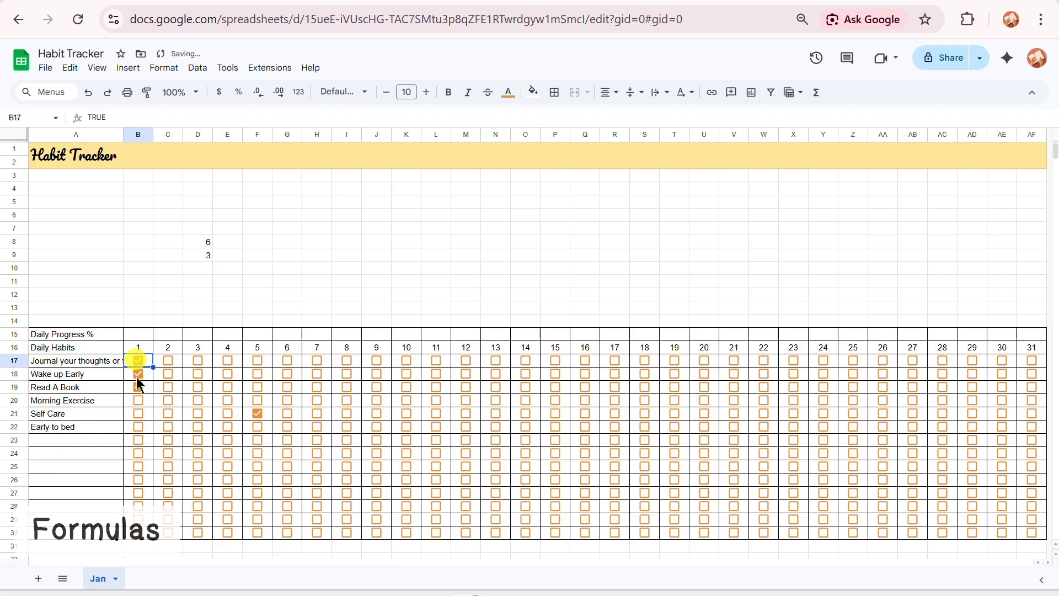
pyautogui.click(137, 413)
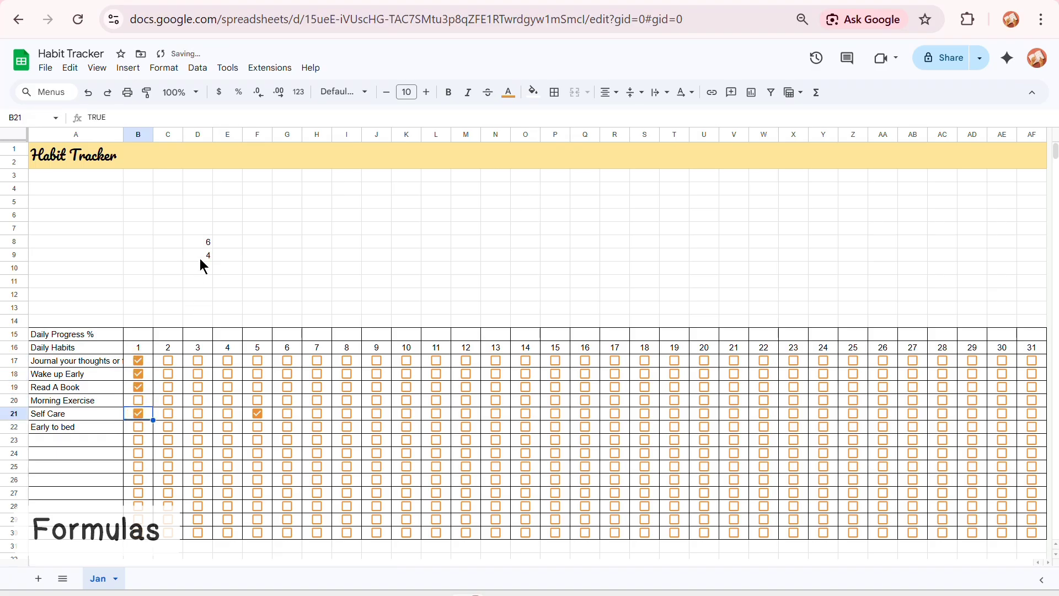
# Review the counts in D8 and D9 against the habit names in A17:A22 and the Daily Progress % row.
pyautogui.moveTo(211, 243); pyautogui.dragTo(213, 255)
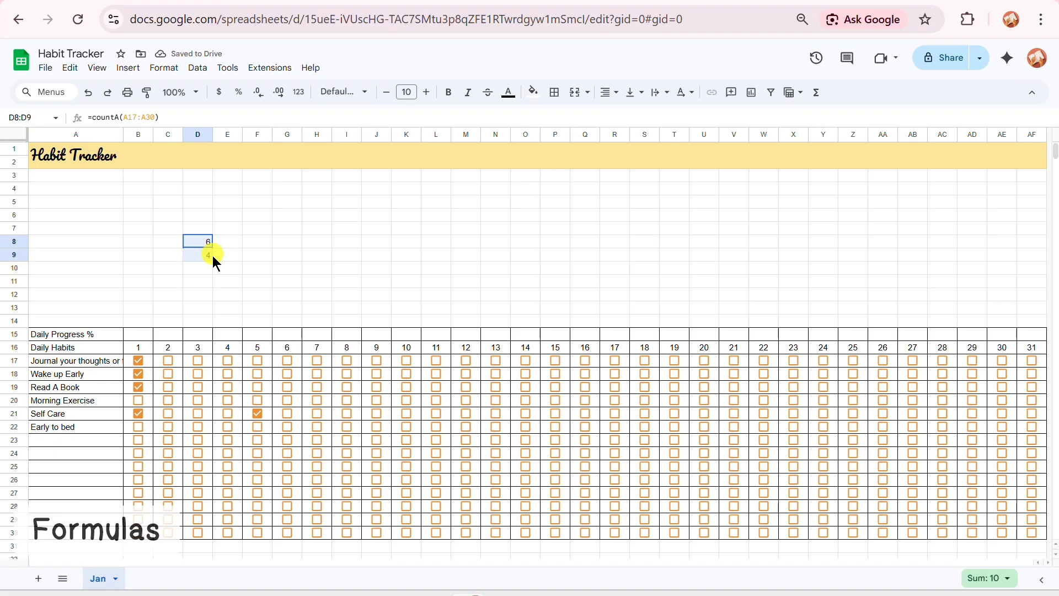
pyautogui.click(199, 240)
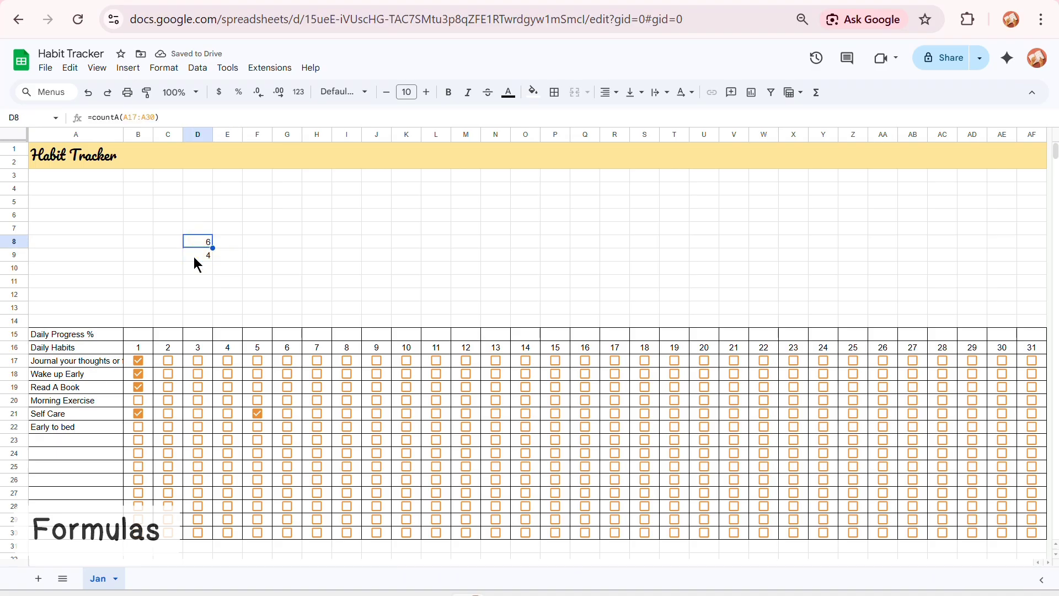
pyautogui.moveTo(85, 359); pyautogui.dragTo(100, 424)
pyautogui.click(198, 243)
pyautogui.click(196, 257)
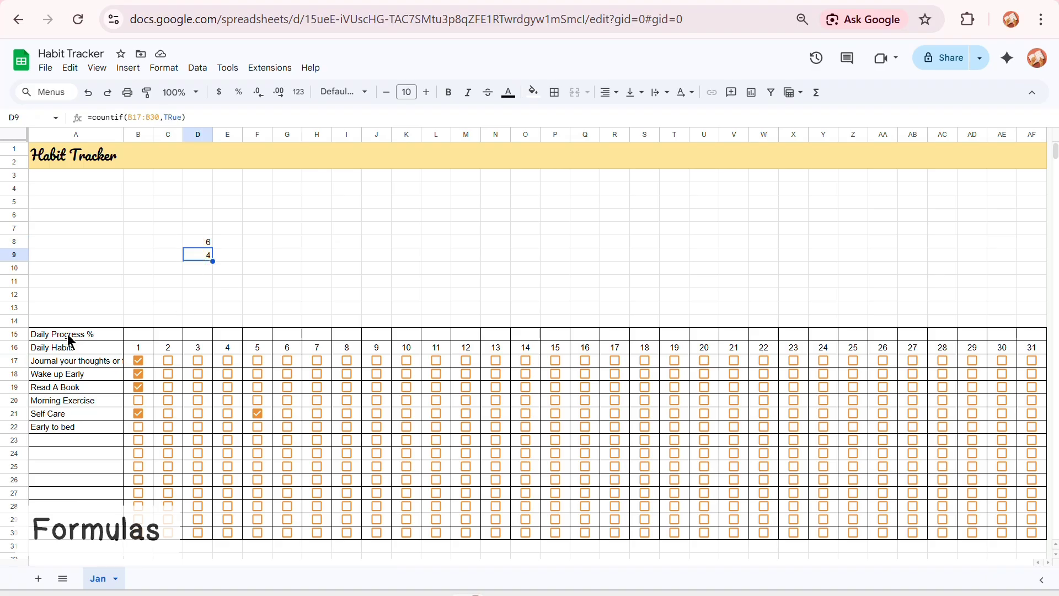
pyautogui.moveTo(69, 334); pyautogui.dragTo(160, 331)
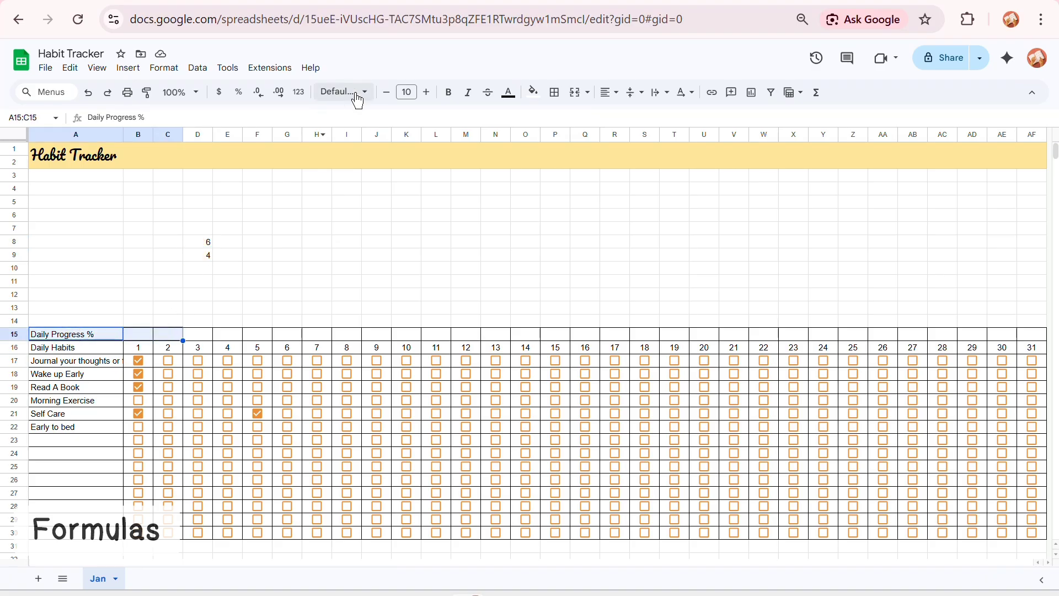
# Begin a COUNTIF formula in Daily Progress % cell B15 that covers the checkbox range B17:B30.
pyautogui.click(148, 333)
pyautogui.write('=cou')
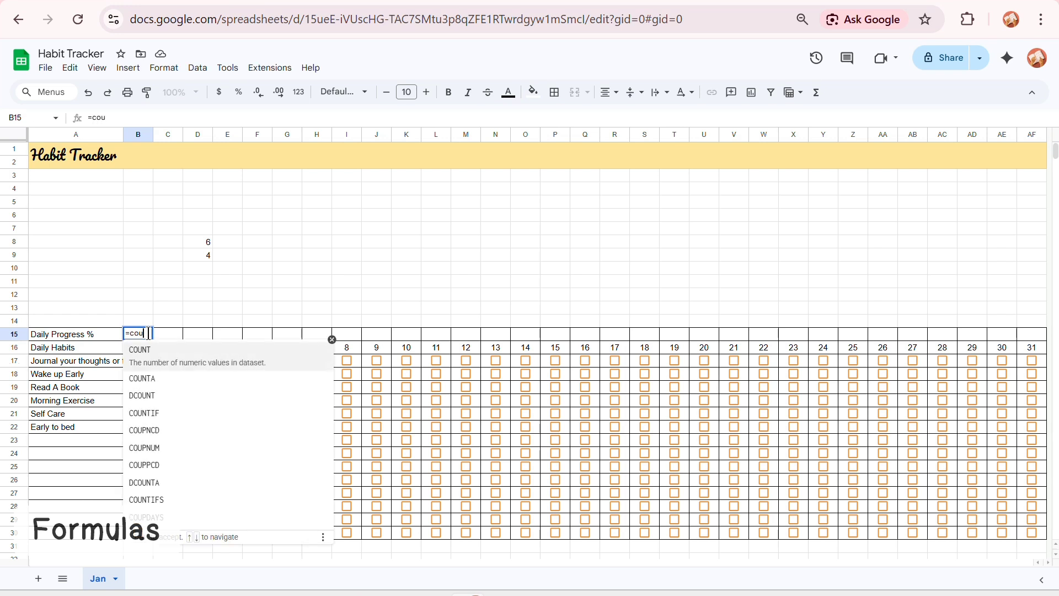
pyautogui.write('ntif(')
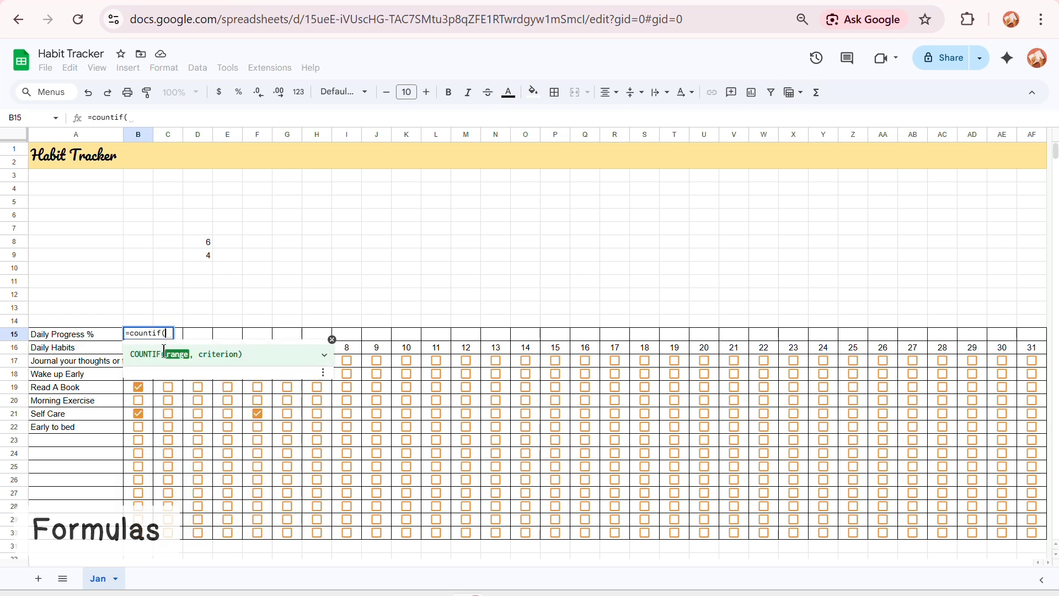
pyautogui.click(334, 339)
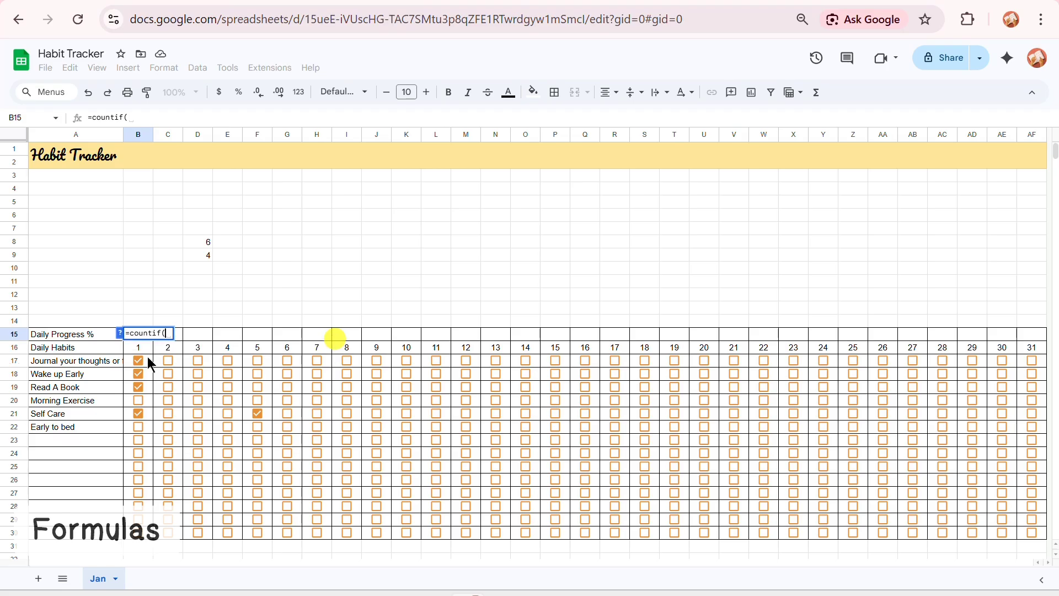
pyautogui.click(135, 362)
pyautogui.moveTo(131, 365); pyautogui.dragTo(138, 540)
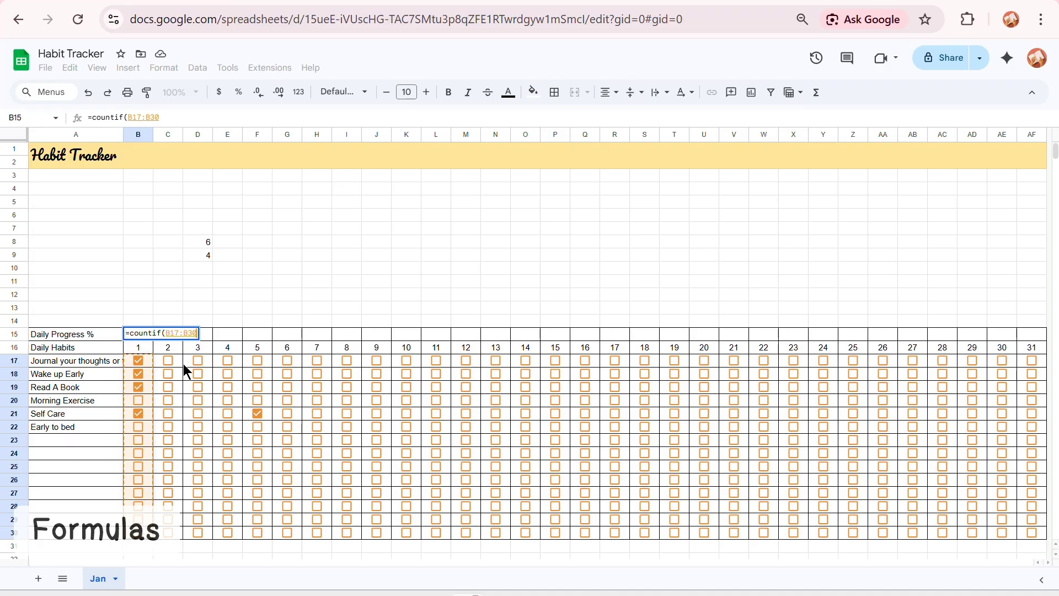
pyautogui.write(')/')
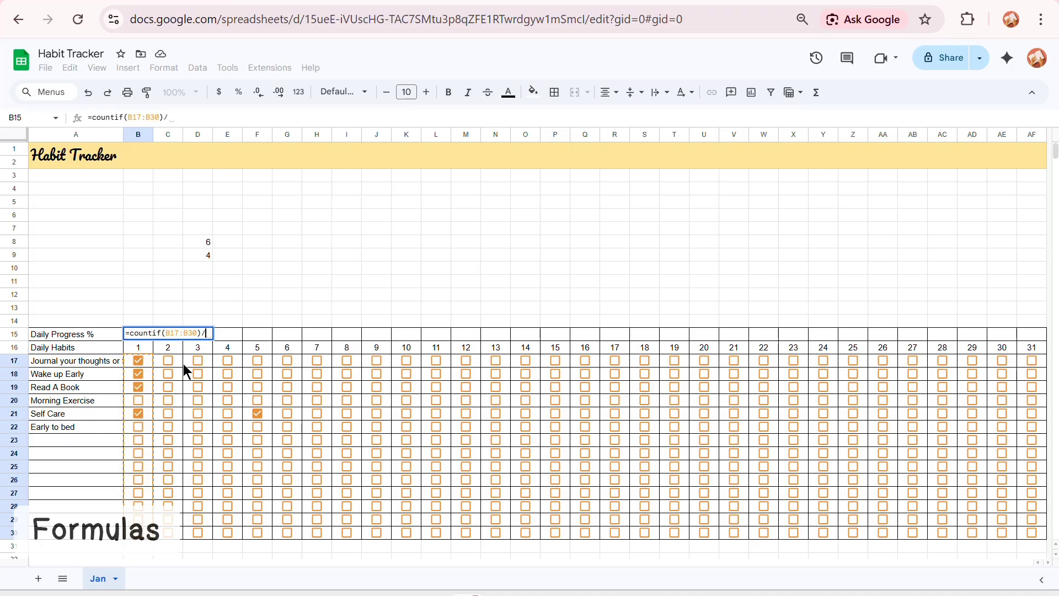
pyautogui.write('coun')
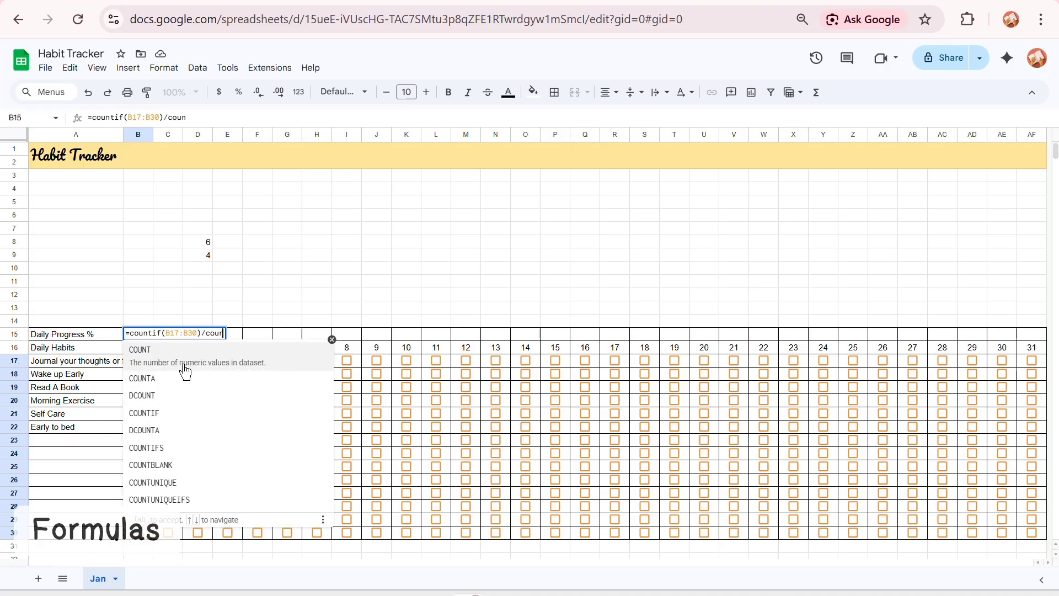
pyautogui.press('BackSpace')
pyautogui.press('BackSpace')
pyautogui.press('BackSpace')
pyautogui.press('BackSpace')
pyautogui.press('BackSpace')
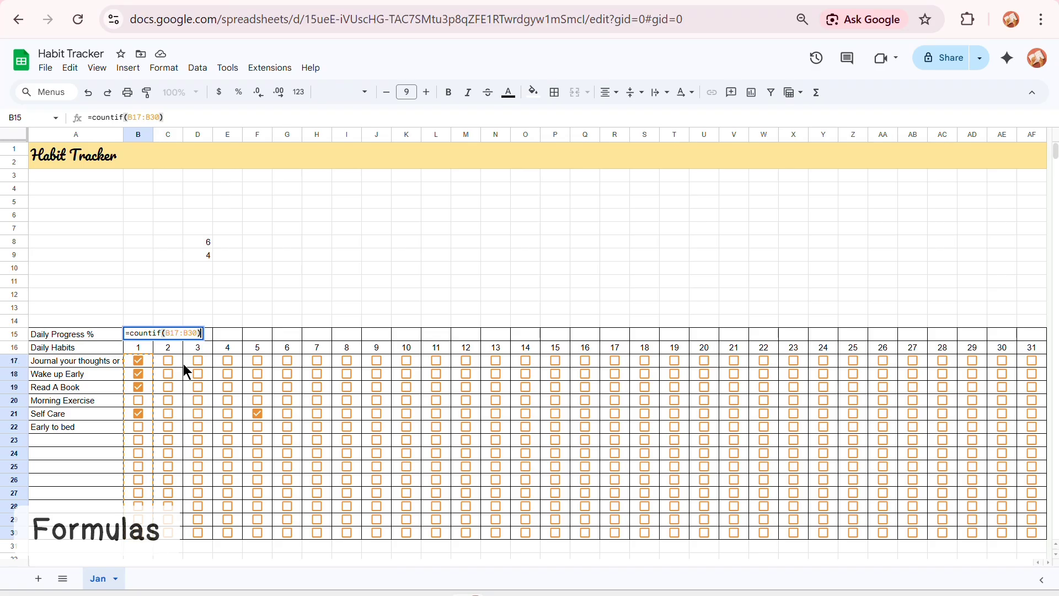
pyautogui.press('BackSpace')
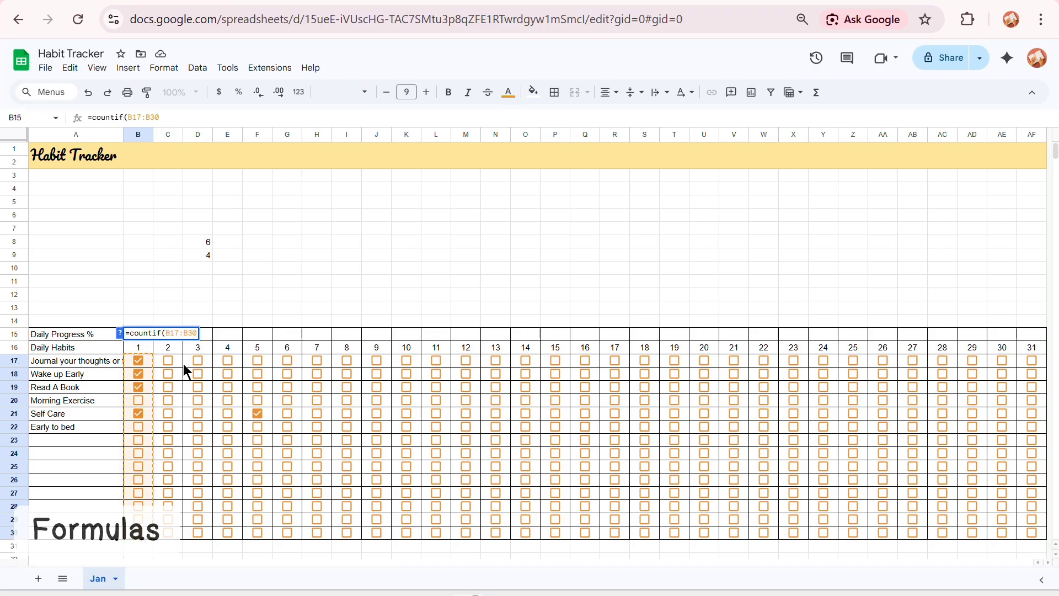
# Complete the COUNTIF formula in B15 with the criterion True.
pyautogui.write(',')
pyautogui.write('True')
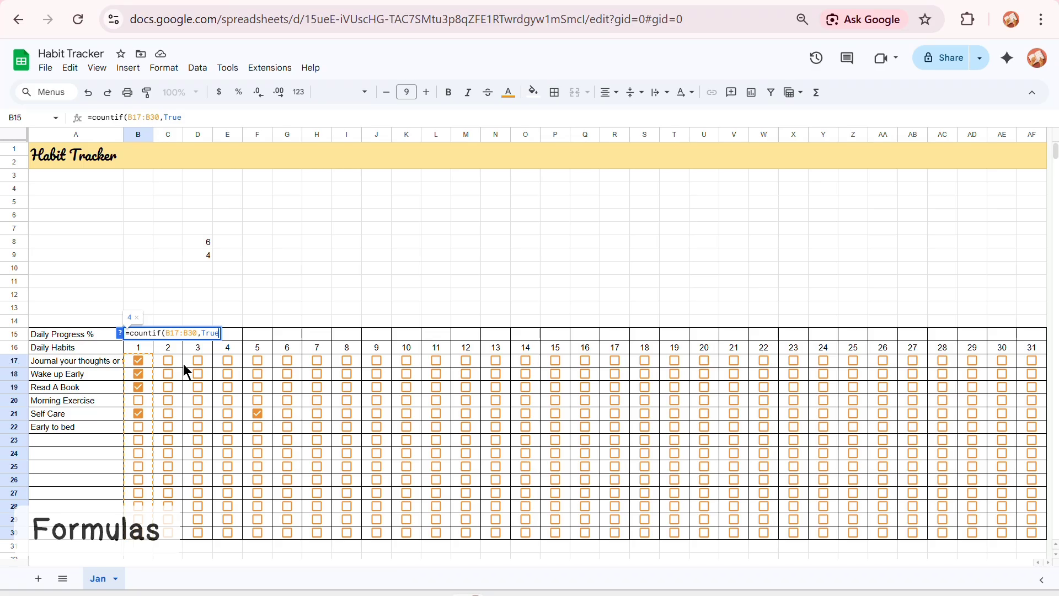
pyautogui.press('Return')
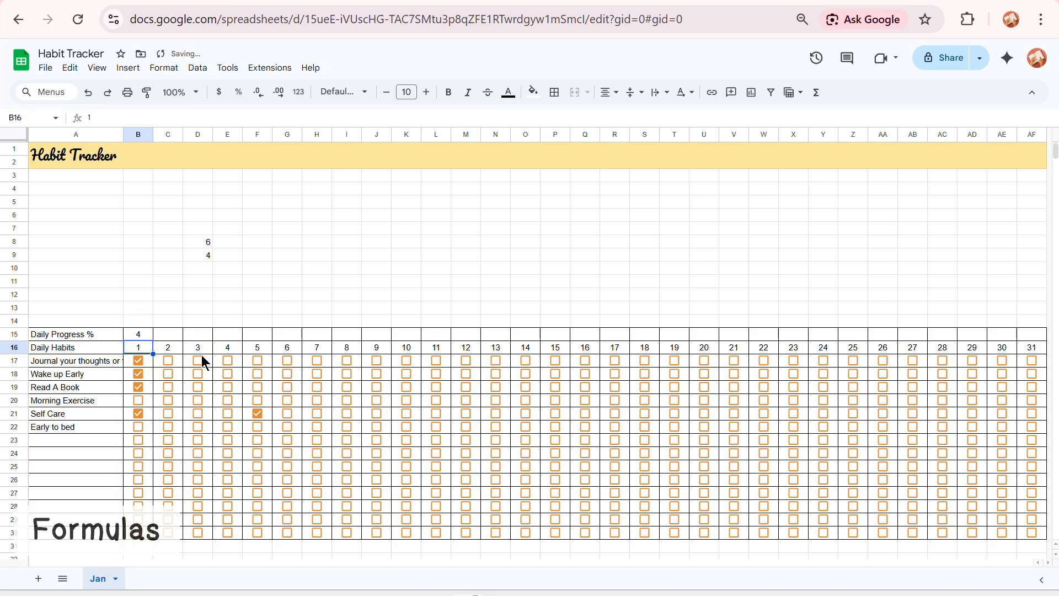
# Extend the B15 formula to divide by the habit count, giving =countif(B17:B30,True)/CountA(A17:A30).
pyautogui.click(138, 335)
pyautogui.click(205, 113)
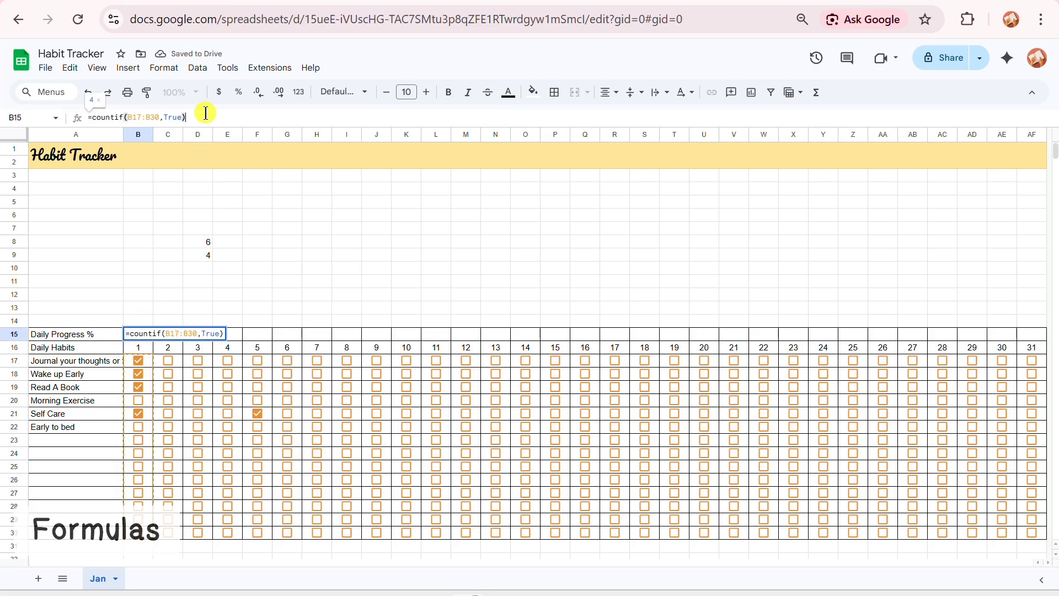
pyautogui.write('/Count')
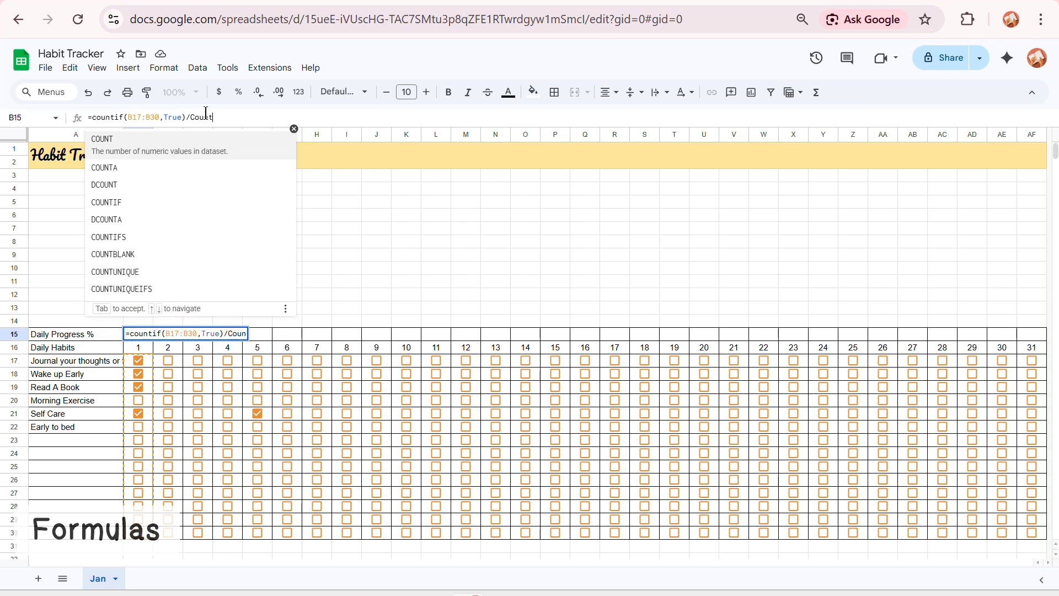
pyautogui.write('A(')
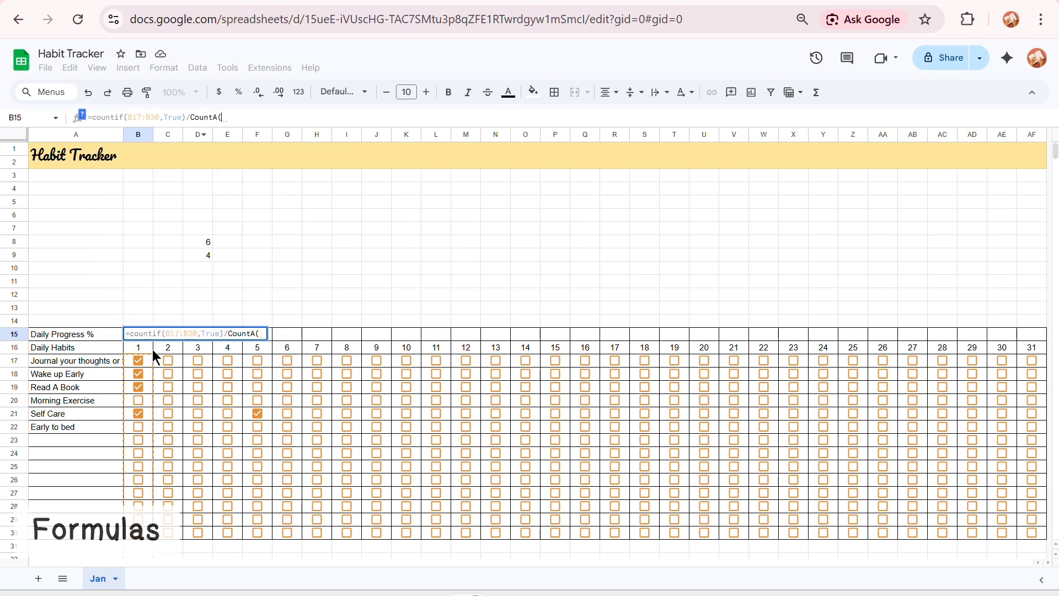
pyautogui.moveTo(106, 359); pyautogui.dragTo(111, 532)
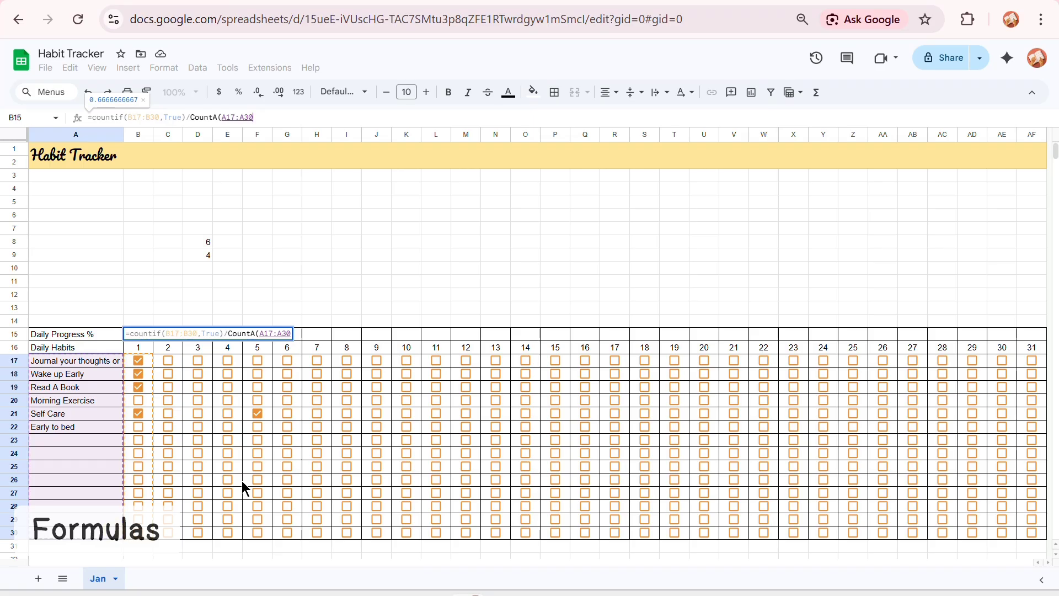
pyautogui.press('Return')
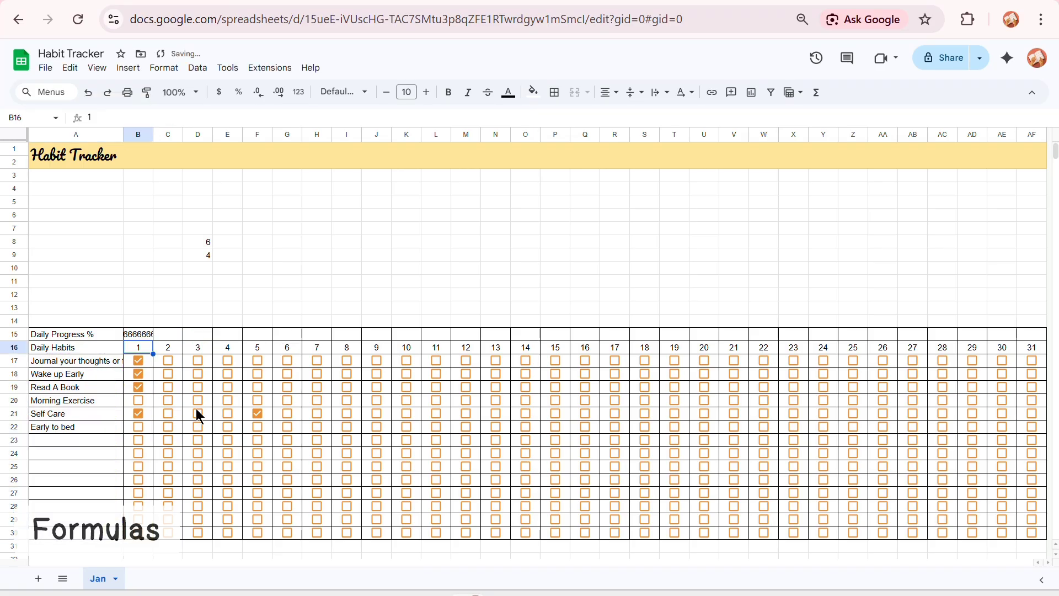
# Format the day 1 progress value in B15 as a percentage with no decimal places.
pyautogui.click(137, 334)
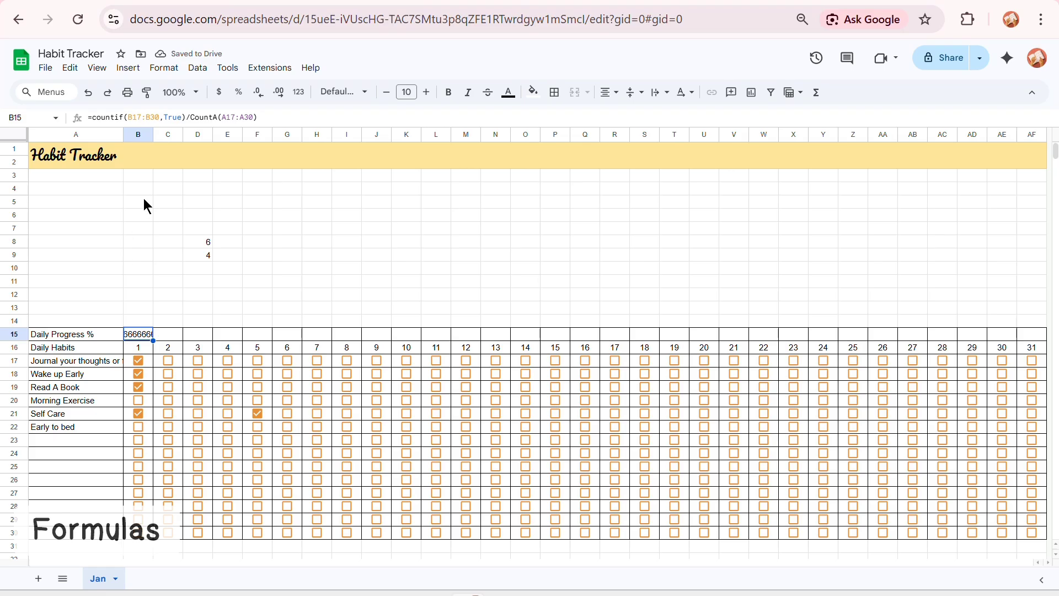
pyautogui.click(263, 97)
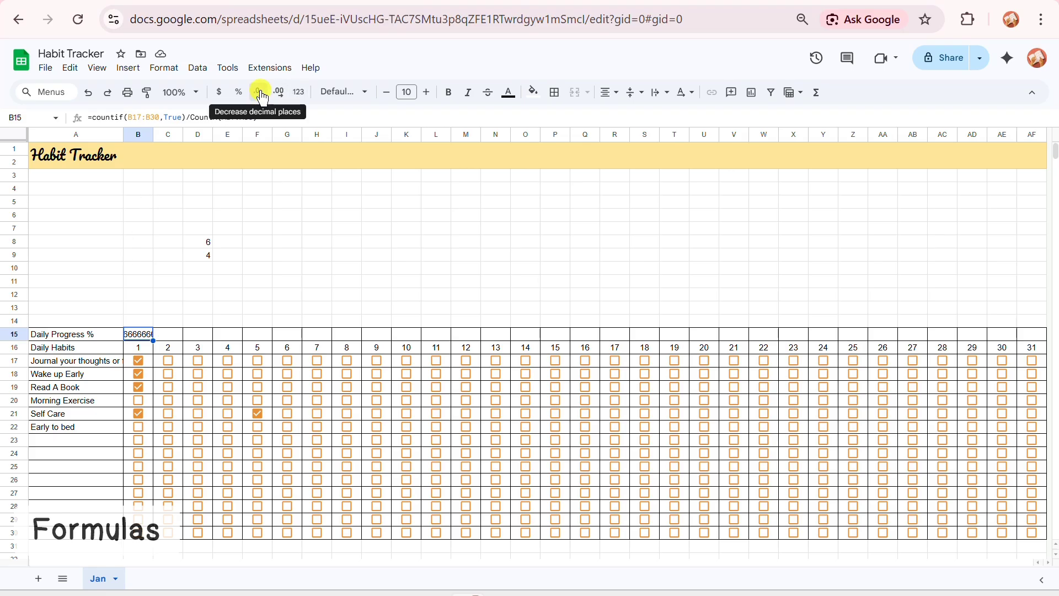
pyautogui.click(263, 96)
pyautogui.click(262, 97)
pyautogui.click(262, 96)
pyautogui.click(263, 97)
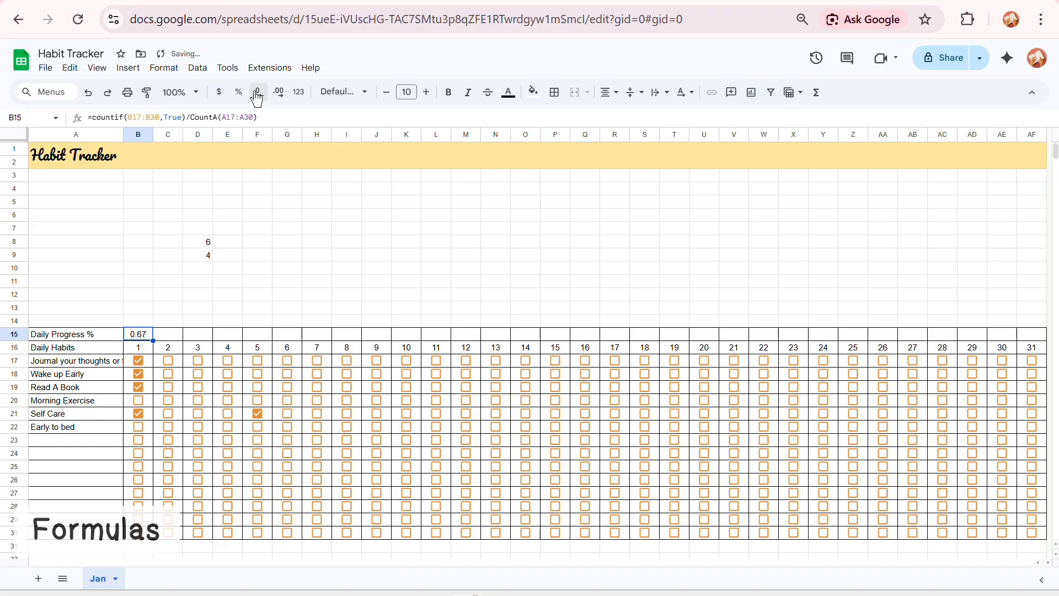
pyautogui.click(235, 94)
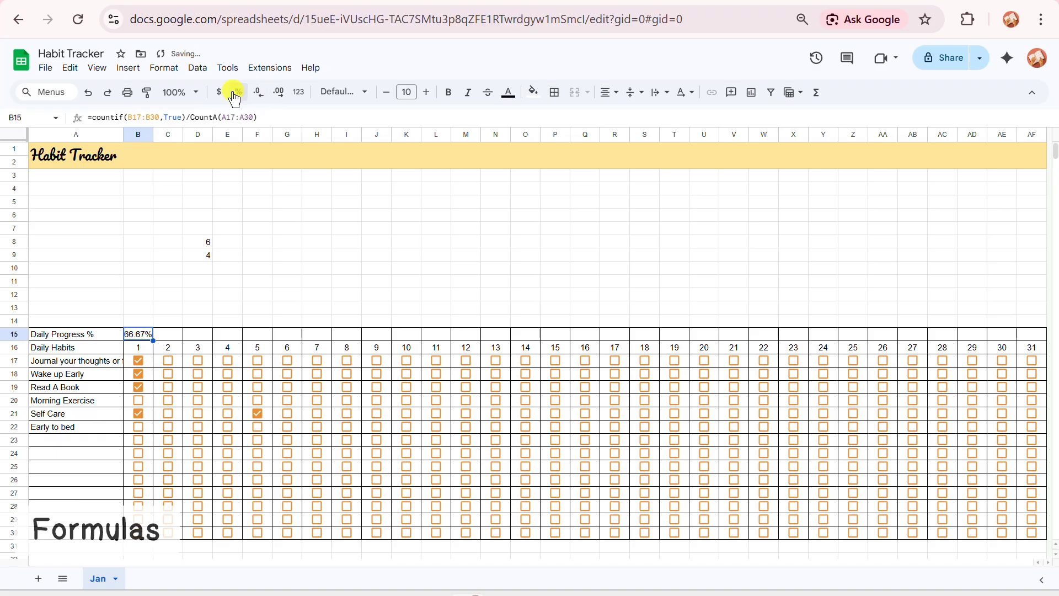
pyautogui.click(267, 94)
pyautogui.click(267, 95)
# Tick the day 1 checkboxes for Morning Exercise and Early to bed, and select A17:B22 to review the completed habits.
pyautogui.click(139, 401)
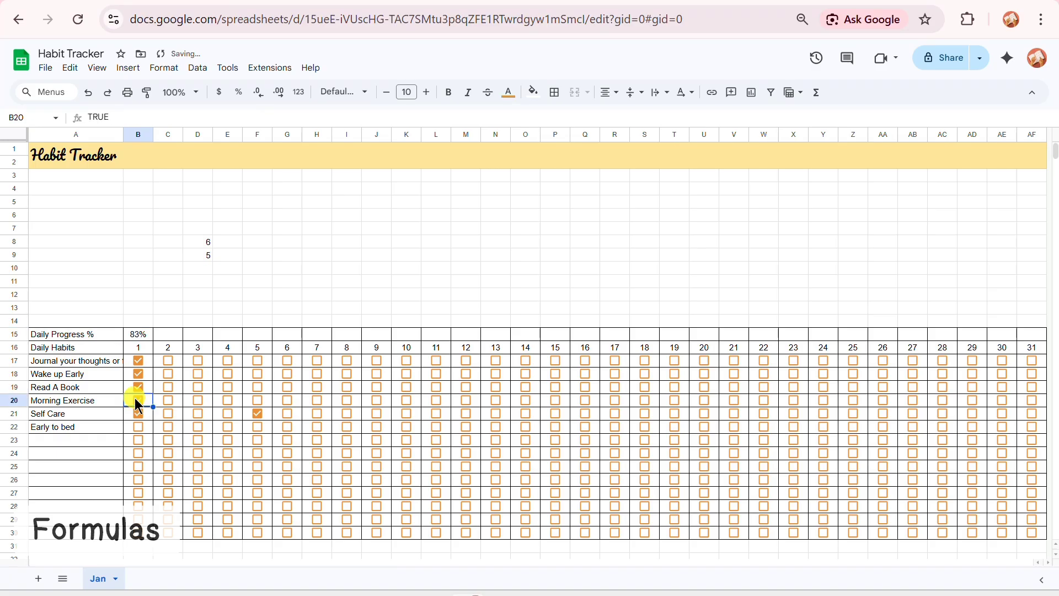
pyautogui.click(139, 427)
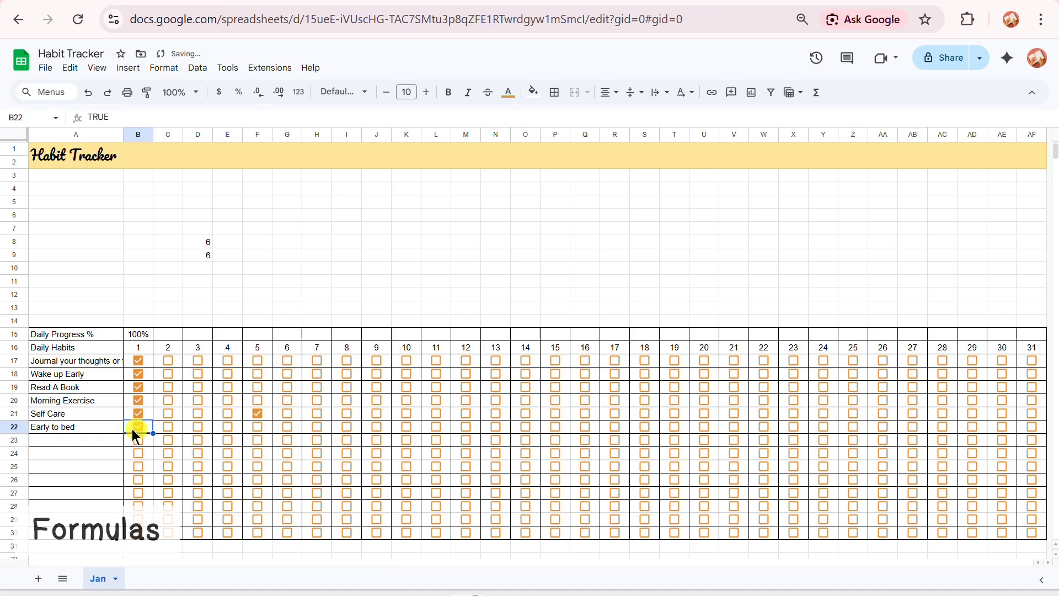
pyautogui.moveTo(74, 359); pyautogui.dragTo(155, 430)
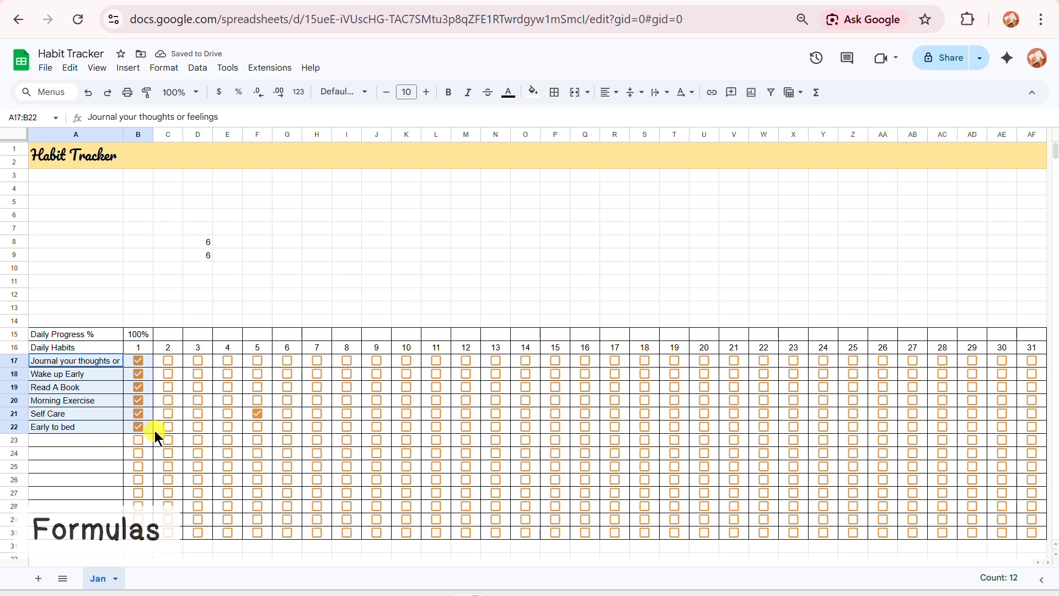
# Fill the day 1 progress formula from B15 across to I15.
pyautogui.click(142, 334)
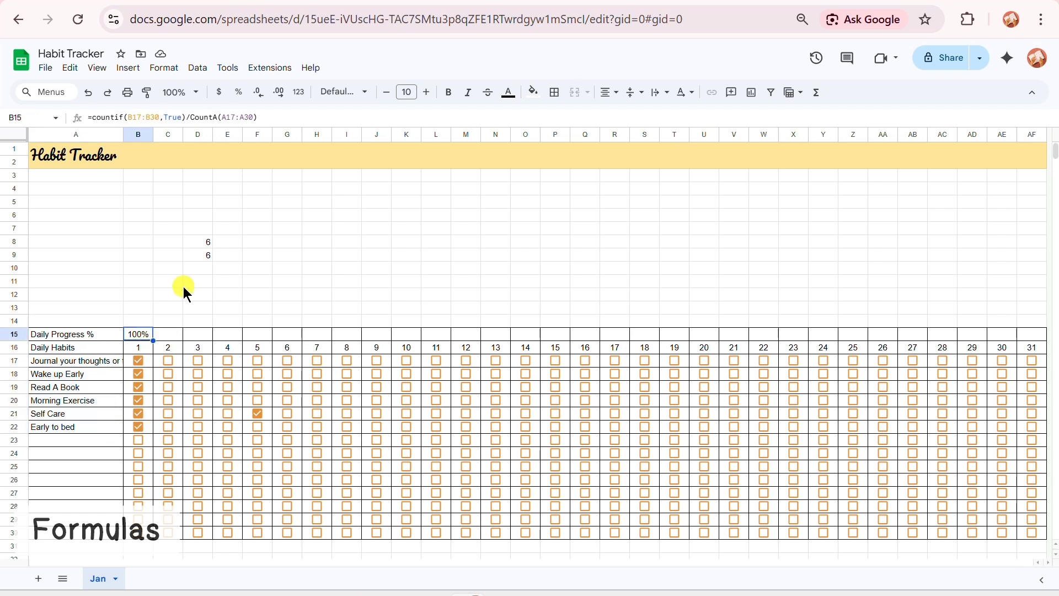
pyautogui.click(183, 286)
pyautogui.click(145, 335)
pyautogui.moveTo(155, 339); pyautogui.dragTo(335, 338)
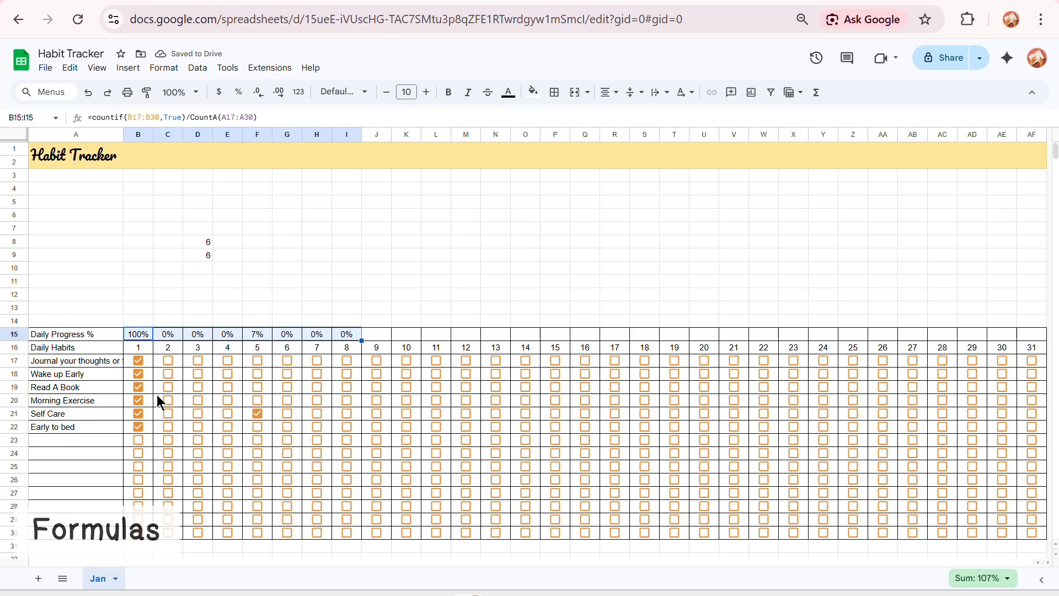
# Compare the formulas in B15 and C15, checking which range the CountA part refers to.
pyautogui.click(169, 332)
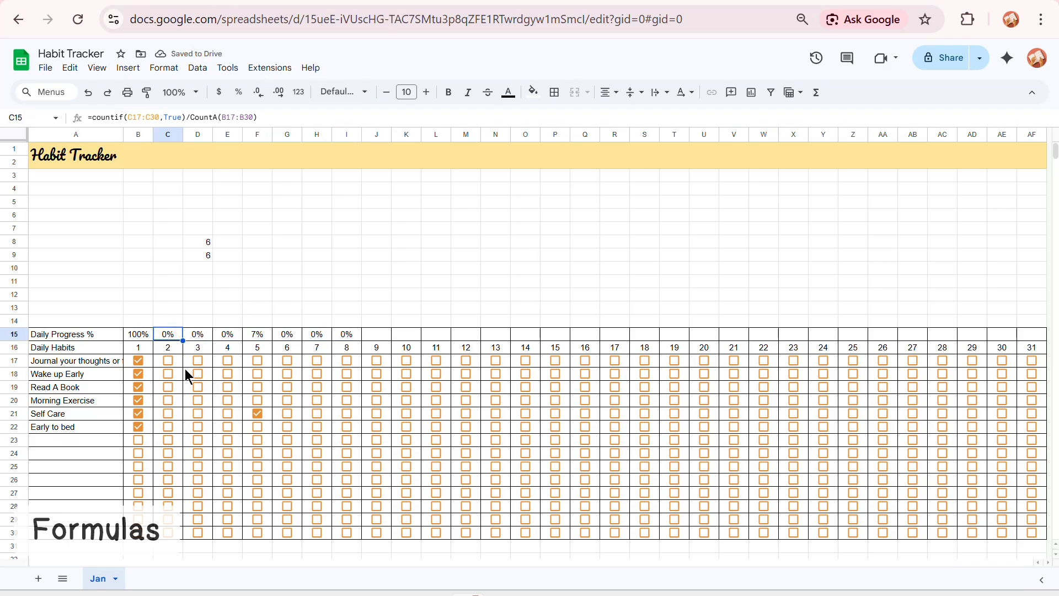
pyautogui.click(137, 334)
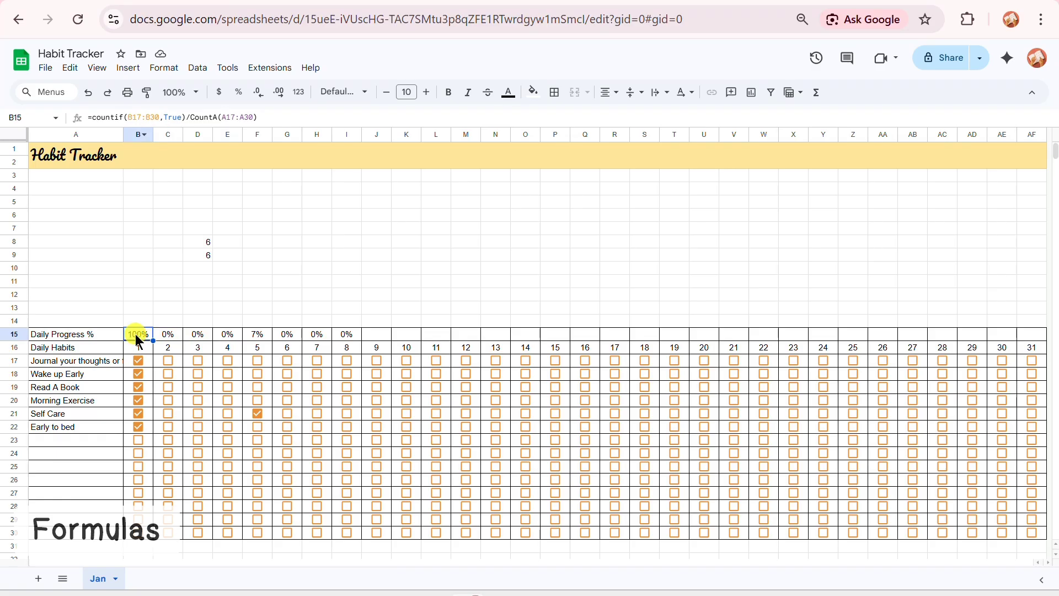
pyautogui.click(176, 334)
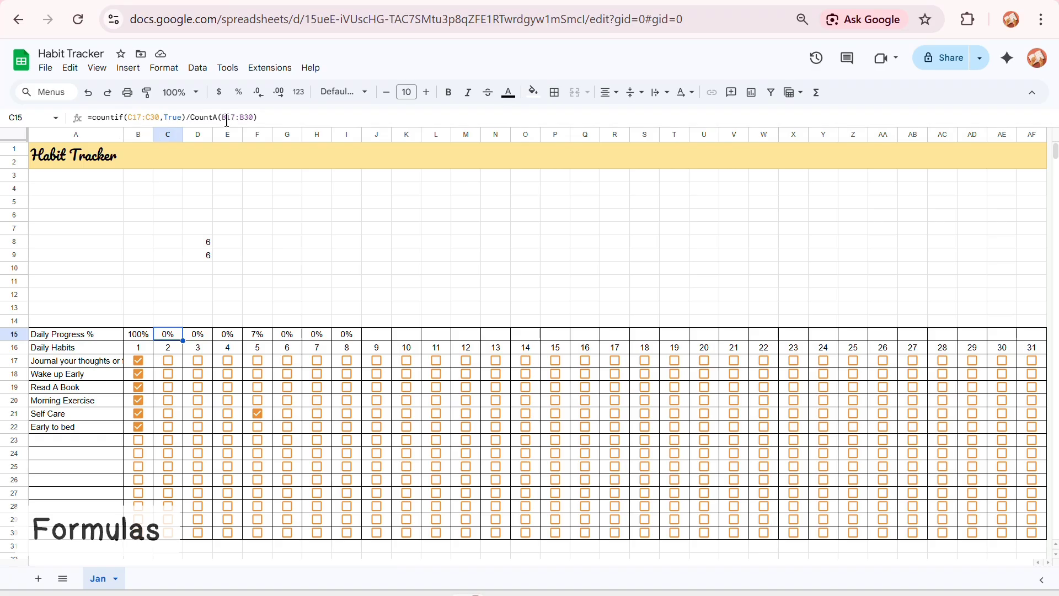
pyautogui.moveTo(190, 117); pyautogui.dragTo(271, 113)
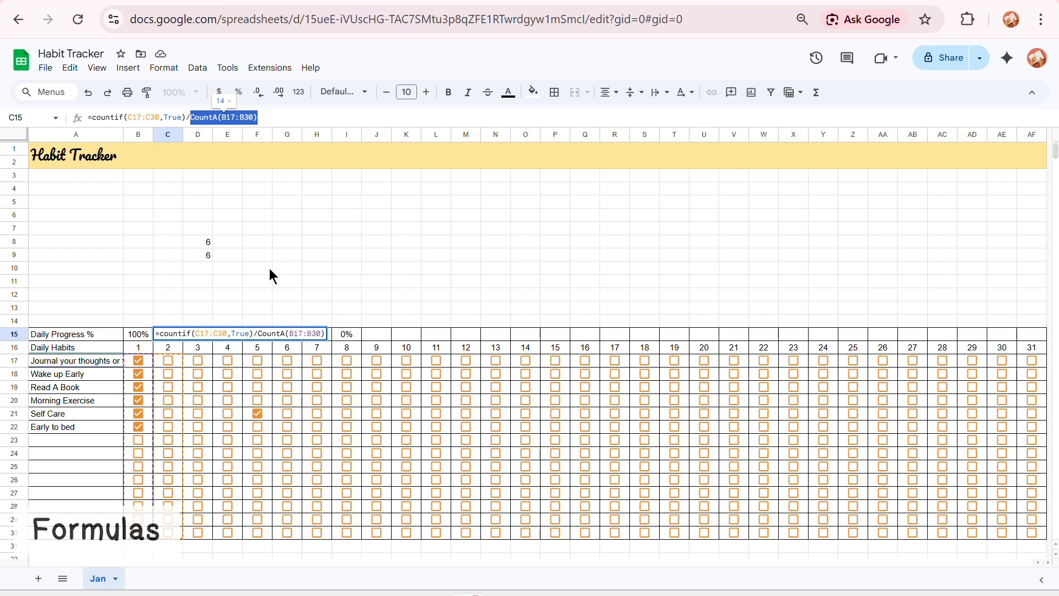
pyautogui.press('Escape')
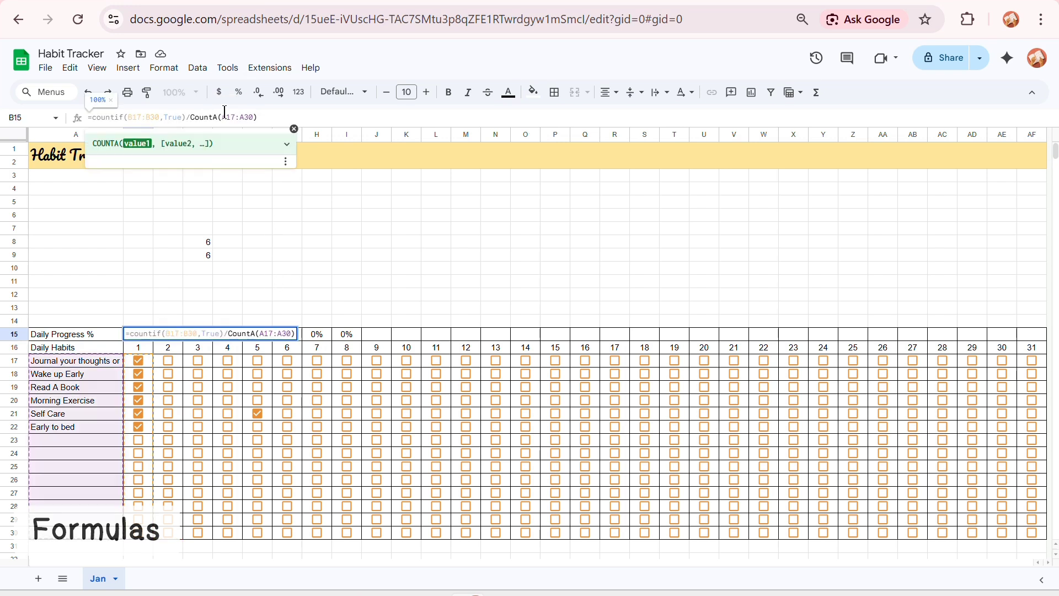
# Lock the CountA range in B15 as $A$17:$A$30 and fill the corrected formula across to J15.
pyautogui.click(222, 116)
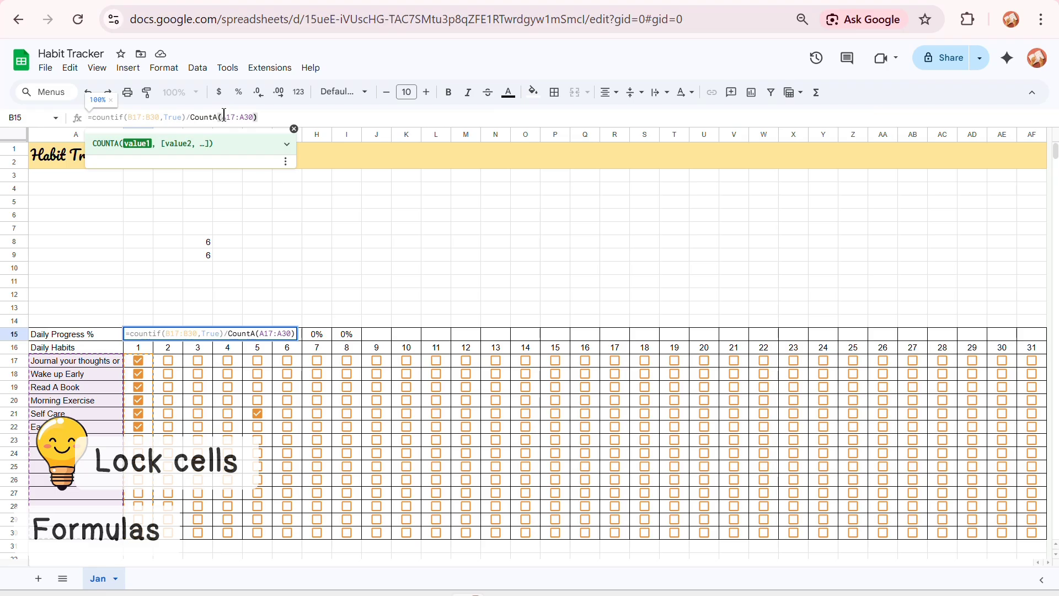
pyautogui.press('F4')
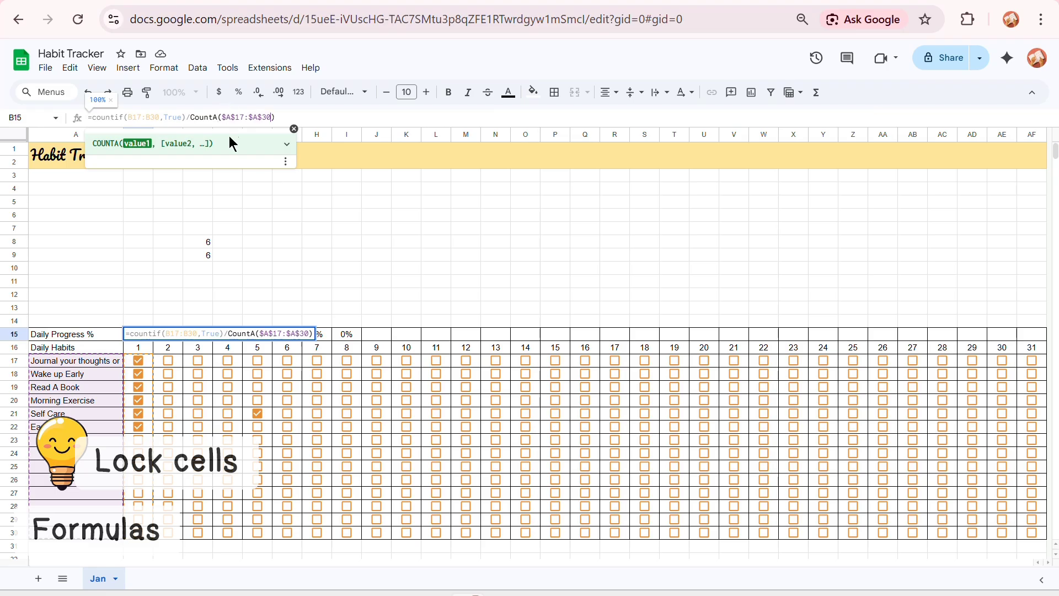
pyautogui.moveTo(224, 112); pyautogui.dragTo(284, 116)
pyautogui.press('Return')
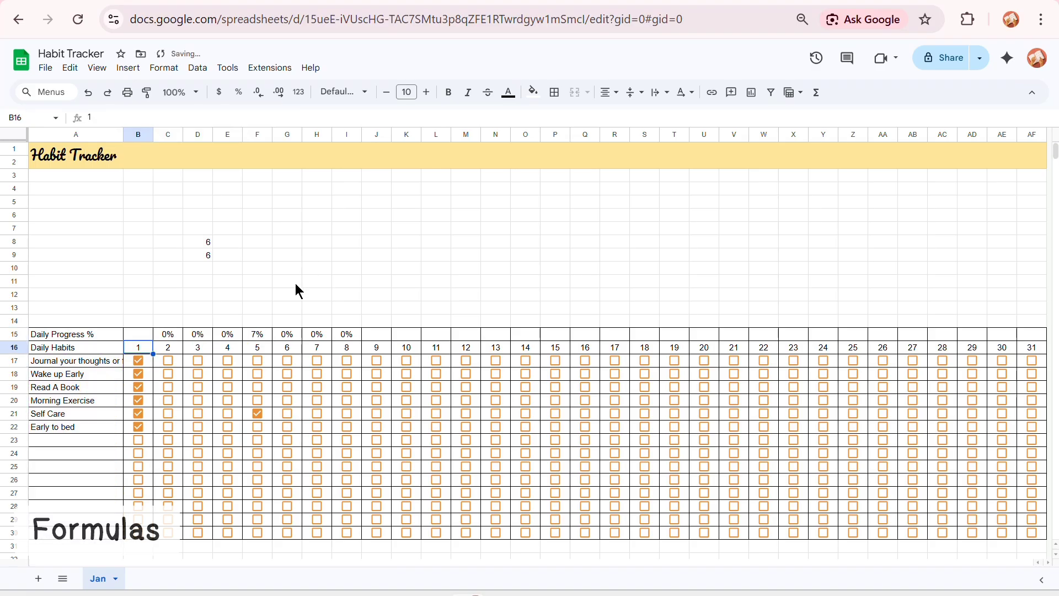
pyautogui.click(140, 334)
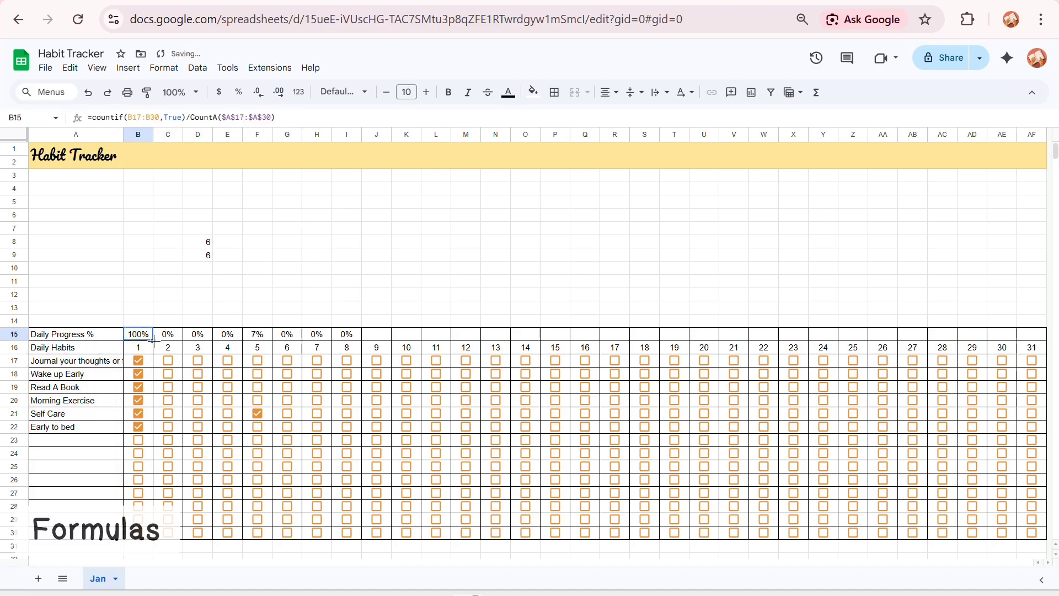
pyautogui.moveTo(153, 341); pyautogui.dragTo(375, 338)
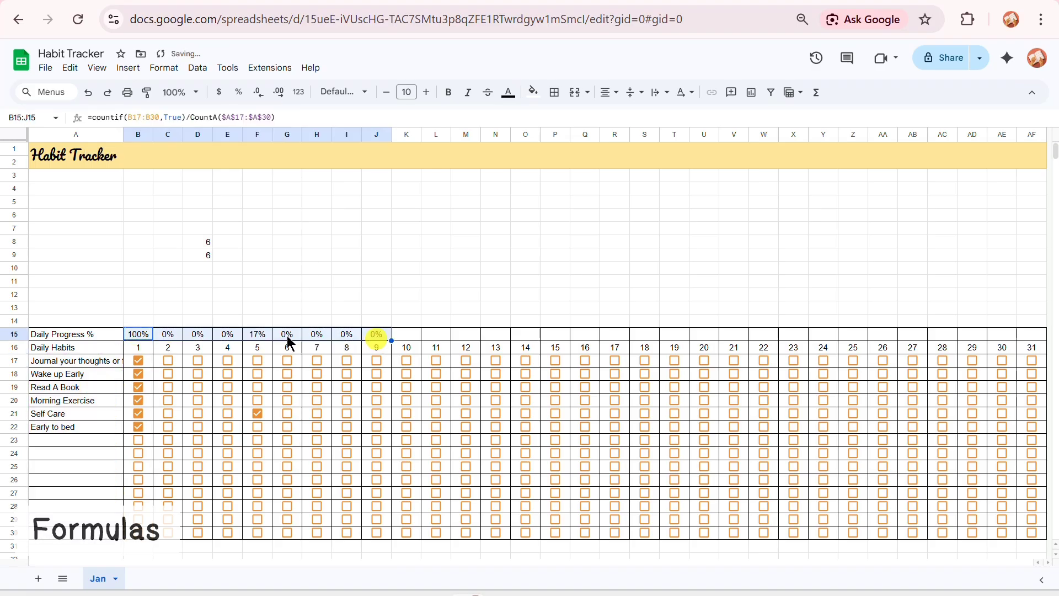
# Examine the COUNTIF and CountA ranges in the copied formulas of C15 and D15.
pyautogui.click(169, 333)
pyautogui.click(232, 117)
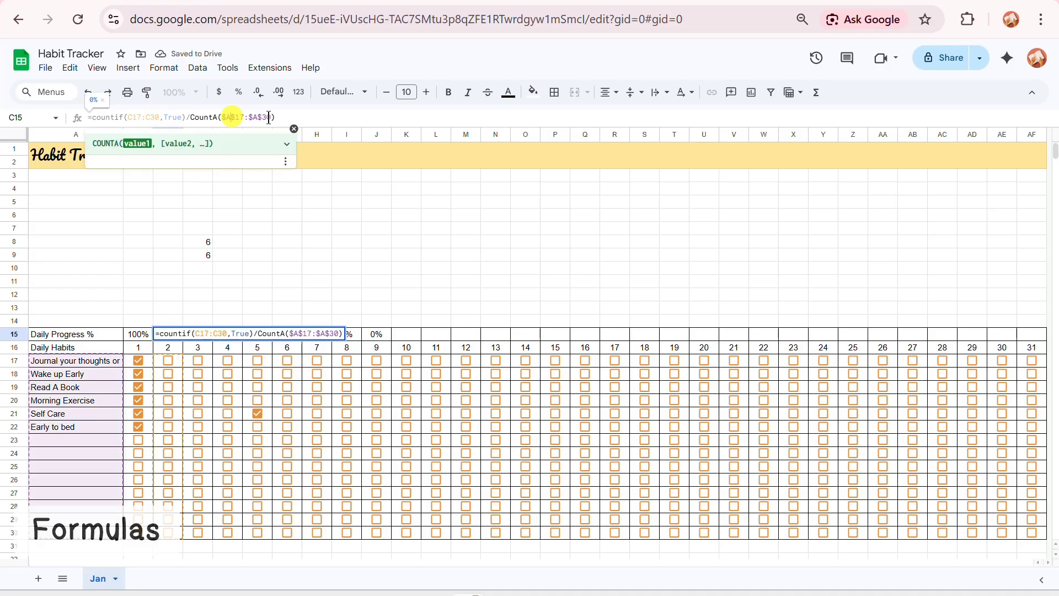
pyautogui.click(144, 116)
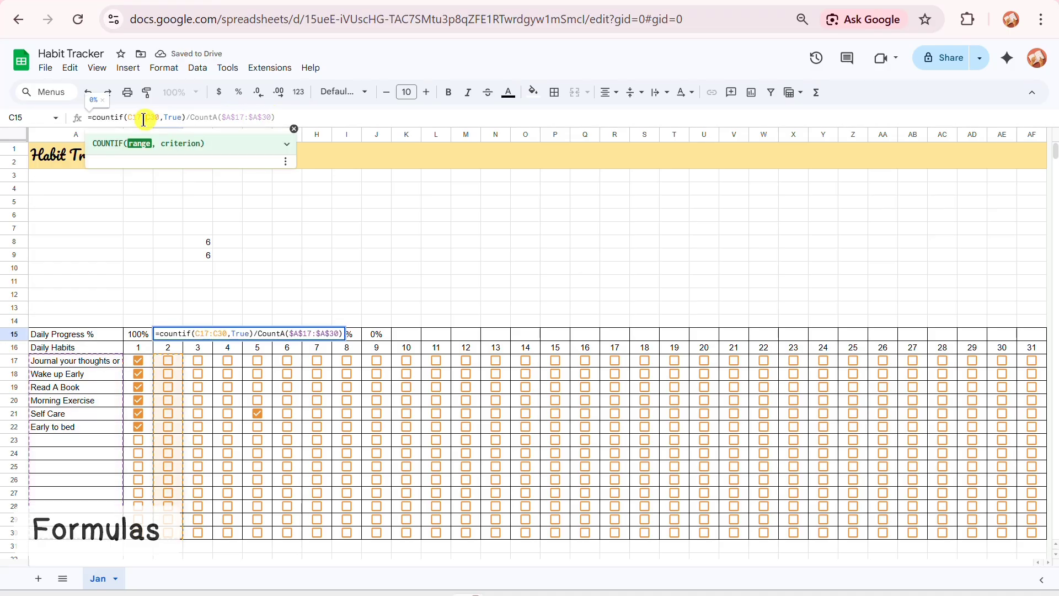
pyautogui.click(250, 117)
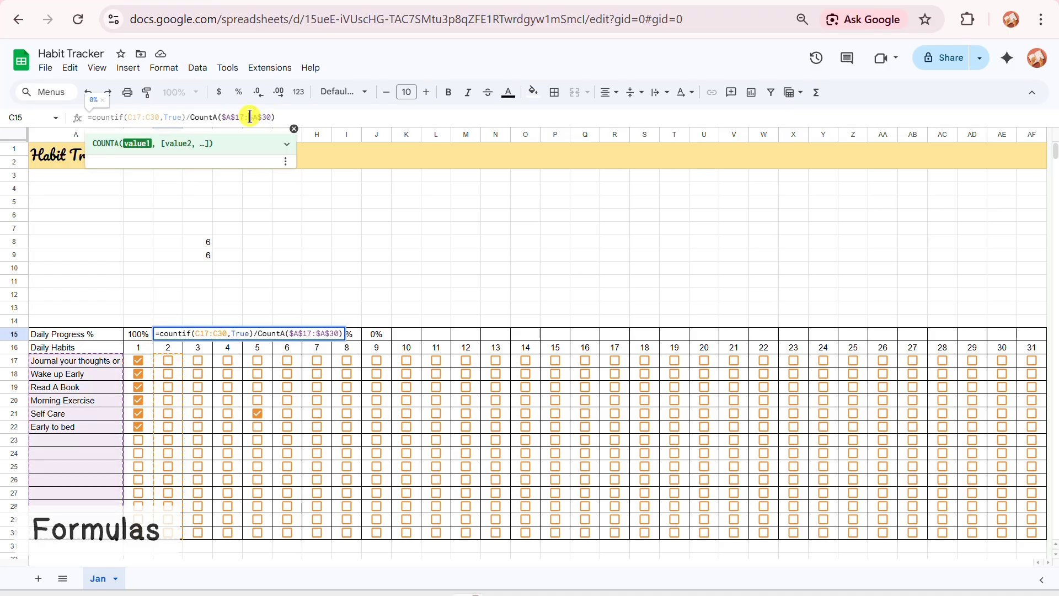
pyautogui.click(364, 271)
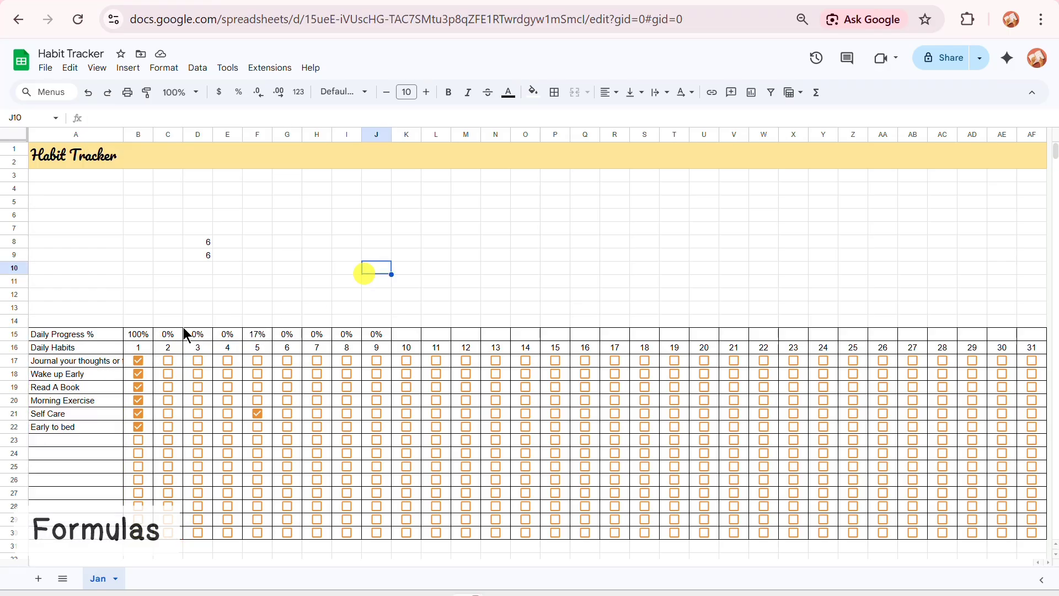
pyautogui.click(181, 325)
pyautogui.click(188, 329)
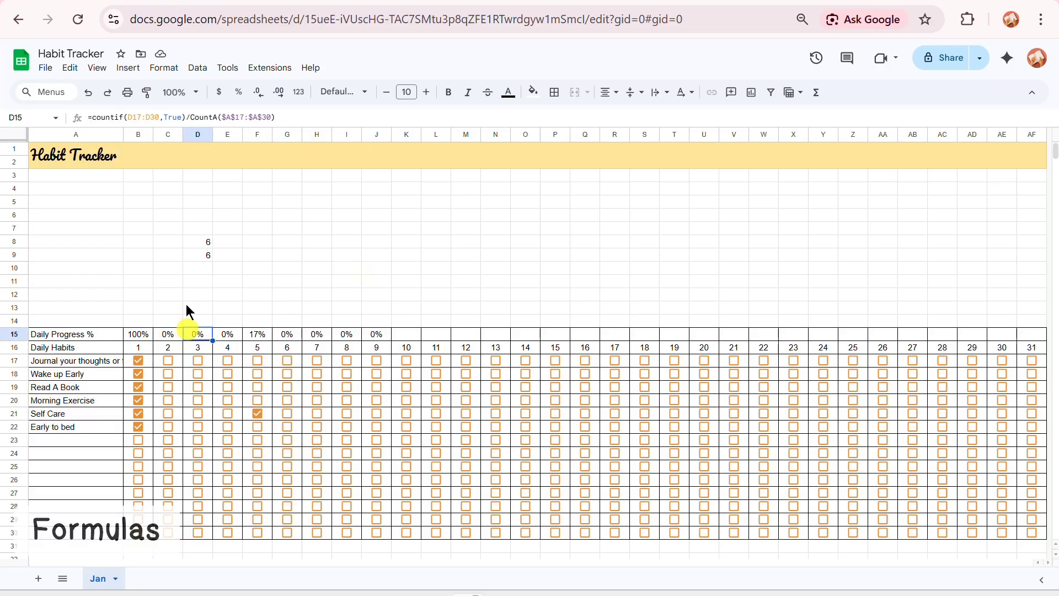
pyautogui.click(135, 118)
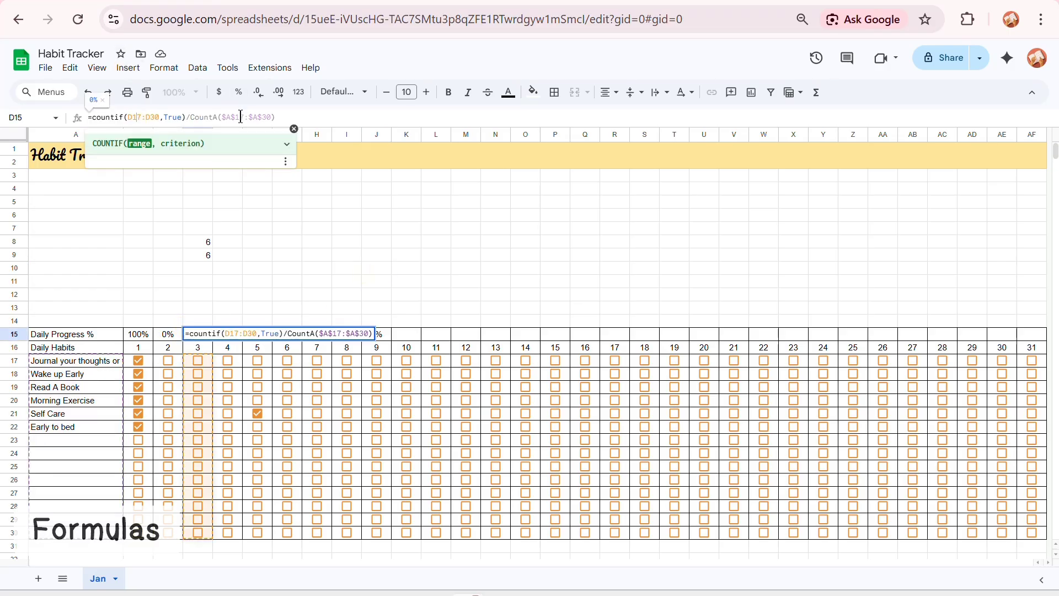
pyautogui.click(406, 268)
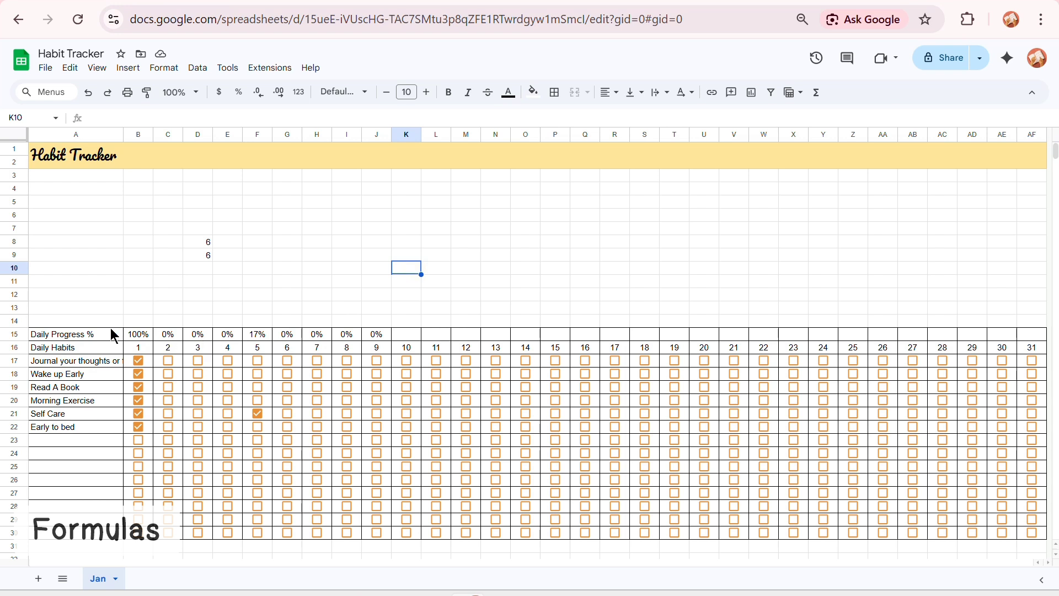
# Fill the daily progress formula from B15 across to AF15 to cover all 31 days.
pyautogui.moveTo(138, 334); pyautogui.dragTo(1034, 325)
pyautogui.click(861, 294)
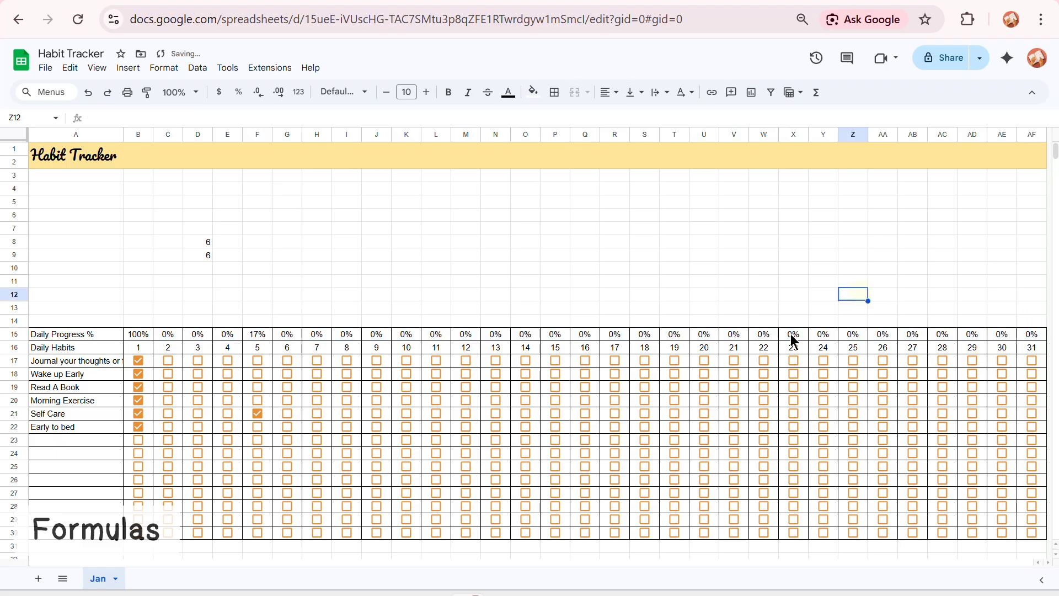
# Tick the day 2 checkboxes for all six listed habits.
pyautogui.click(168, 360)
pyautogui.click(167, 375)
pyautogui.click(165, 400)
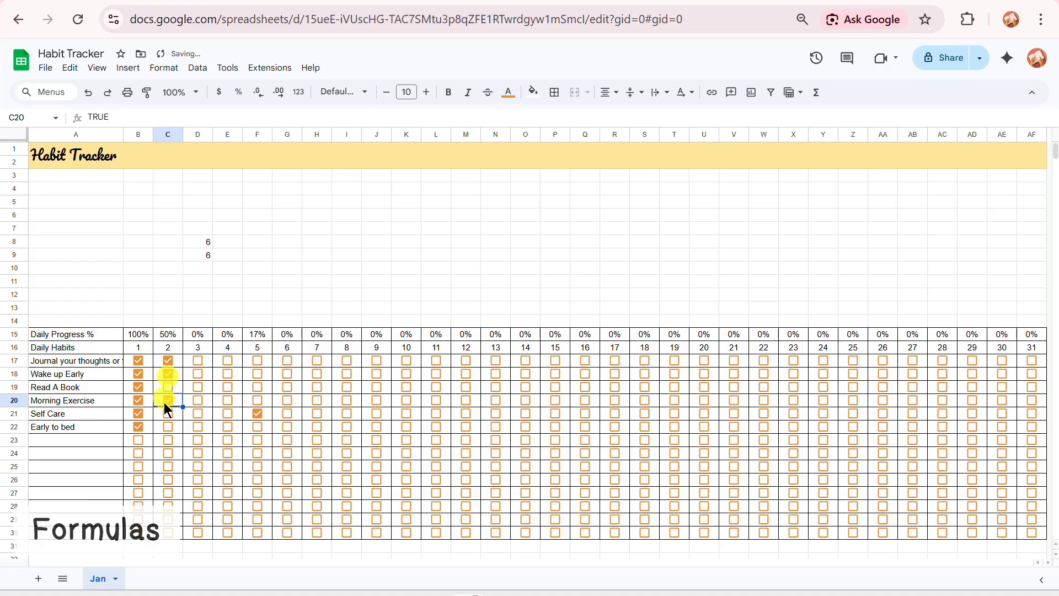
pyautogui.click(163, 414)
pyautogui.click(164, 428)
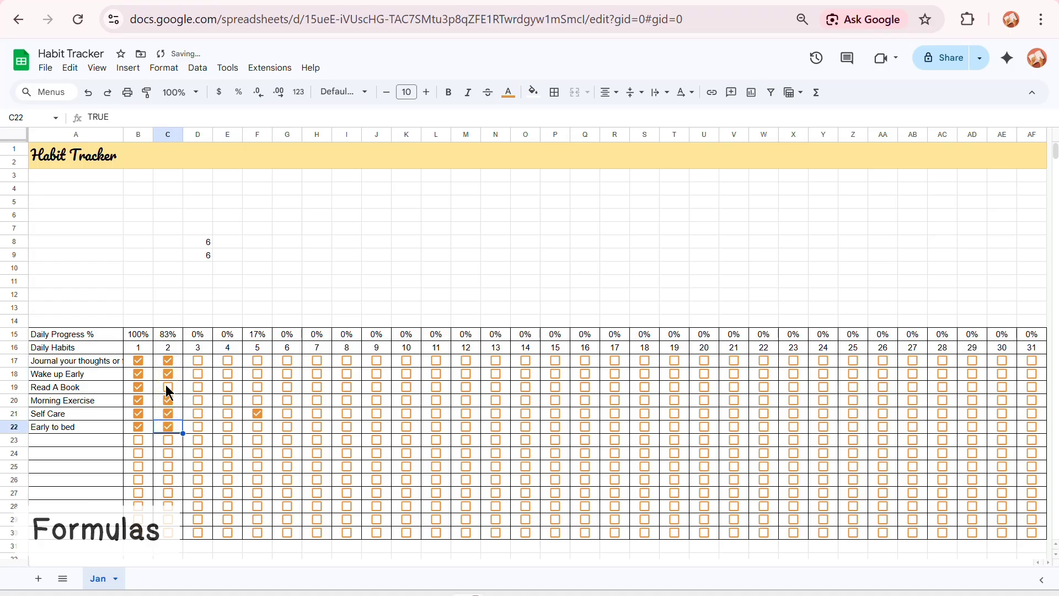
pyautogui.click(168, 387)
# Tick the Journal, Read A Book and Self Care checkboxes for day 15, and Journal and Wake up Early for day 20.
pyautogui.click(549, 365)
pyautogui.click(549, 388)
pyautogui.click(554, 413)
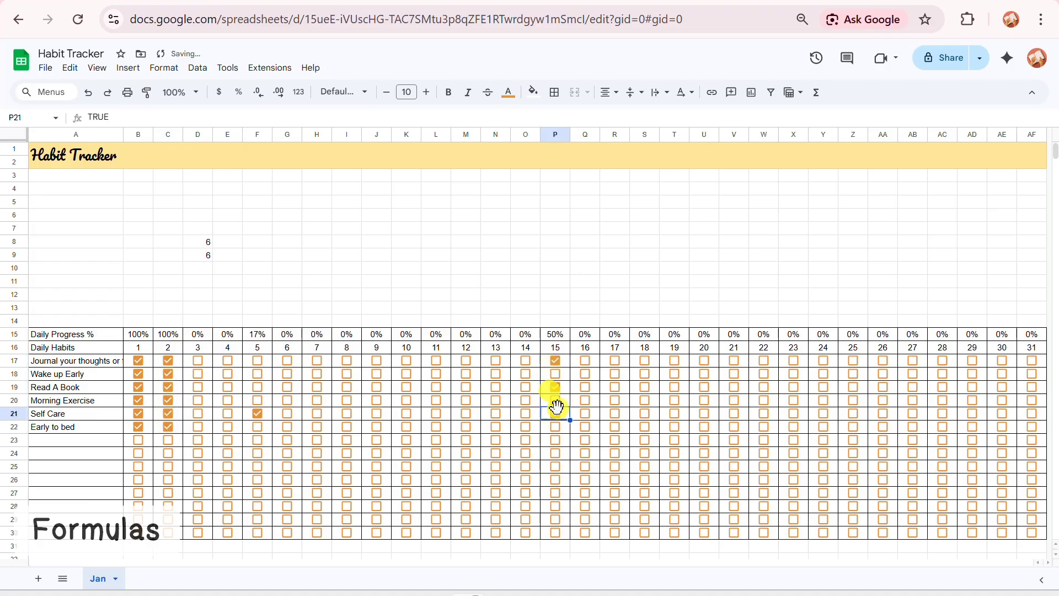
pyautogui.click(702, 362)
pyautogui.click(699, 372)
pyautogui.click(698, 389)
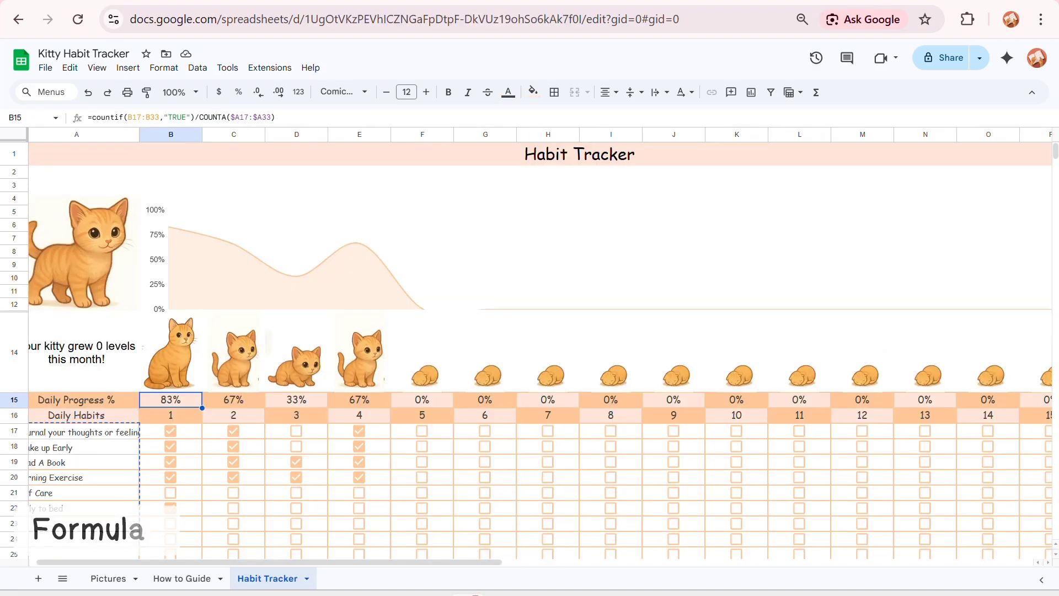
# In the Kitty Habit Tracker spreadsheet, examine the row 14 IF formulas that pick a cat picture from each day's progress.
pyautogui.click(181, 358)
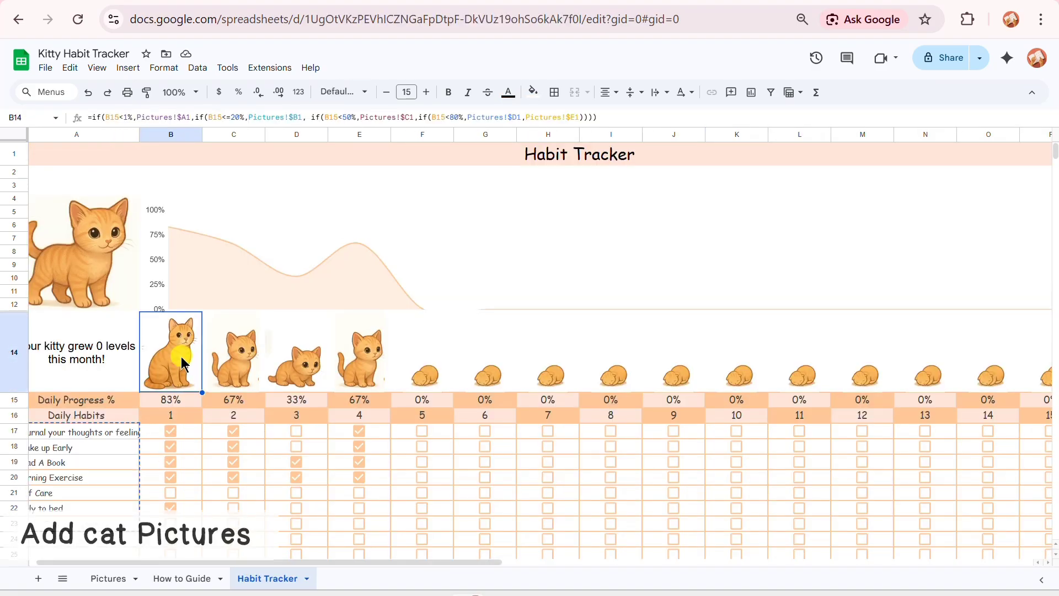
pyautogui.click(260, 348)
pyautogui.click(324, 359)
pyautogui.click(413, 361)
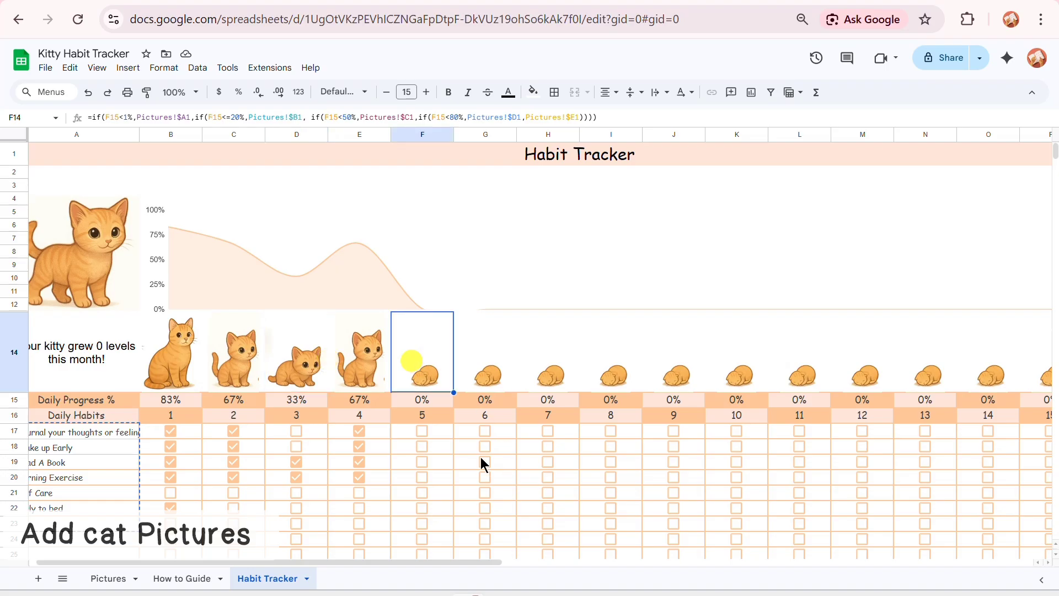
pyautogui.scroll(-2, 474, 455)
pyautogui.scroll(2, 435, 446)
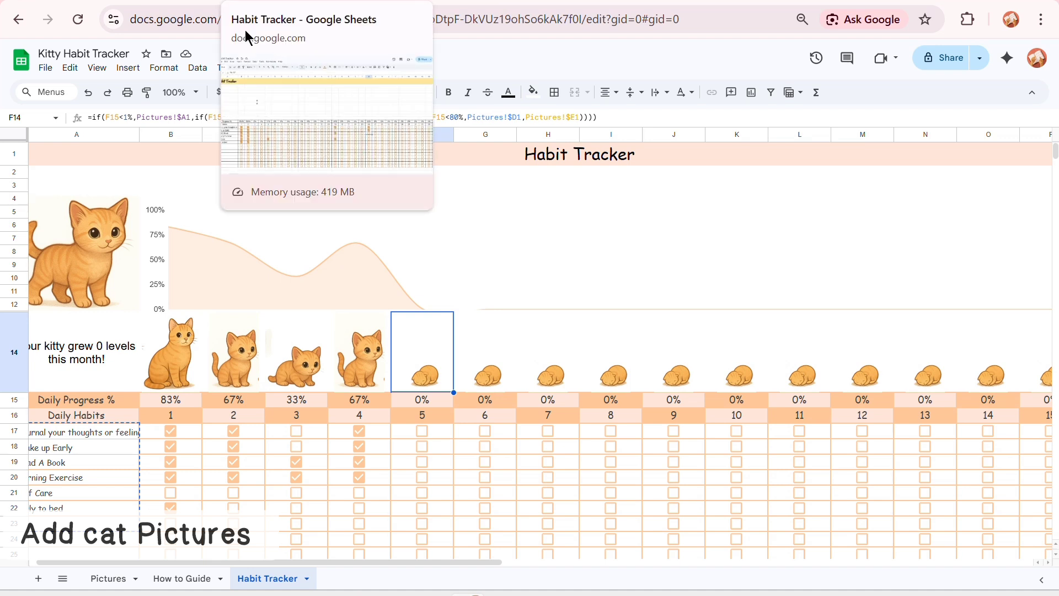
# Copy the five cat pictures in A1:E1 of the Kitty Habit Tracker's Pictures sheet.
pyautogui.click(106, 576)
pyautogui.moveTo(28, 154); pyautogui.dragTo(294, 187)
pyautogui.click(294, 188)
pyautogui.click(214, 343)
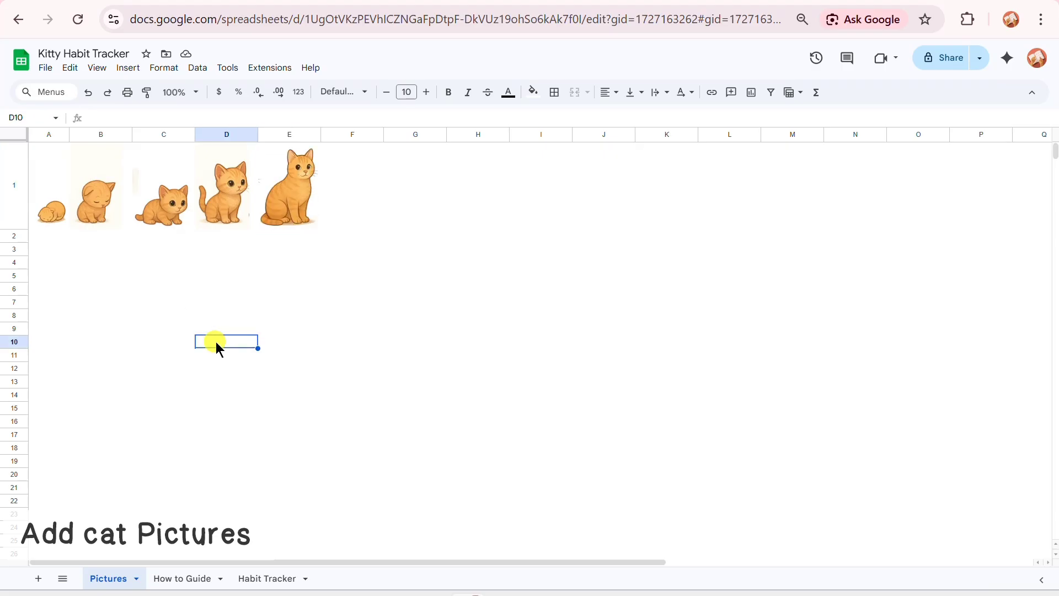
pyautogui.moveTo(55, 207); pyautogui.dragTo(302, 208)
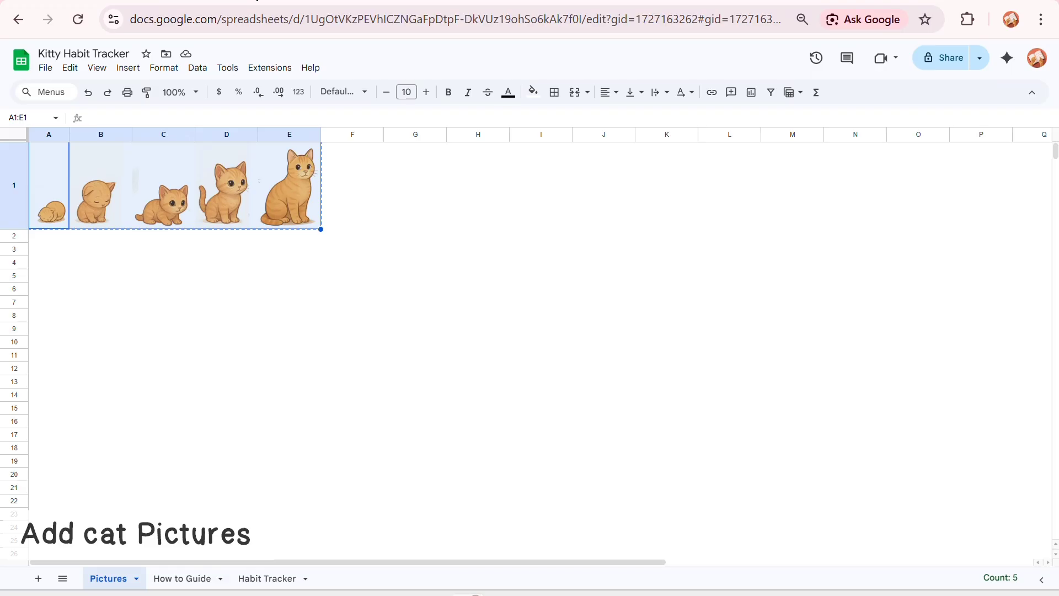
# Switch to the Habit Tracker spreadsheet, add a new sheet and name it Pictures.
pyautogui.hotkey('ctrl', 'Tab')
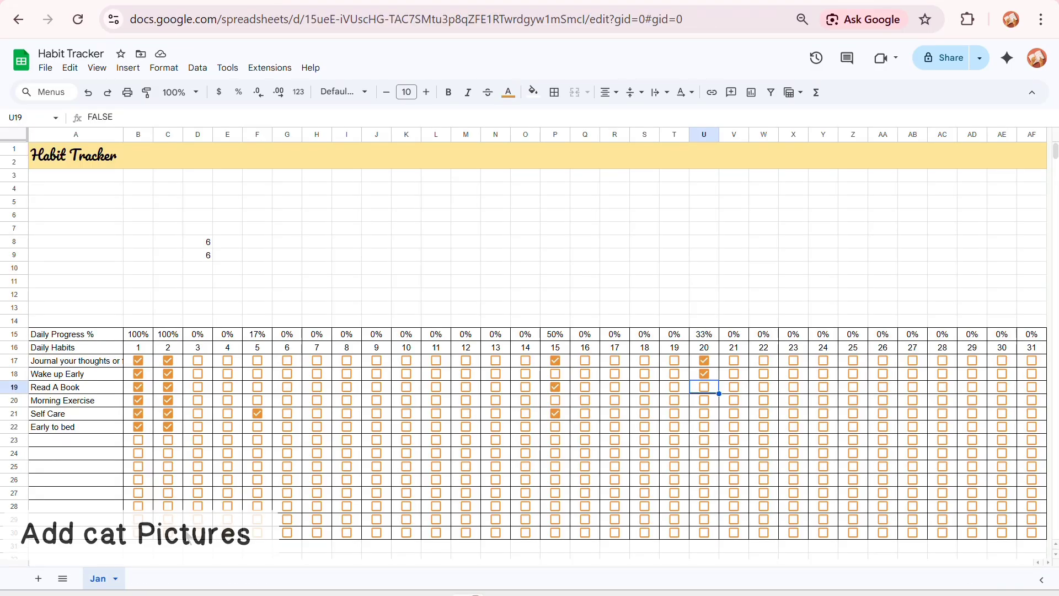
pyautogui.click(38, 578)
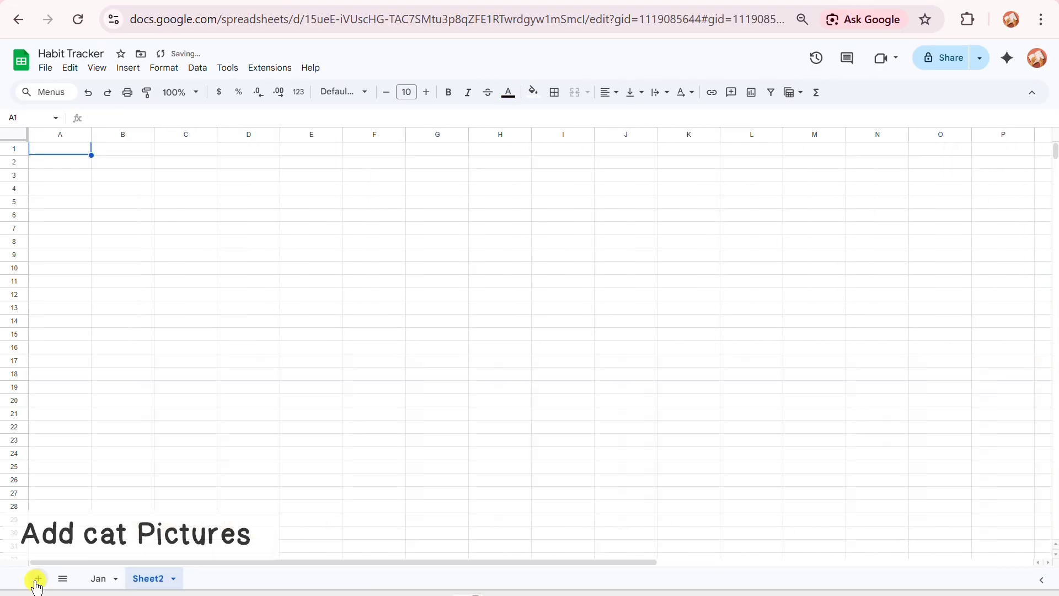
pyautogui.doubleClick(159, 579)
pyautogui.write('Pi')
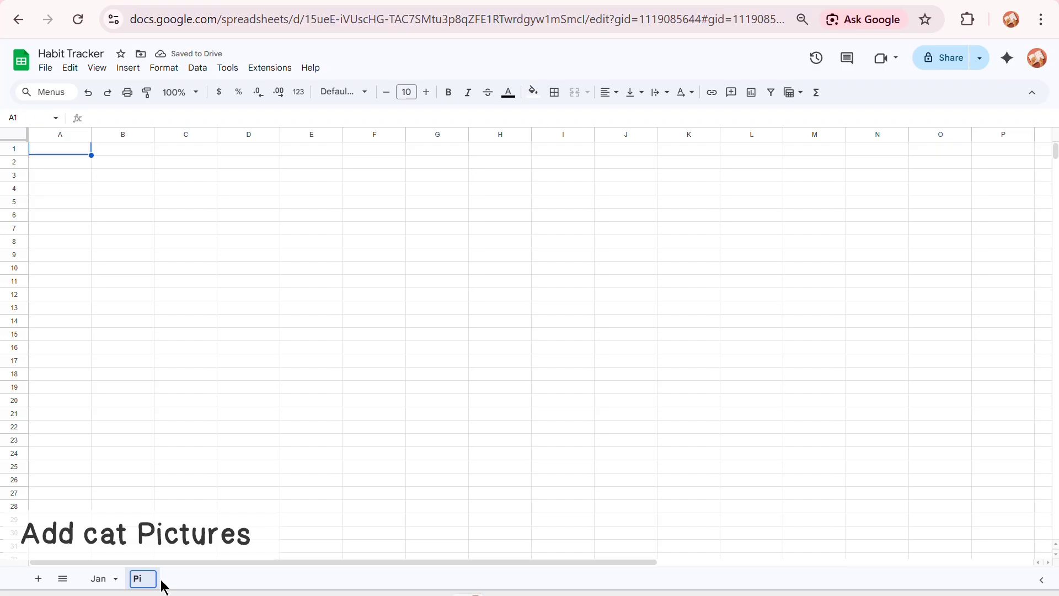
pyautogui.write('ctures')
# Insert picture 1 from the Kitty folder in Downloads as an in-cell image in A1 of the Pictures sheet.
pyautogui.moveTo(55, 148); pyautogui.dragTo(369, 191)
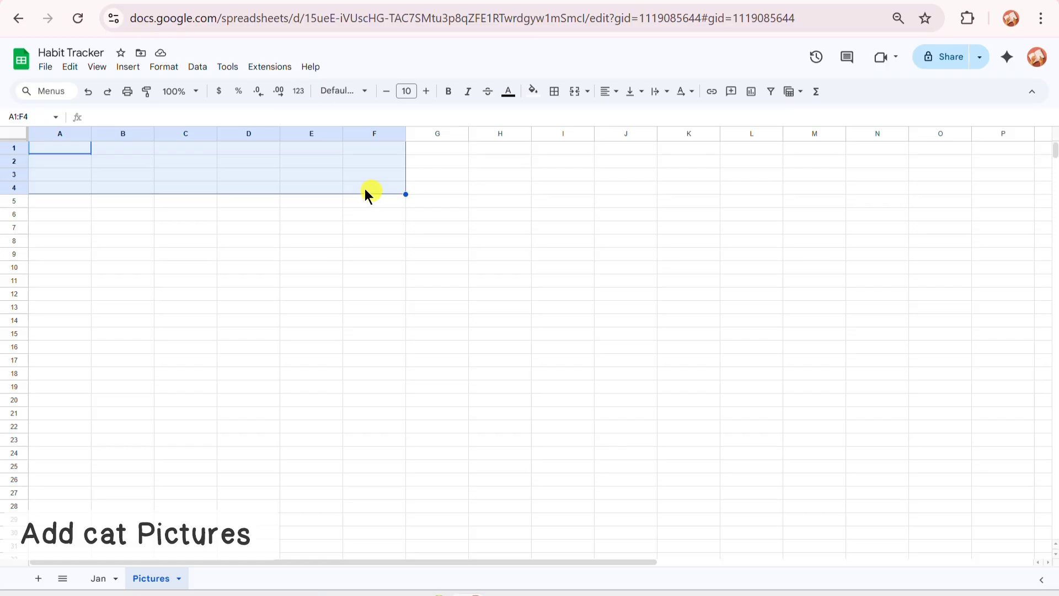
pyautogui.click(40, 148)
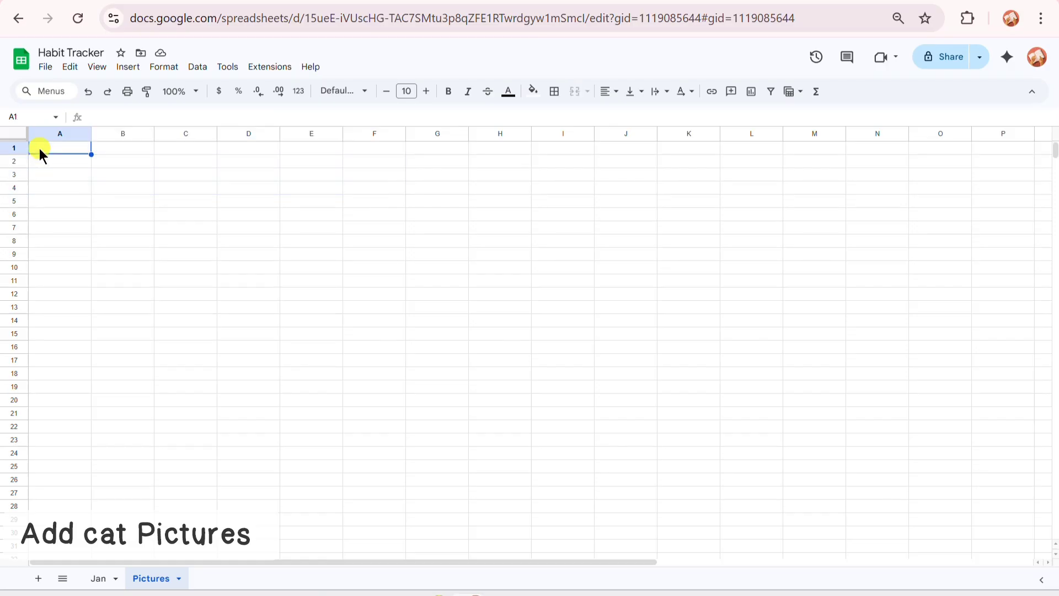
pyautogui.click(138, 71)
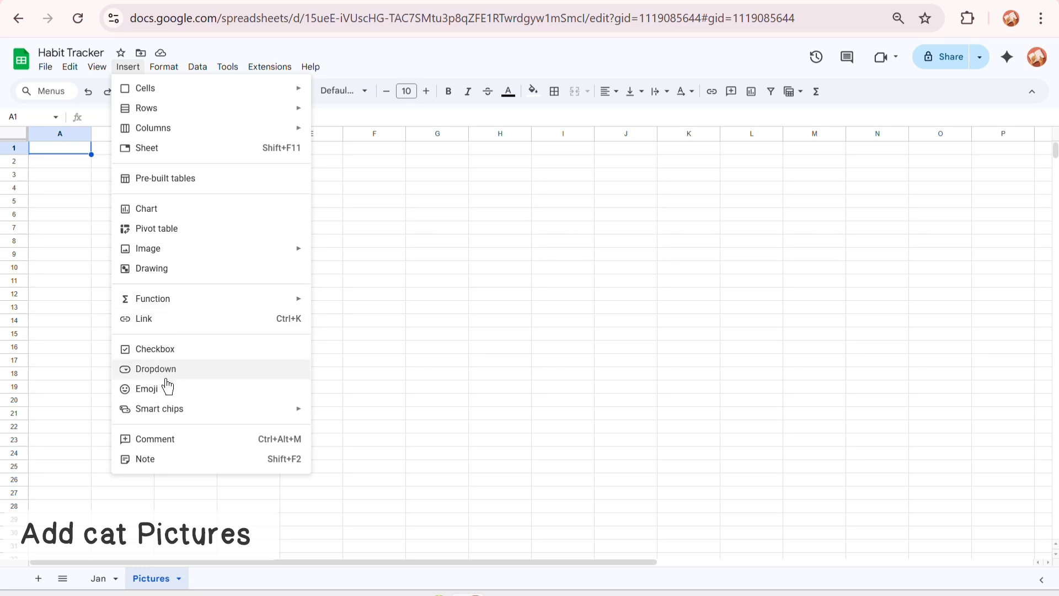
pyautogui.moveTo(176, 253)
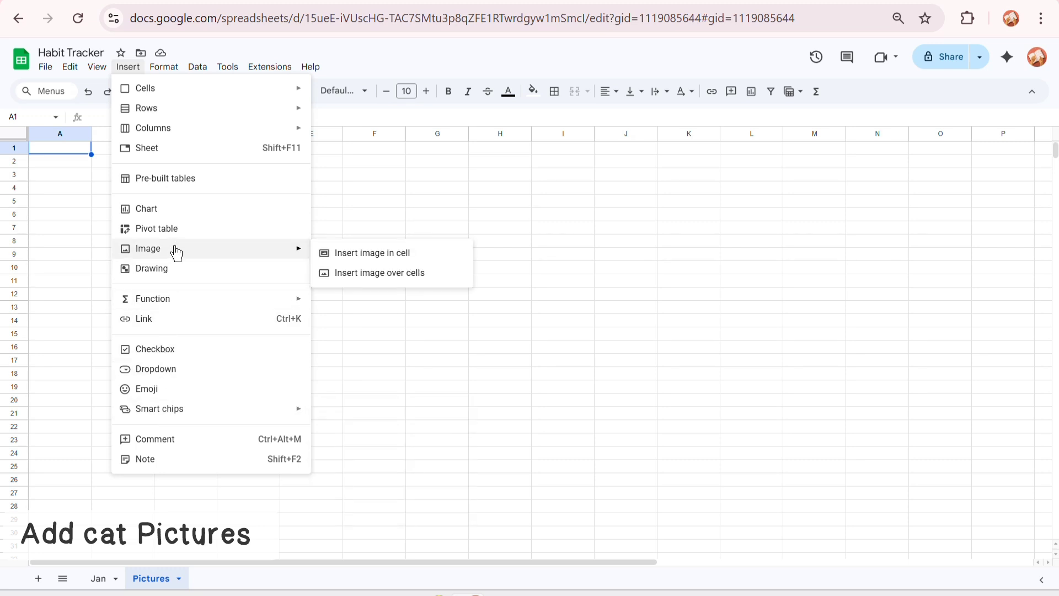
pyautogui.click(346, 257)
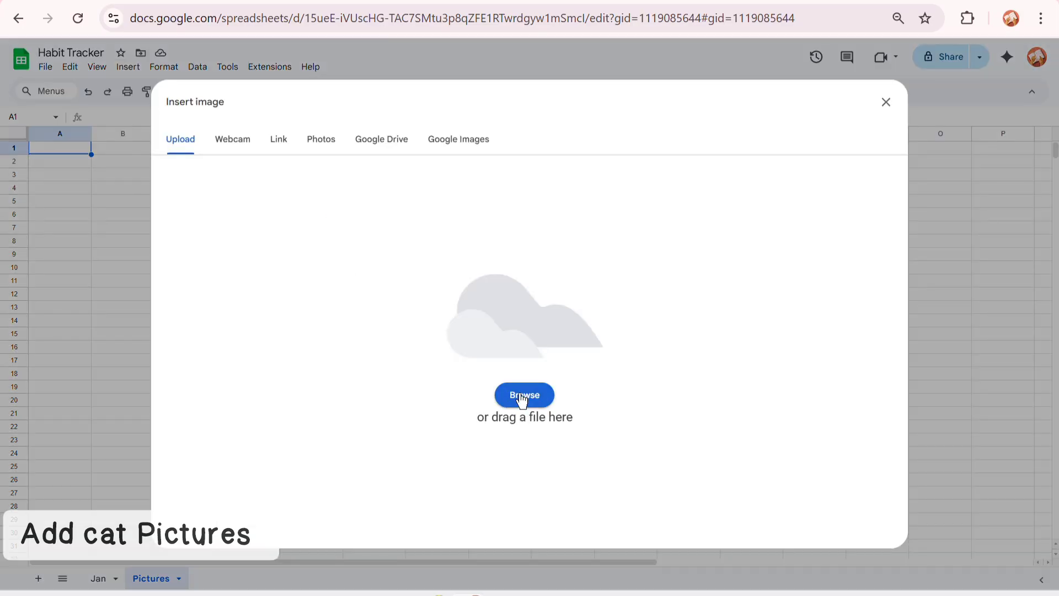
pyautogui.click(522, 396)
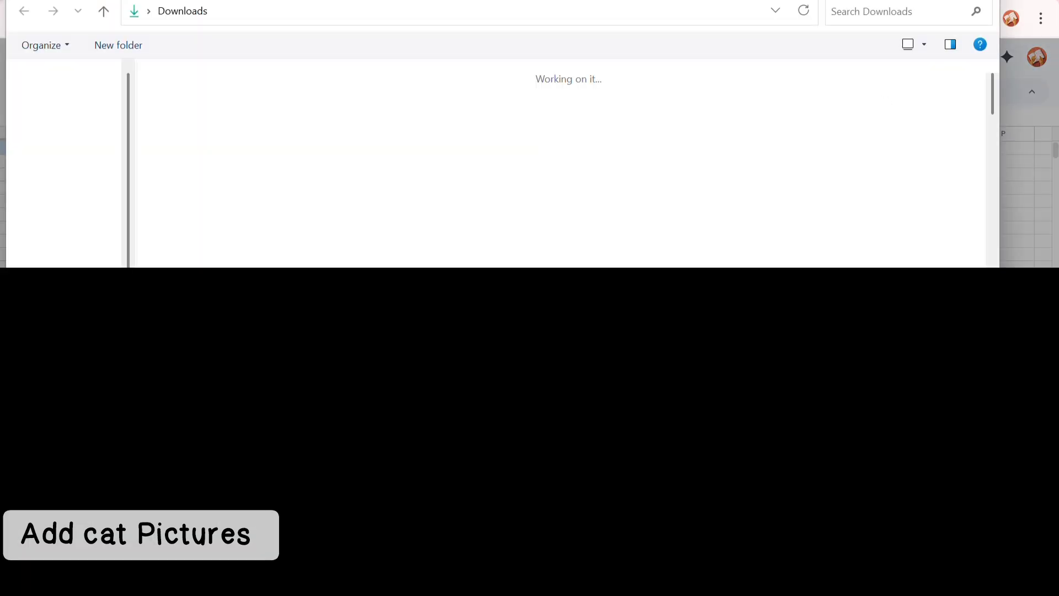
pyautogui.doubleClick(621, 177)
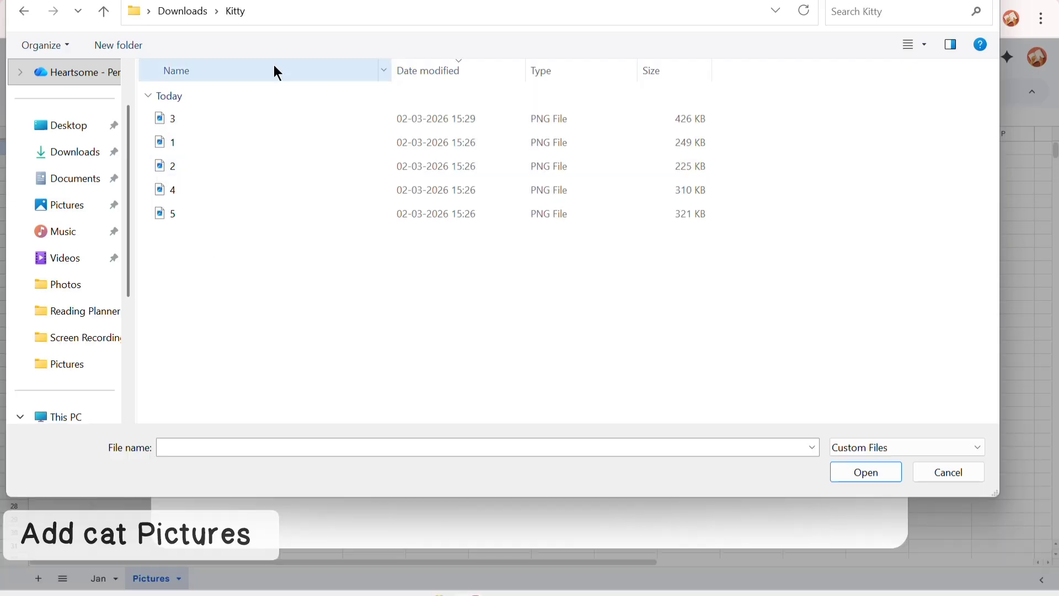
pyautogui.doubleClick(174, 143)
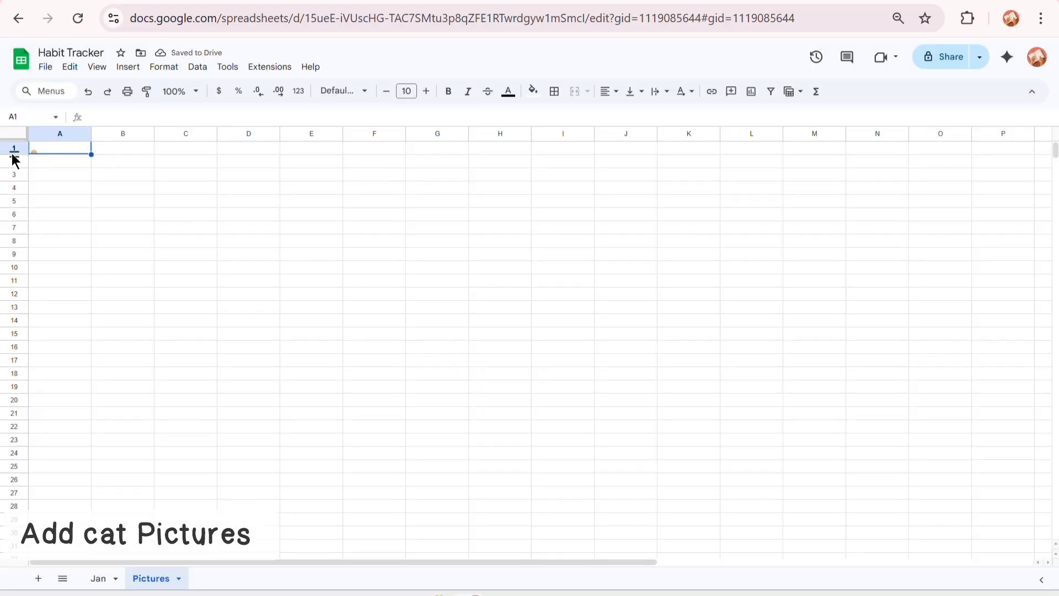
# Make row 1 taller and column A wider so the cat picture in A1 displays at a larger size.
pyautogui.moveTo(14, 155); pyautogui.dragTo(13, 222)
pyautogui.moveTo(91, 133); pyautogui.dragTo(128, 133)
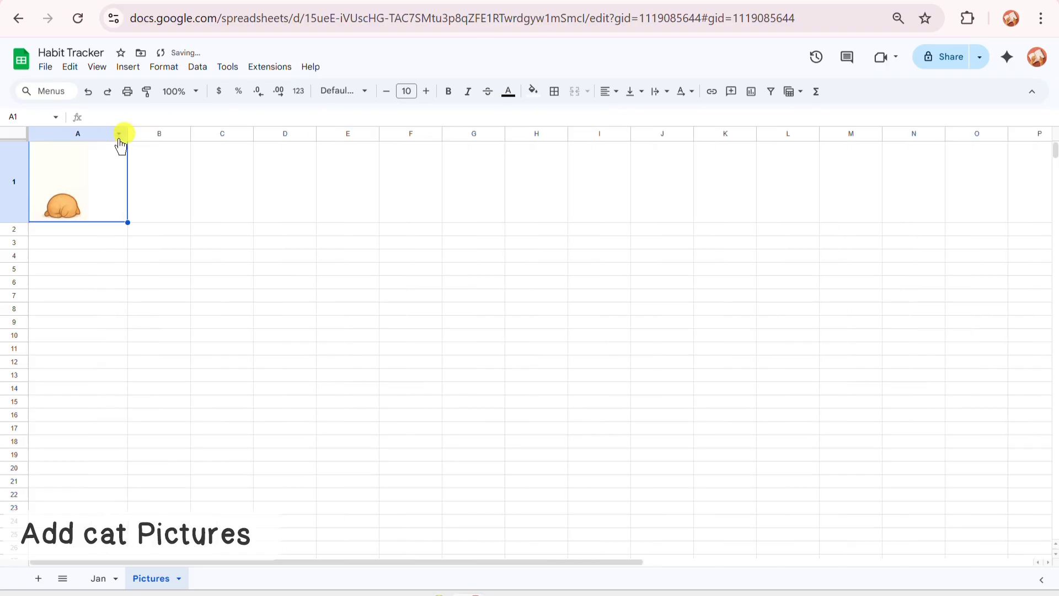
pyautogui.moveTo(9, 221); pyautogui.dragTo(14, 239)
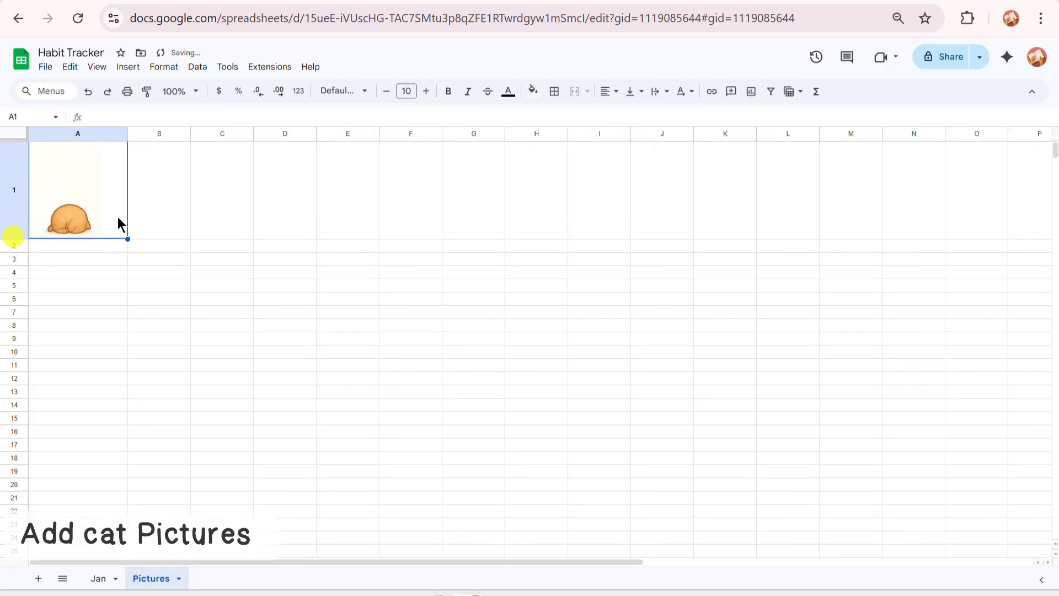
# Insert picture 2 from the Kitty folder as an in-cell image in B1.
pyautogui.click(178, 207)
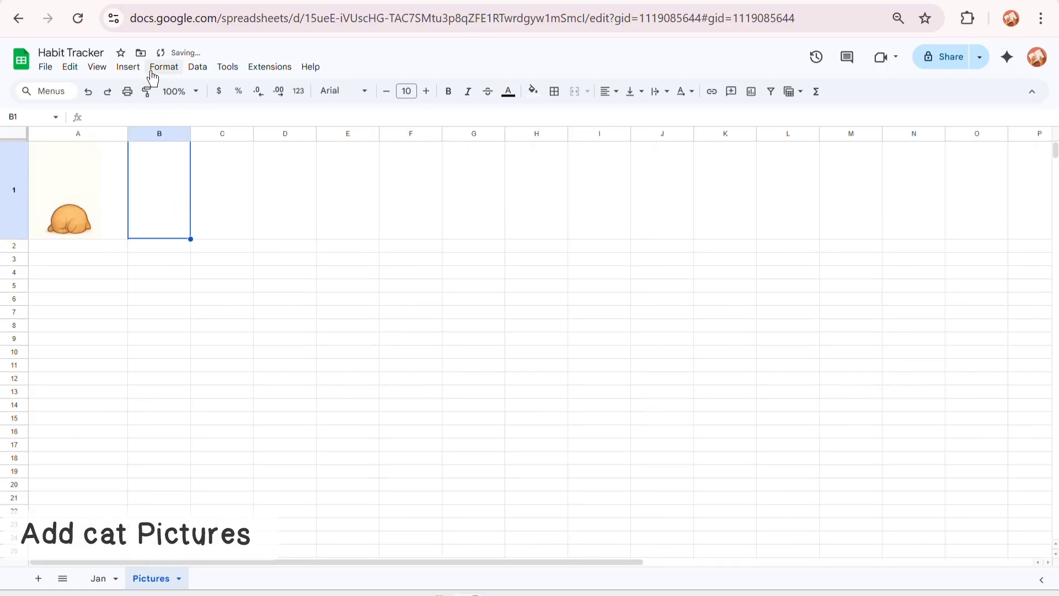
pyautogui.click(127, 67)
pyautogui.moveTo(160, 255)
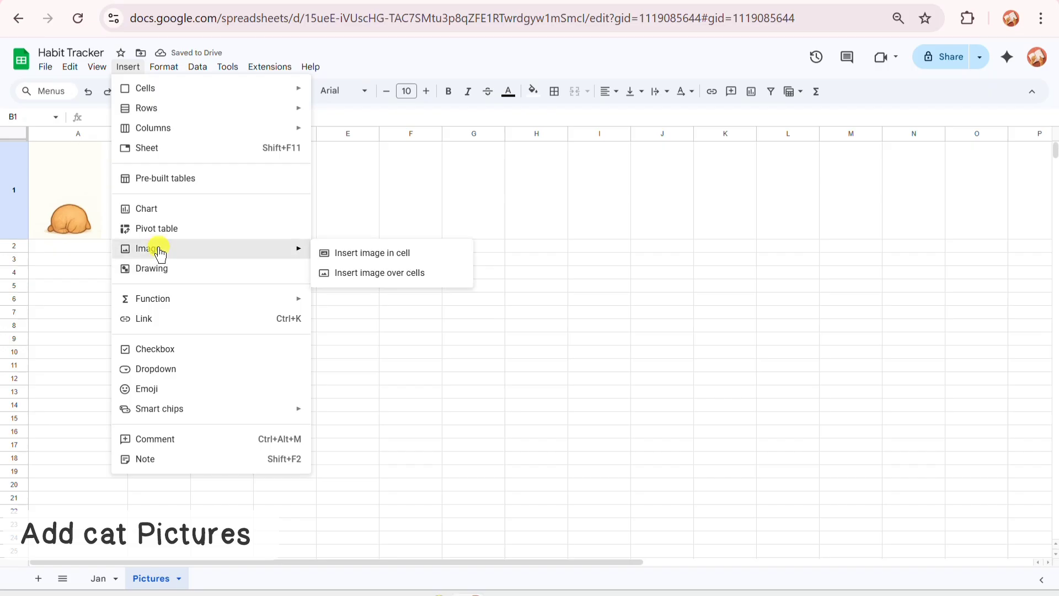
pyautogui.click(447, 251)
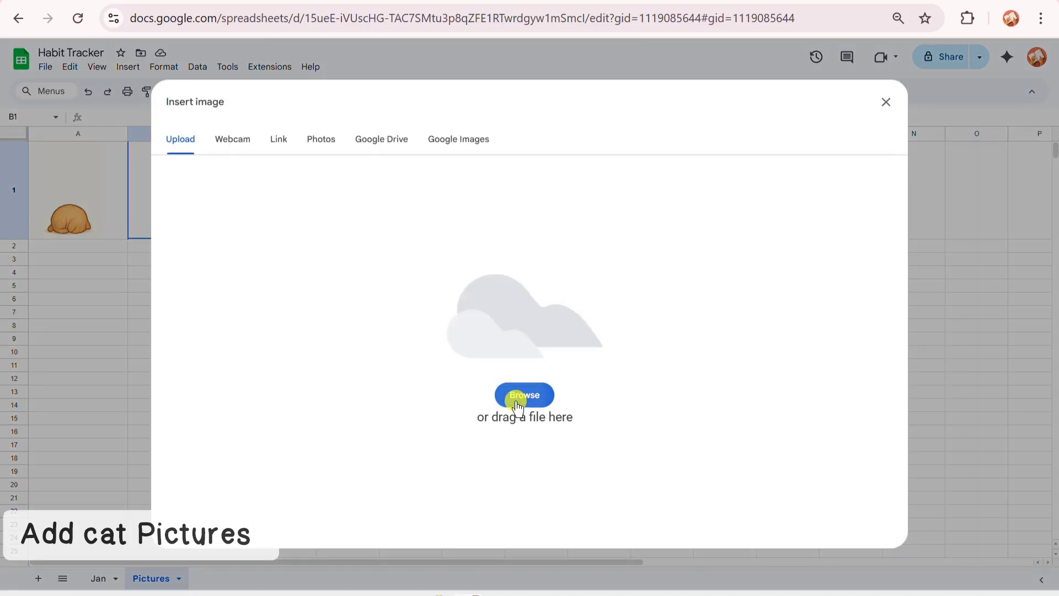
pyautogui.click(515, 398)
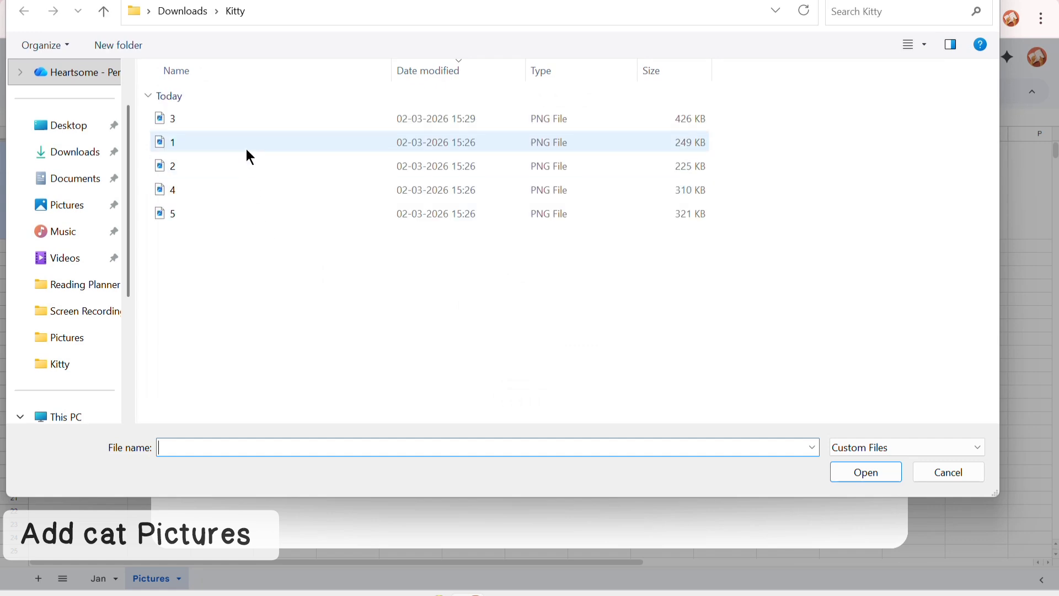
pyautogui.doubleClick(174, 173)
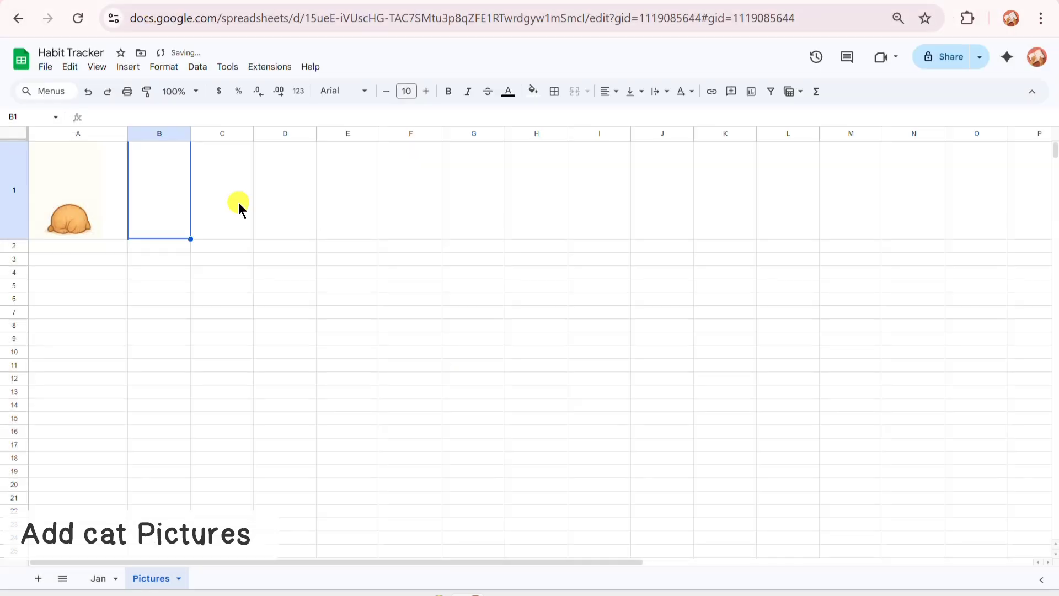
# Insert the third cat picture from the Kitty folder as an in-cell image in C1.
pyautogui.click(238, 203)
pyautogui.click(128, 66)
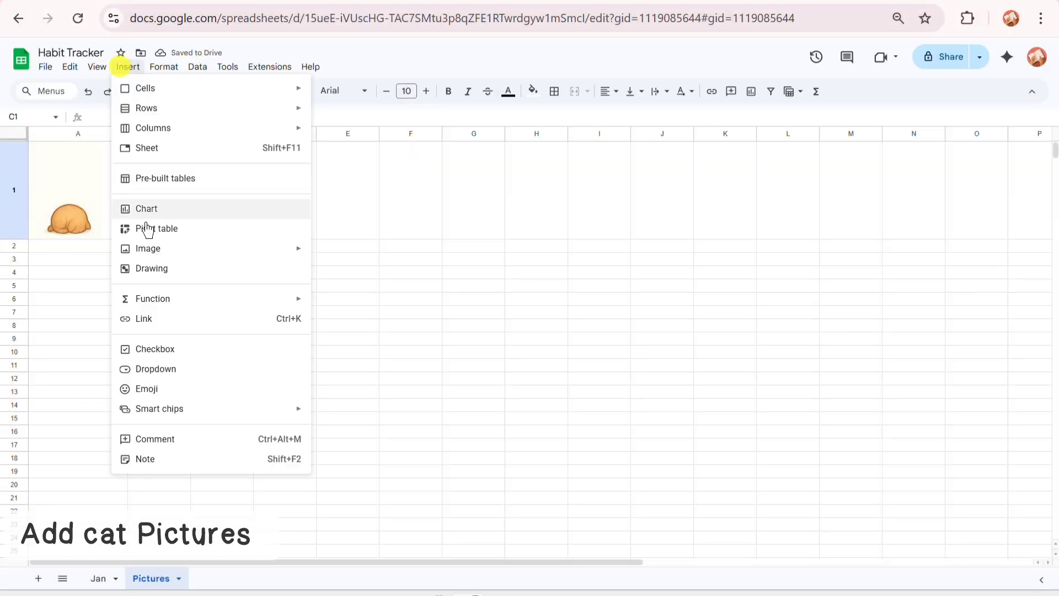
pyautogui.moveTo(276, 248)
pyautogui.click(335, 253)
pyautogui.click(524, 394)
pyautogui.doubleClick(253, 145)
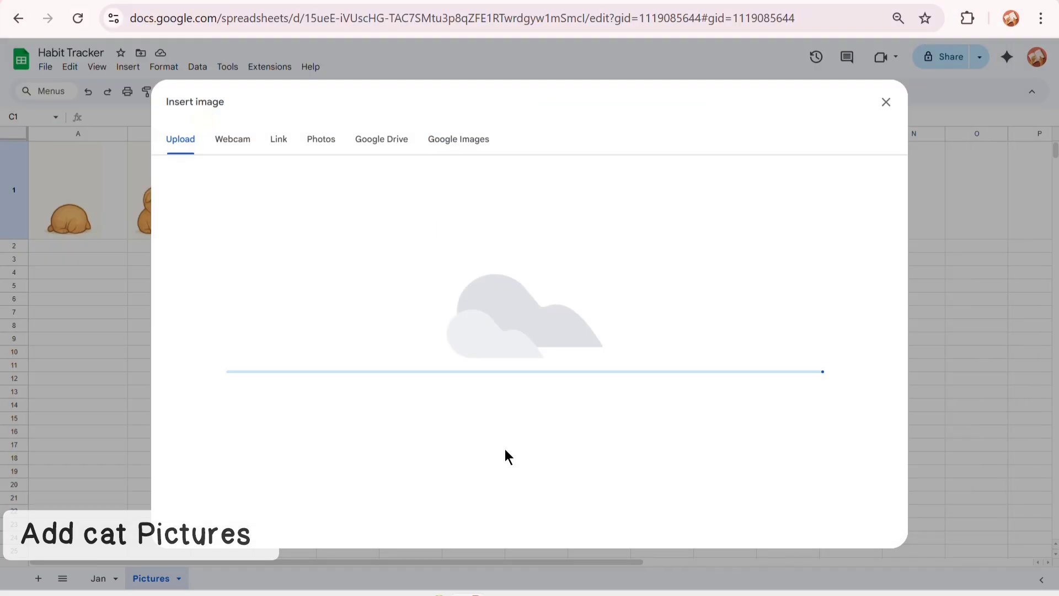
# Insert picture 4 from the Kitty folder as an in-cell image in D1.
pyautogui.click(287, 191)
pyautogui.click(128, 66)
pyautogui.moveTo(165, 245)
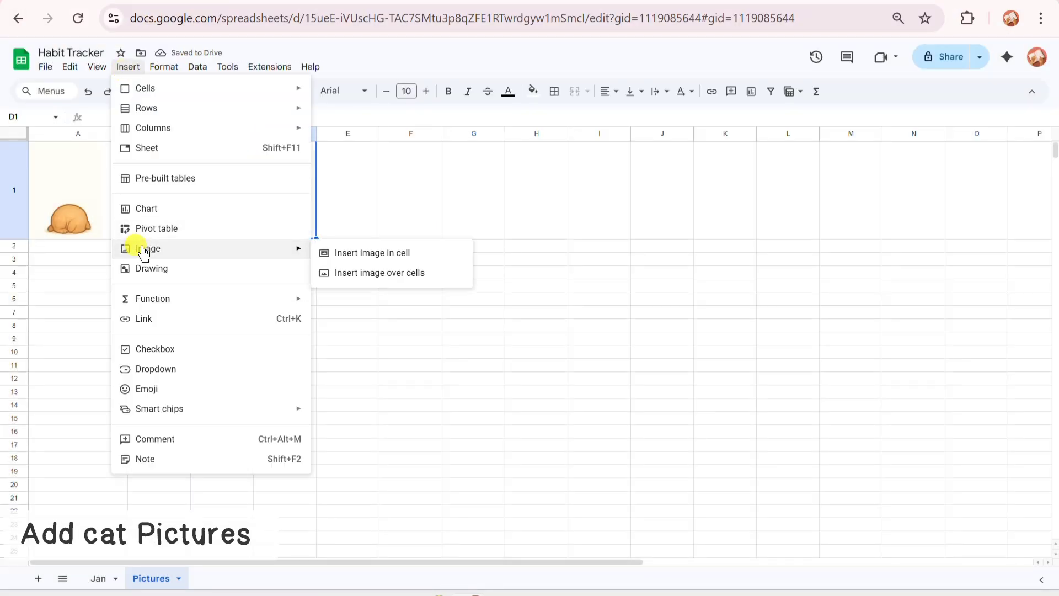
pyautogui.click(335, 253)
pyautogui.click(509, 386)
pyautogui.doubleClick(237, 189)
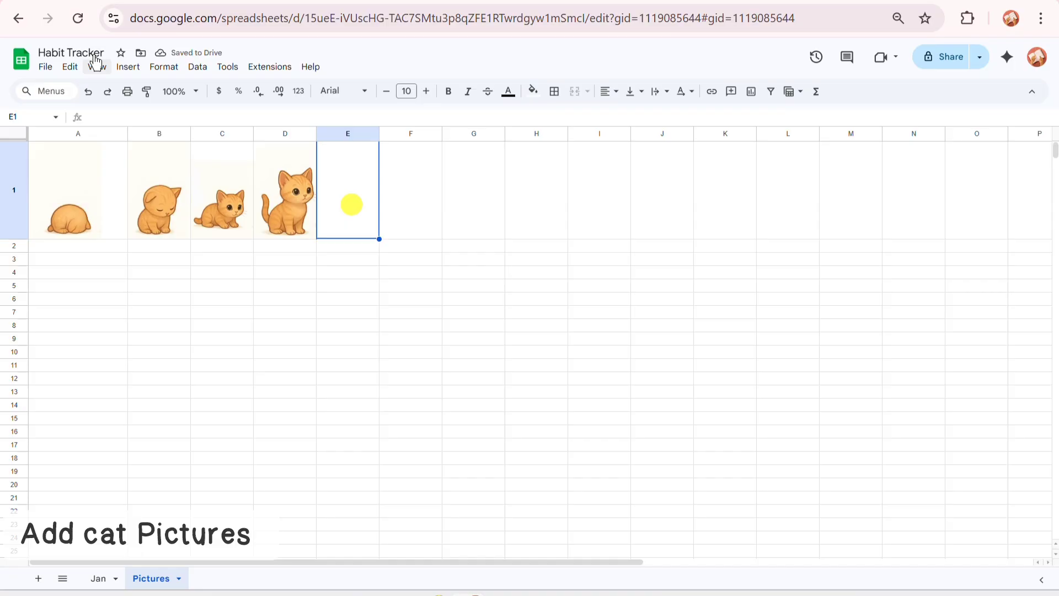
# Insert the fifth cat picture from the Kitty folder into E1.
pyautogui.click(128, 67)
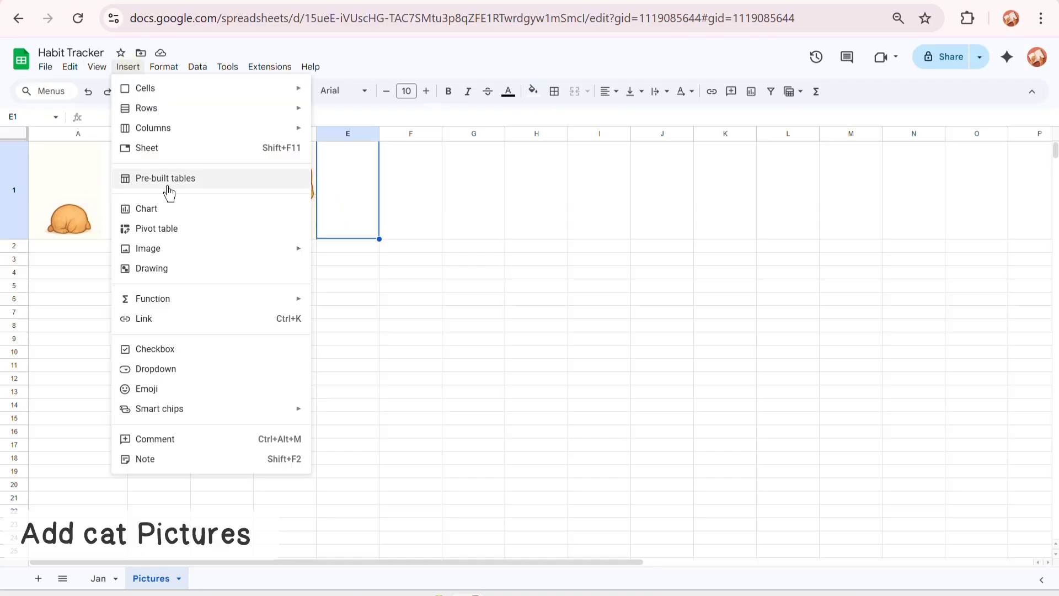
pyautogui.moveTo(147, 245)
pyautogui.click(353, 272)
pyautogui.click(523, 395)
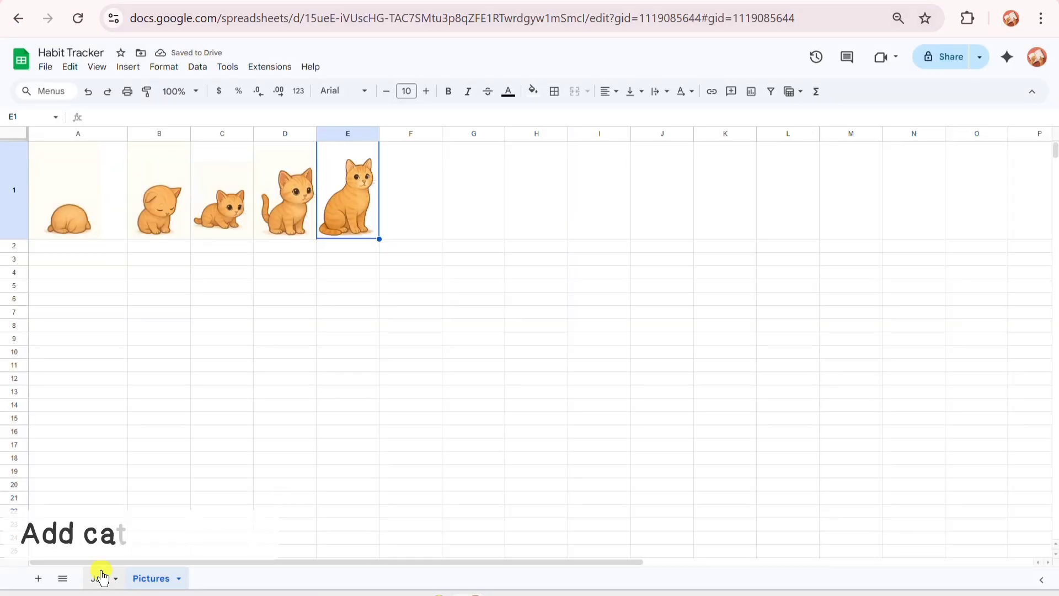
# In the Kitty Habit Tracker spreadsheet's Habit Tracker sheet, examine the row 14 cat picture formulas for the first days.
pyautogui.click(98, 577)
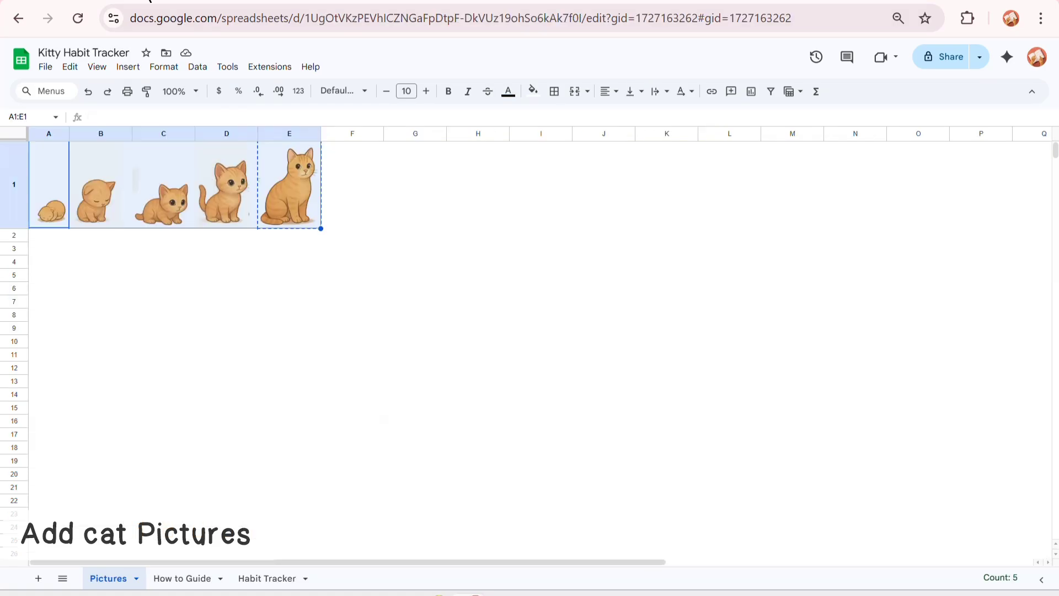
pyautogui.click(249, 578)
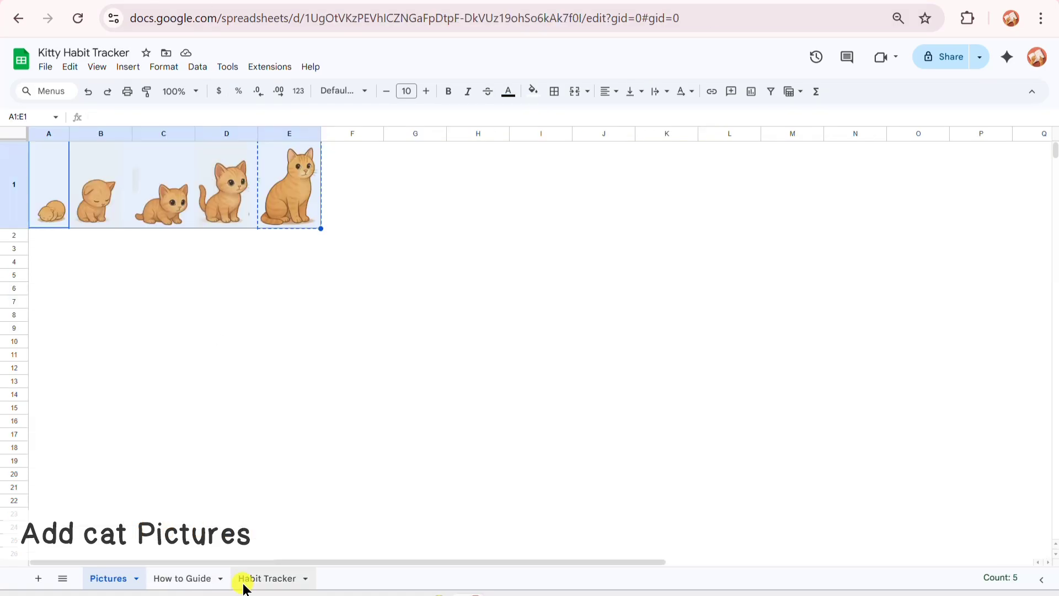
pyautogui.click(177, 359)
pyautogui.click(218, 356)
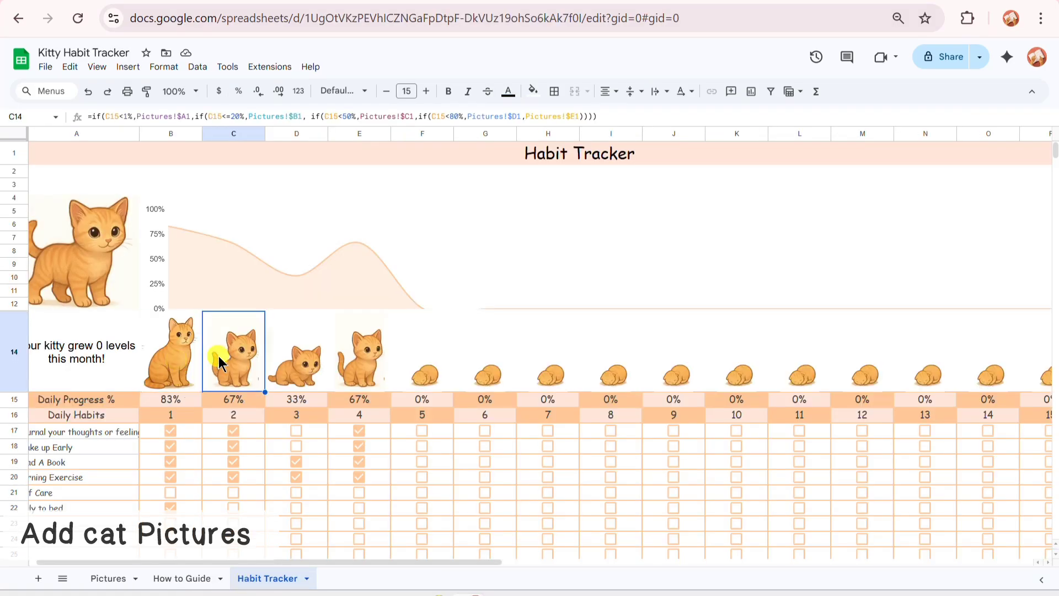
pyautogui.click(291, 366)
pyautogui.click(347, 356)
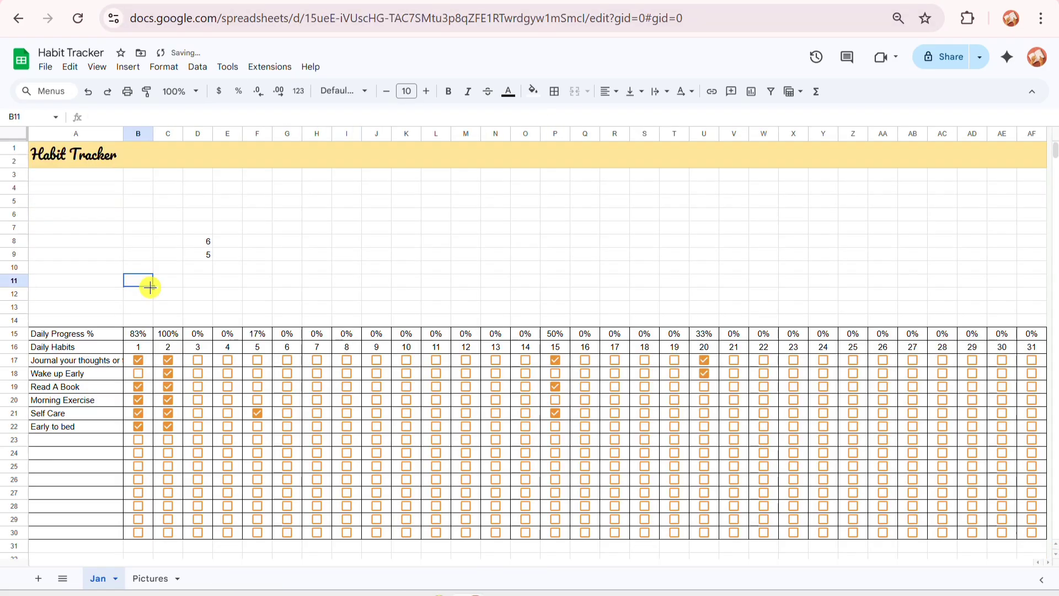
# On the Jan sheet of the Habit Tracker spreadsheet, clear the contents of D8:I10.
pyautogui.moveTo(197, 240); pyautogui.dragTo(362, 270)
pyautogui.press('Delete')
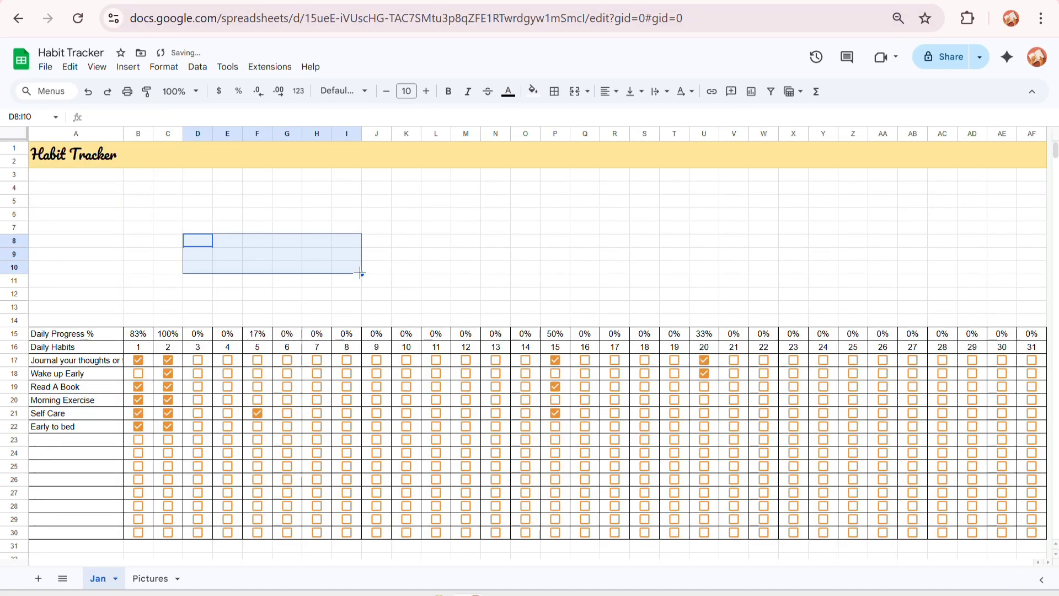
# Start an IF formula in B14 of the Jan sheet that tests whether the daily progress in B15 is below 1%.
pyautogui.click(142, 316)
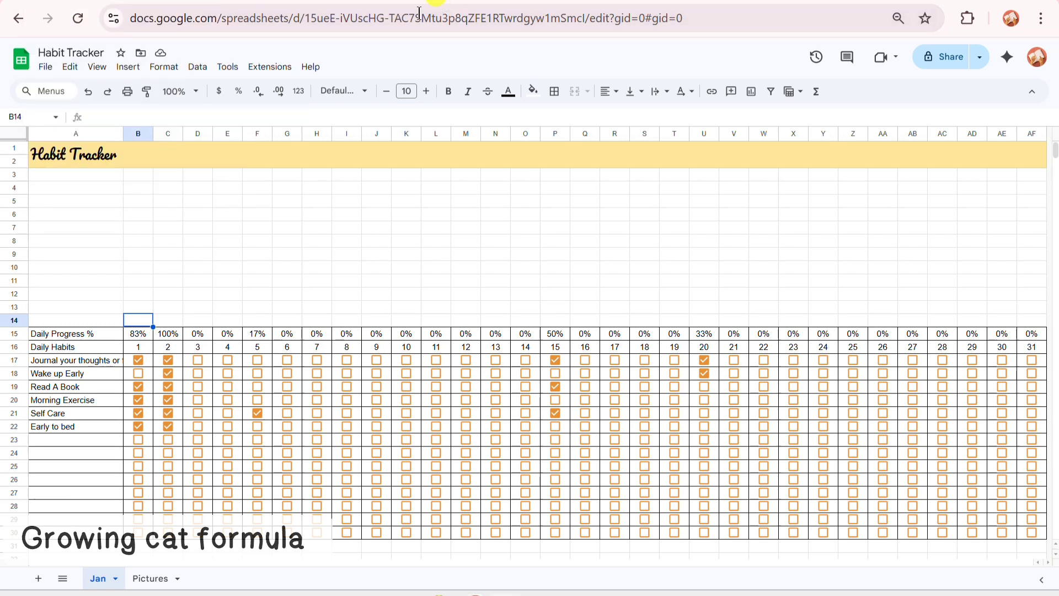
pyautogui.click(136, 319)
pyautogui.write('=')
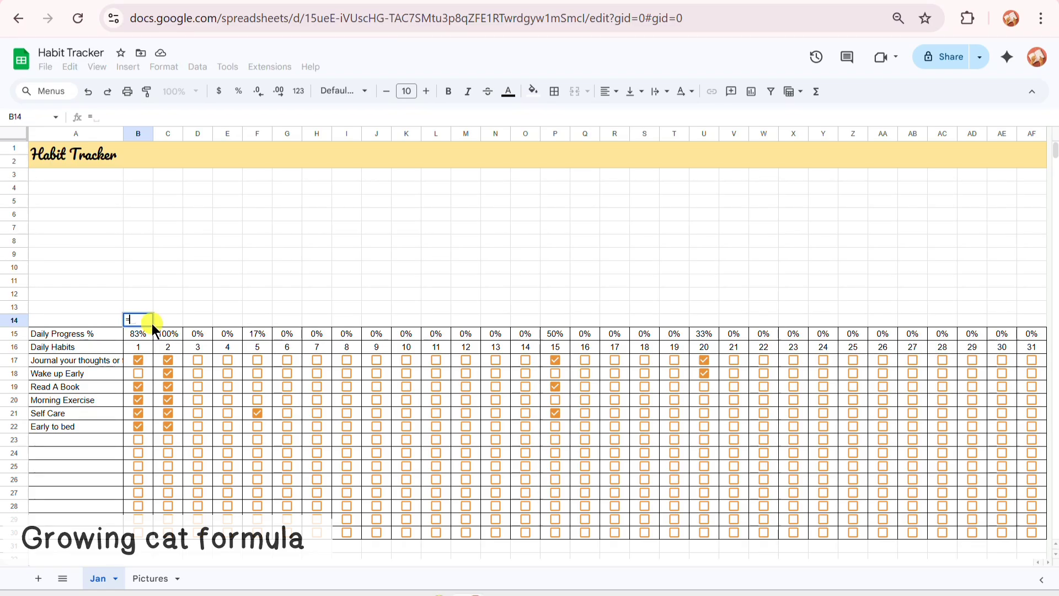
pyautogui.click(223, 116)
pyautogui.write('if(')
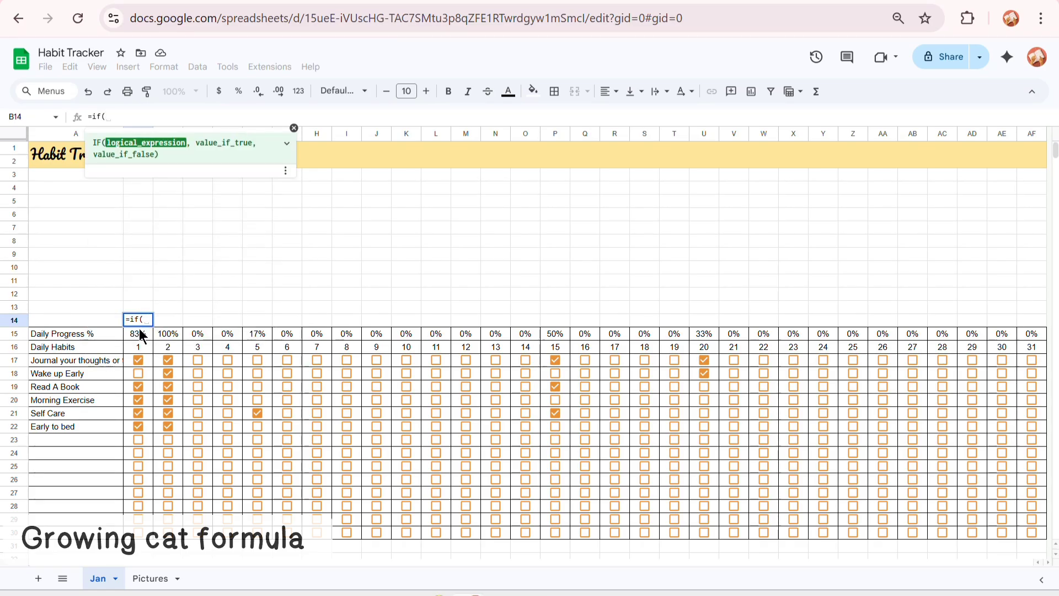
pyautogui.click(139, 333)
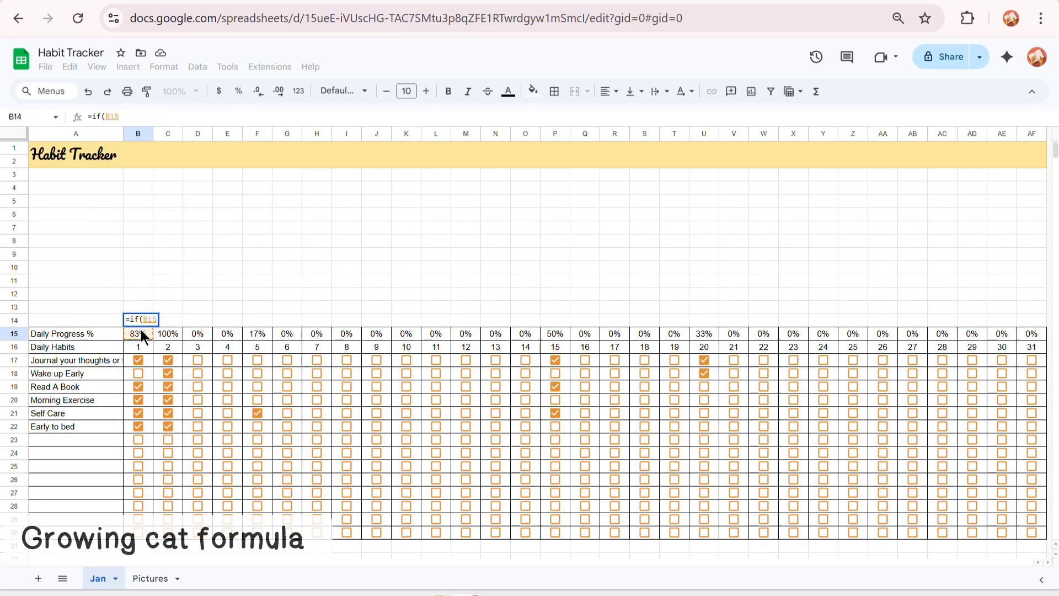
pyautogui.write('<1')
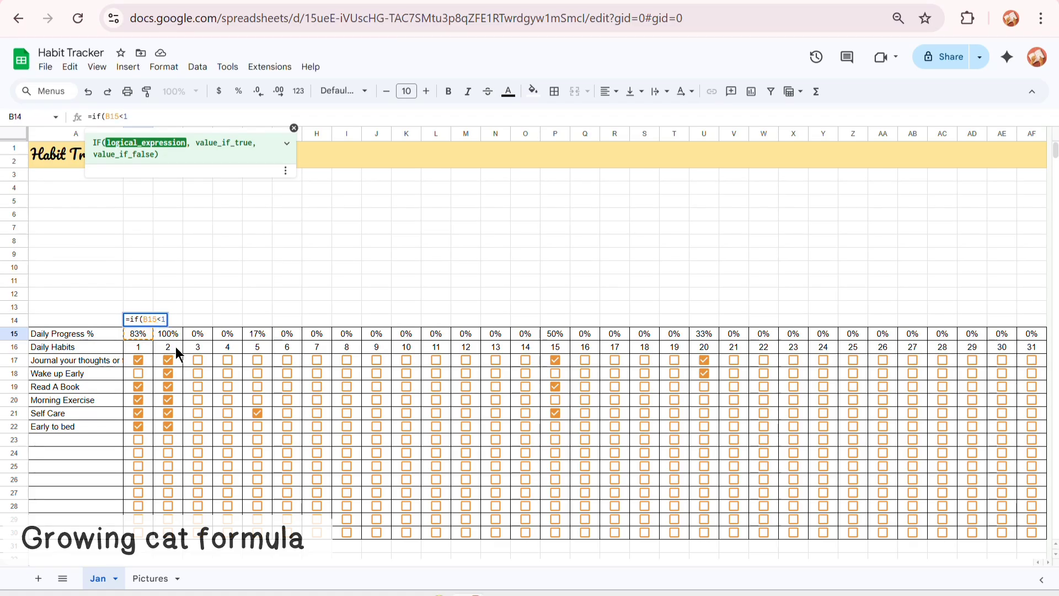
pyautogui.write('%,')
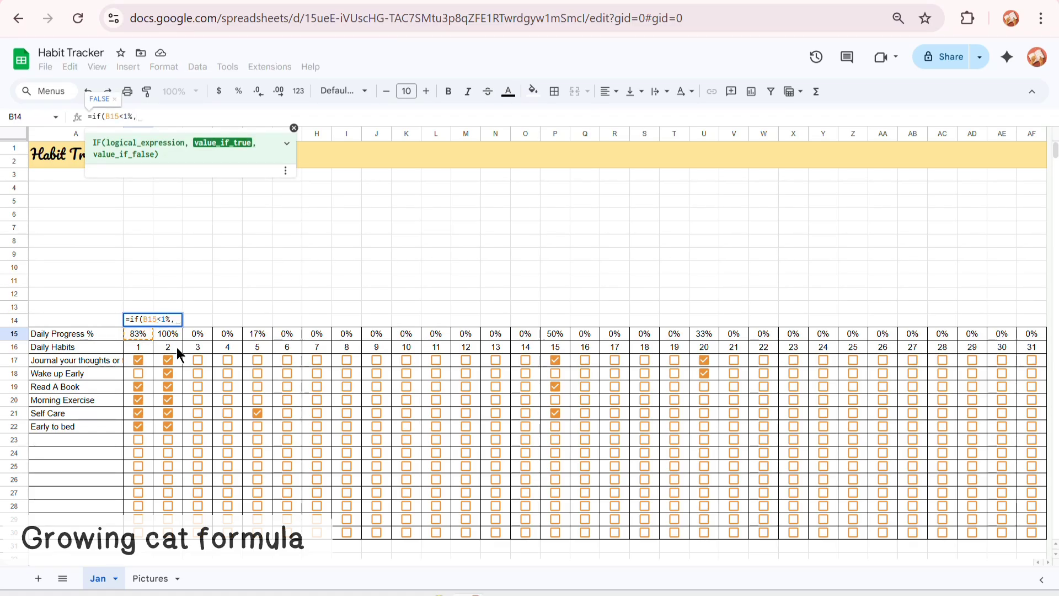
# Use the first cat picture as the IF formula's true value, with the absolute reference Pictures!$A$1.
pyautogui.click(152, 578)
pyautogui.click(53, 190)
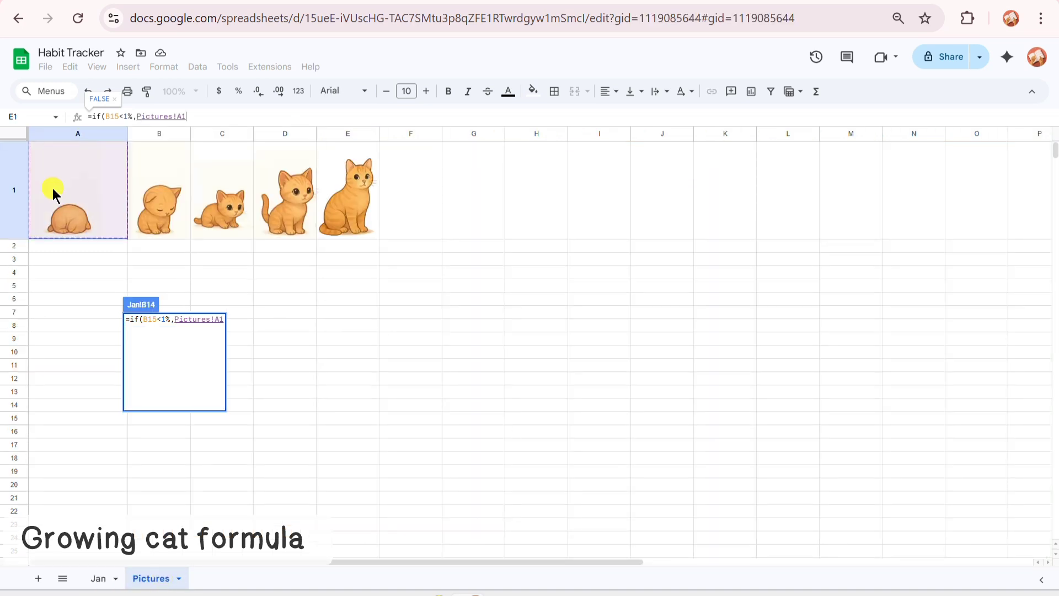
pyautogui.click(137, 116)
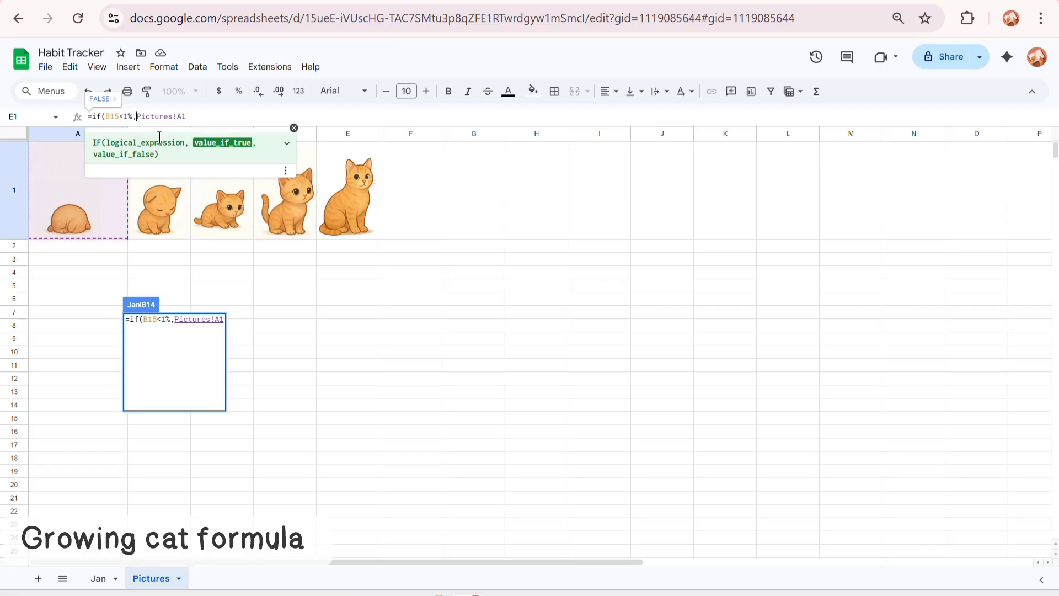
pyautogui.press('F4')
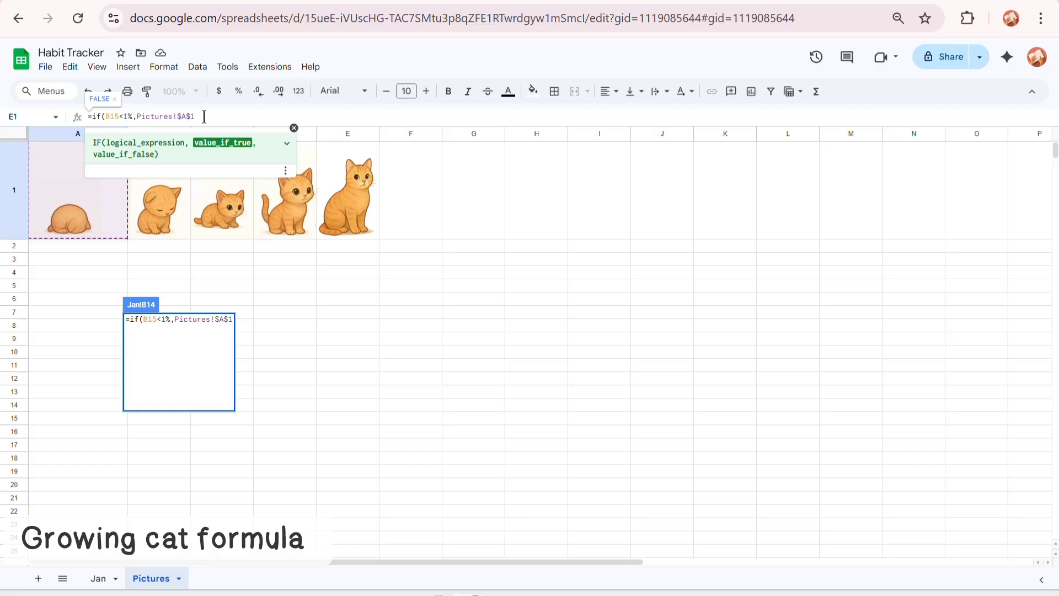
# Nest a second IF in the B14 formula that returns the absolute reference Pictures!$B$1 when B15 is at most 20%.
pyautogui.write(',if(')
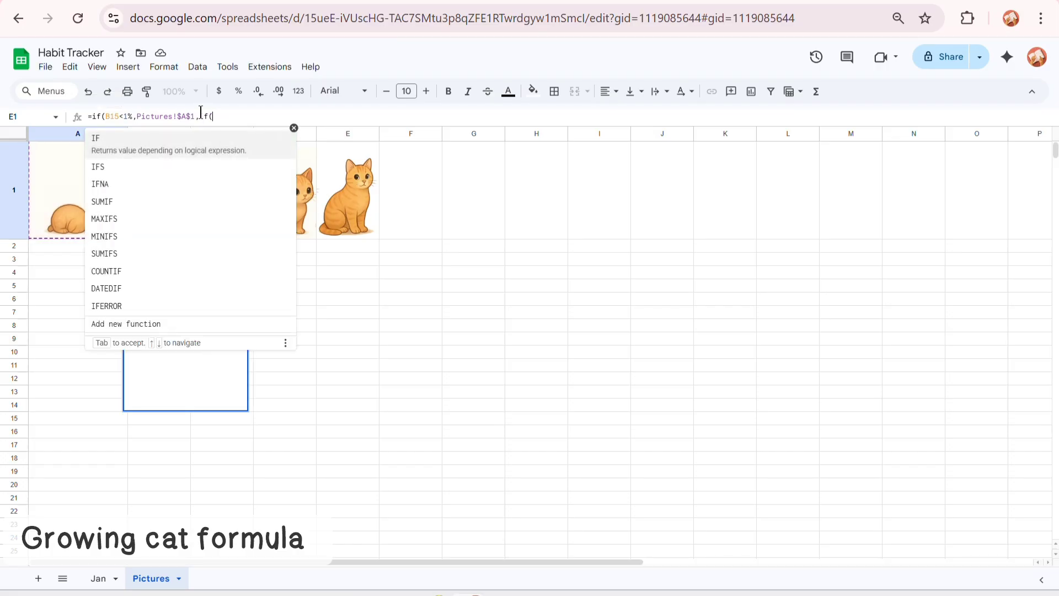
pyautogui.write('B1')
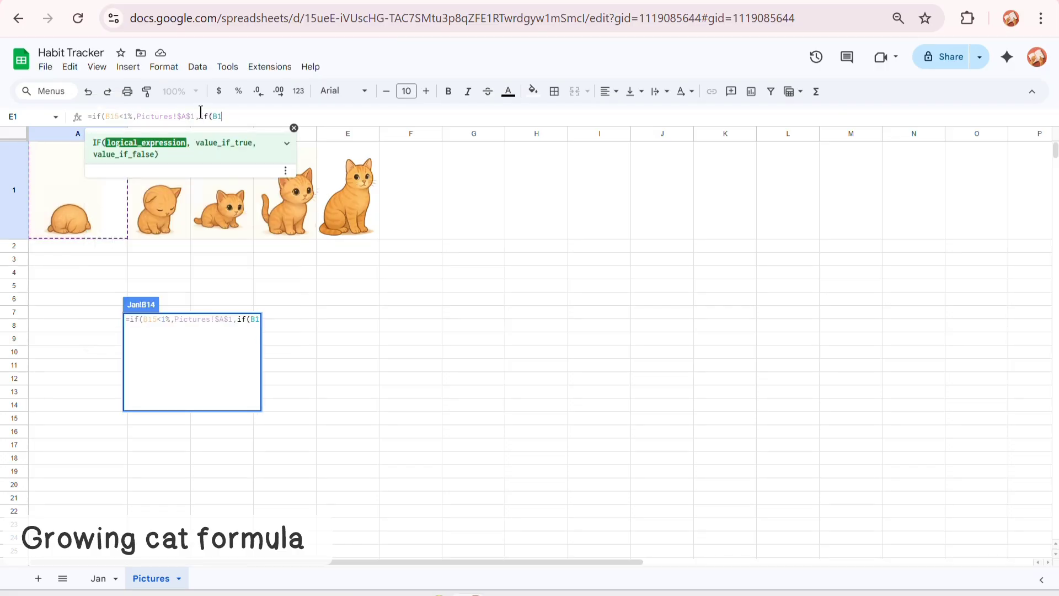
pyautogui.write('5')
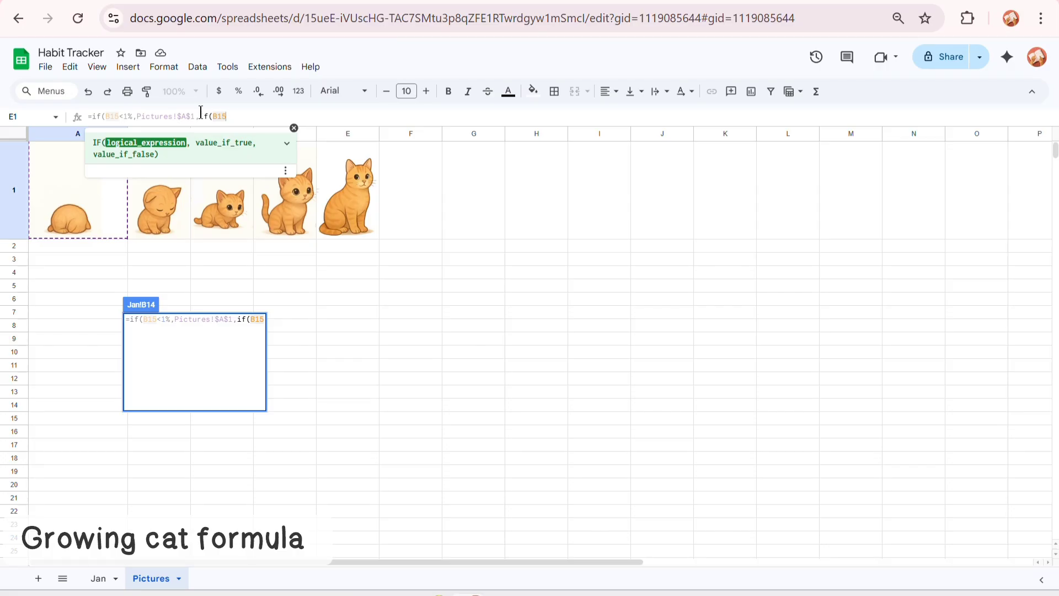
pyautogui.write('<=')
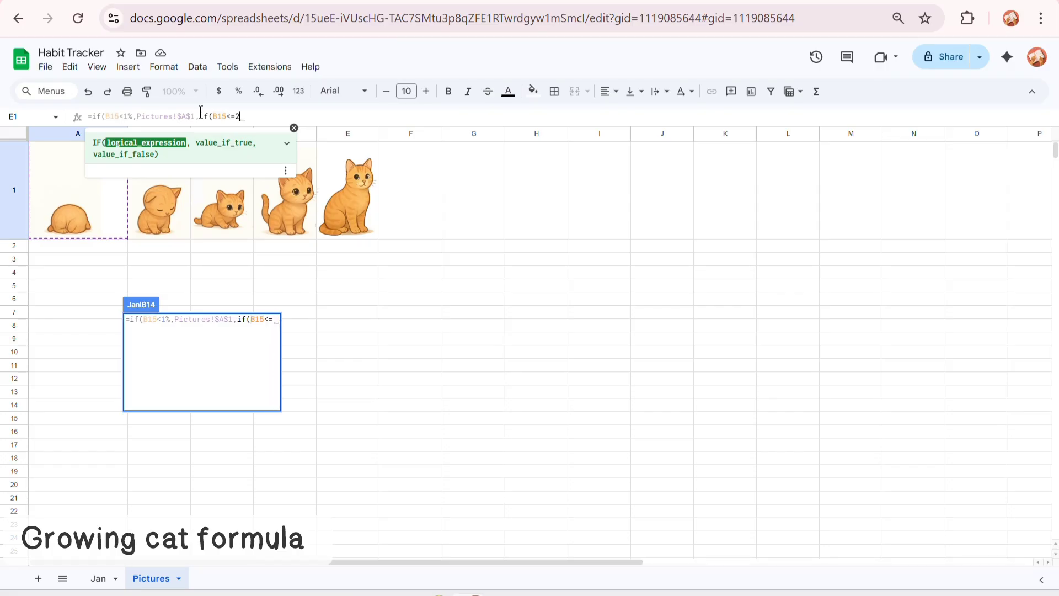
pyautogui.write('20')
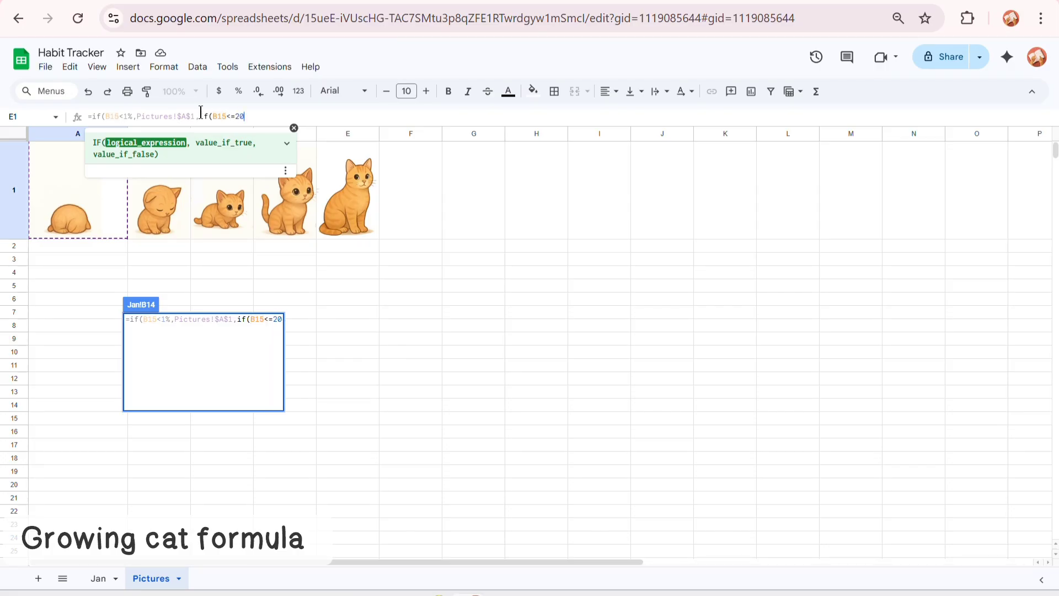
pyautogui.write('%')
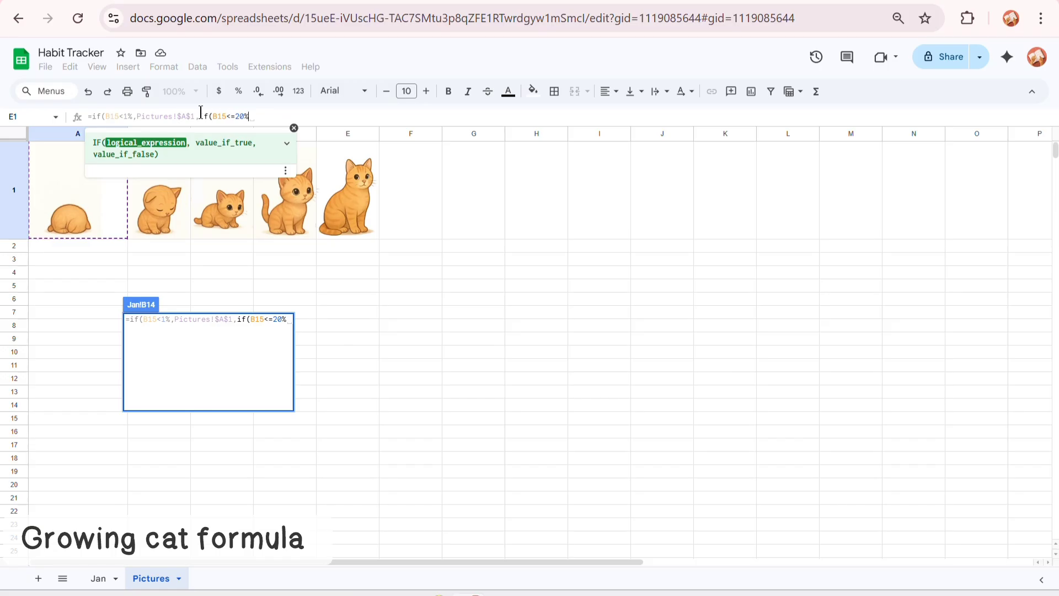
pyautogui.write(',')
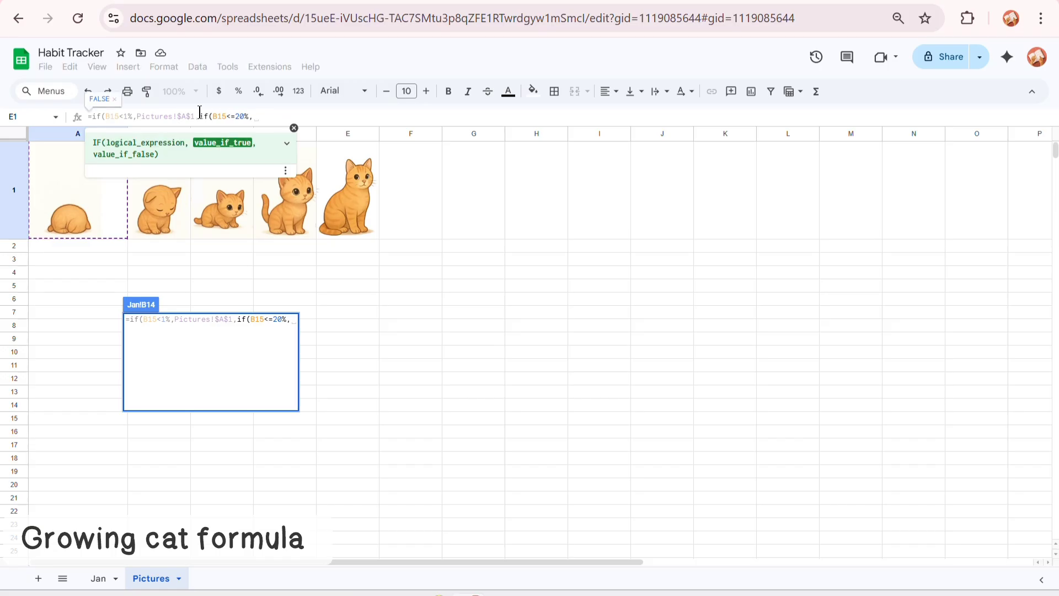
pyautogui.click(159, 219)
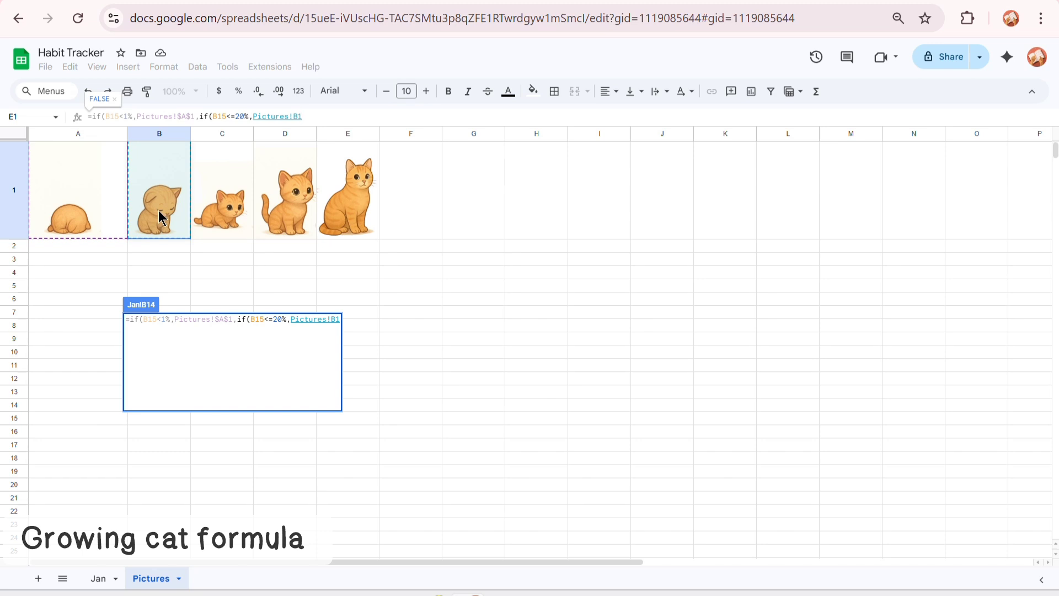
pyautogui.press('F4')
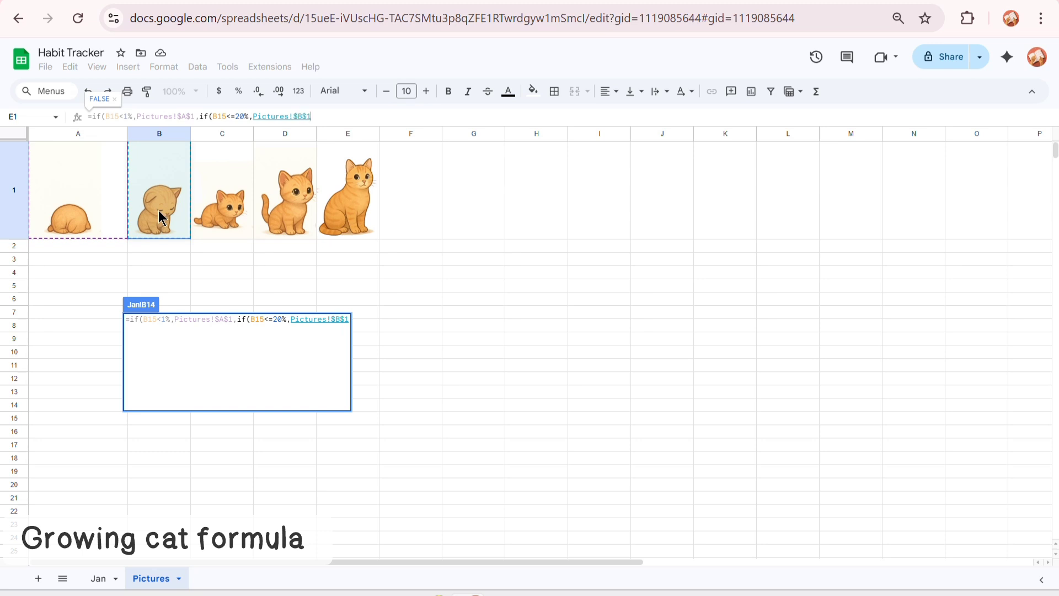
# Nest a third IF in the formula that returns the absolute reference Pictures!$C$1 when B15 is below 50%.
pyautogui.click(334, 116)
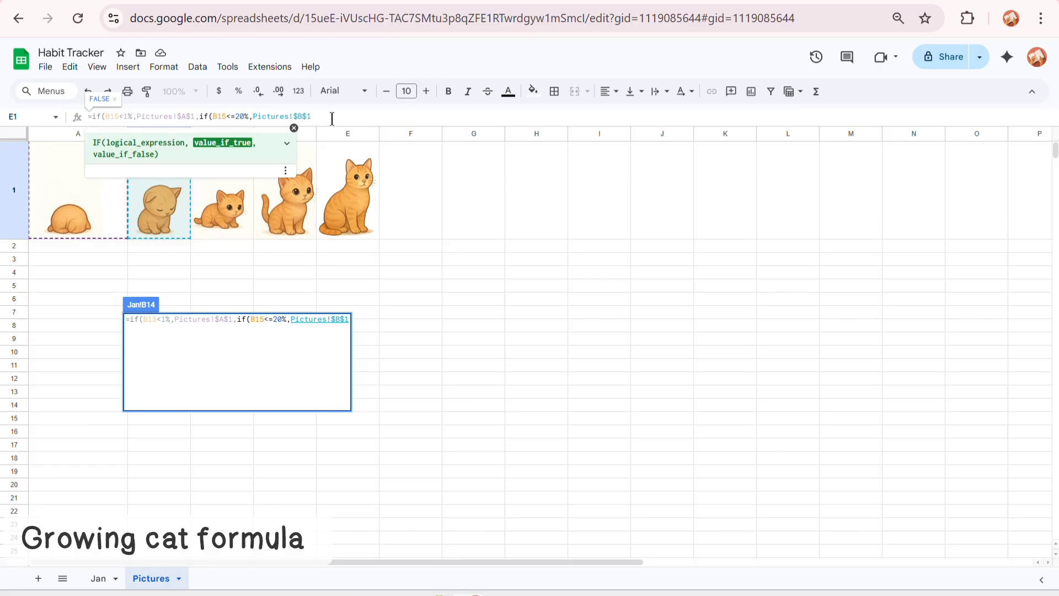
pyautogui.write(',')
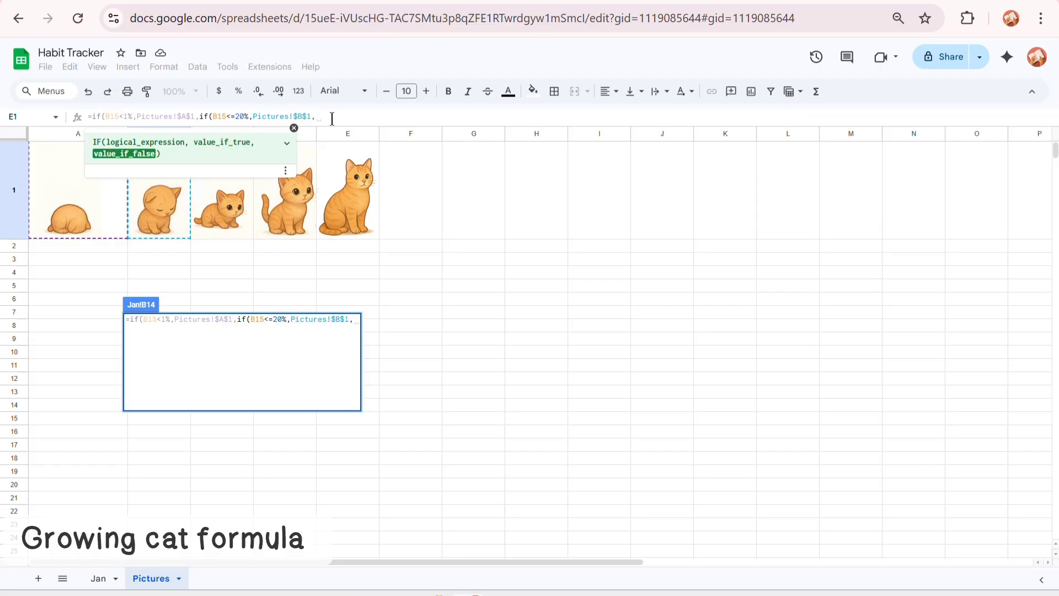
pyautogui.write('if')
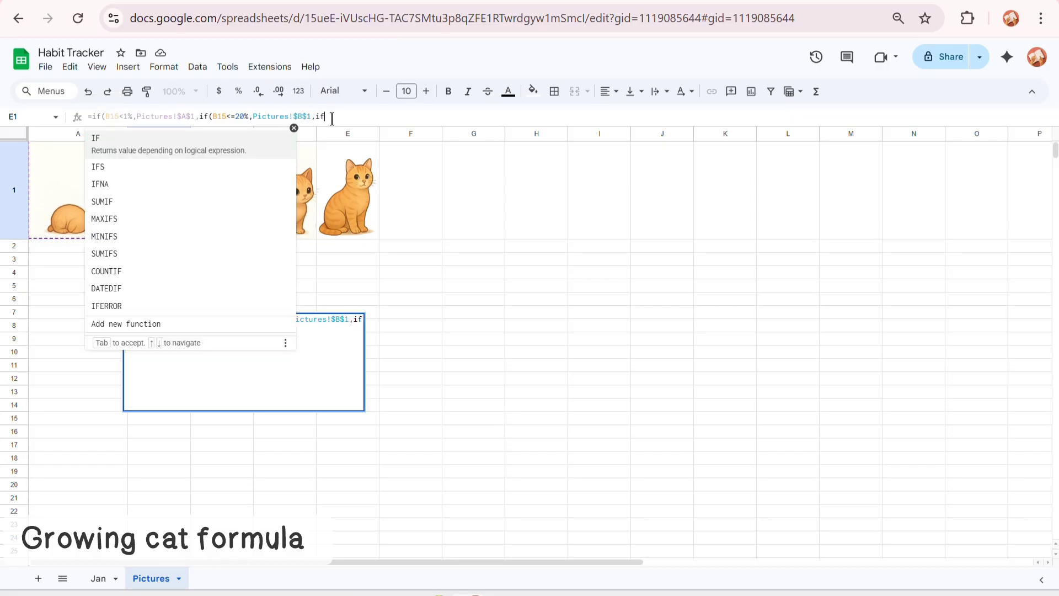
pyautogui.write('(')
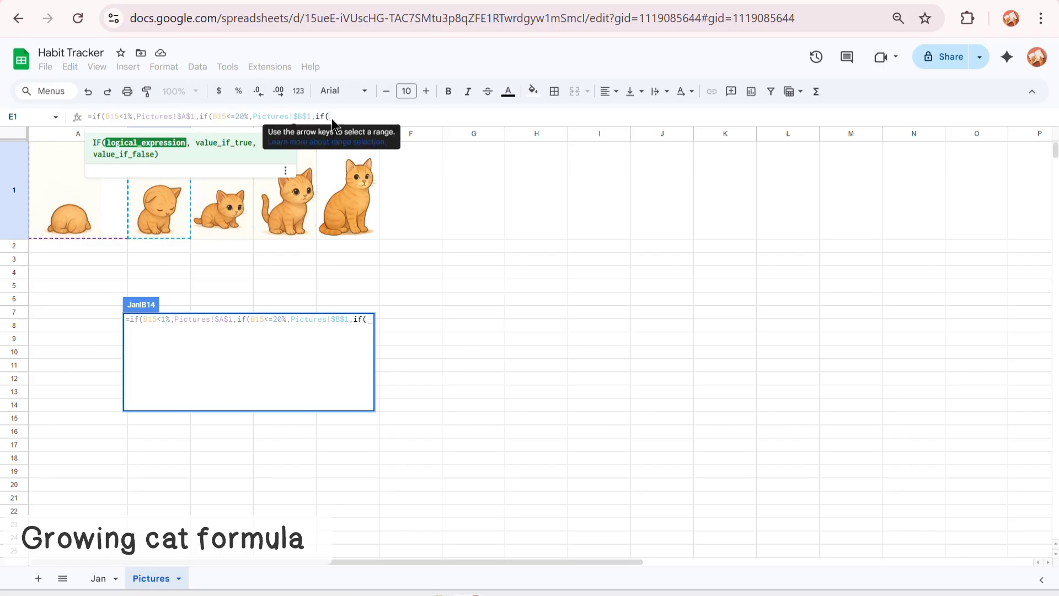
pyautogui.write('B15')
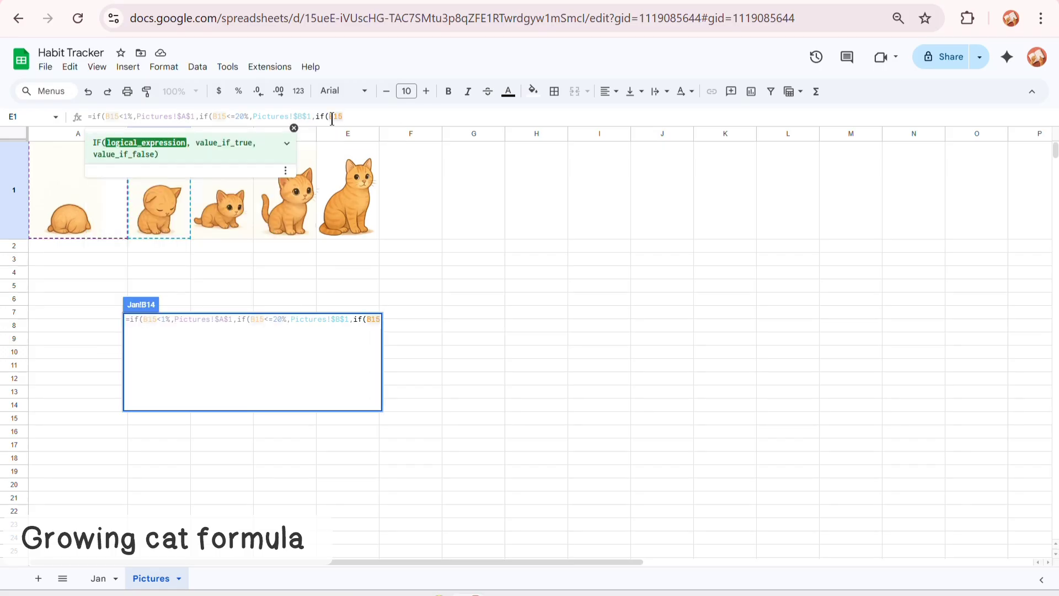
pyautogui.write('<50')
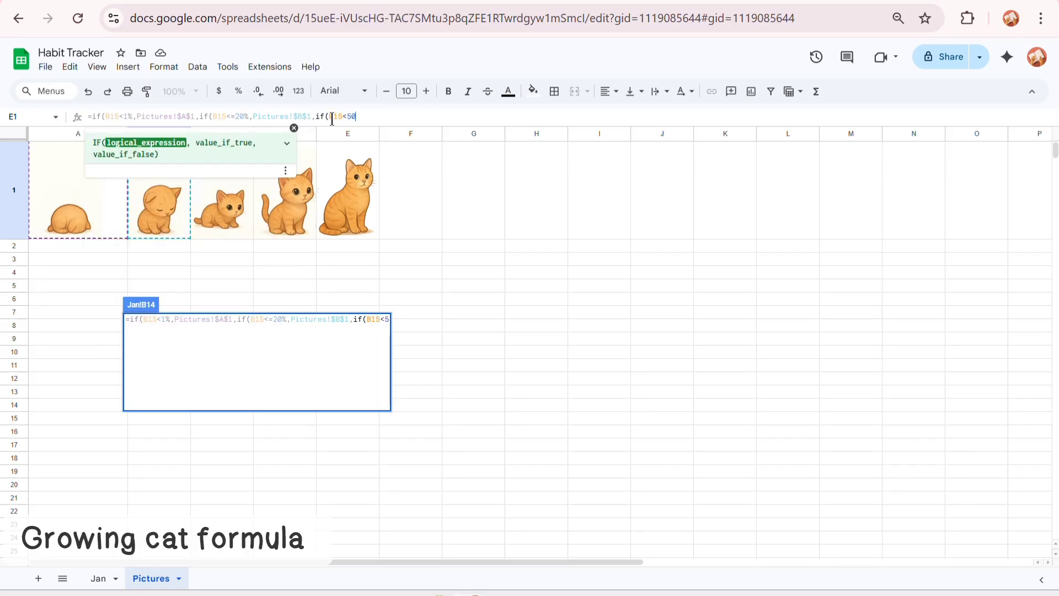
pyautogui.write('%')
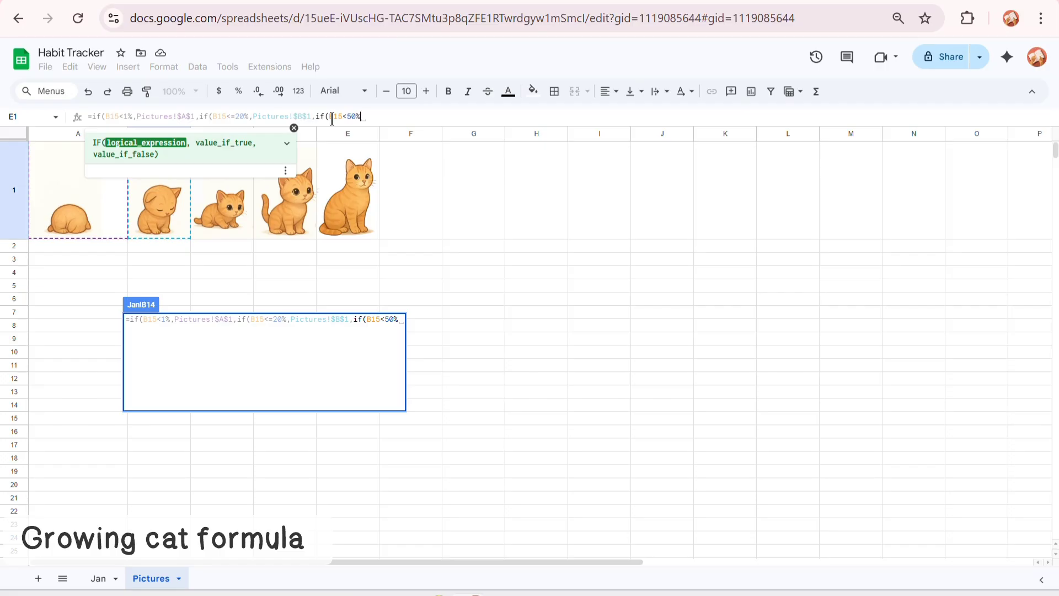
pyautogui.write(',')
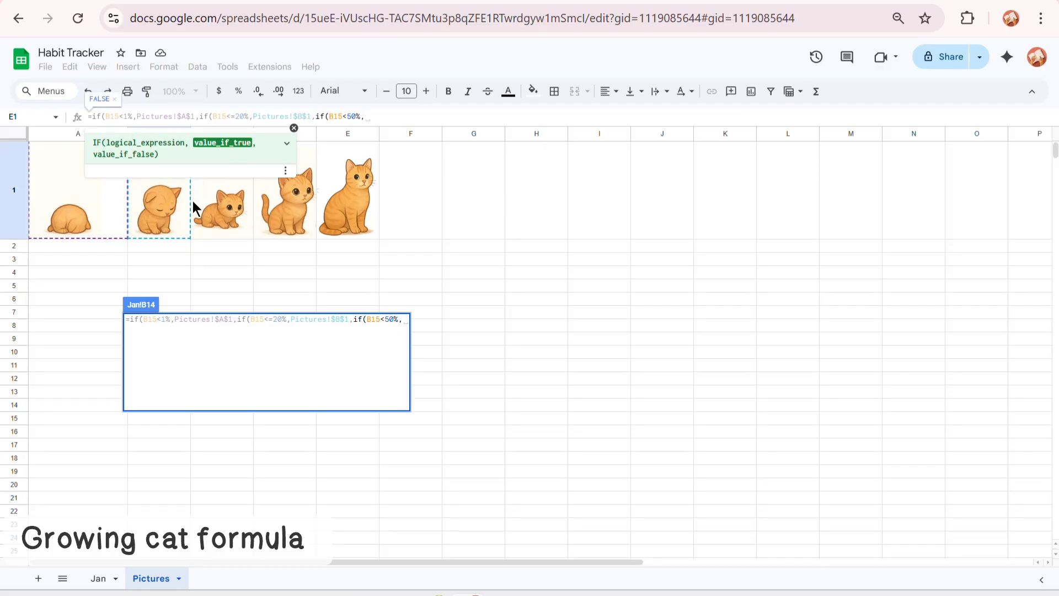
pyautogui.click(211, 216)
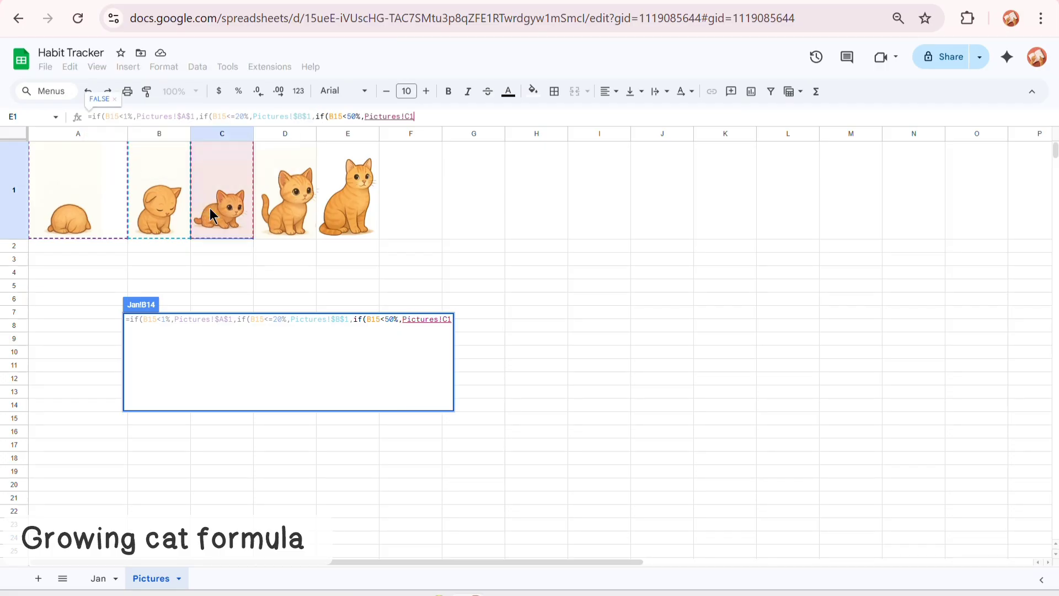
pyautogui.press('F4')
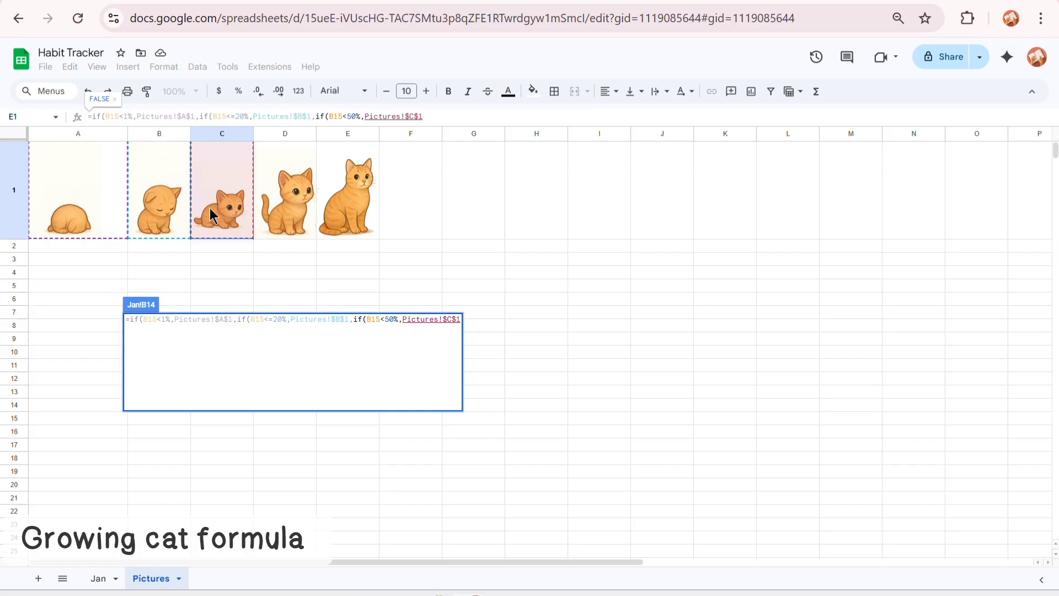
# Nest a fourth IF in the formula that returns the absolute reference Pictures!$D$1 when B15 is below 80%.
pyautogui.write(',if')
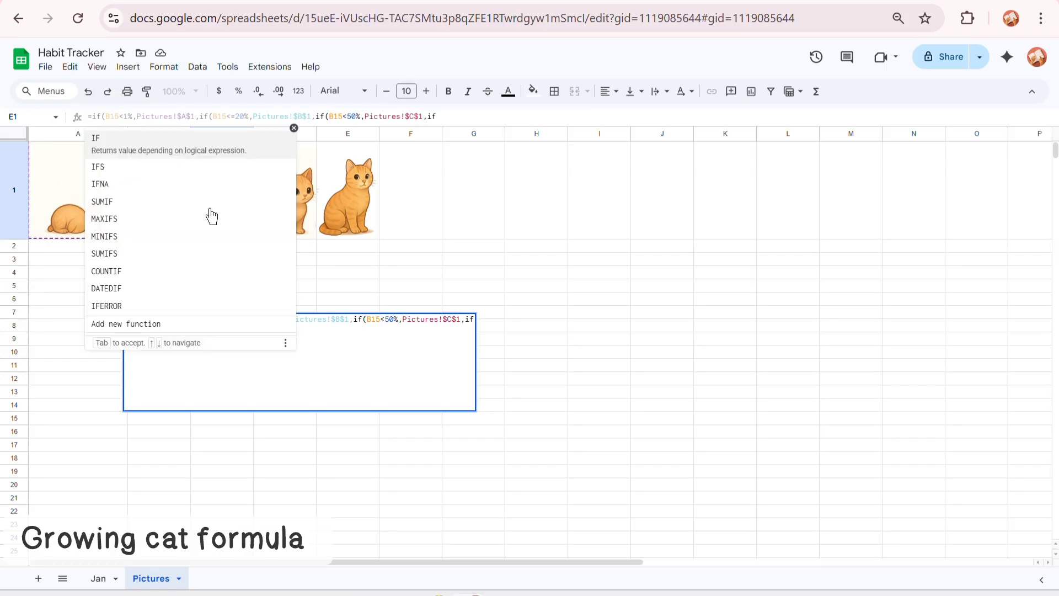
pyautogui.write('(B15')
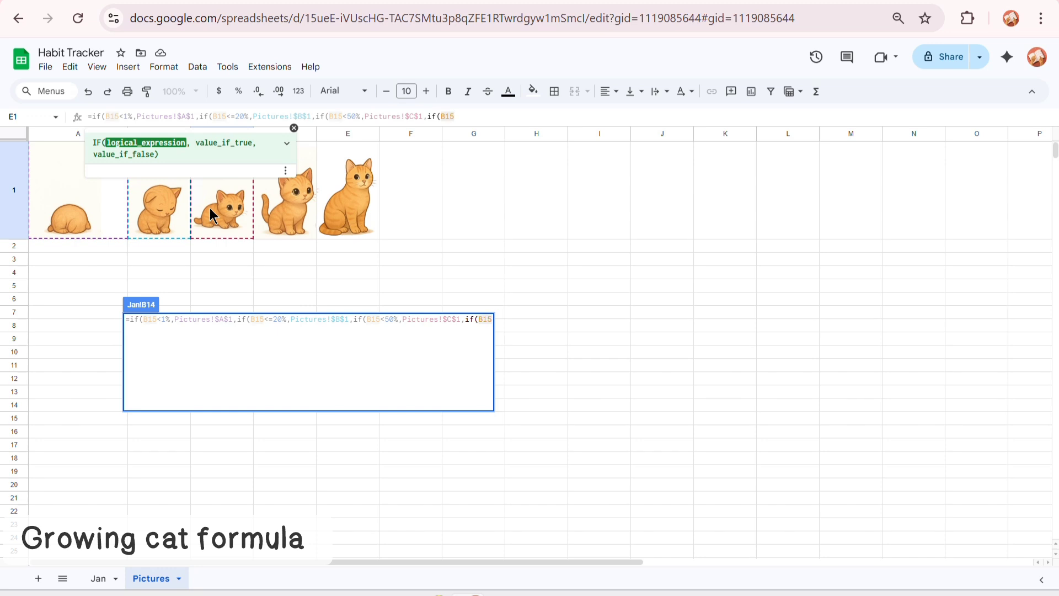
pyautogui.write('<')
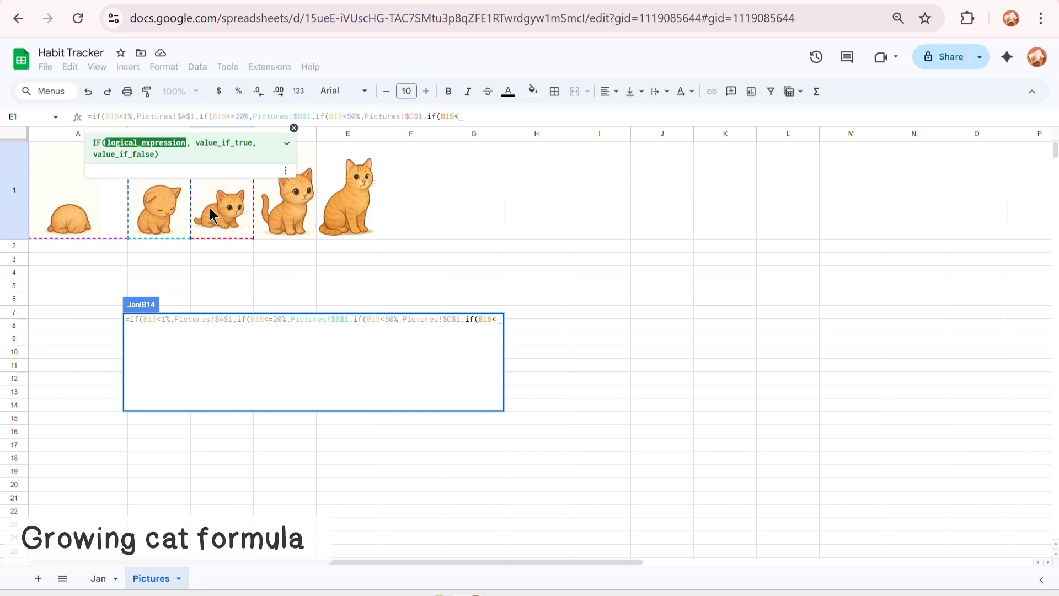
pyautogui.write('80%')
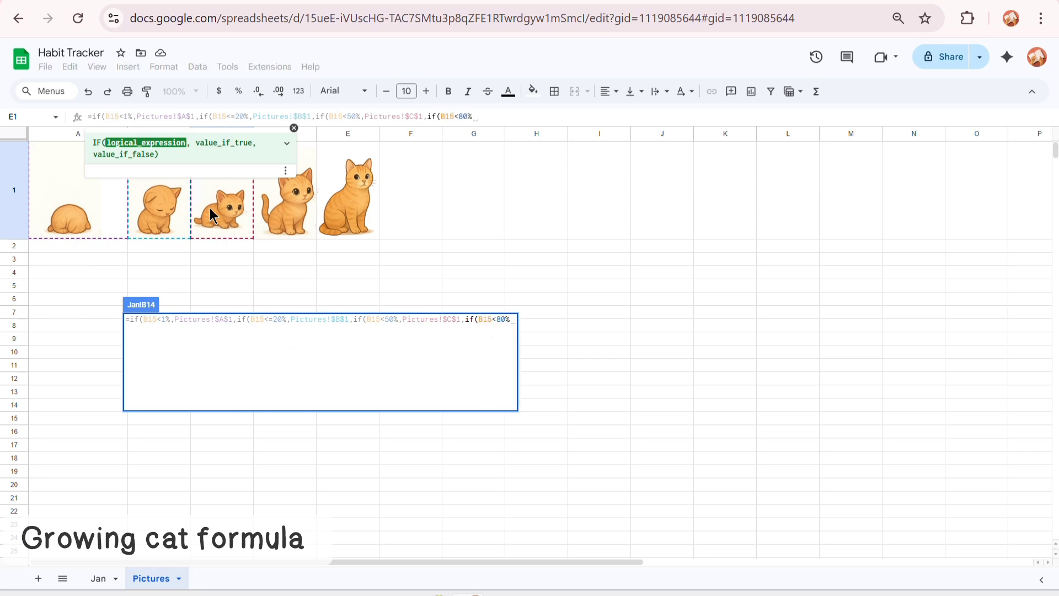
pyautogui.write(',')
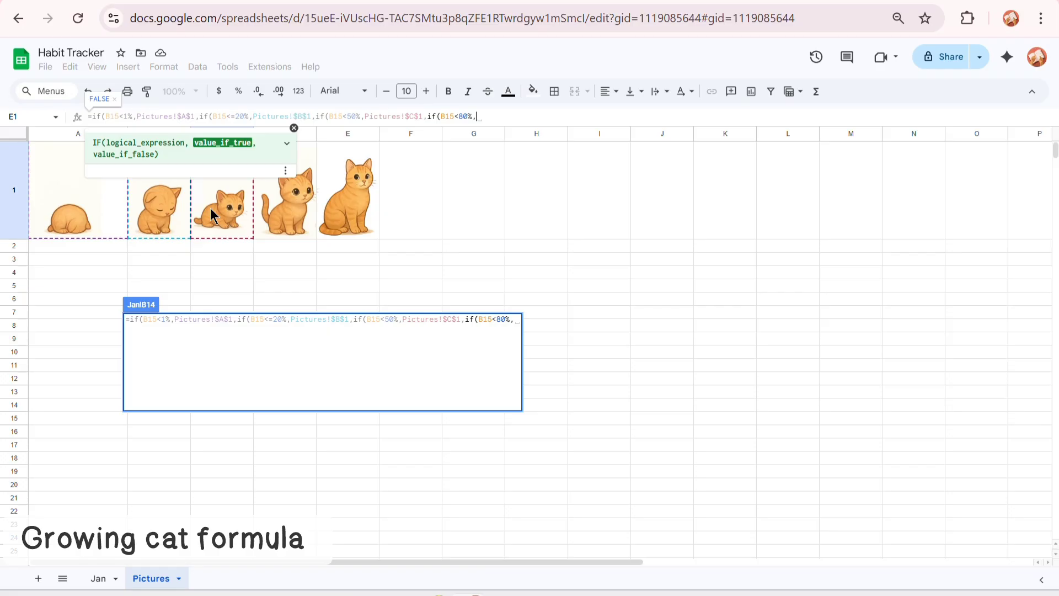
pyautogui.click(272, 213)
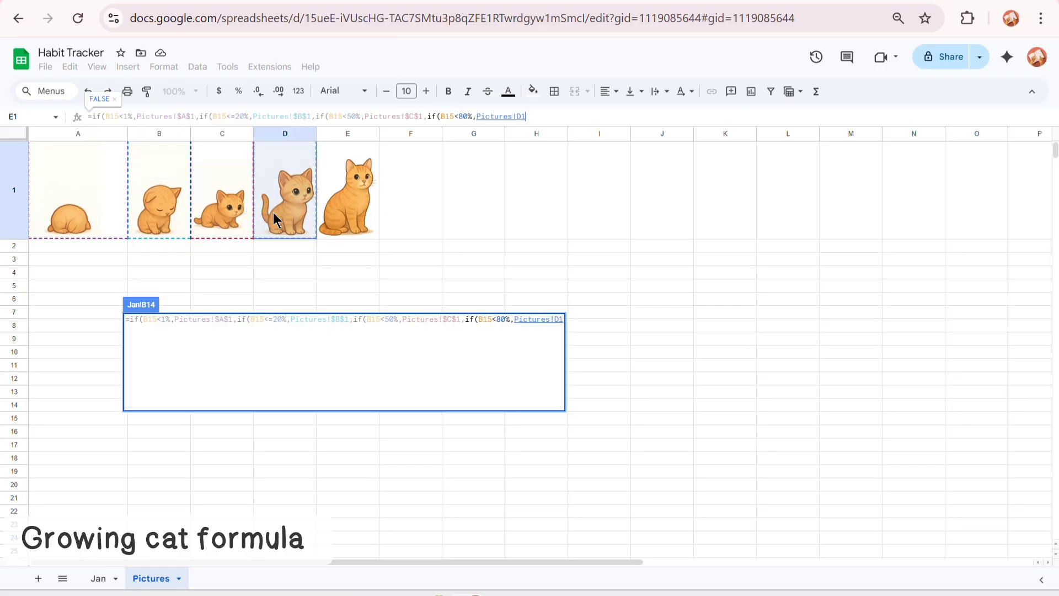
pyautogui.press('F4')
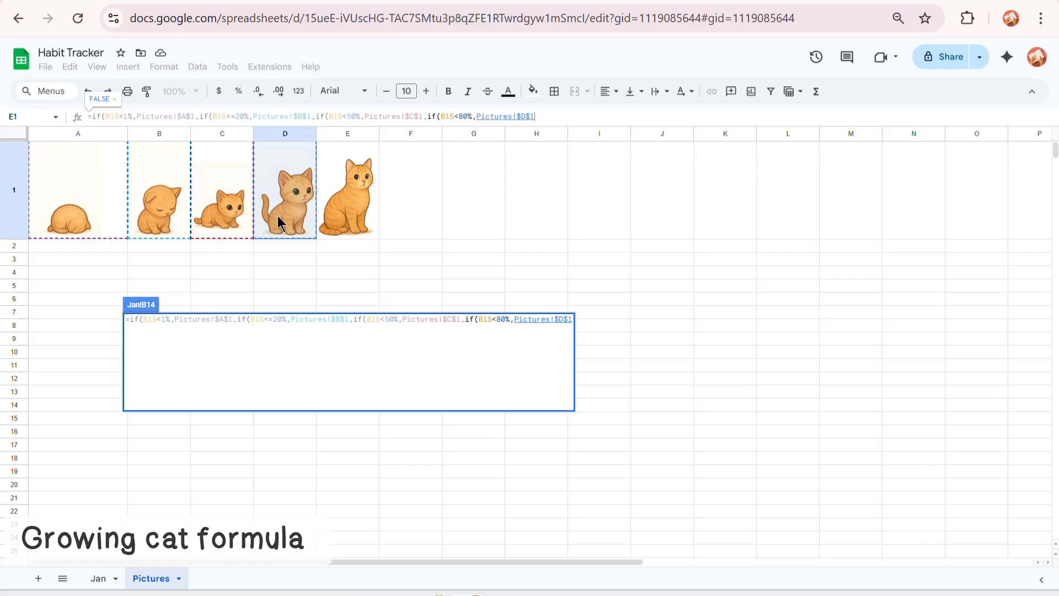
# Use the adult cat picture, Pictures!E1, as the final false value, then close all nested IFs and enter the formula.
pyautogui.write(',')
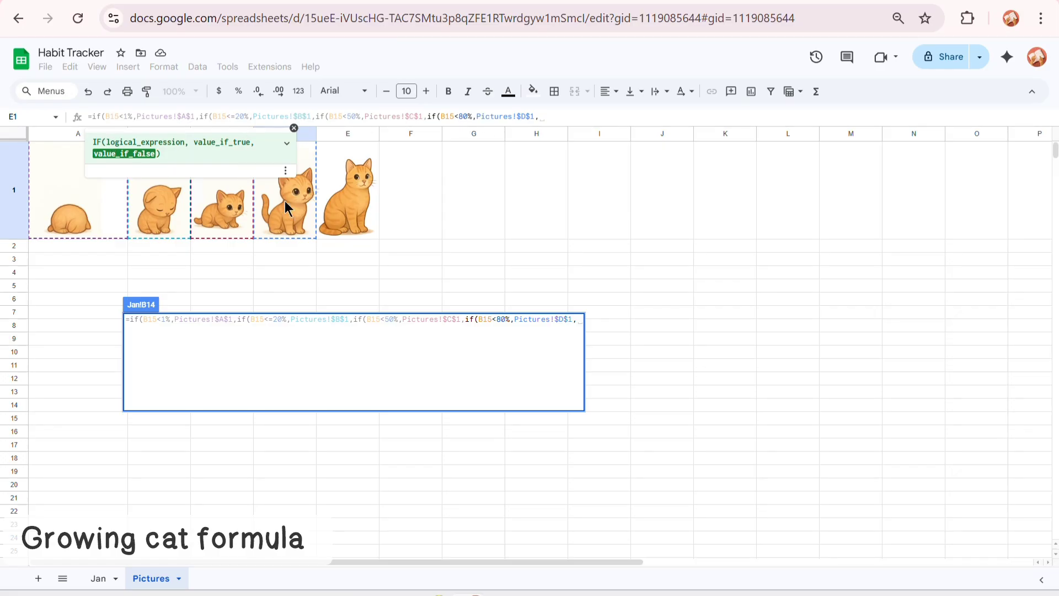
pyautogui.click(336, 203)
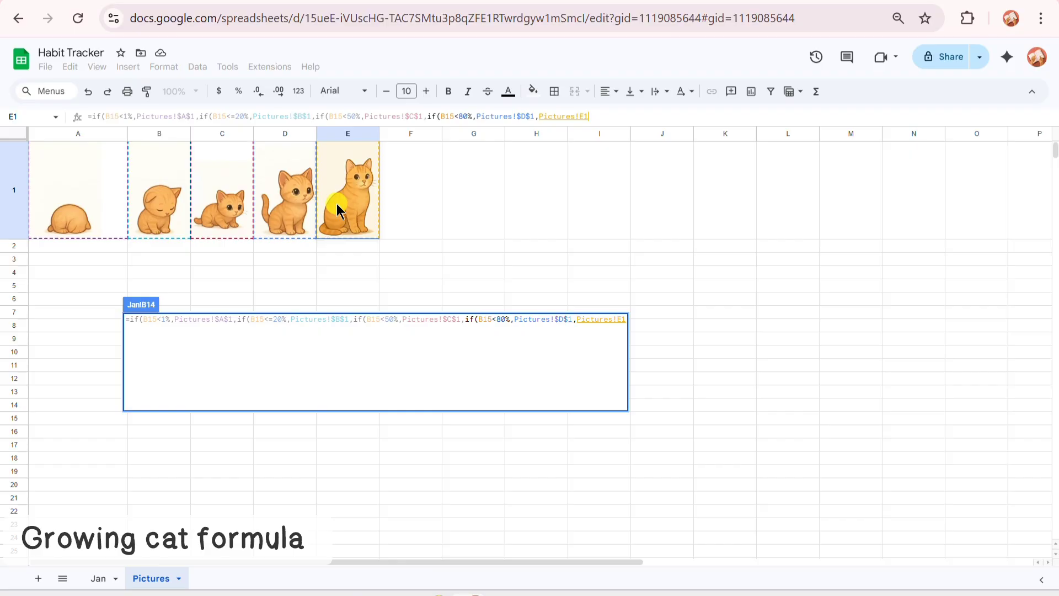
pyautogui.write(')))')
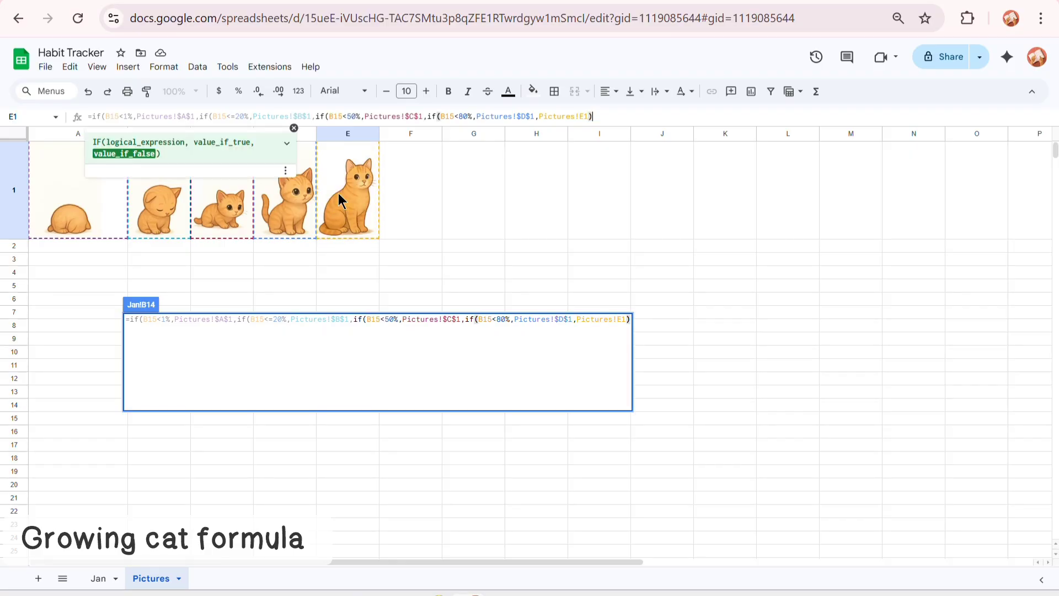
pyautogui.press('Return')
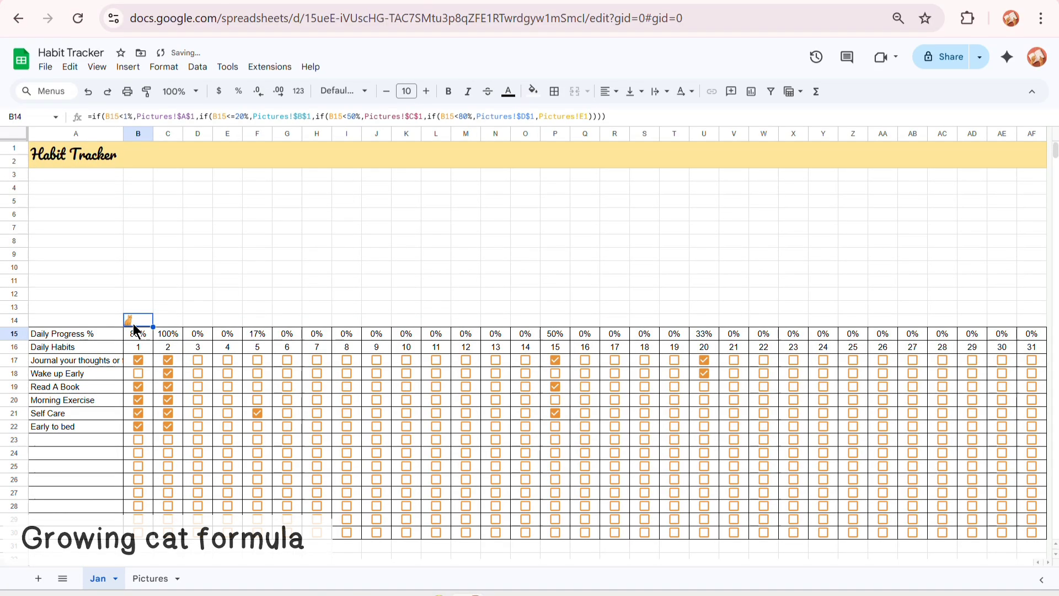
# Increase the height of row 14 on the Jan sheet to about three times that of the neighbouring rows.
pyautogui.click(14, 319)
pyautogui.moveTo(14, 319); pyautogui.dragTo(20, 352)
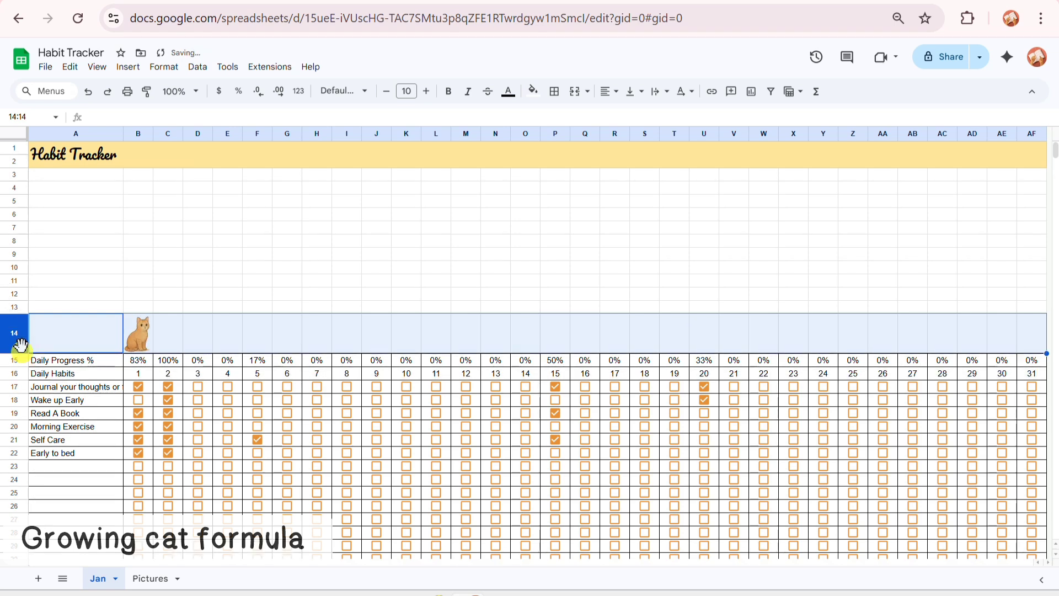
pyautogui.click(142, 339)
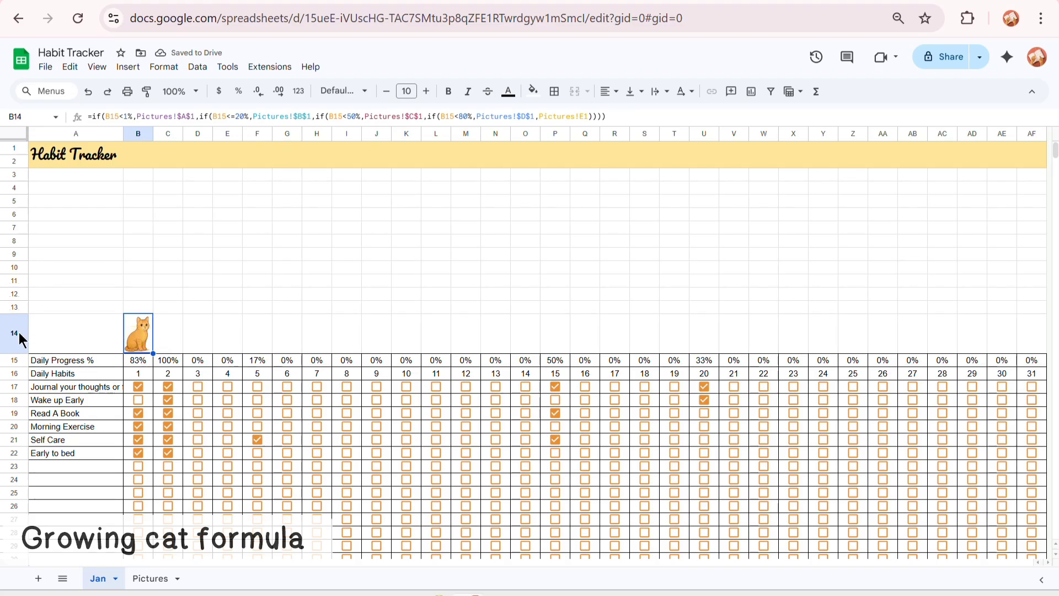
pyautogui.click(11, 336)
pyautogui.click(144, 335)
# Widen day columns B through AF together to make more room for the cat pictures.
pyautogui.click(133, 134)
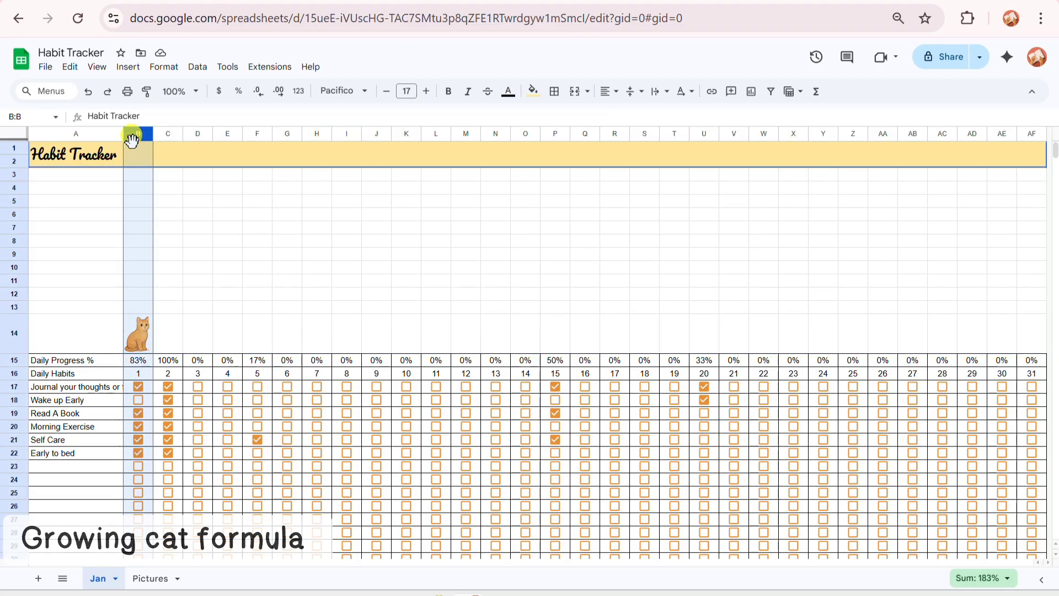
pyautogui.click(138, 227)
pyautogui.click(138, 134)
pyautogui.keyDown('shift'); pyautogui.click(1023, 133); pyautogui.keyUp('shift')
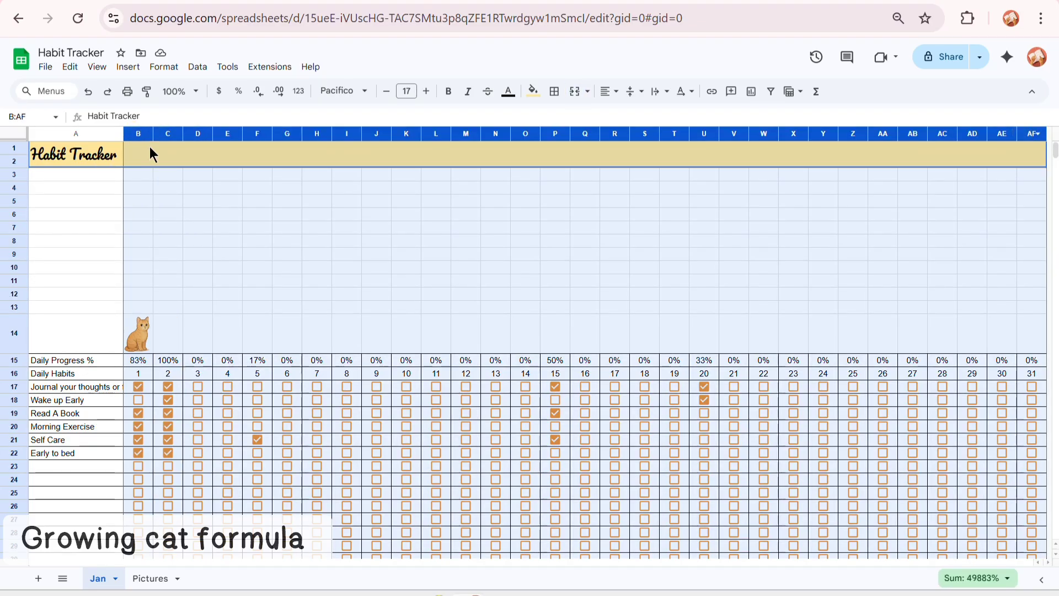
pyautogui.moveTo(152, 134); pyautogui.dragTo(173, 135)
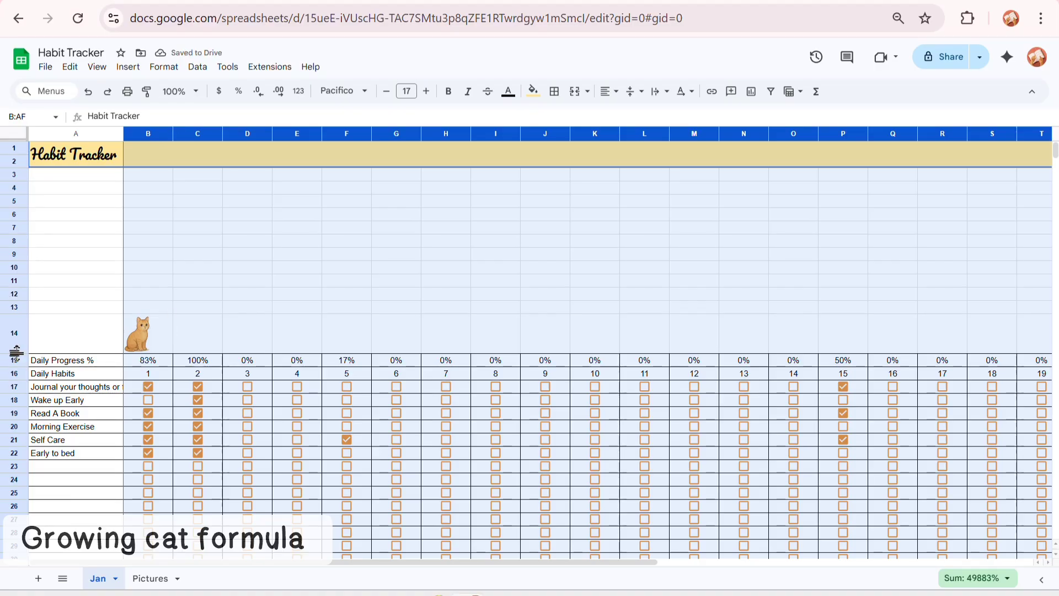
# Increase the height of row 14 to about four and a half times that of the neighbouring rows.
pyautogui.moveTo(15, 353); pyautogui.dragTo(16, 374)
pyautogui.click(185, 329)
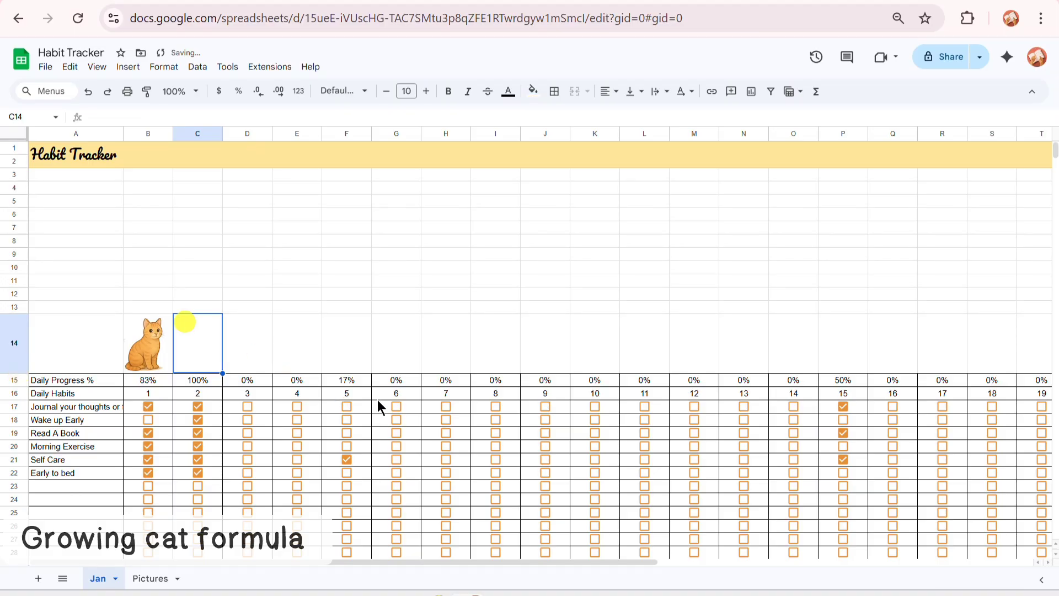
# Copy the cat picture formula from B14 across row 14 through day 31 in column AF.
pyautogui.click(156, 345)
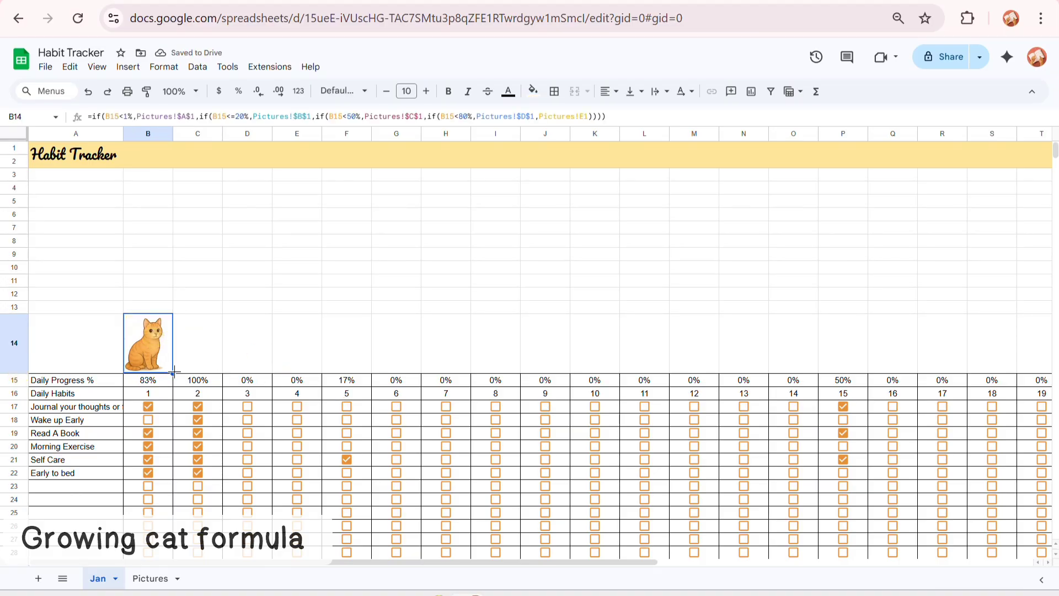
pyautogui.moveTo(172, 373); pyautogui.dragTo(1047, 353)
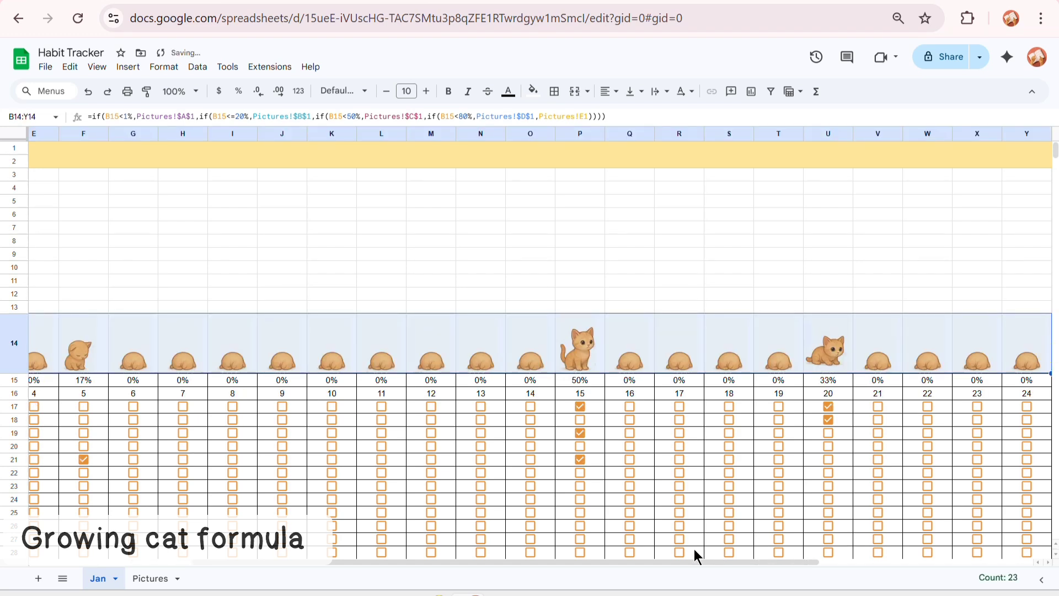
pyautogui.moveTo(690, 567); pyautogui.dragTo(1006, 563)
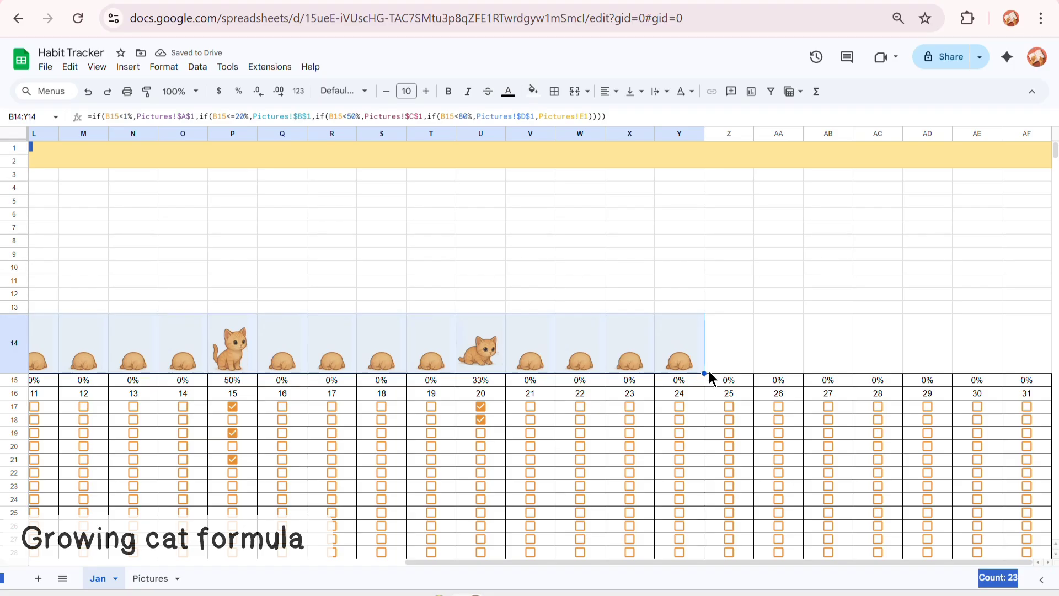
pyautogui.moveTo(704, 373); pyautogui.dragTo(1035, 372)
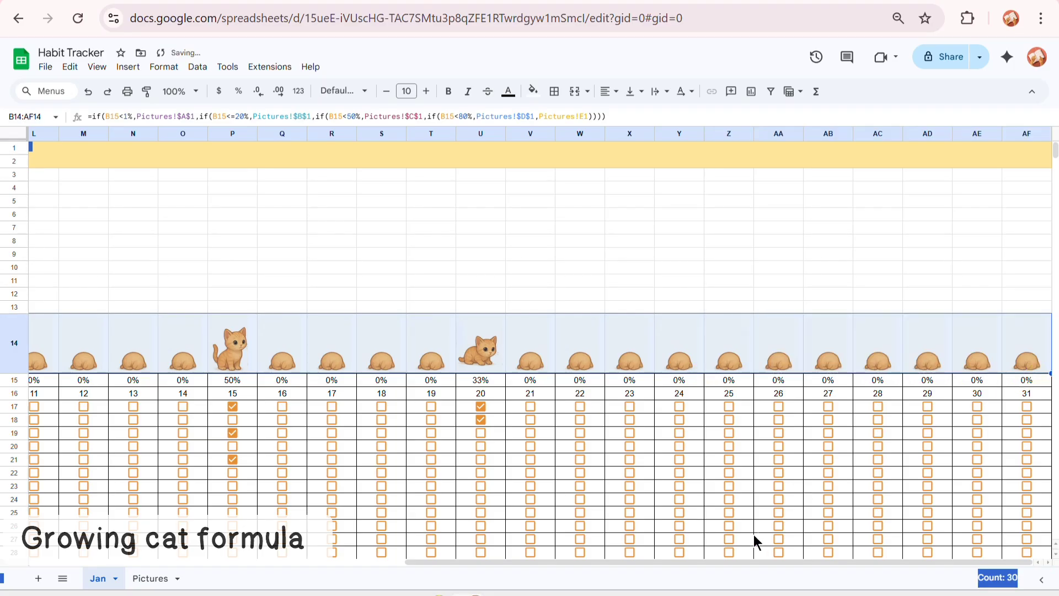
pyautogui.moveTo(713, 562); pyautogui.dragTo(338, 562)
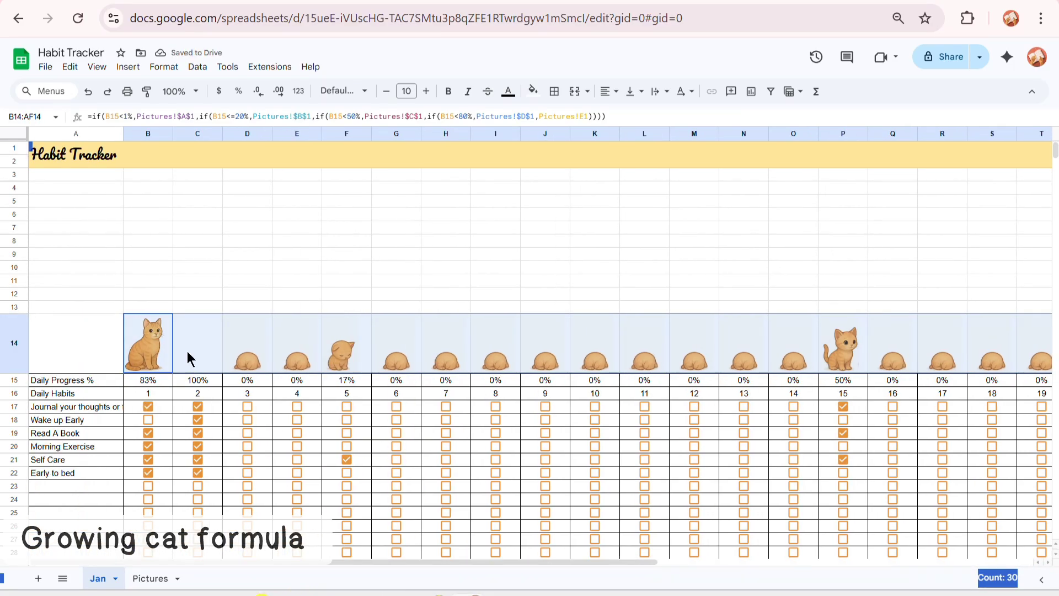
# Tick the day 3 checkboxes for all listed habits except Self Care to test the cat picture in D14.
pyautogui.click(91, 267)
pyautogui.click(181, 91)
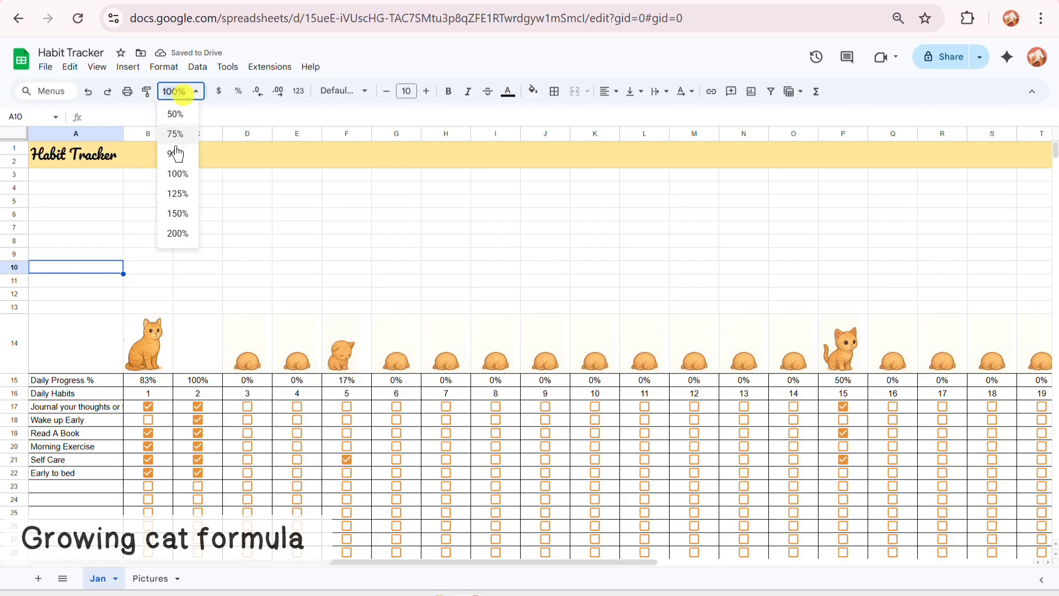
pyautogui.click(177, 193)
pyautogui.scroll(-5, 298, 331)
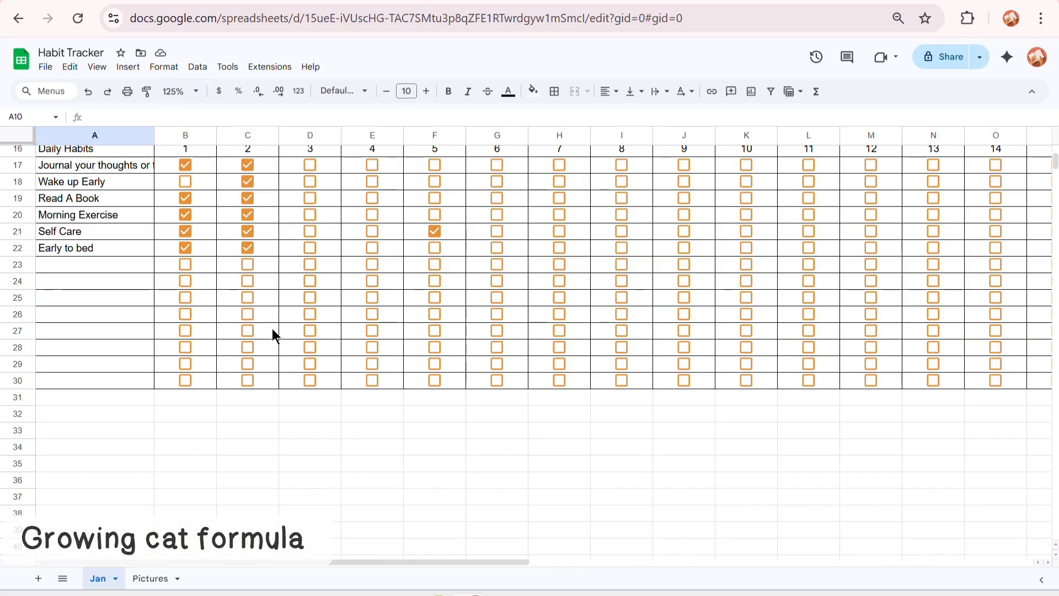
pyautogui.scroll(2, 273, 329)
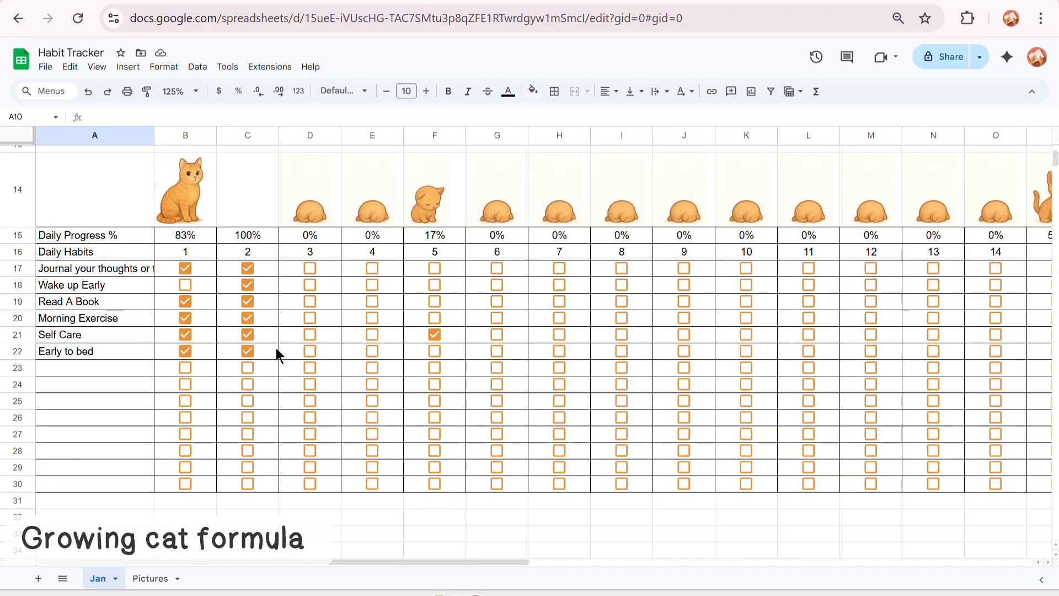
pyautogui.click(314, 265)
pyautogui.click(312, 285)
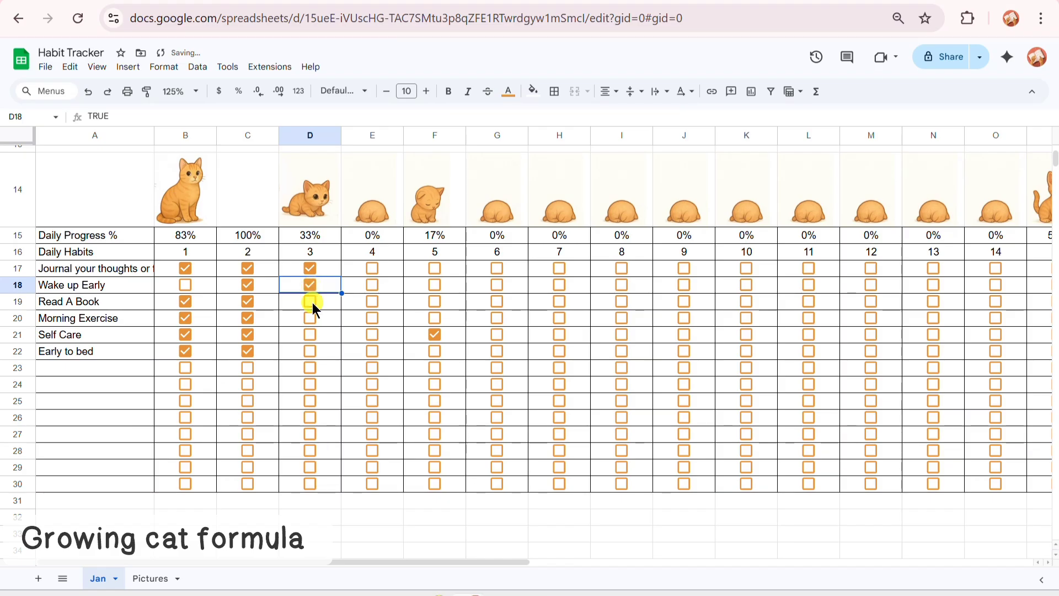
pyautogui.click(312, 302)
pyautogui.click(313, 317)
pyautogui.click(314, 335)
pyautogui.click(312, 334)
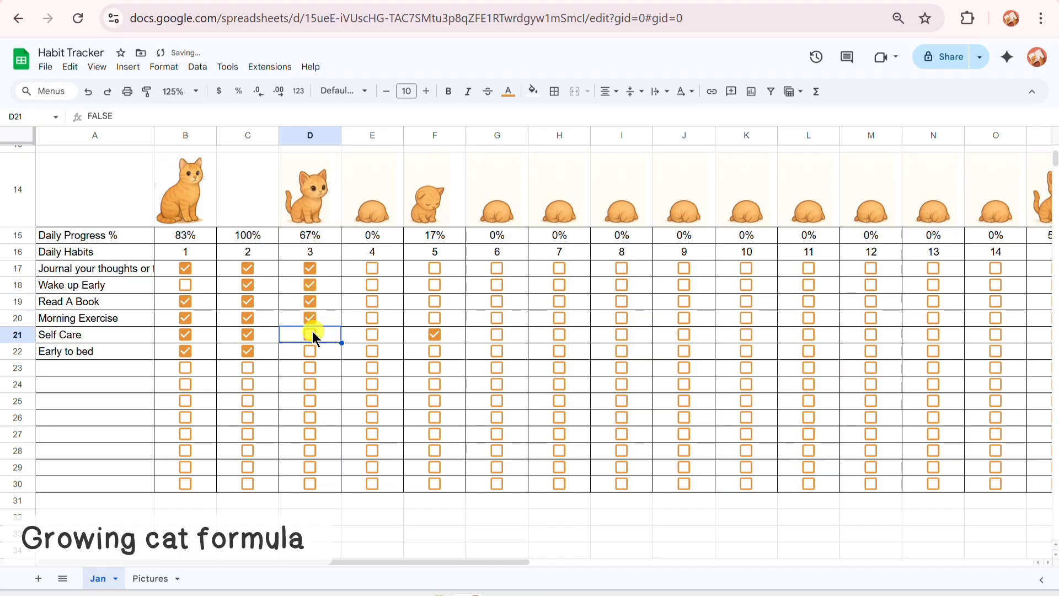
pyautogui.click(311, 352)
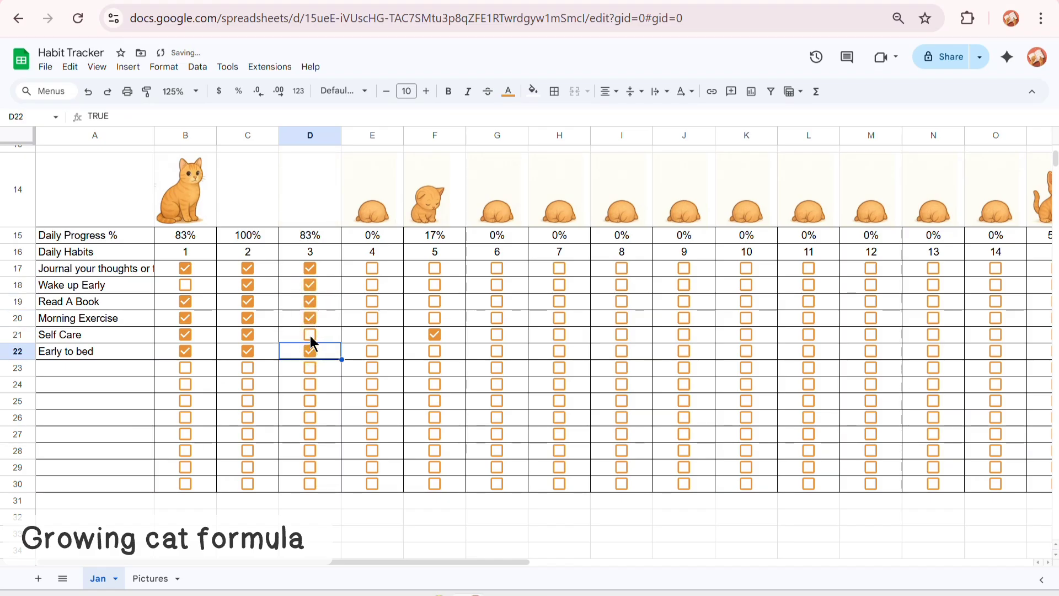
# Change the final picture reference in B14's nested IF formula to the absolute reference Pictures!$E$1.
pyautogui.click(322, 202)
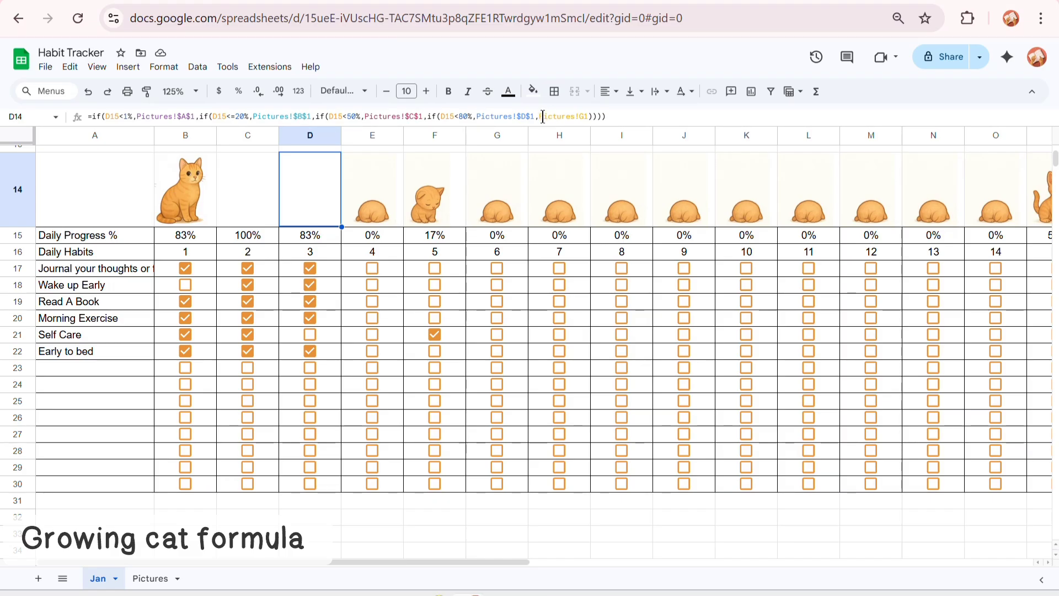
pyautogui.click(193, 204)
pyautogui.click(537, 115)
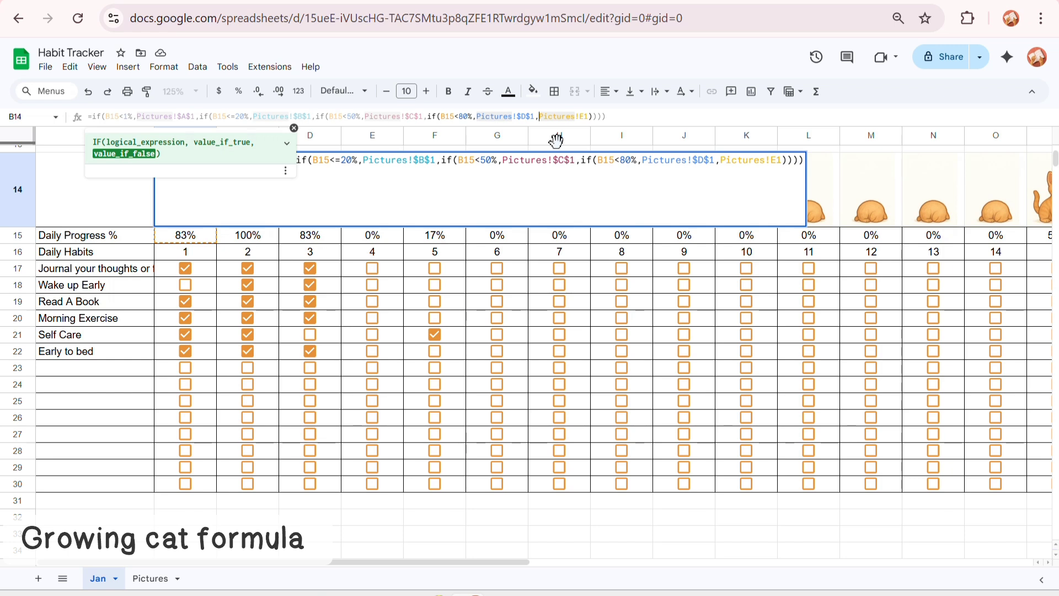
pyautogui.press('F4')
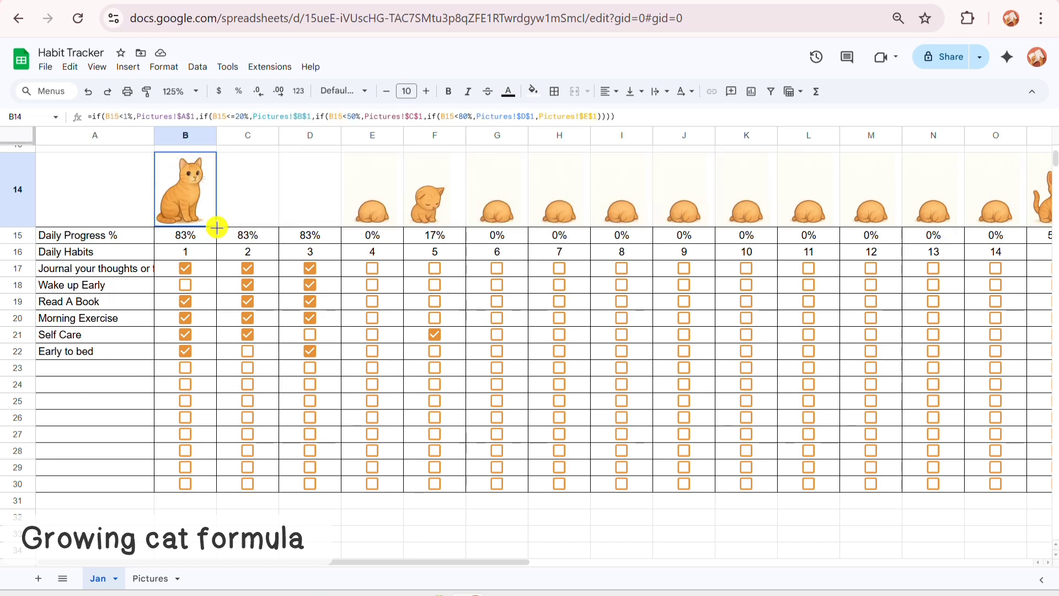
# Fill the corrected B14 formula across row 14 through AF14, replacing the earlier copies.
pyautogui.moveTo(216, 227); pyautogui.dragTo(1047, 223)
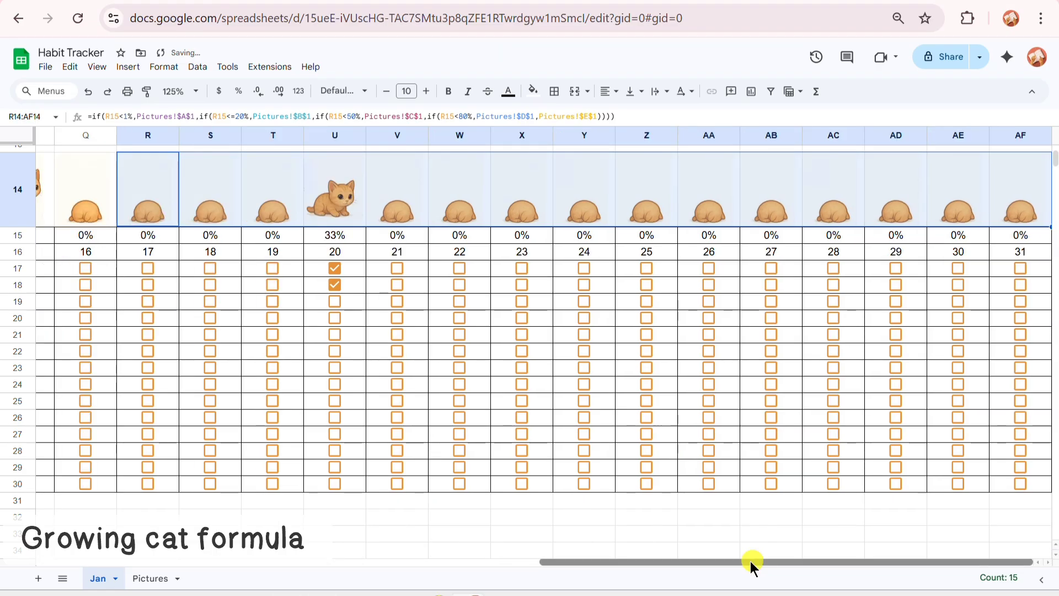
pyautogui.moveTo(751, 562); pyautogui.dragTo(160, 561)
pyautogui.click(165, 209)
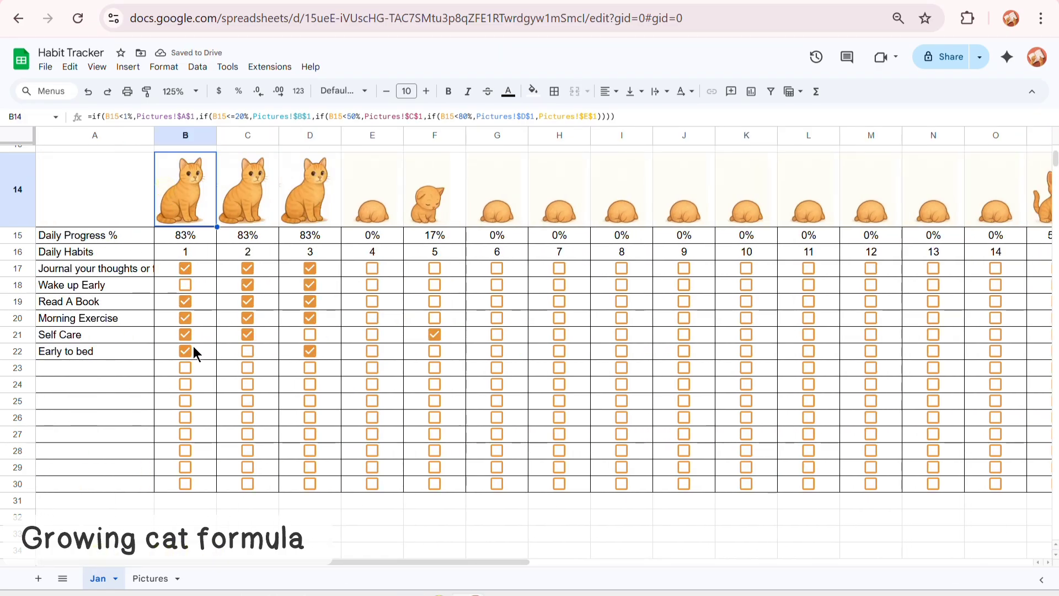
# Tick the day 1 checkbox for Wake up Early and check the cat picture in B14.
pyautogui.click(185, 284)
pyautogui.click(180, 177)
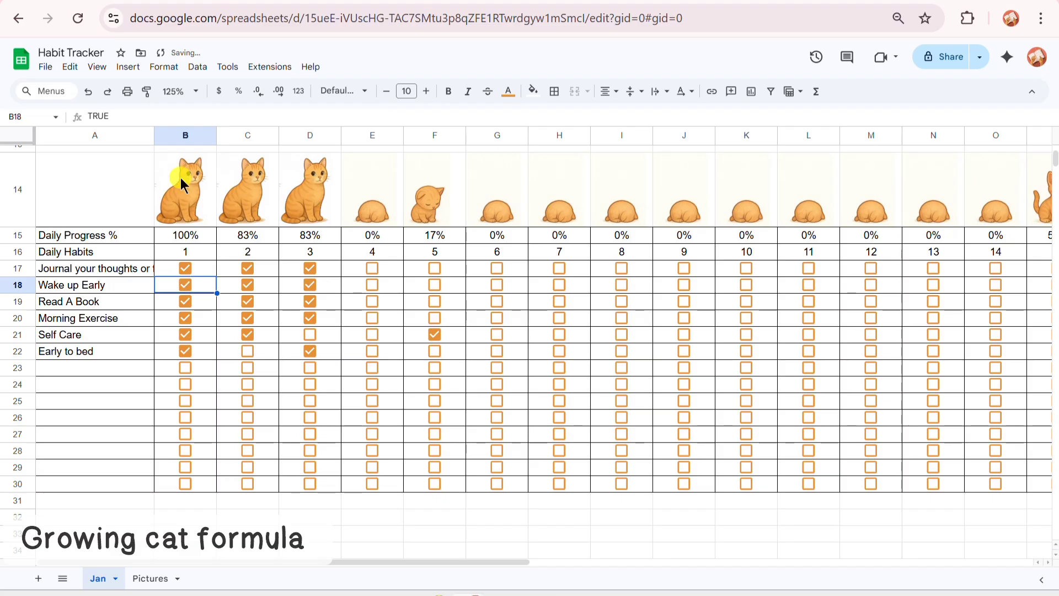
pyautogui.scroll(2, 180, 178)
pyautogui.scroll(1, 190, 284)
pyautogui.scroll(-2, 187, 386)
pyautogui.scroll(2, 176, 379)
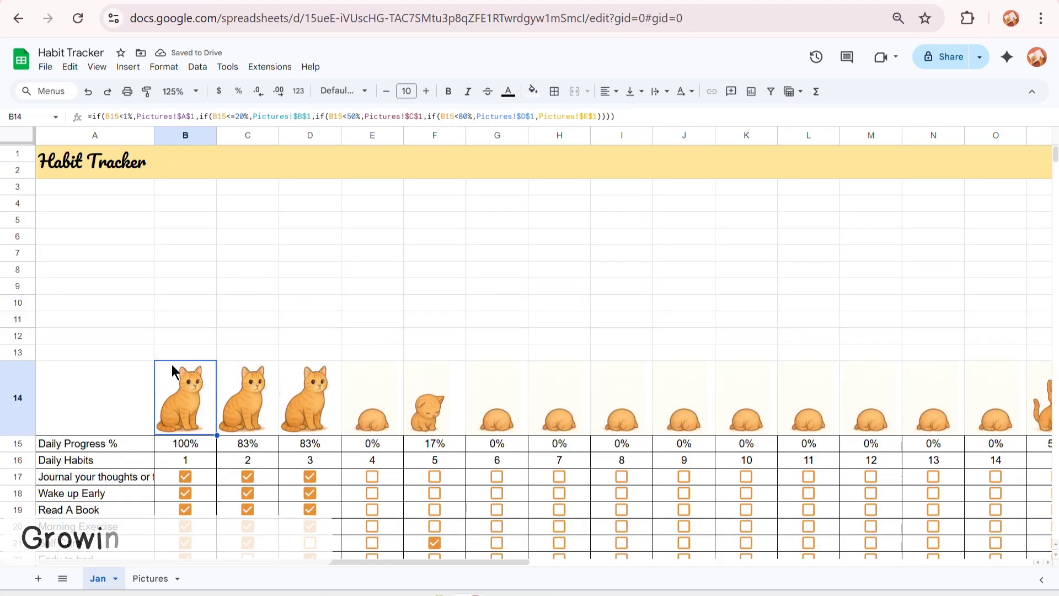
# Unmerge the Habit Tracker title block A1:AF2 and merge it again over A1:O2 only.
pyautogui.click(120, 367)
pyautogui.click(100, 164)
pyautogui.click(574, 91)
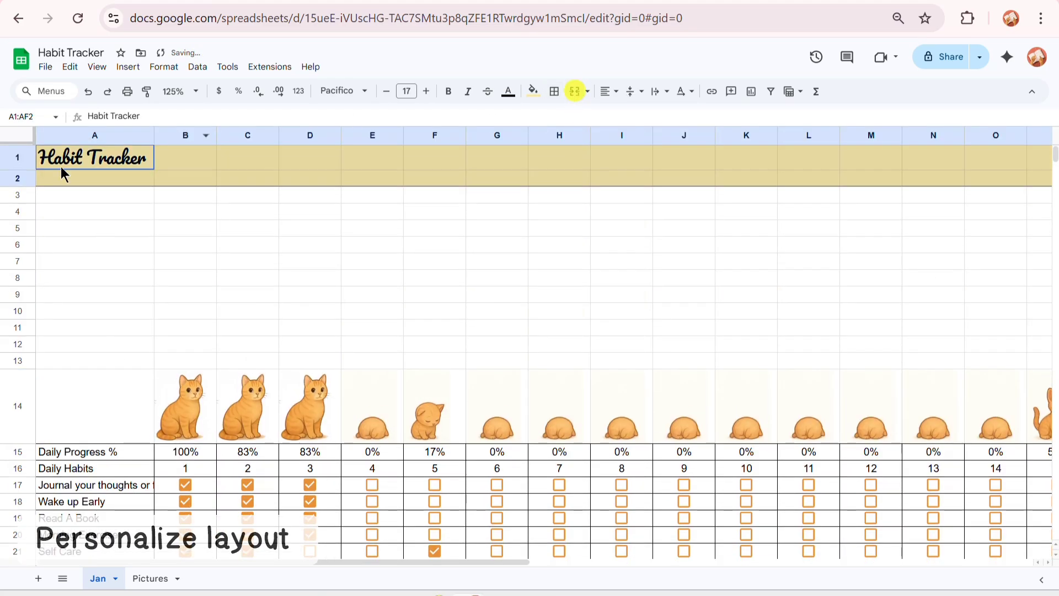
pyautogui.click(87, 164)
pyautogui.keyDown('shift'); pyautogui.click(974, 179); pyautogui.keyUp('shift')
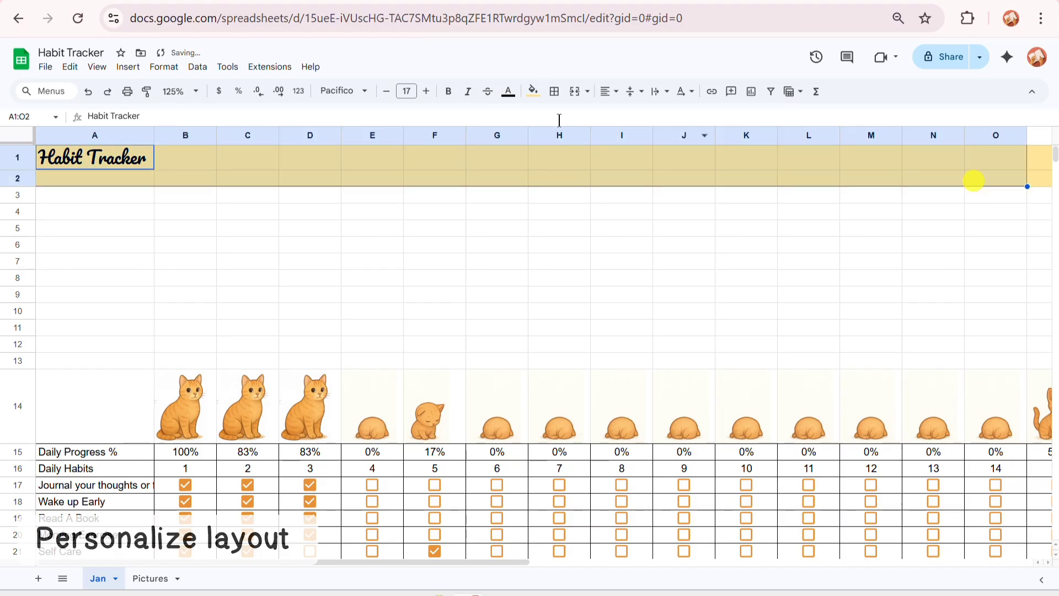
pyautogui.click(574, 95)
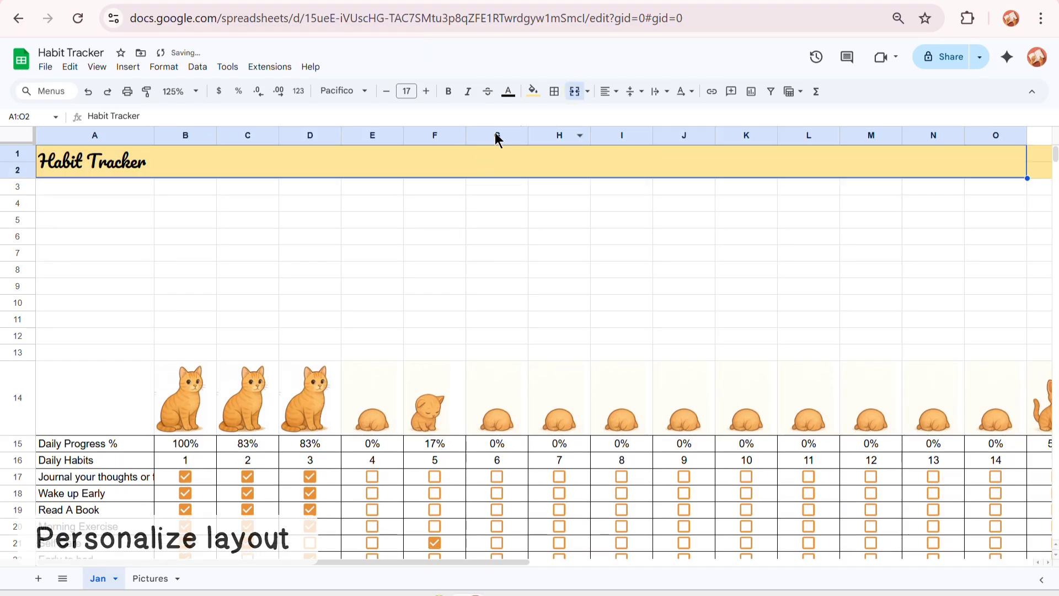
# Center the Habit Tracker title horizontally in the merged block A1:O2.
pyautogui.click(606, 93)
pyautogui.click(626, 112)
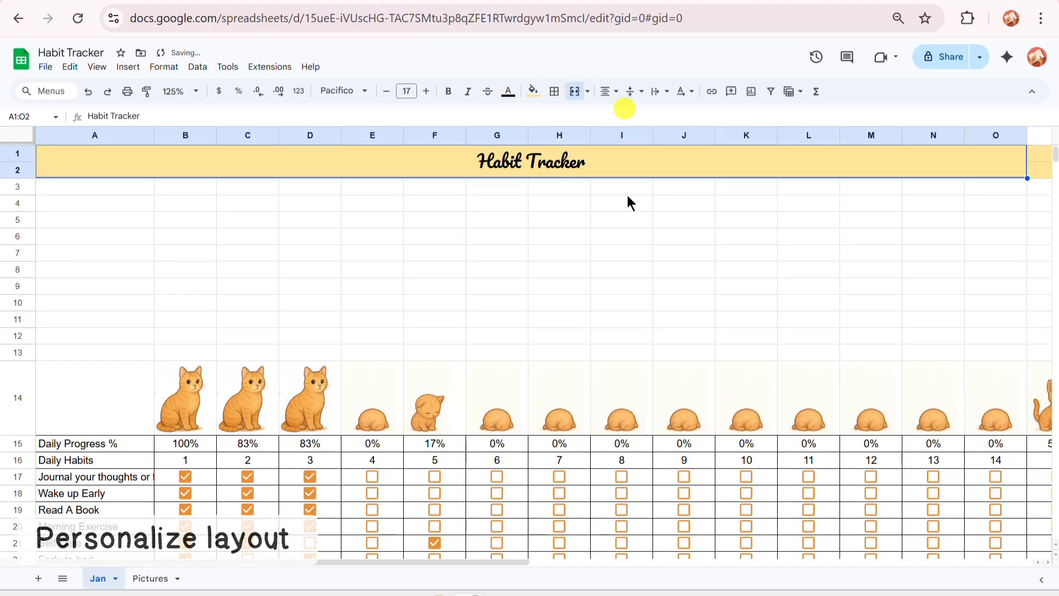
pyautogui.click(605, 206)
pyautogui.click(559, 236)
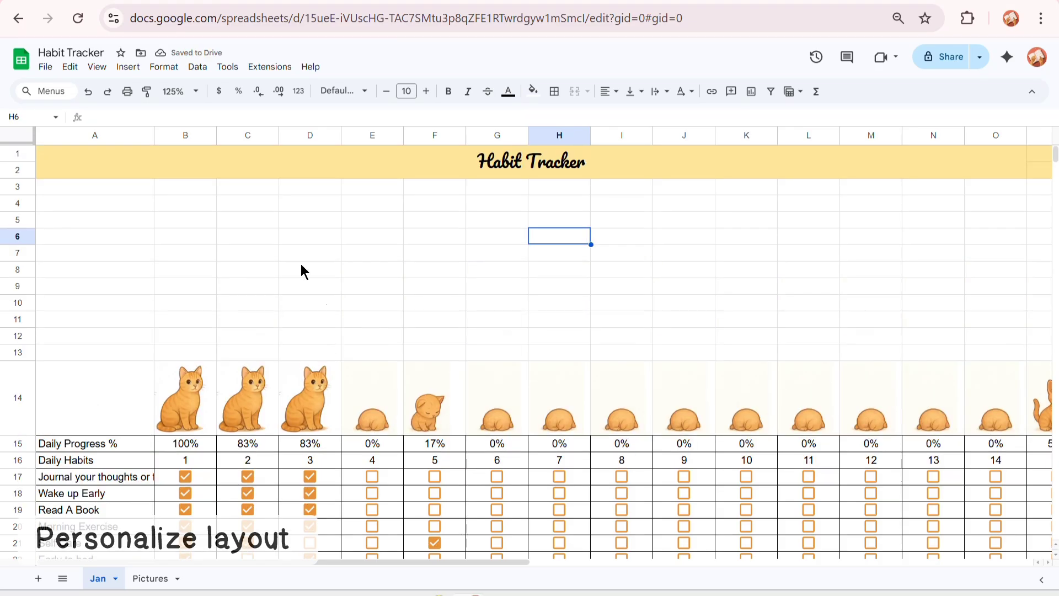
# Change the fill color of the merged title block A1:O2 to light orange 1.
pyautogui.click(310, 163)
pyautogui.click(533, 91)
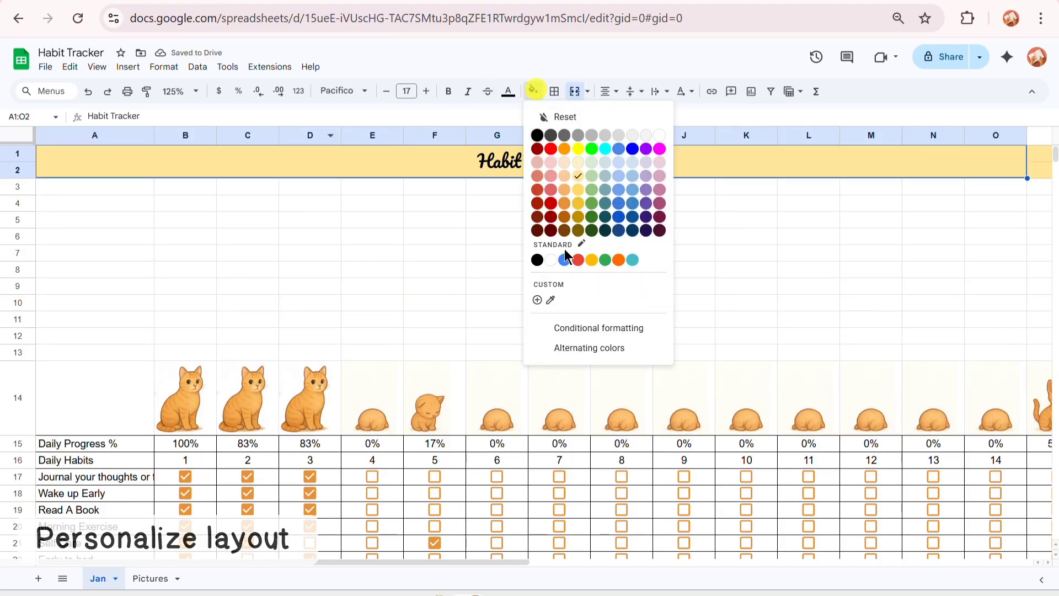
pyautogui.click(564, 189)
pyautogui.click(499, 232)
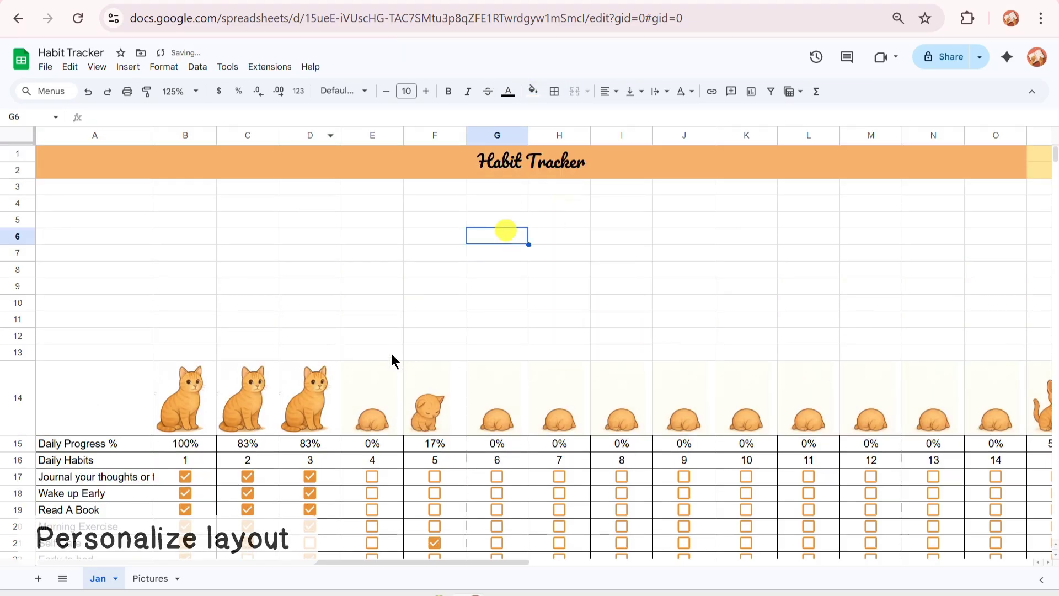
pyautogui.scroll(-5, 391, 355)
pyautogui.scroll(5, 389, 354)
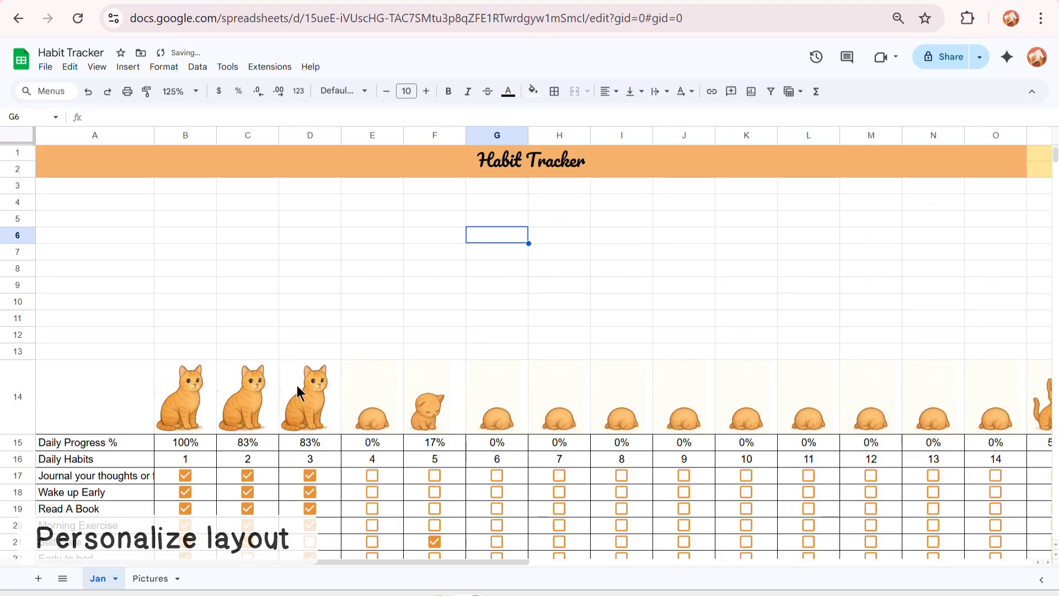
# Fill the Daily Progress % label in A15 with light orange 2 and the Daily Habits label in A16 with a darker orange.
pyautogui.click(138, 439)
pyautogui.click(533, 91)
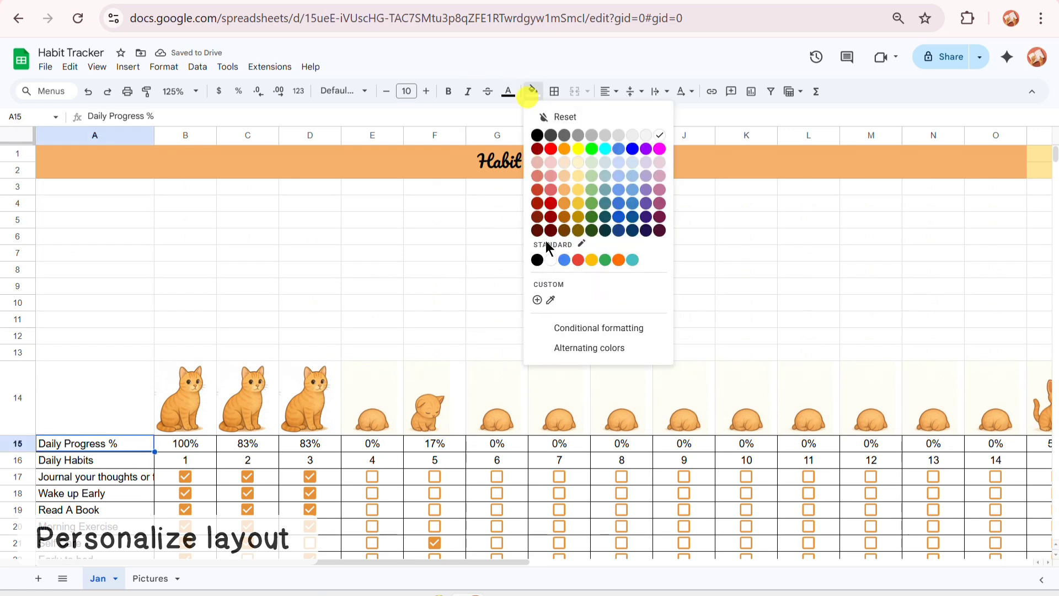
pyautogui.click(564, 177)
pyautogui.click(121, 459)
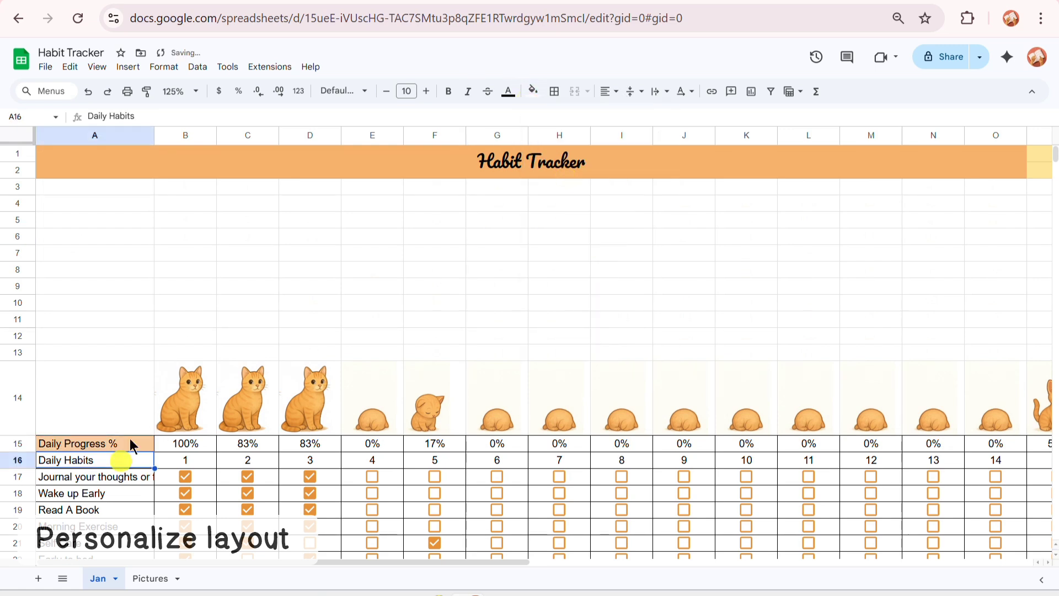
pyautogui.click(533, 91)
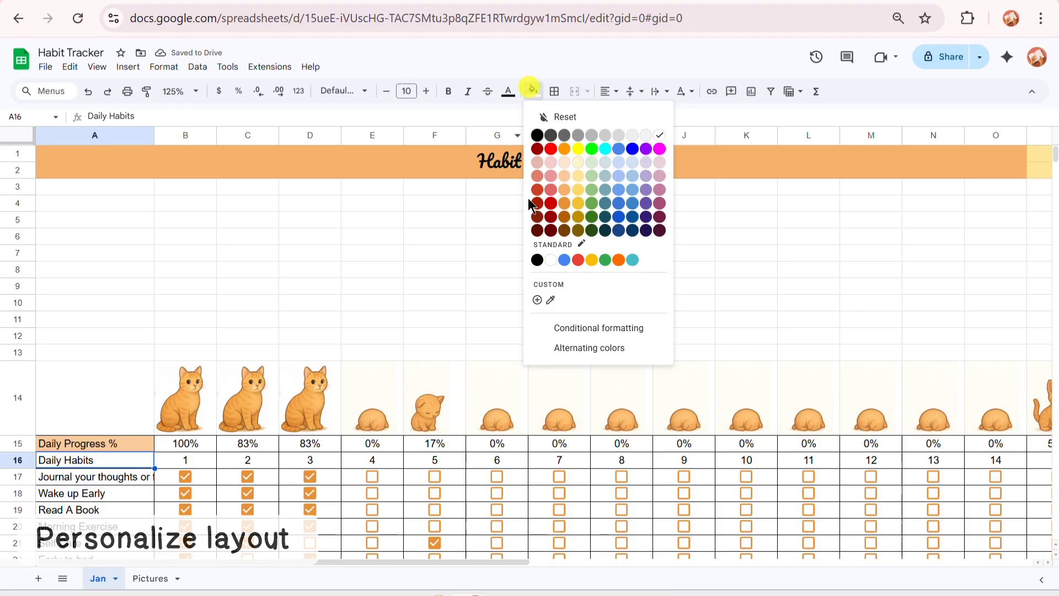
pyautogui.click(564, 201)
pyautogui.click(303, 302)
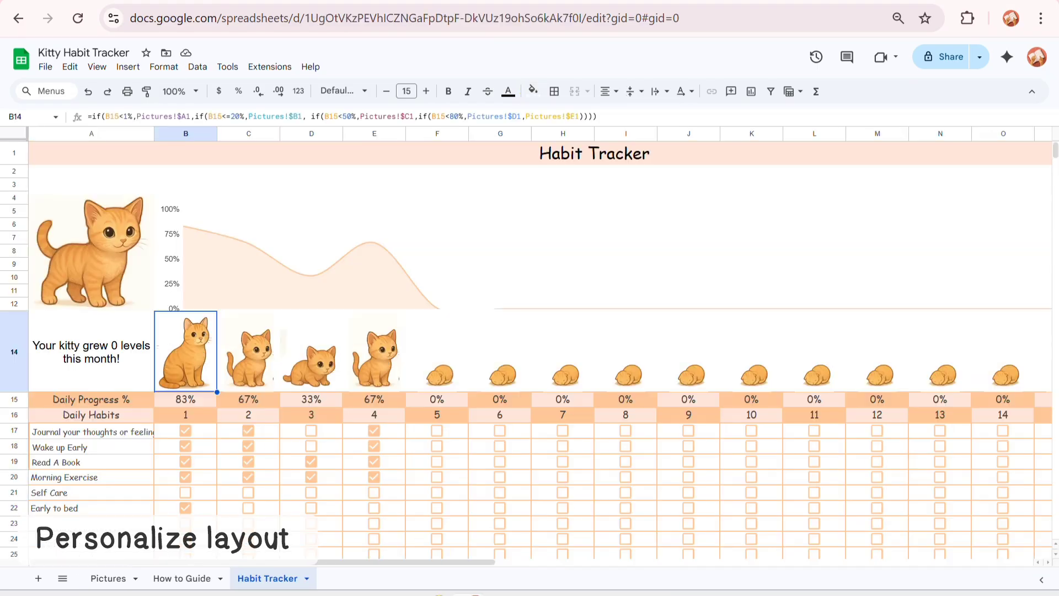
# In the Kitty Habit Tracker example, tick Self Care for day 1 plus Self Care and Early to bed for day 2 to test A14's progress statement.
pyautogui.click(114, 277)
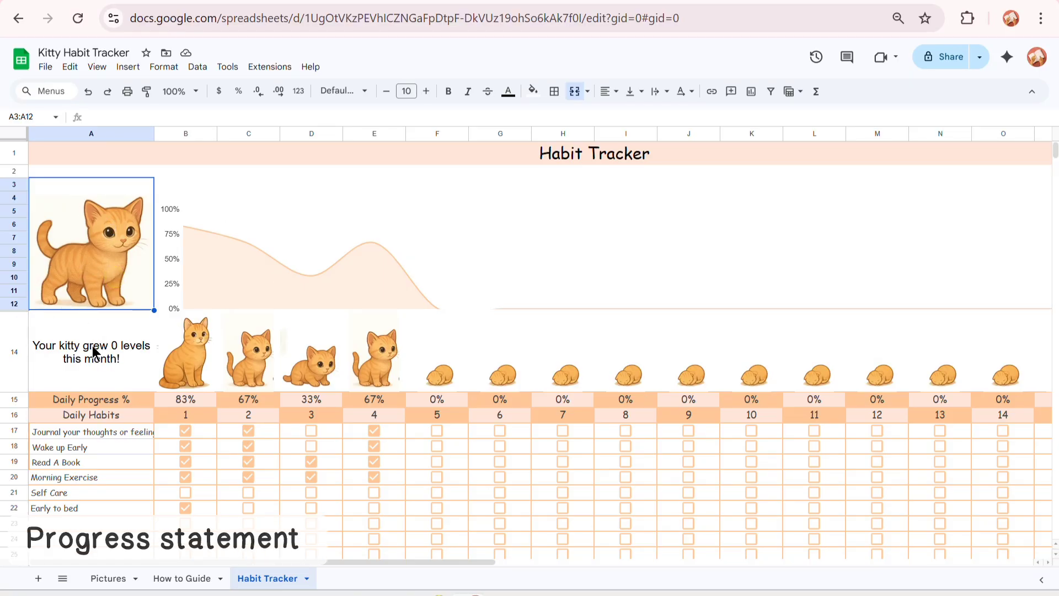
pyautogui.click(186, 493)
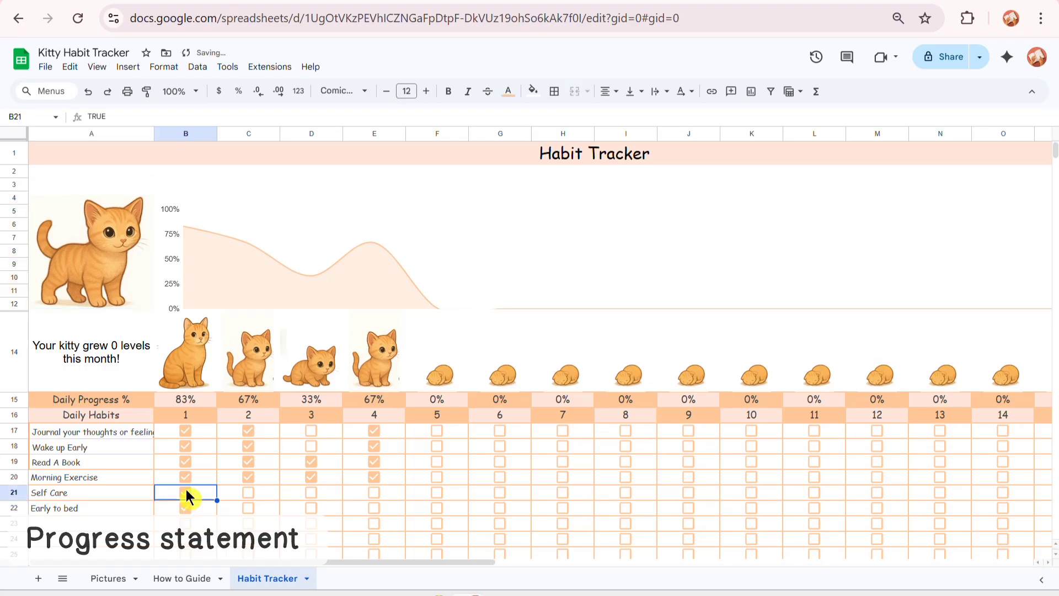
pyautogui.click(188, 400)
pyautogui.click(74, 347)
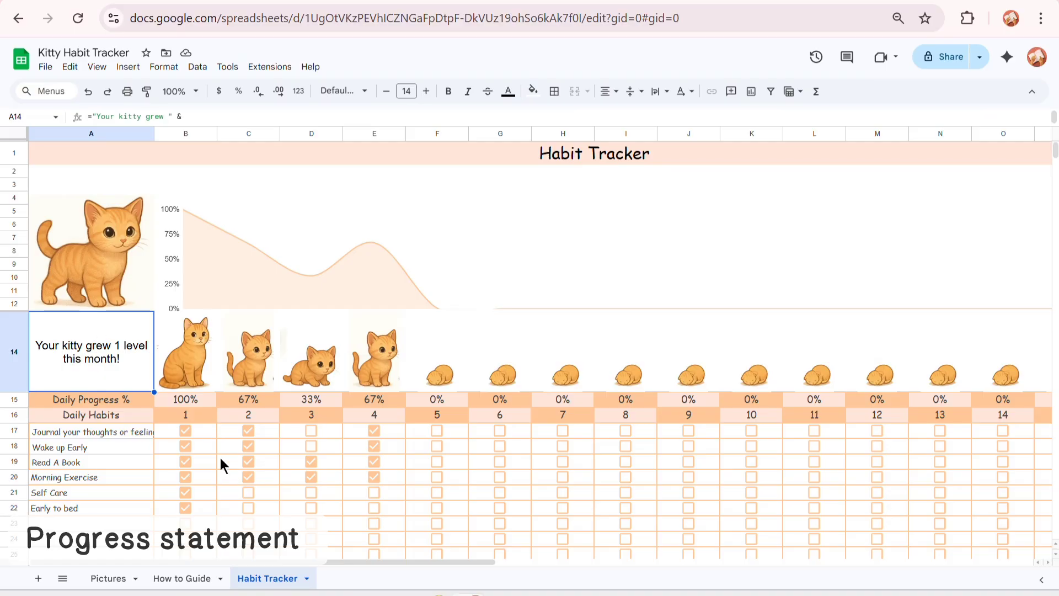
pyautogui.click(249, 493)
pyautogui.click(248, 507)
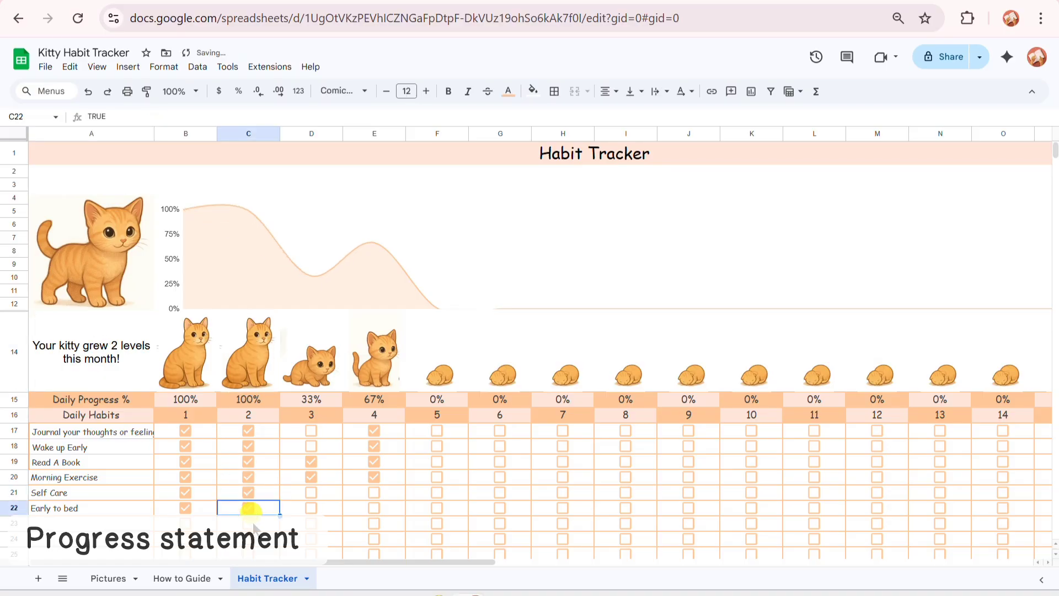
# Examine the A14 progress statement and the Daily Progress % formulas in row 15 of the example, enlarging the formula view.
pyautogui.click(84, 355)
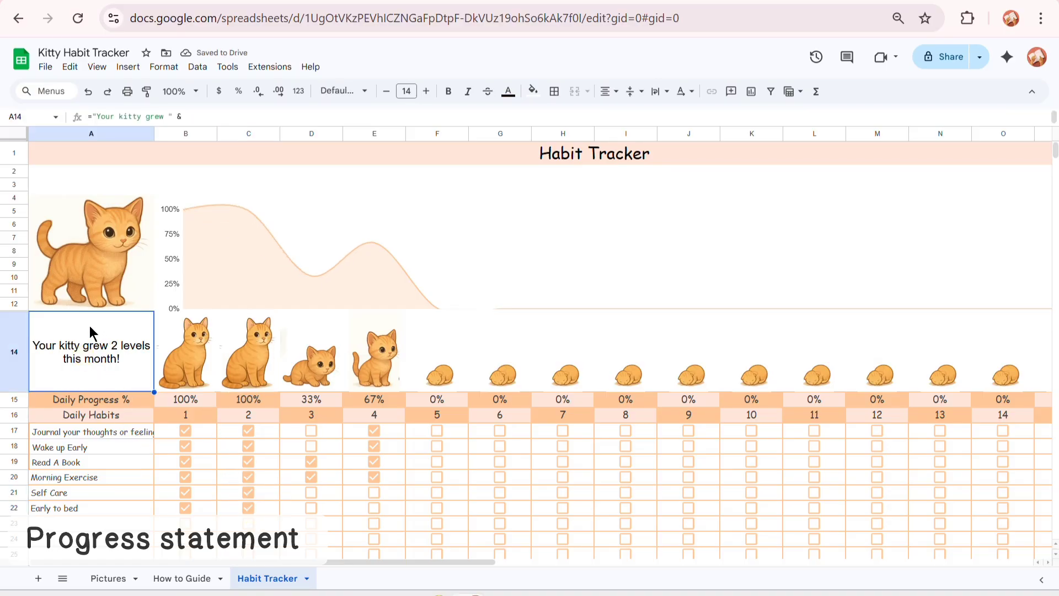
pyautogui.click(96, 275)
pyautogui.click(112, 353)
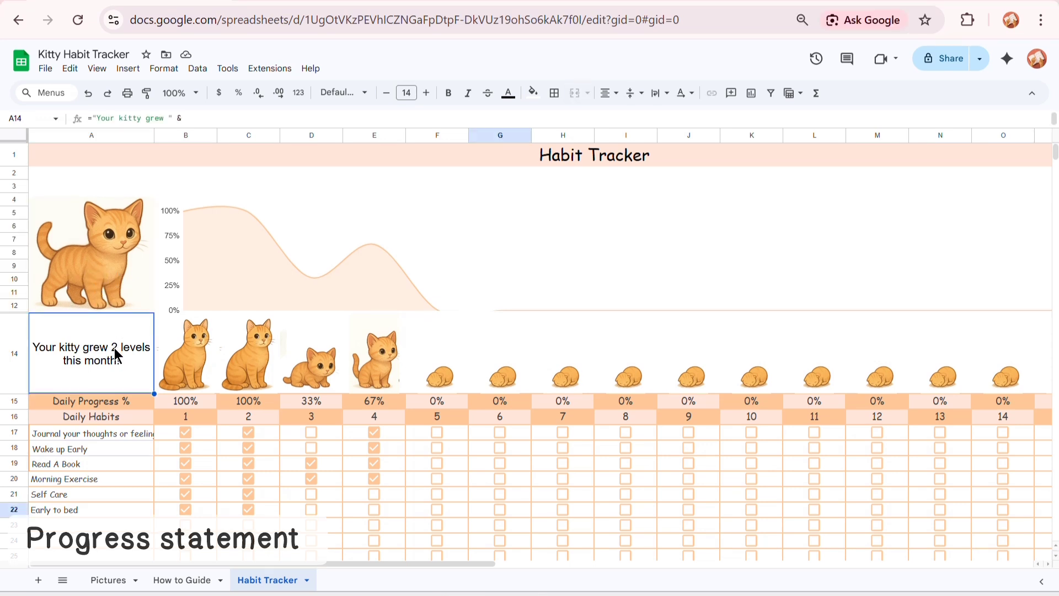
pyautogui.moveTo(165, 402); pyautogui.dragTo(296, 409)
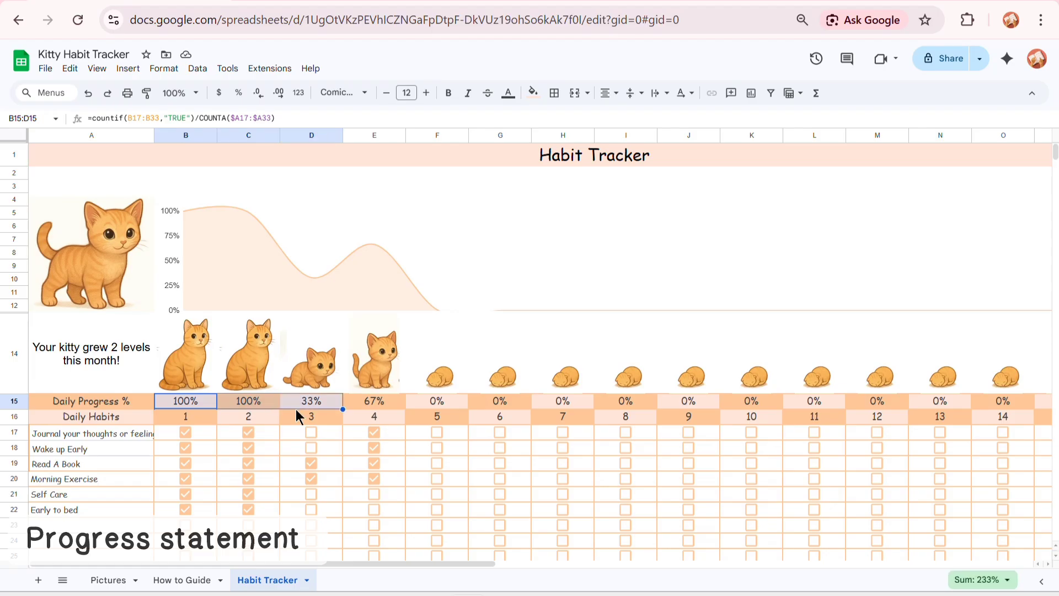
pyautogui.click(248, 401)
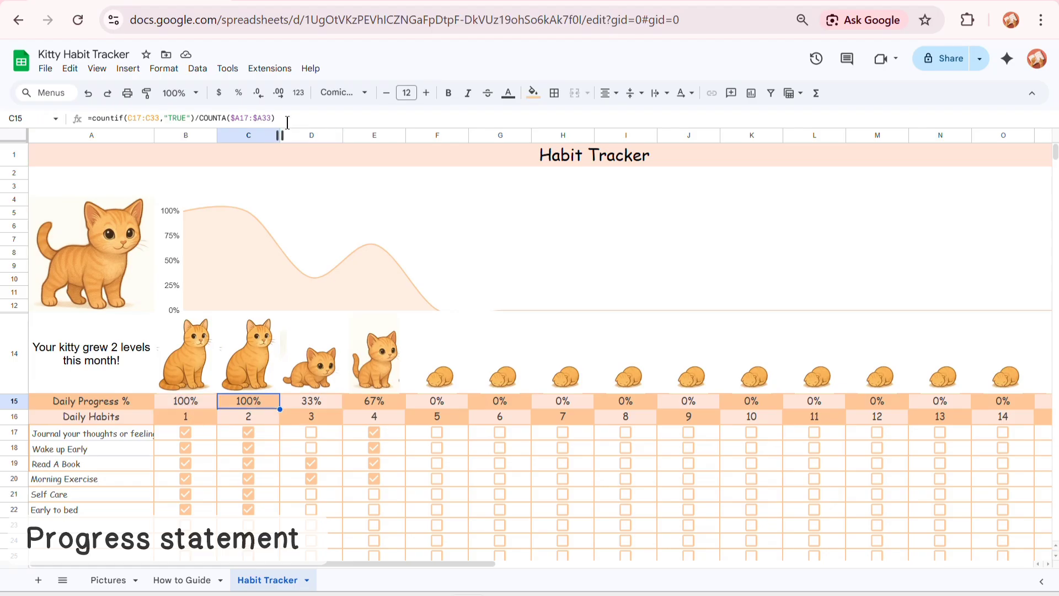
pyautogui.moveTo(287, 128); pyautogui.dragTo(288, 183)
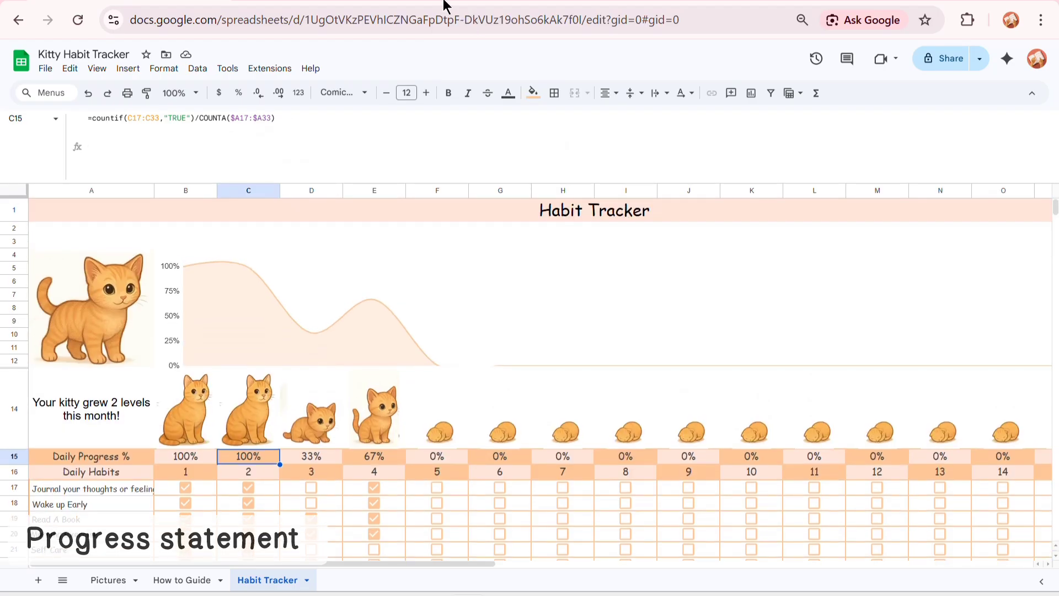
pyautogui.click(444, 3)
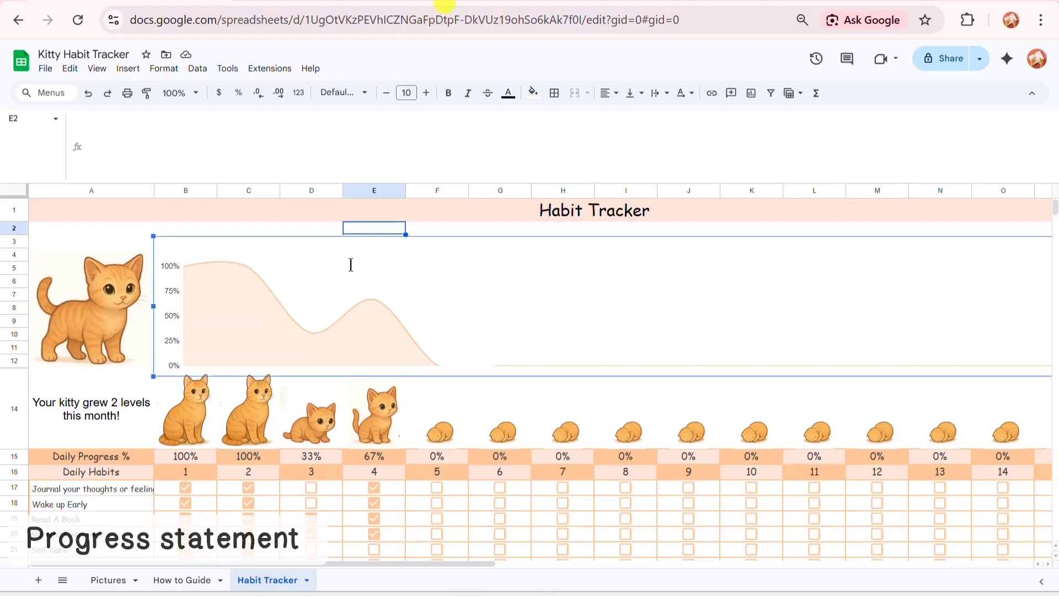
pyautogui.click(110, 417)
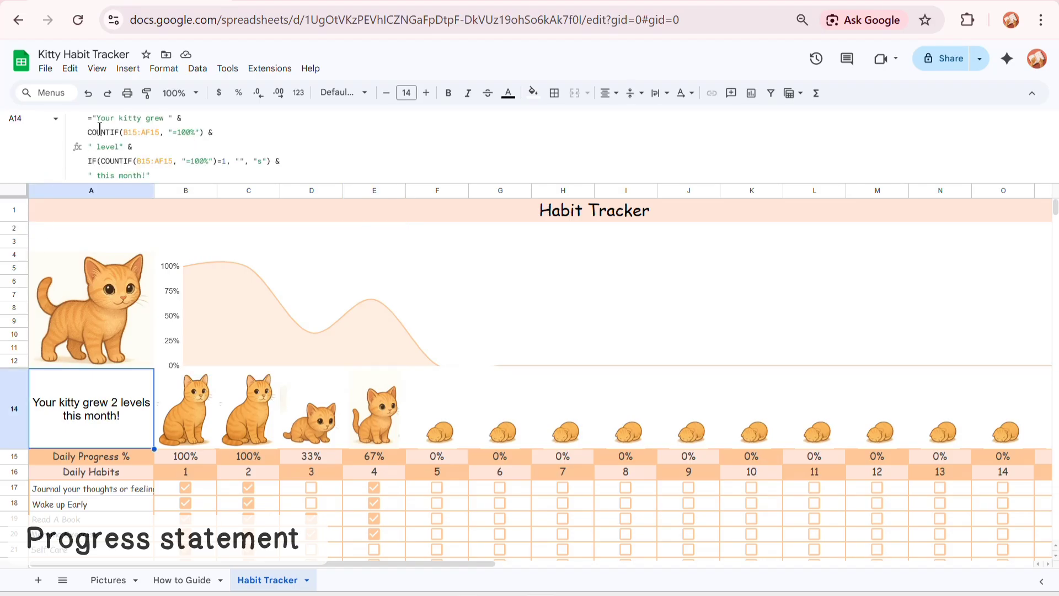
# Examine the "Your kitty grew " text and the COUNTIF(B15:AF15, "=100%") part of A14's formula in the example.
pyautogui.moveTo(92, 118); pyautogui.dragTo(173, 118)
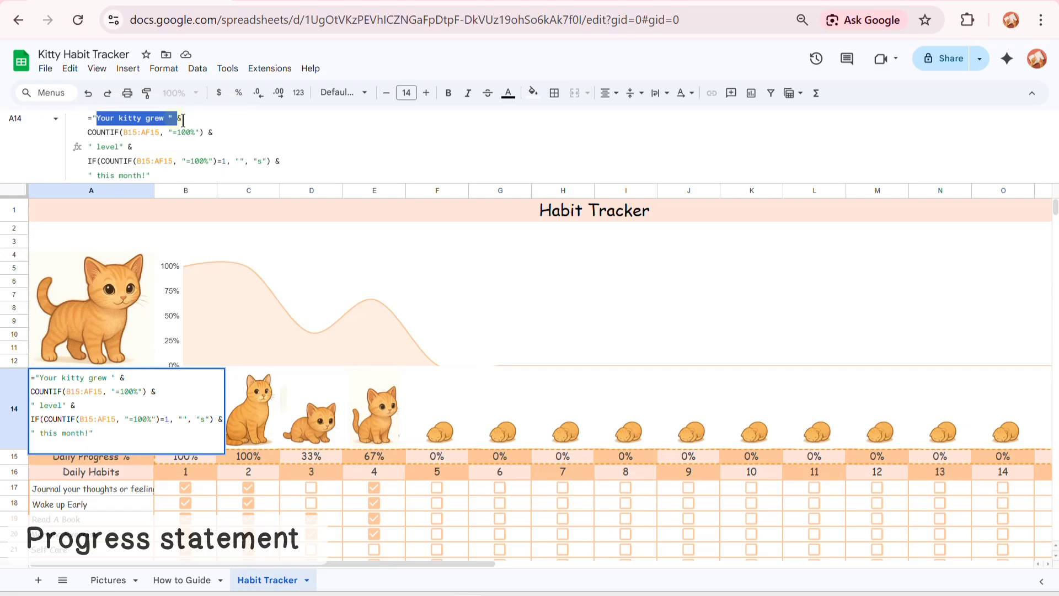
pyautogui.click(177, 118)
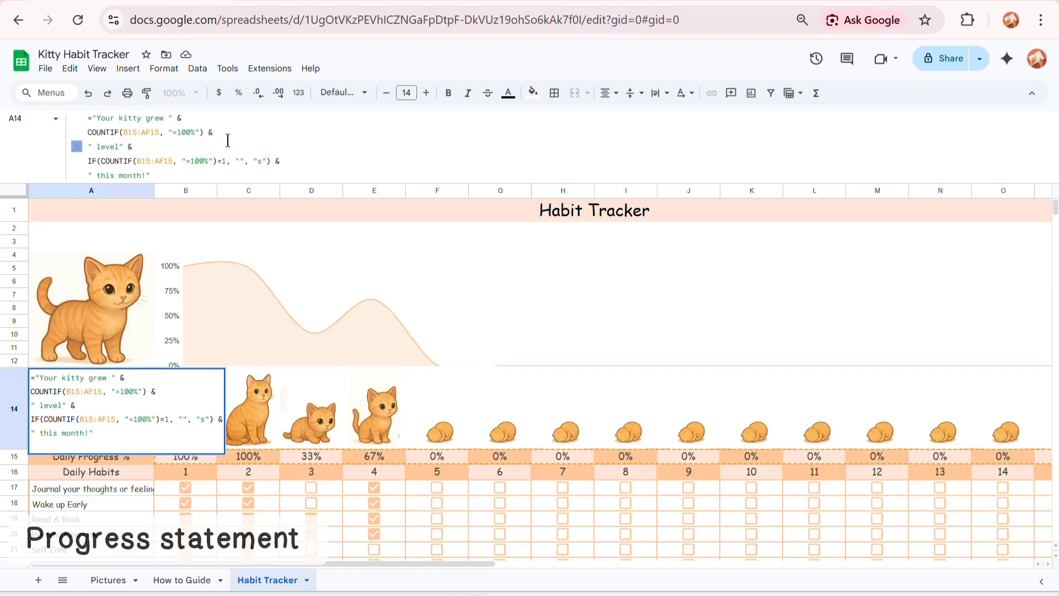
pyautogui.moveTo(214, 132); pyautogui.dragTo(89, 128)
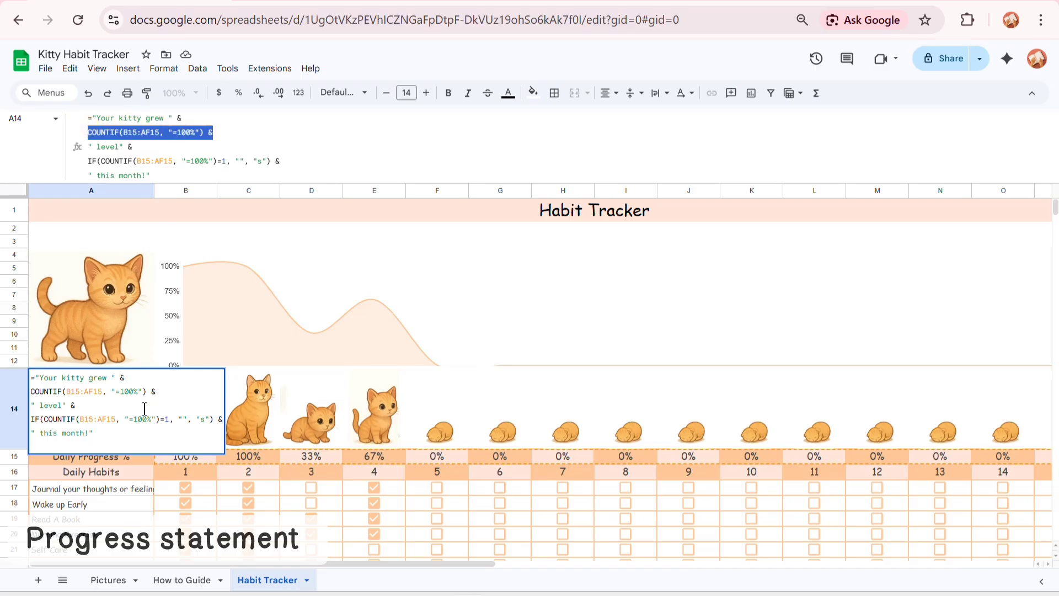
pyautogui.click(120, 396)
pyautogui.doubleClick(119, 396)
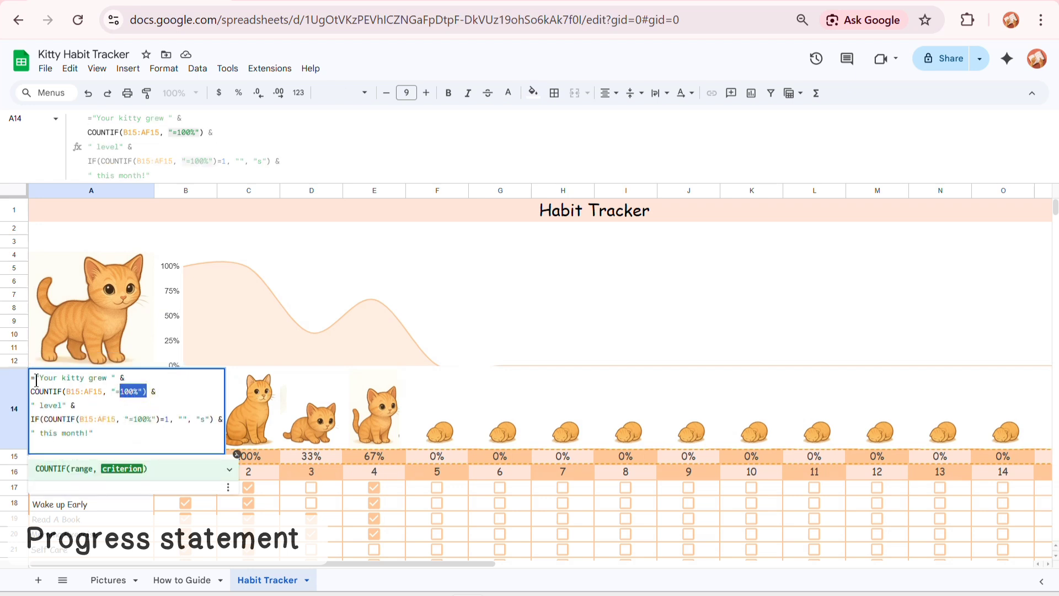
pyautogui.moveTo(40, 378); pyautogui.dragTo(124, 403)
pyautogui.moveTo(96, 118); pyautogui.dragTo(187, 112)
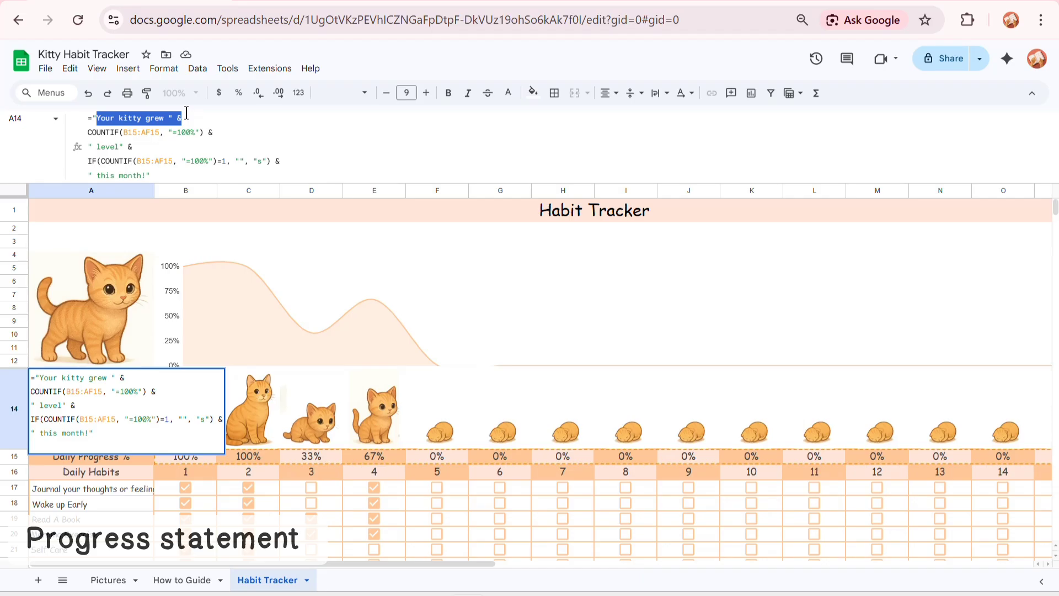
pyautogui.moveTo(86, 134); pyautogui.dragTo(189, 133)
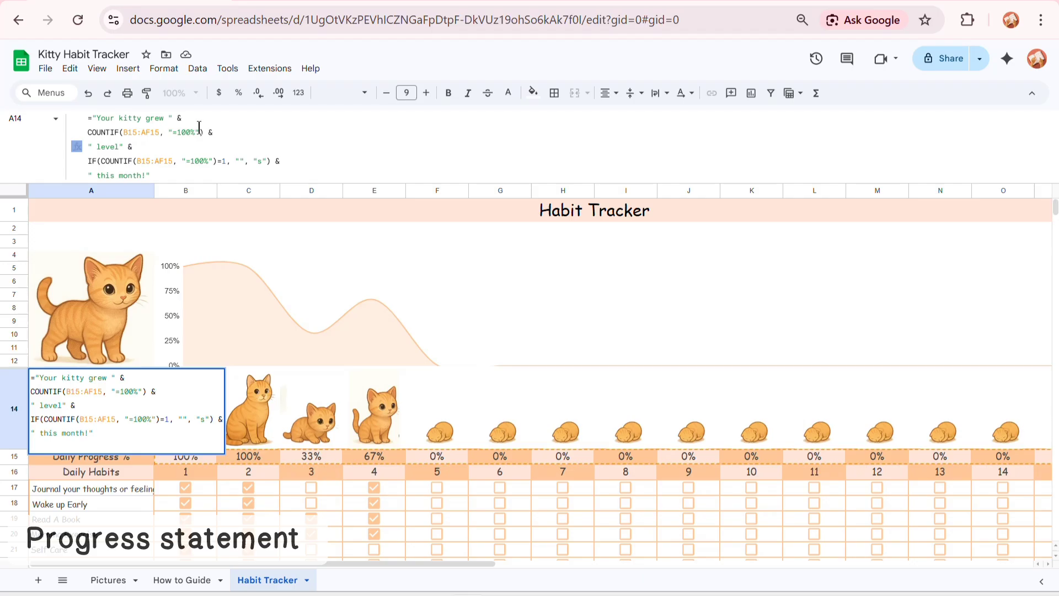
# Examine the " level" text, the IF part that adds the plural "s", and the " this month!" ending in the example's A14 formula.
pyautogui.moveTo(100, 147); pyautogui.dragTo(140, 178)
pyautogui.click(139, 167)
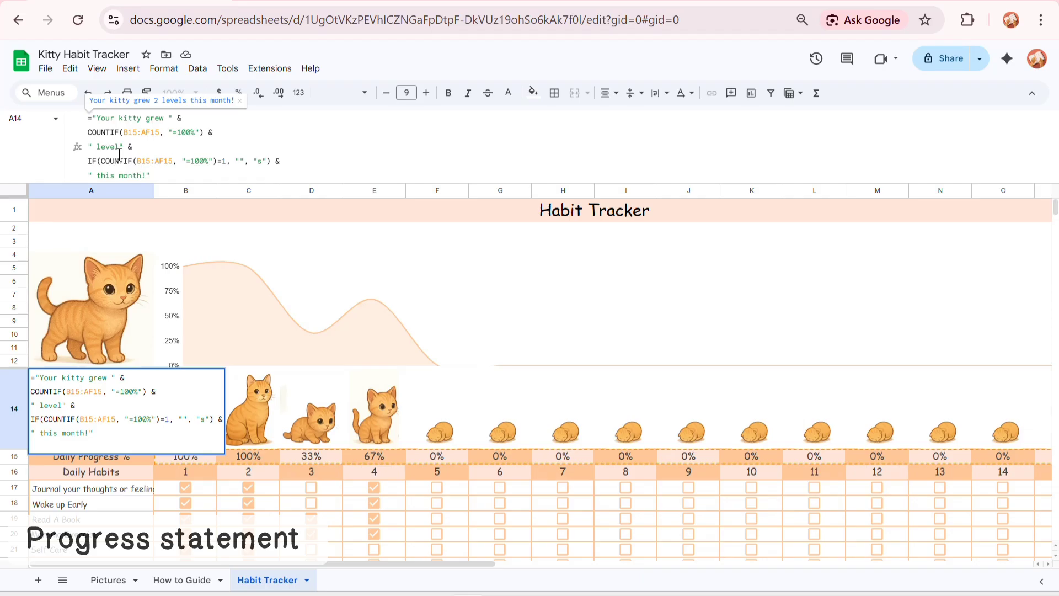
pyautogui.moveTo(91, 164); pyautogui.dragTo(137, 164)
pyautogui.click(93, 160)
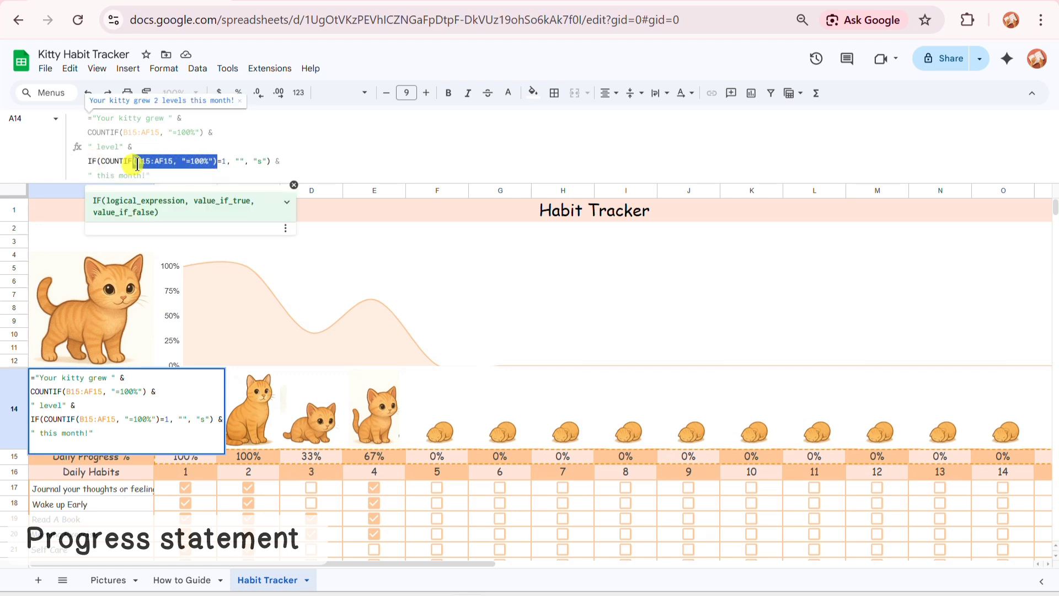
pyautogui.click(229, 165)
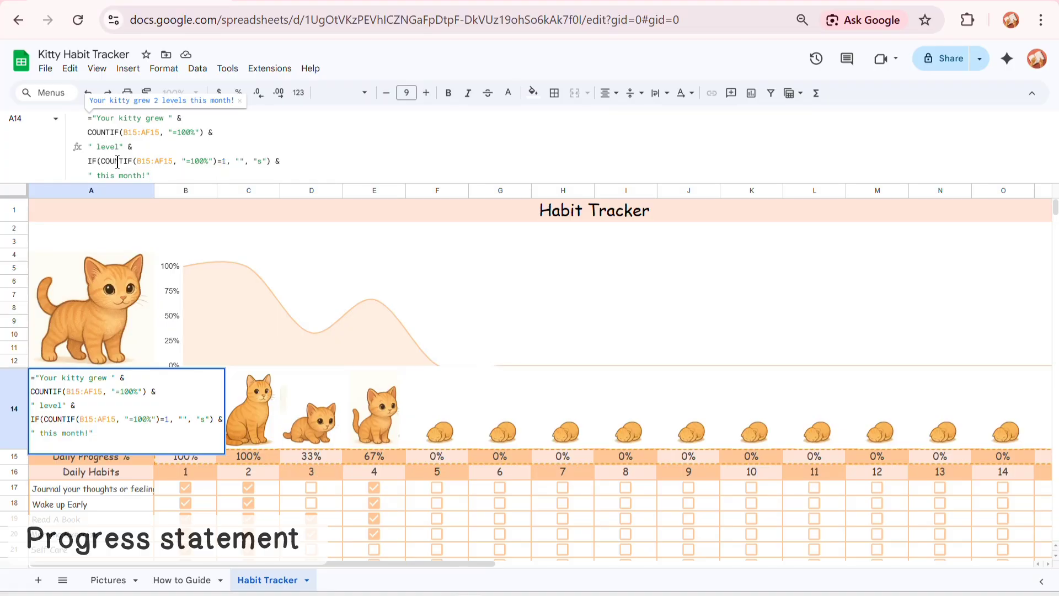
pyautogui.doubleClick(266, 161)
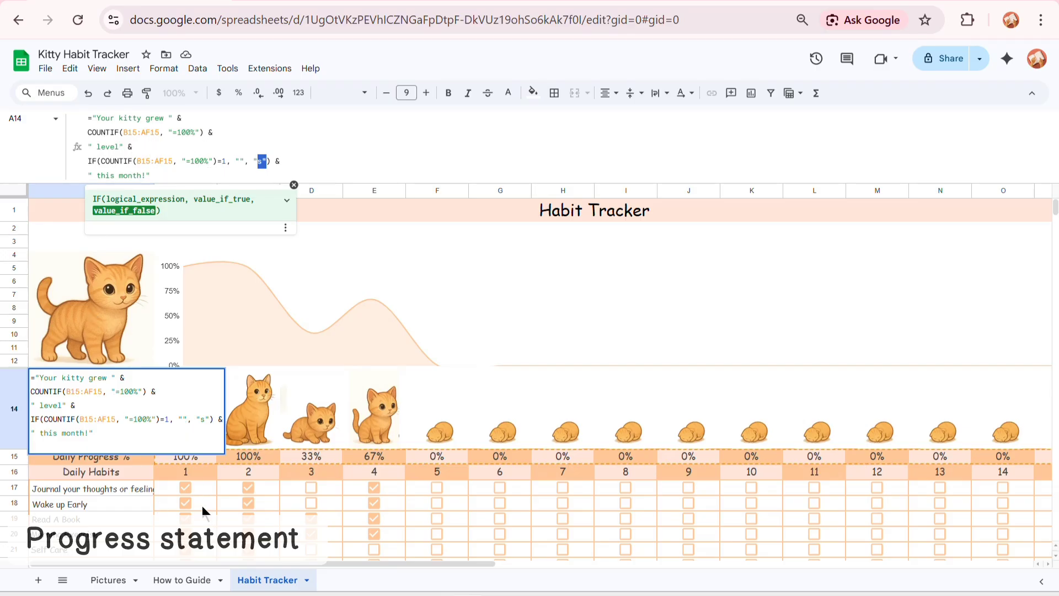
pyautogui.click(285, 512)
# Copy the entire progress statement formula from the example's A14 into cell A14 of the Jan sheet in the Habit Tracker spreadsheet.
pyautogui.click(94, 404)
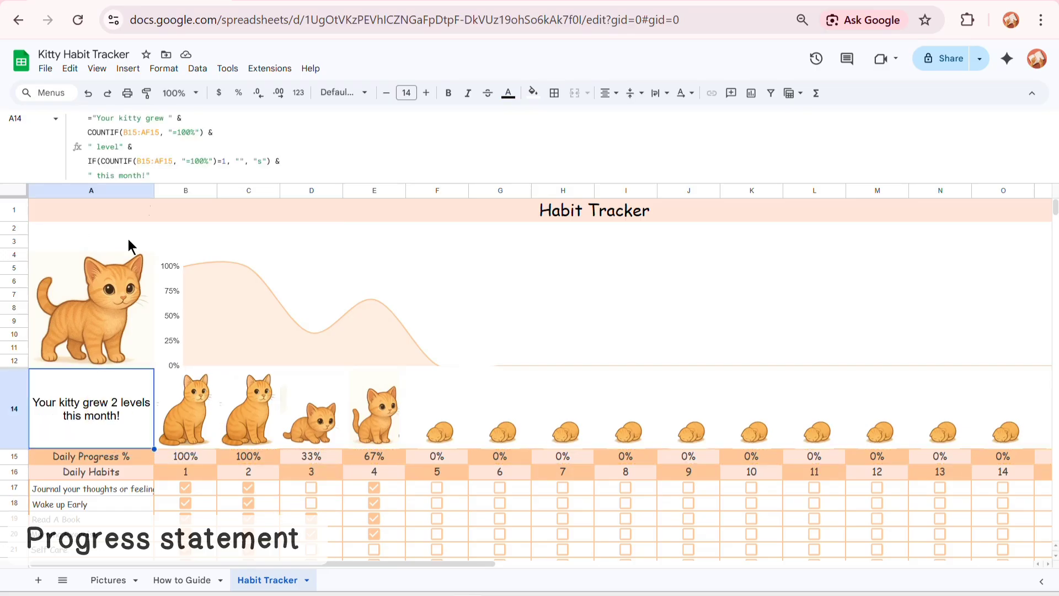
pyautogui.click(169, 174)
pyautogui.hotkey('ctrl', 'a')
pyautogui.hotkey('ctrl', 'c')
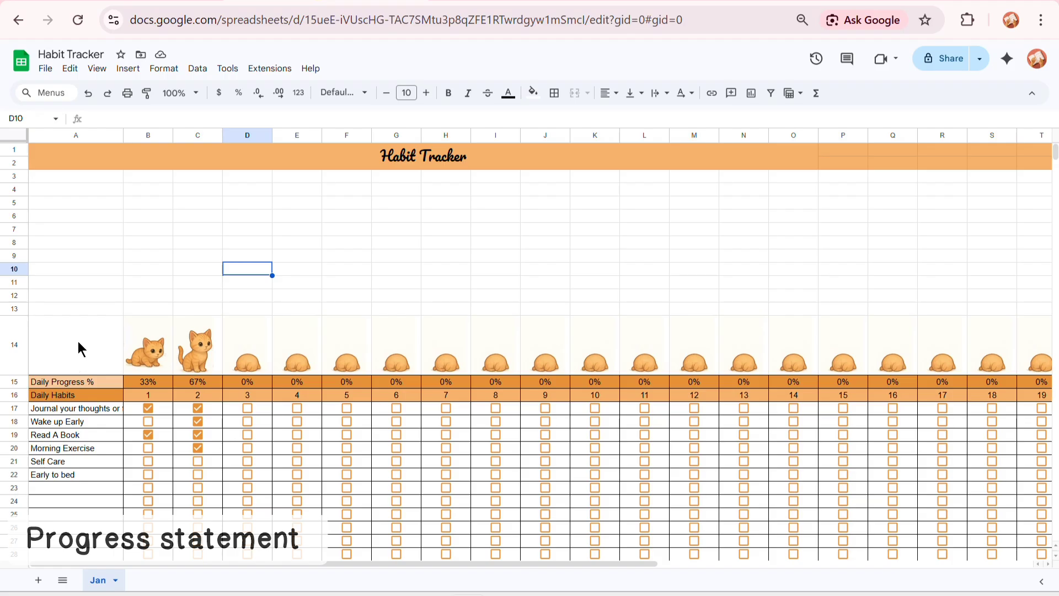
pyautogui.click(78, 340)
pyautogui.click(176, 119)
pyautogui.hotkey('ctrl', 'v')
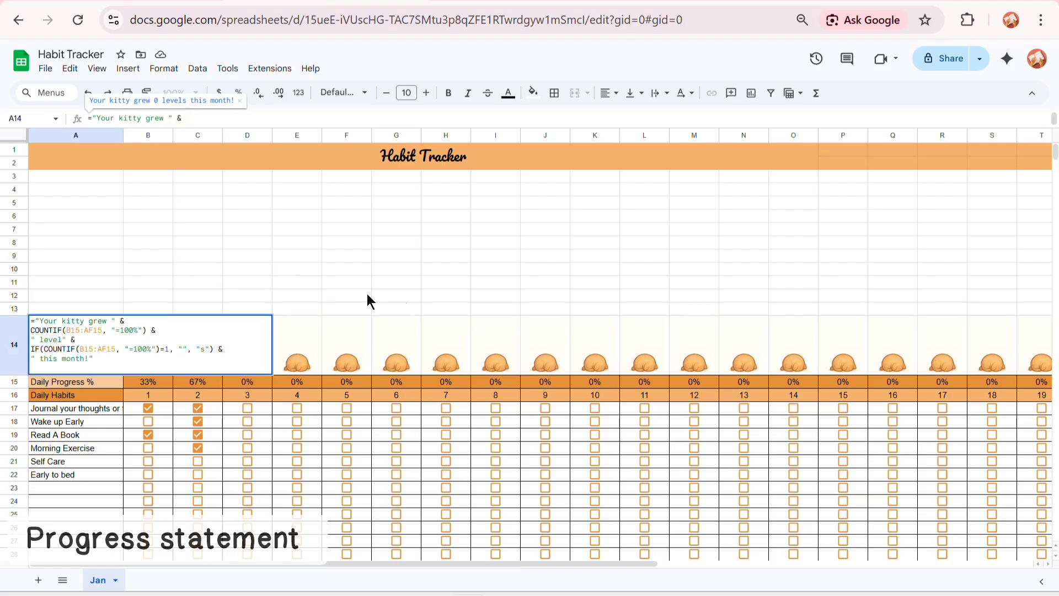
# Re-enter the first COUNTIF range in A14's formula as B15:AF15 and commit the progress statement.
pyautogui.click(74, 330)
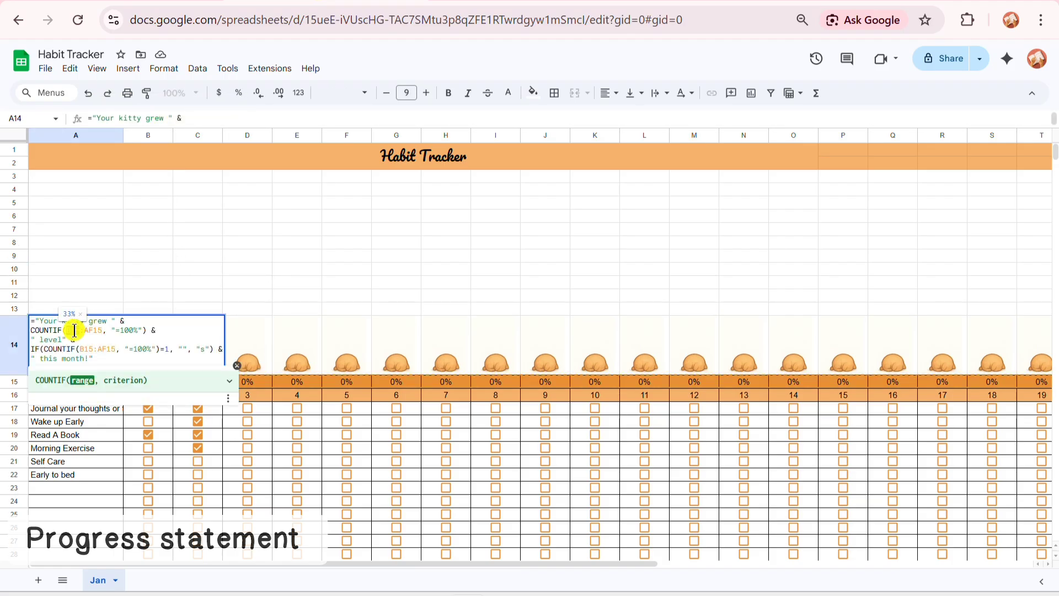
pyautogui.doubleClick(75, 330)
pyautogui.keyDown('shift'); pyautogui.click(103, 334); pyautogui.keyUp('shift')
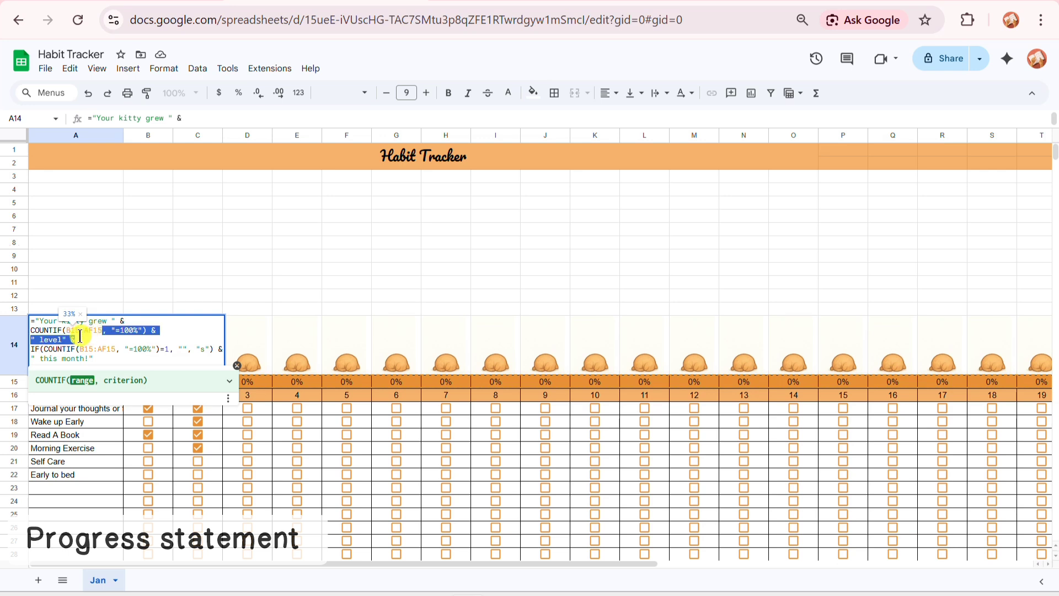
pyautogui.write('B1')
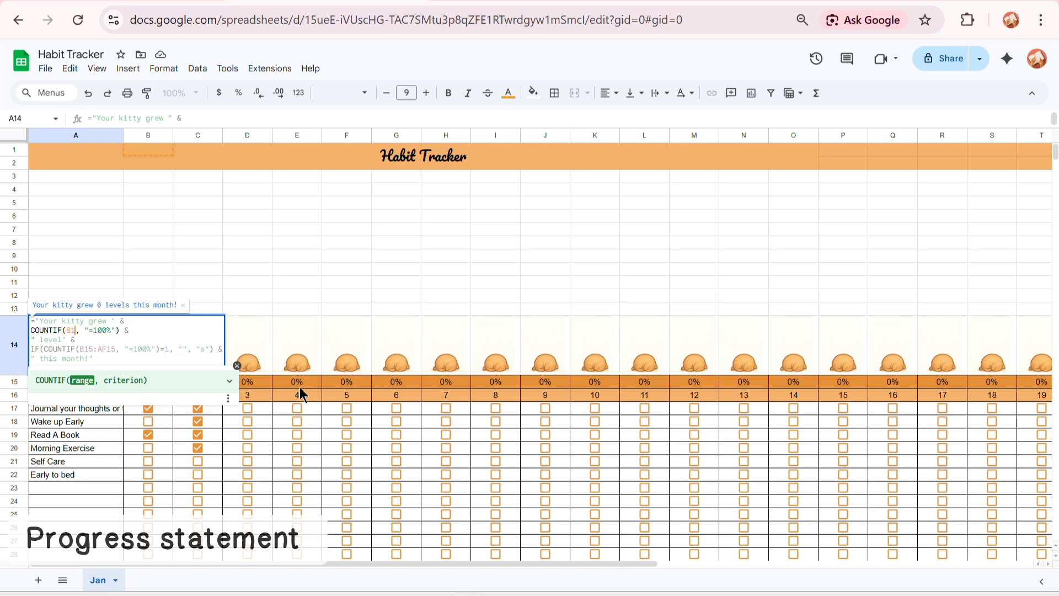
pyautogui.press('Return')
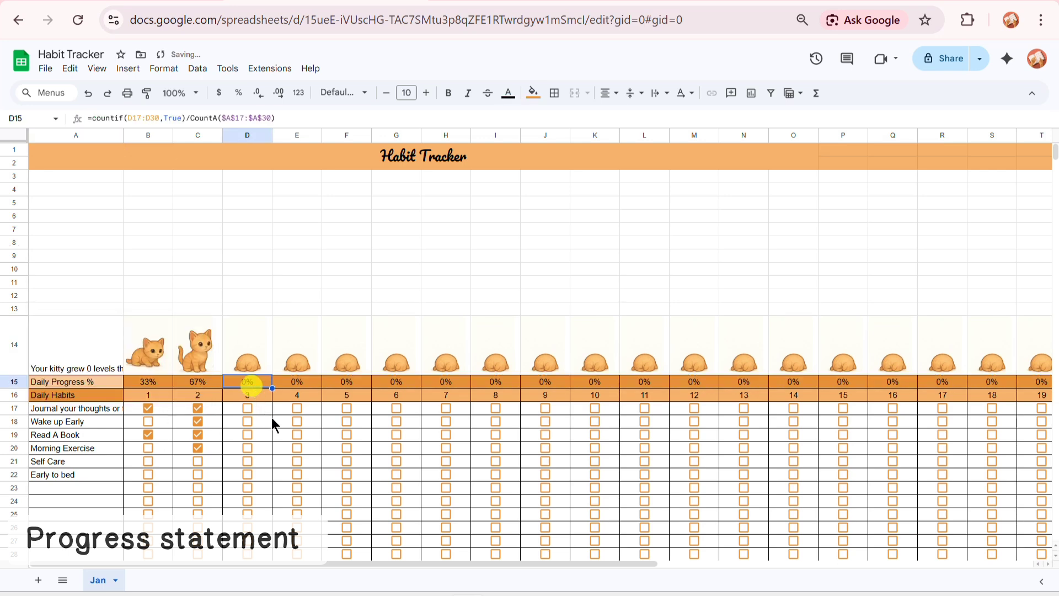
# Align the progress statement in A14 to the vertical middle and wrap its text within the cell.
pyautogui.click(89, 444)
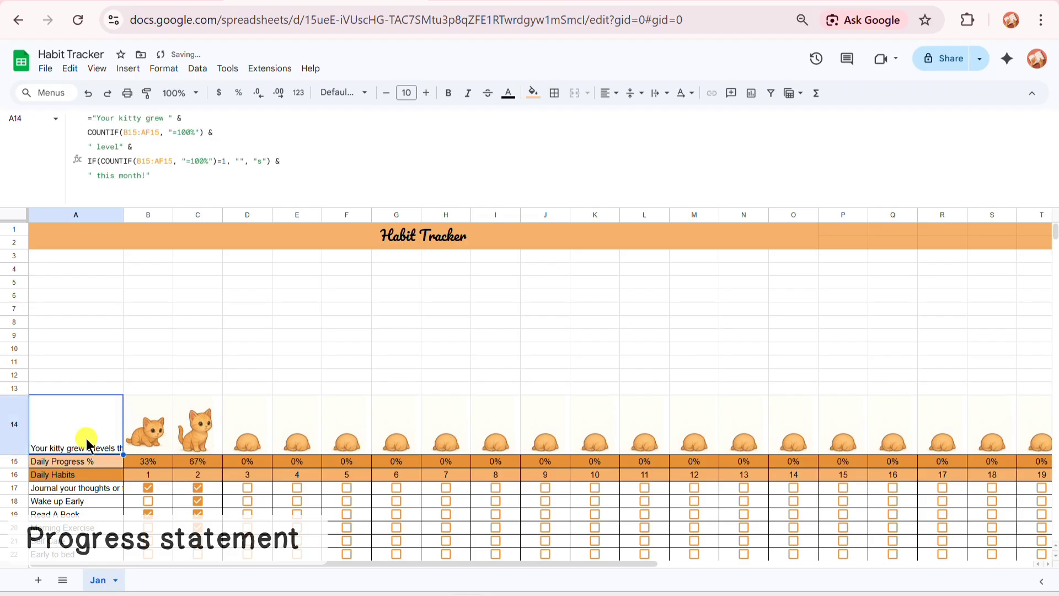
pyautogui.click(630, 93)
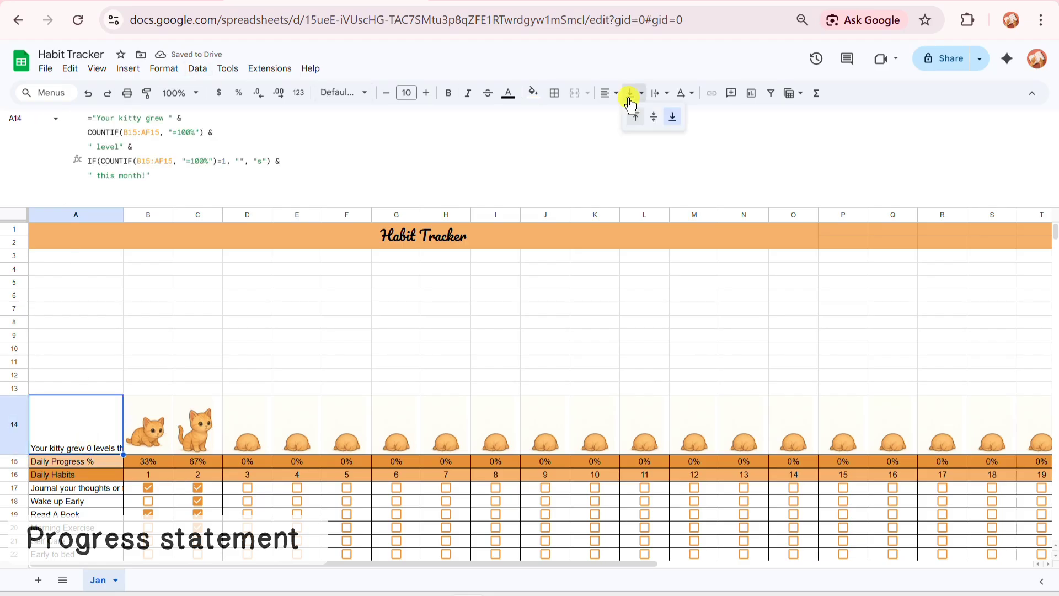
pyautogui.click(655, 117)
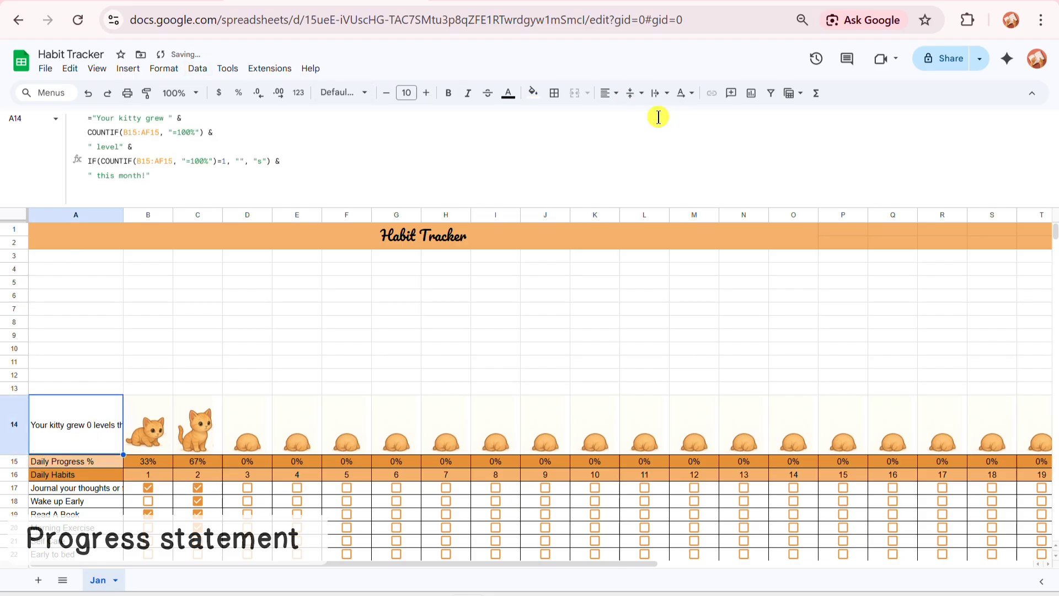
pyautogui.click(656, 99)
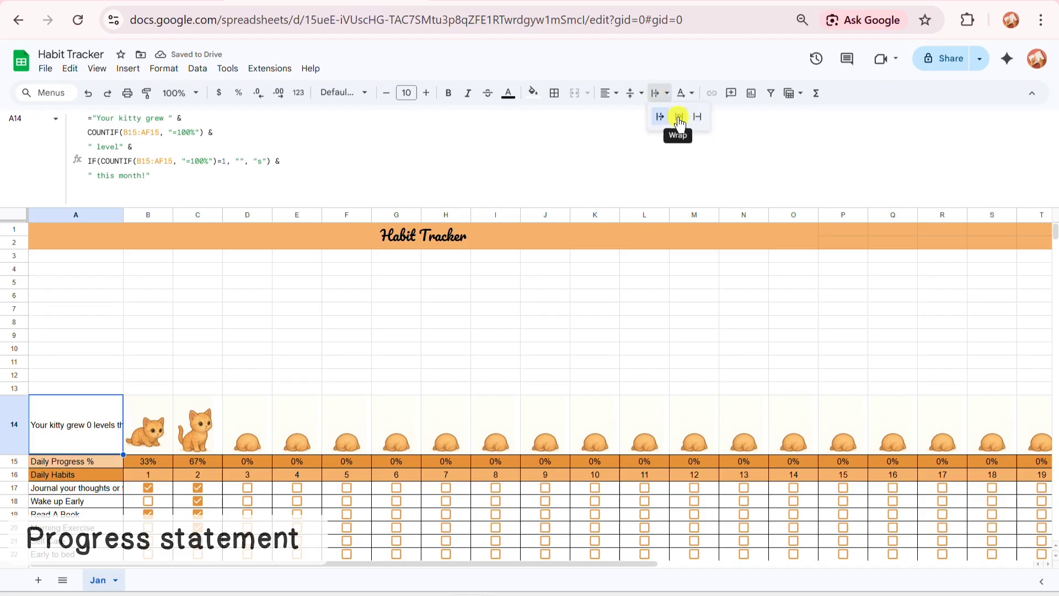
pyautogui.click(680, 119)
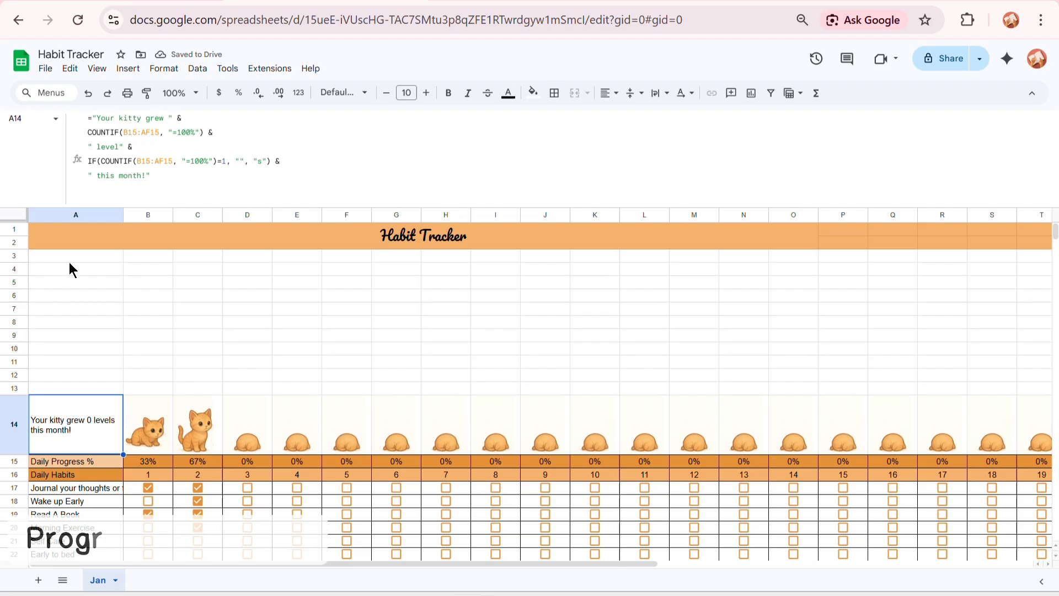
# Merge cells A3:A12 and insert kitty picture 3 from the Kitty folder inside the merged cell.
pyautogui.moveTo(70, 260); pyautogui.dragTo(73, 383)
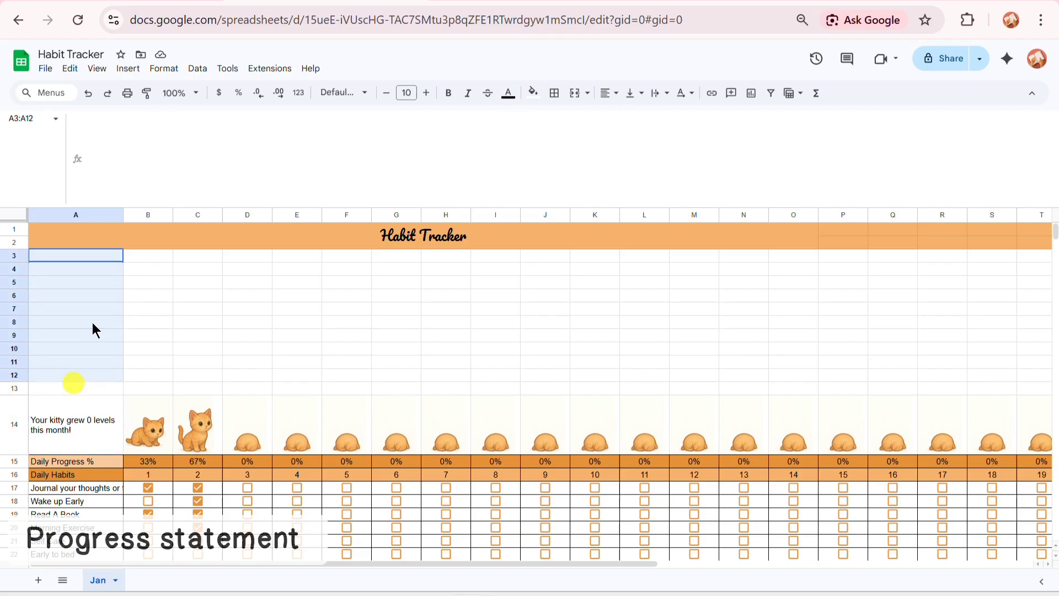
pyautogui.click(576, 93)
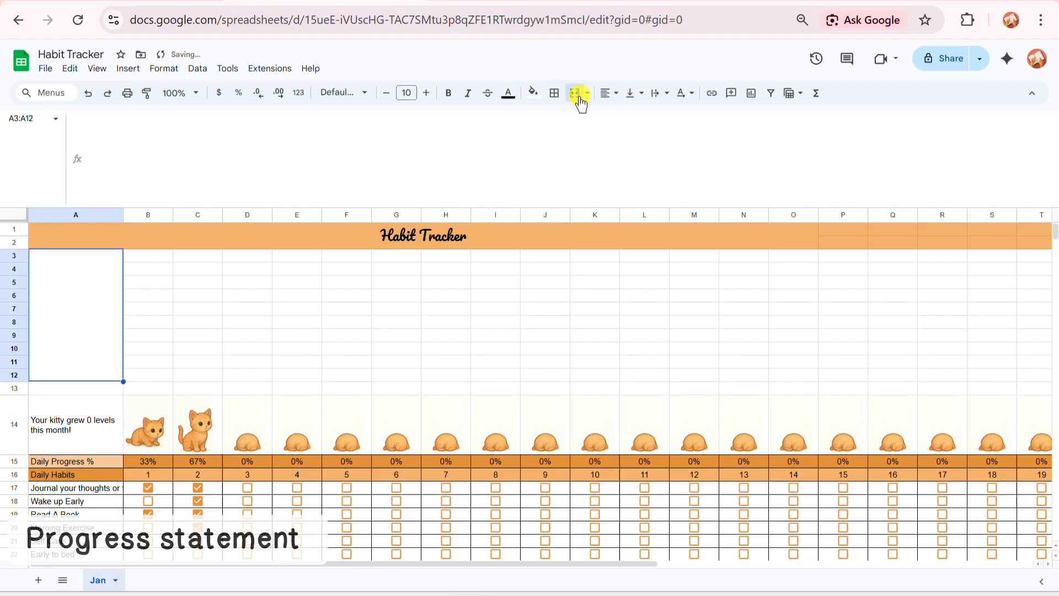
pyautogui.click(124, 69)
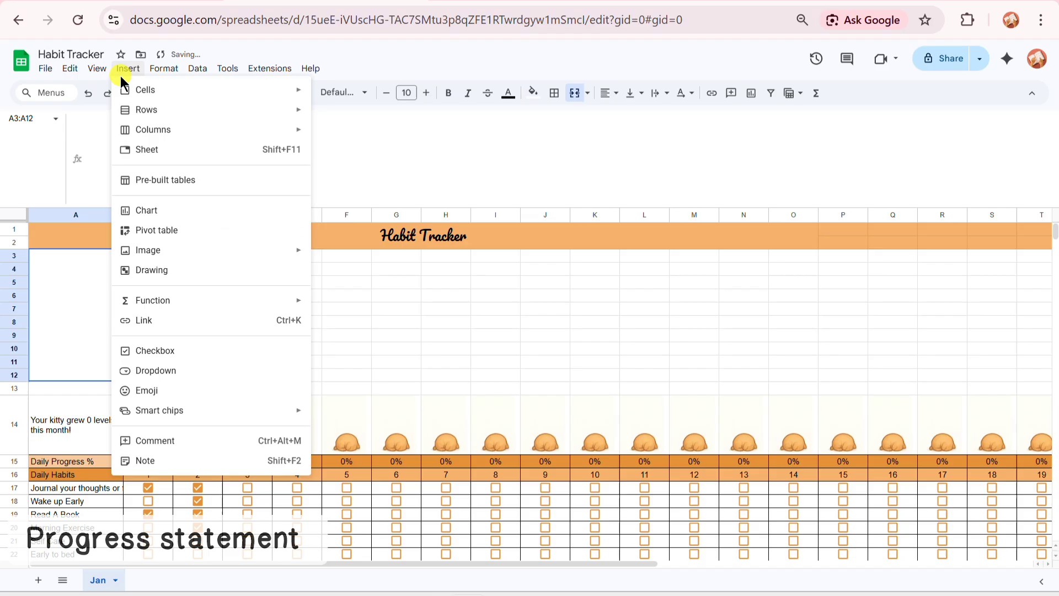
pyautogui.click(145, 250)
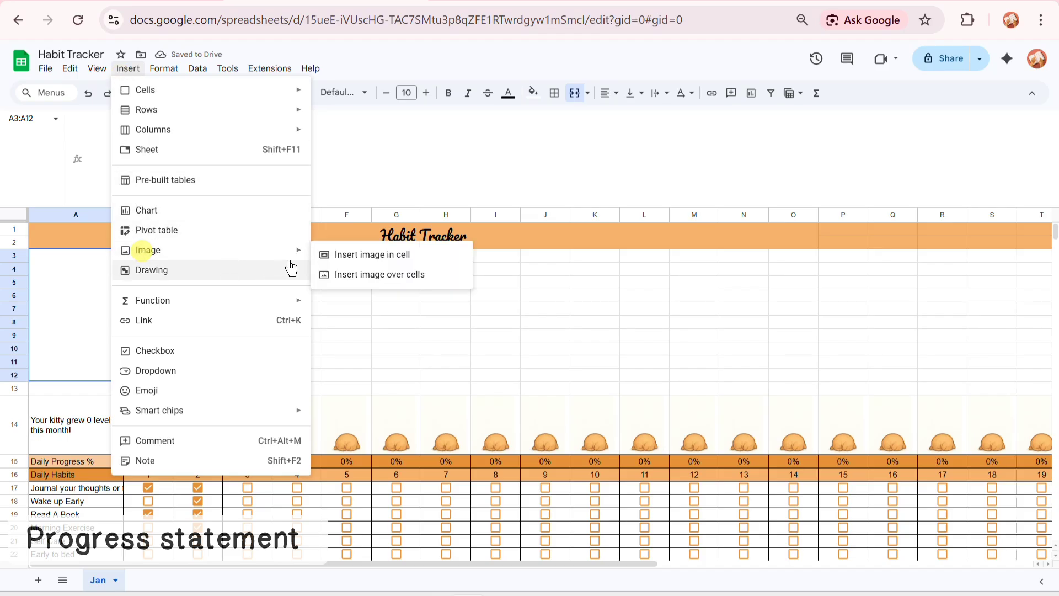
pyautogui.click(358, 253)
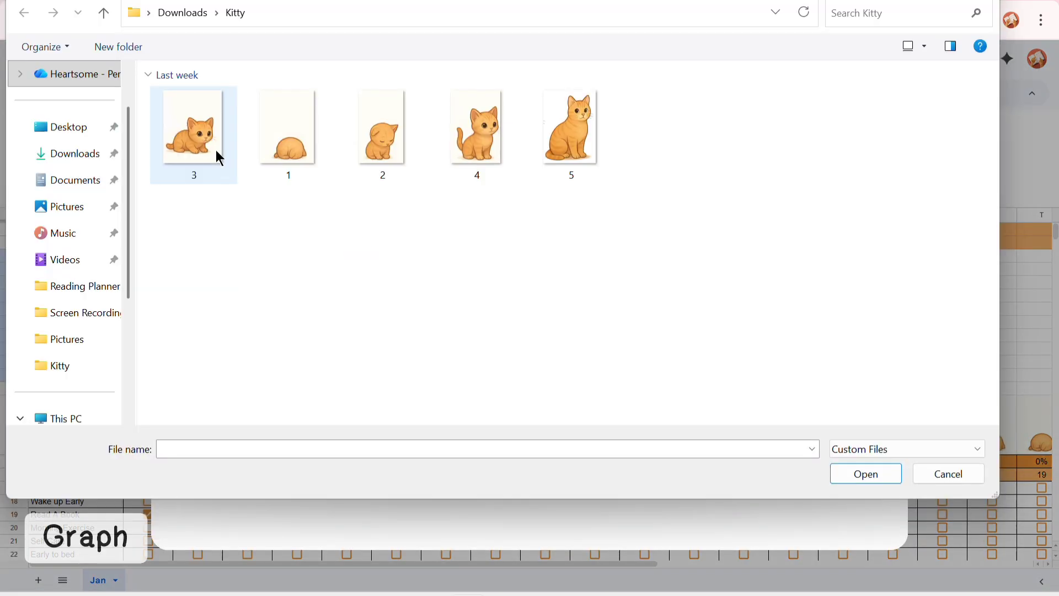
pyautogui.doubleClick(216, 150)
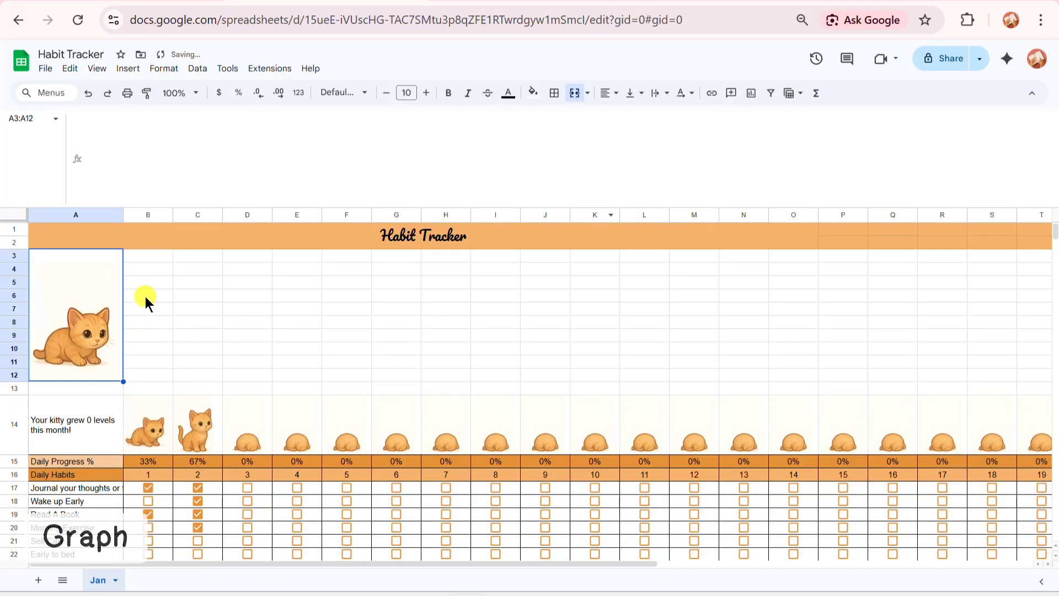
# Insert a chart of the daily progress percentages in B15:AF15 and move it near the sheet's first columns.
pyautogui.click(145, 296)
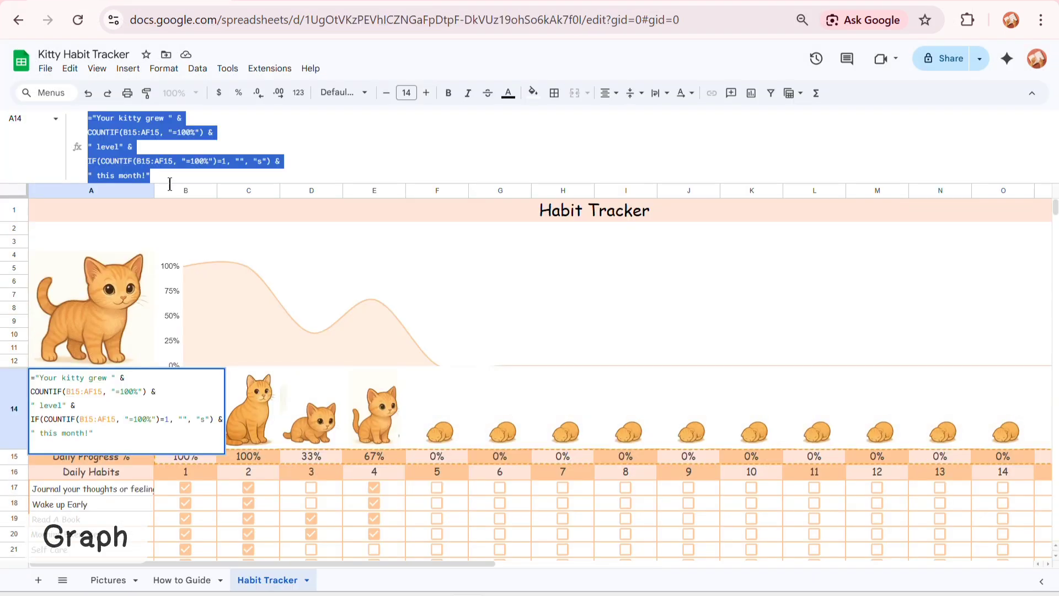
pyautogui.click(260, 325)
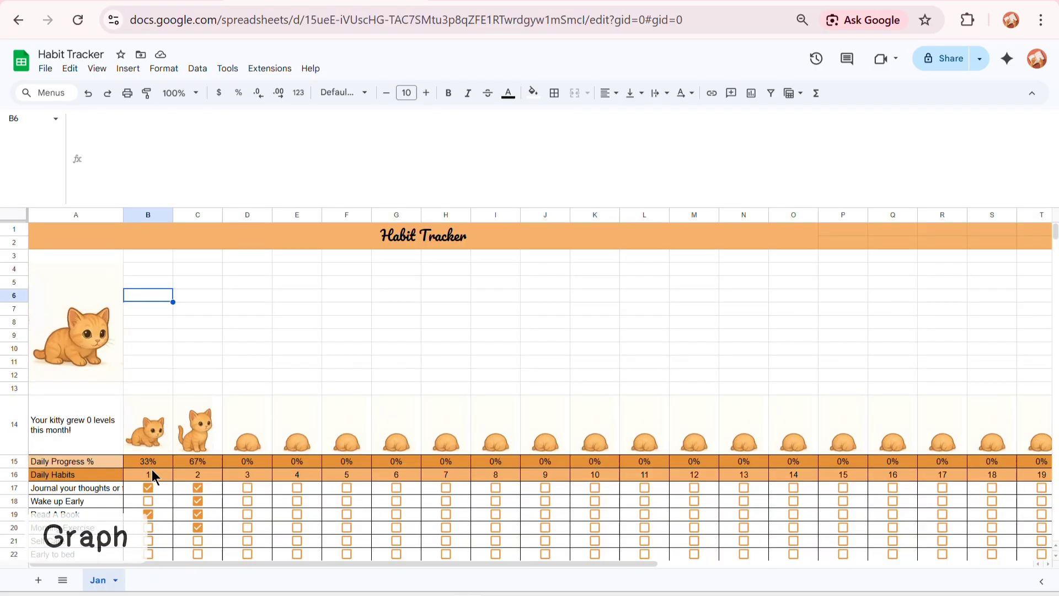
pyautogui.click(153, 468)
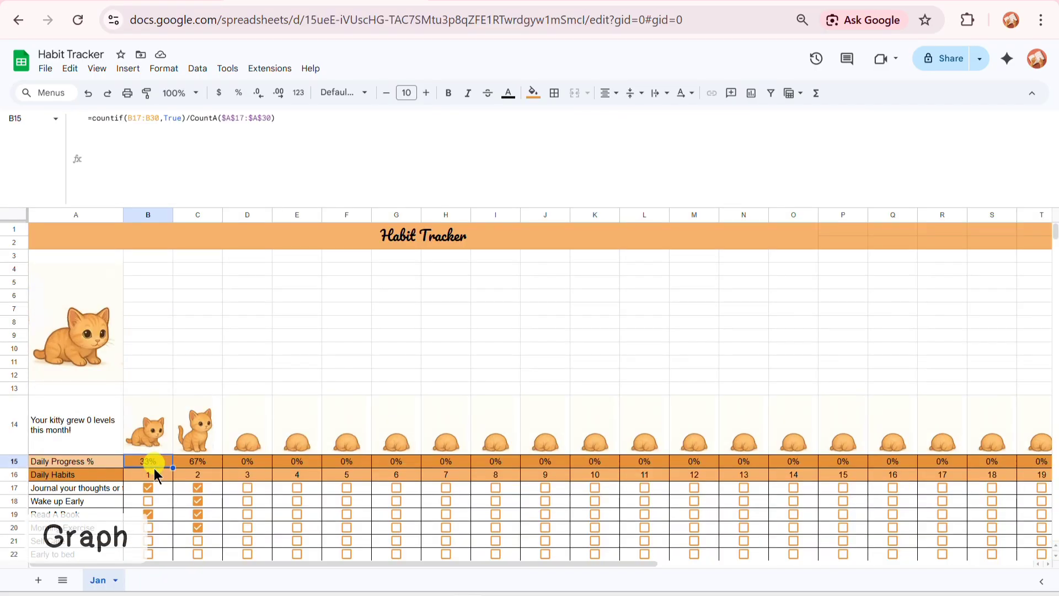
pyautogui.moveTo(233, 565); pyautogui.dragTo(756, 582)
pyautogui.keyDown('shift'); pyautogui.click(1026, 463); pyautogui.keyUp('shift')
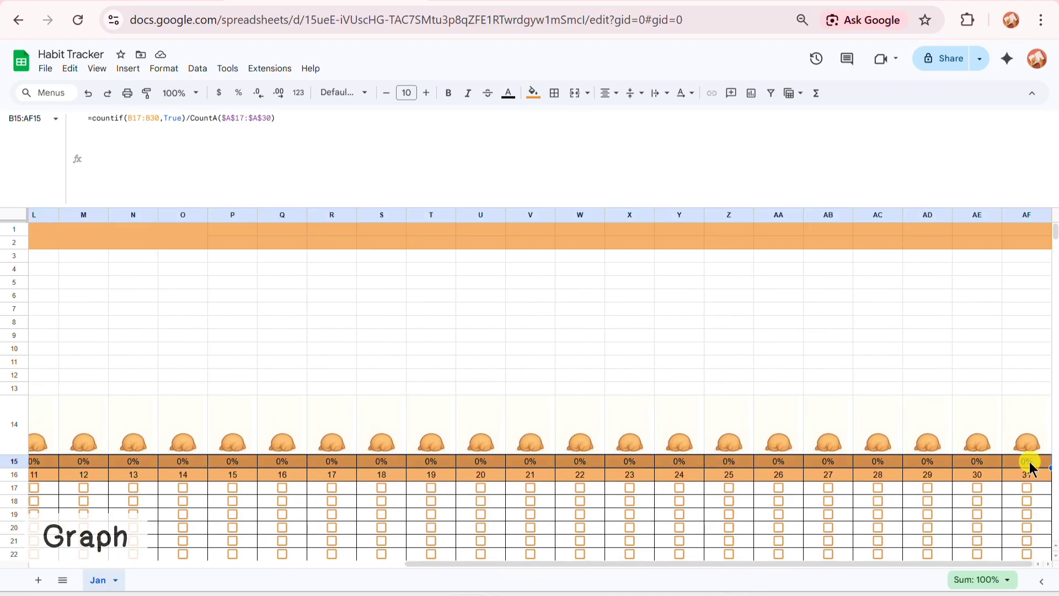
pyautogui.click(129, 69)
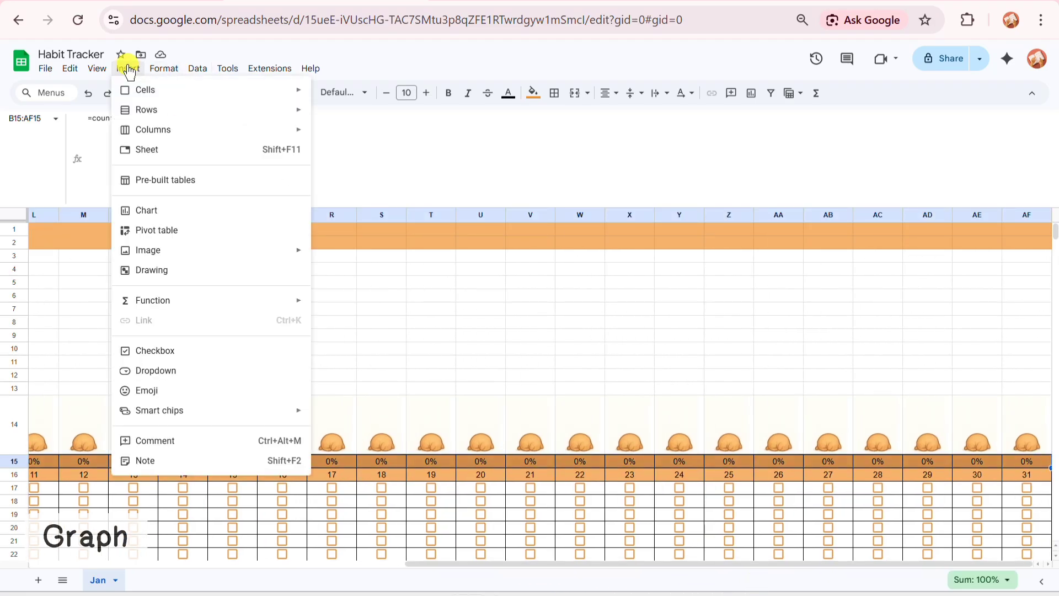
pyautogui.click(132, 211)
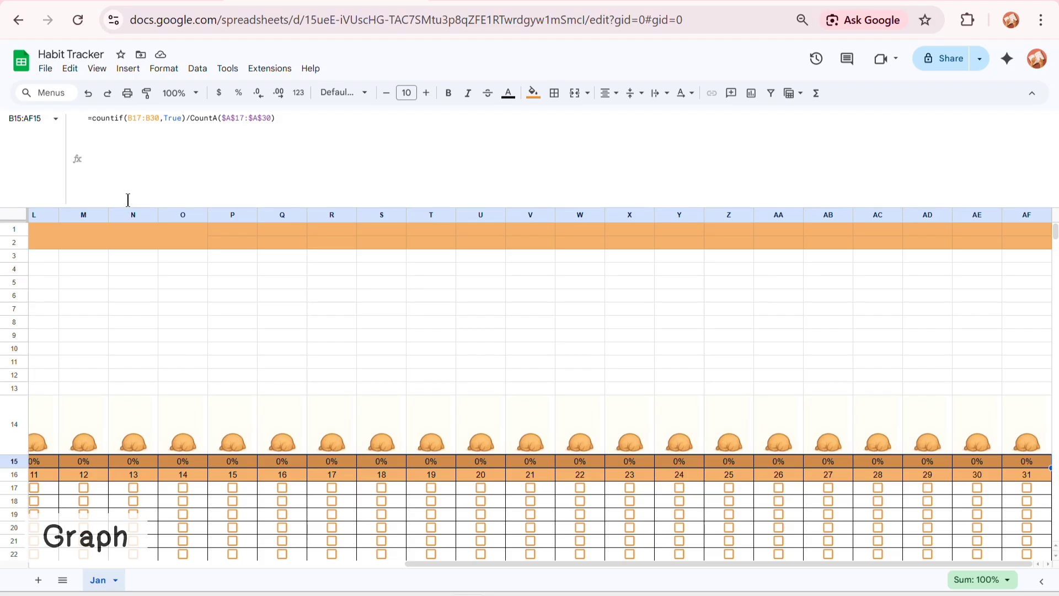
pyautogui.moveTo(350, 573); pyautogui.dragTo(163, 562)
pyautogui.moveTo(693, 314); pyautogui.dragTo(177, 287)
pyautogui.moveTo(189, 565); pyautogui.dragTo(66, 576)
# Try the plain area and stepped area types on the Daily Progress % chart.
pyautogui.click(999, 183)
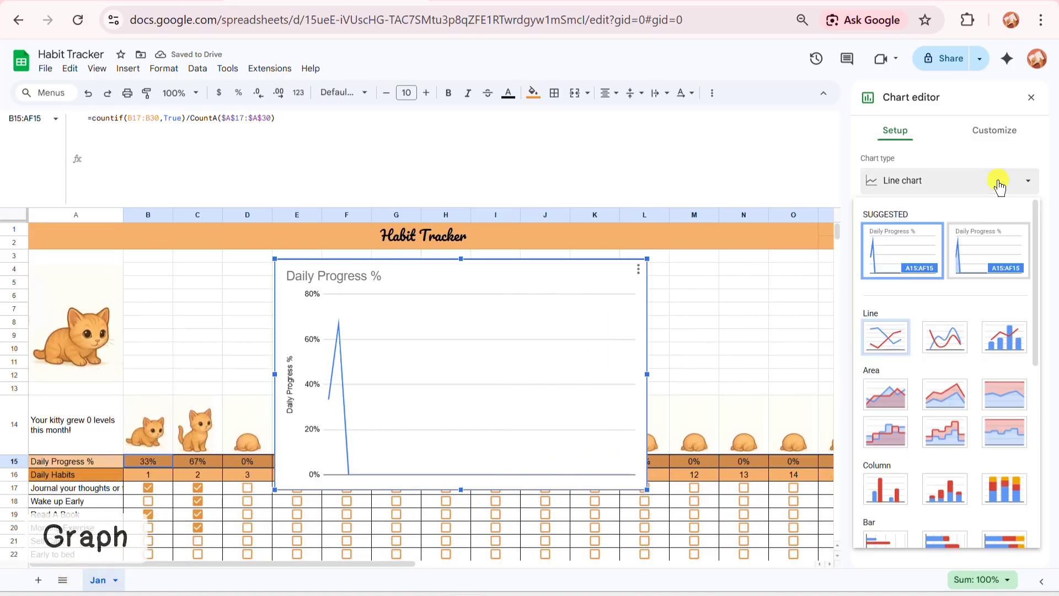
pyautogui.click(888, 395)
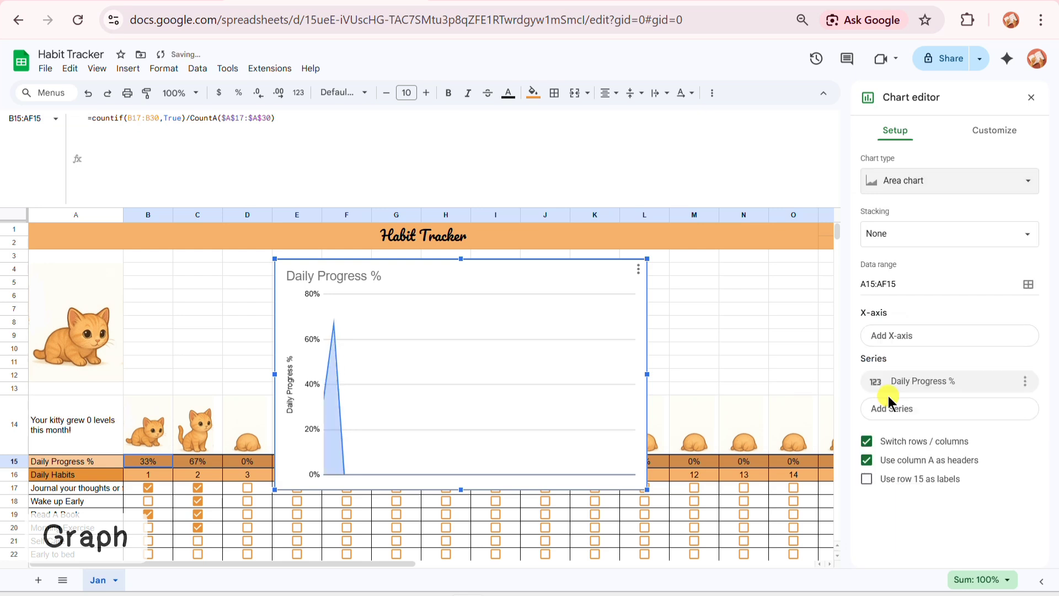
pyautogui.click(955, 185)
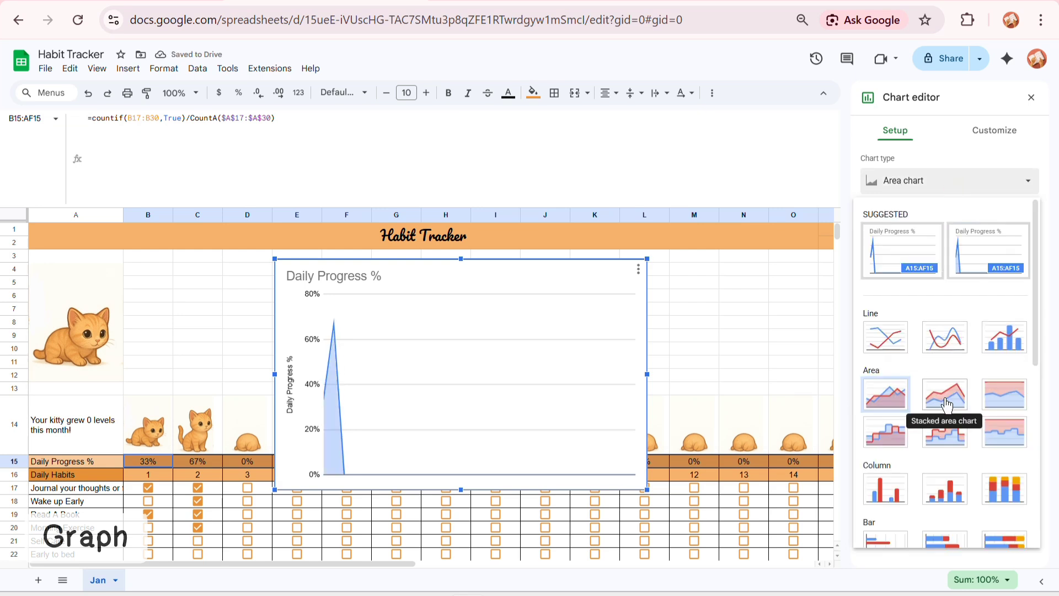
pyautogui.click(887, 440)
pyautogui.click(902, 180)
pyautogui.click(884, 401)
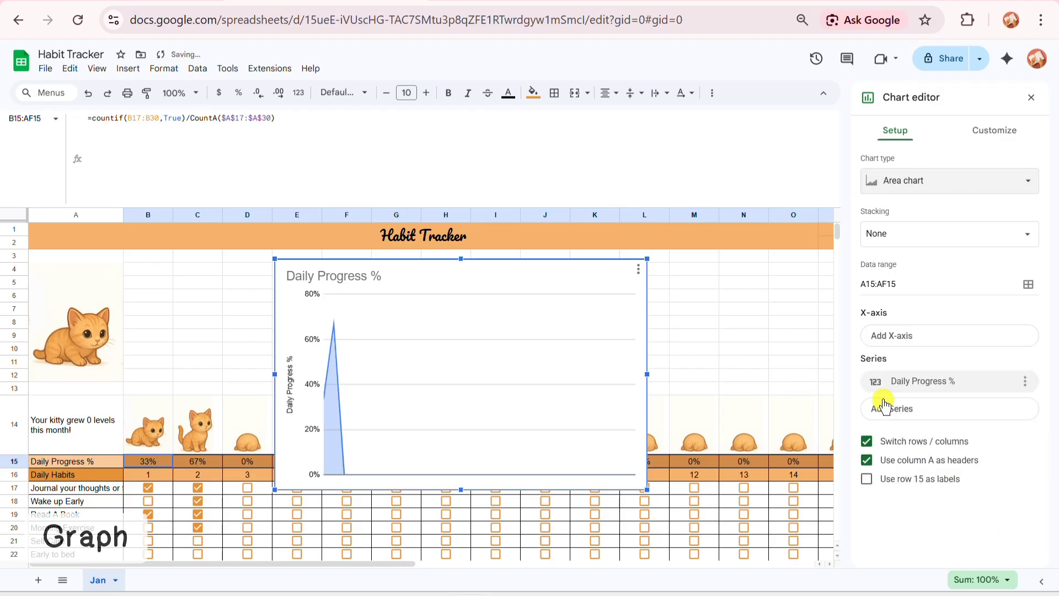
# Apply the smooth line chart type and switch it to an area chart to give the area a smoothed curve.
pyautogui.click(889, 182)
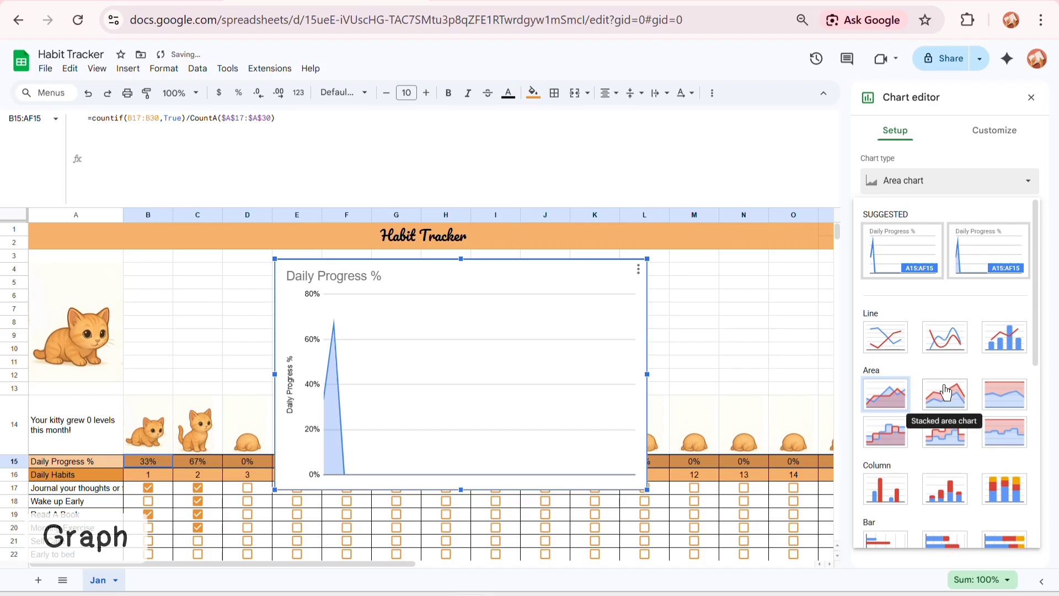
pyautogui.click(944, 337)
pyautogui.click(941, 180)
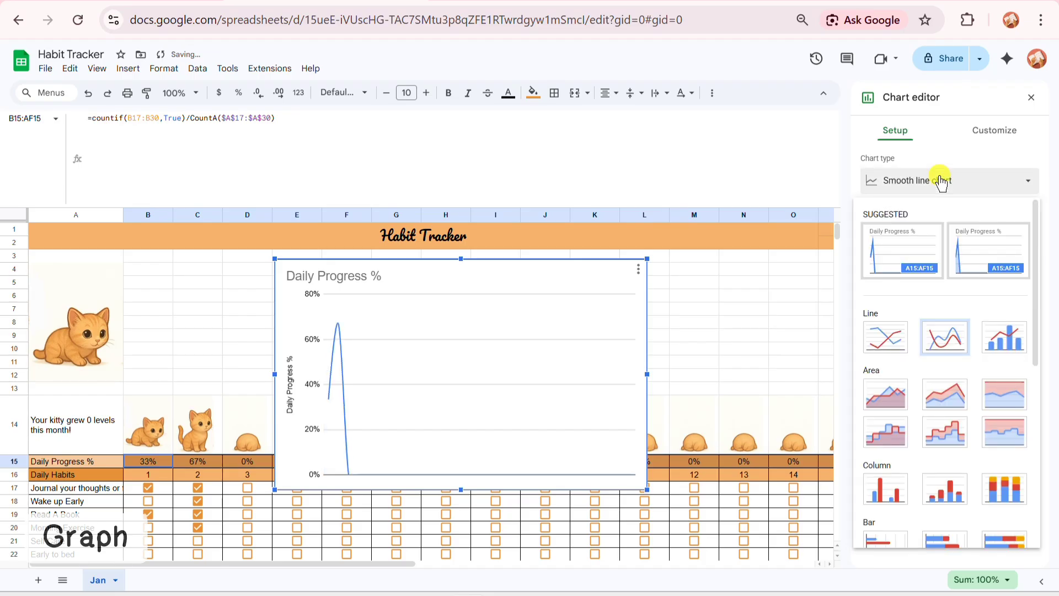
pyautogui.click(888, 400)
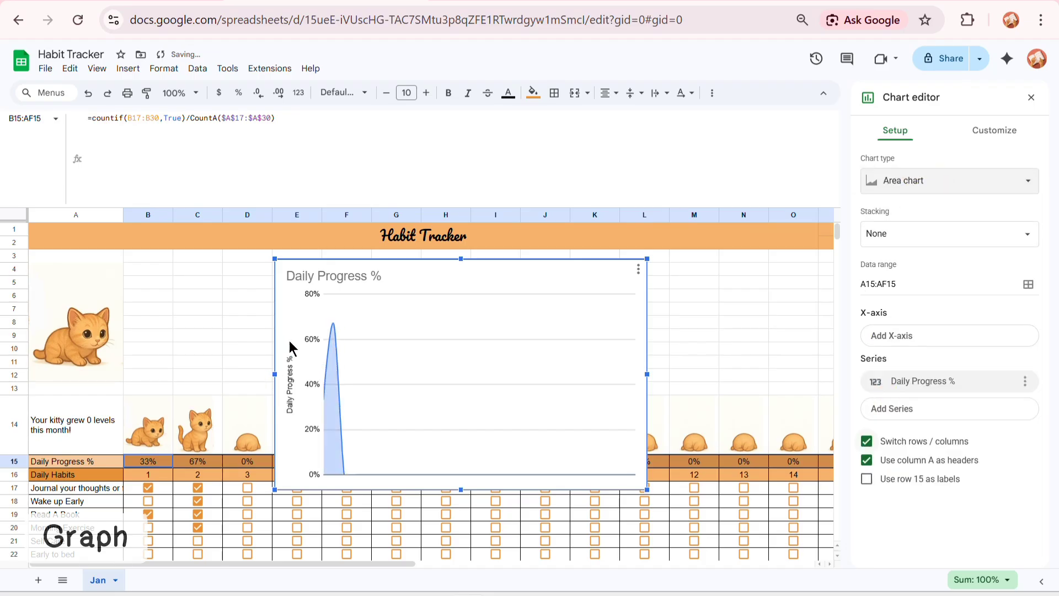
# Place the chart beside the kitty picture and resize it to cover rows 3 to 13 from column B through AF.
pyautogui.moveTo(553, 270); pyautogui.dragTo(403, 265)
pyautogui.moveTo(506, 368); pyautogui.dragTo(865, 380)
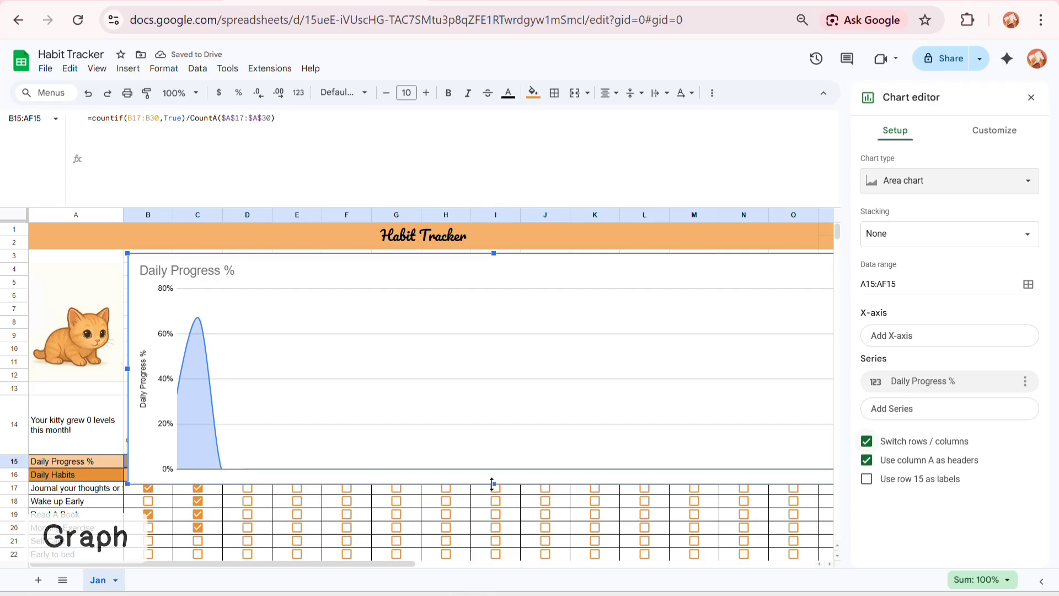
pyautogui.moveTo(492, 484); pyautogui.dragTo(507, 396)
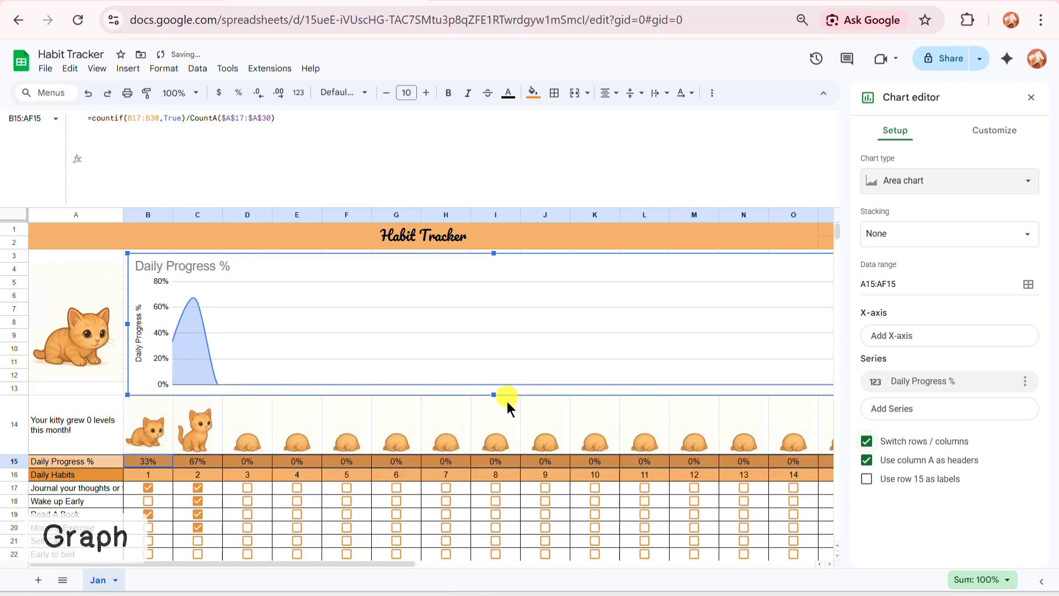
pyautogui.moveTo(402, 562); pyautogui.dragTo(650, 557)
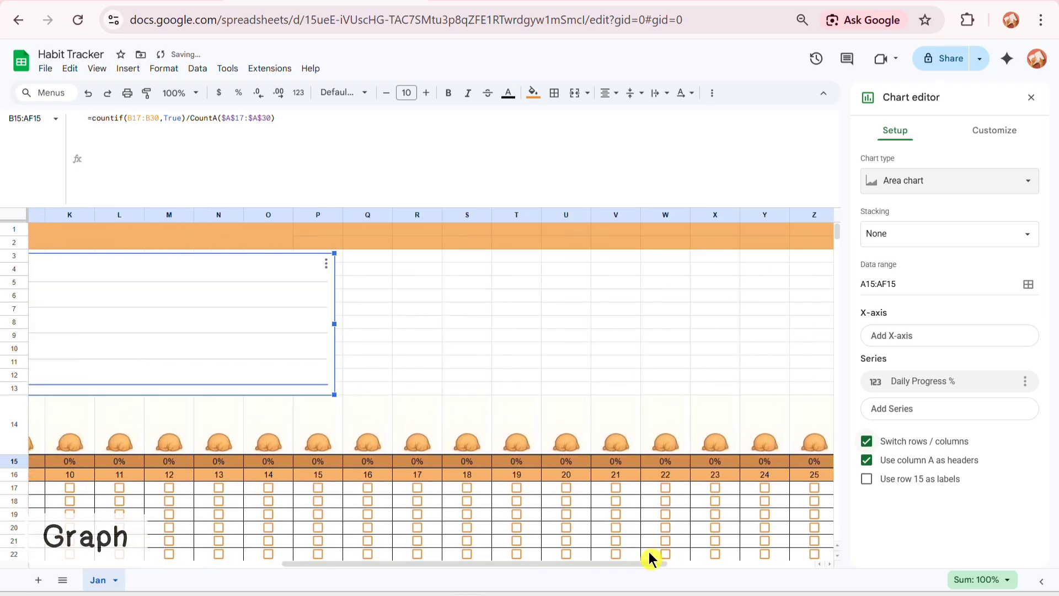
pyautogui.moveTo(333, 322); pyautogui.dragTo(820, 359)
pyautogui.moveTo(563, 559); pyautogui.dragTo(769, 560)
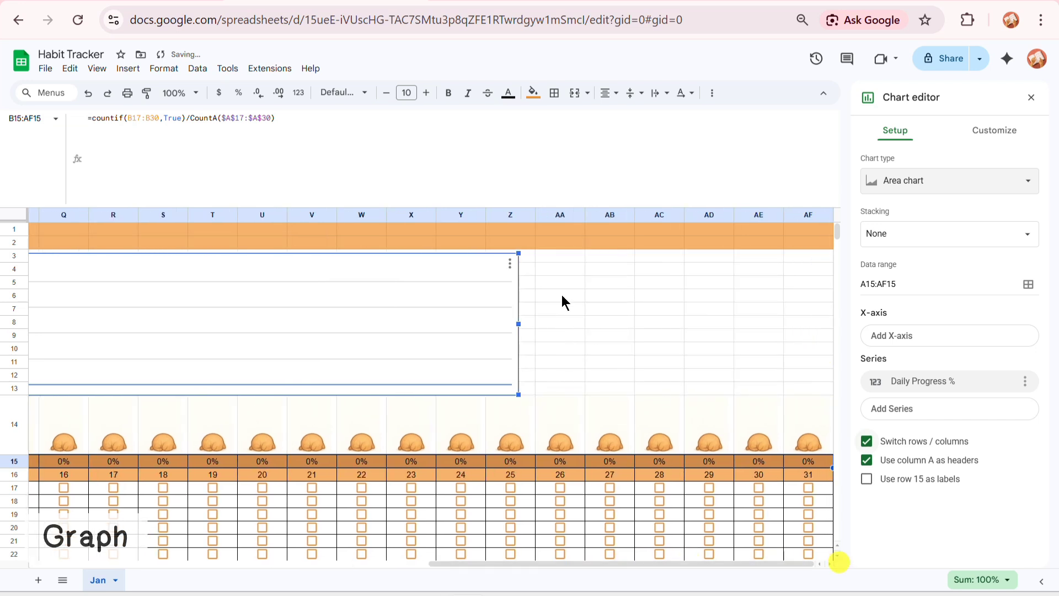
pyautogui.moveTo(519, 324); pyautogui.dragTo(831, 365)
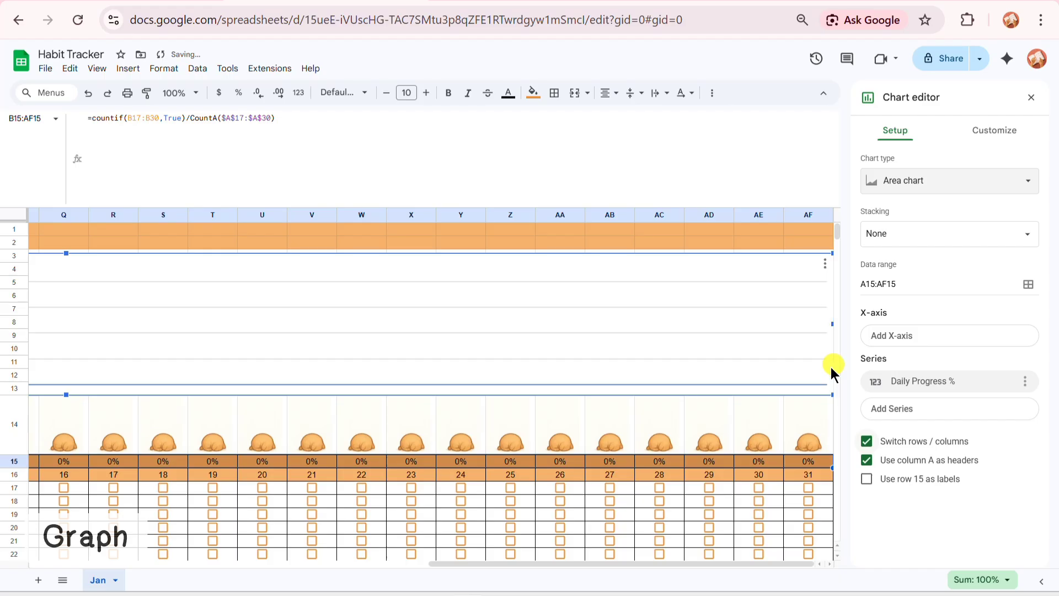
pyautogui.moveTo(670, 564); pyautogui.dragTo(216, 586)
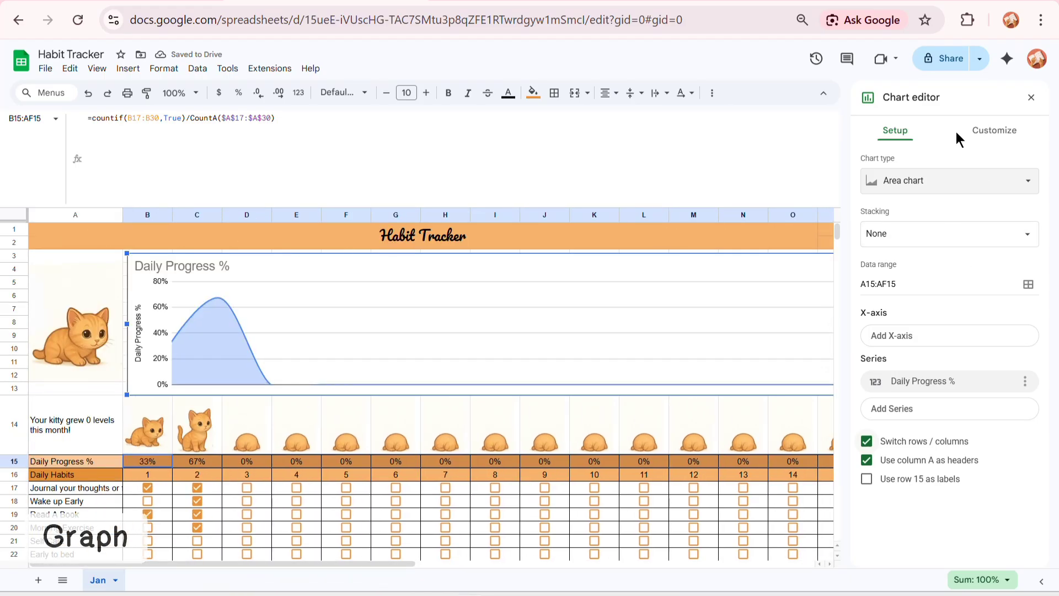
# Set the chart border color to None.
pyautogui.click(982, 138)
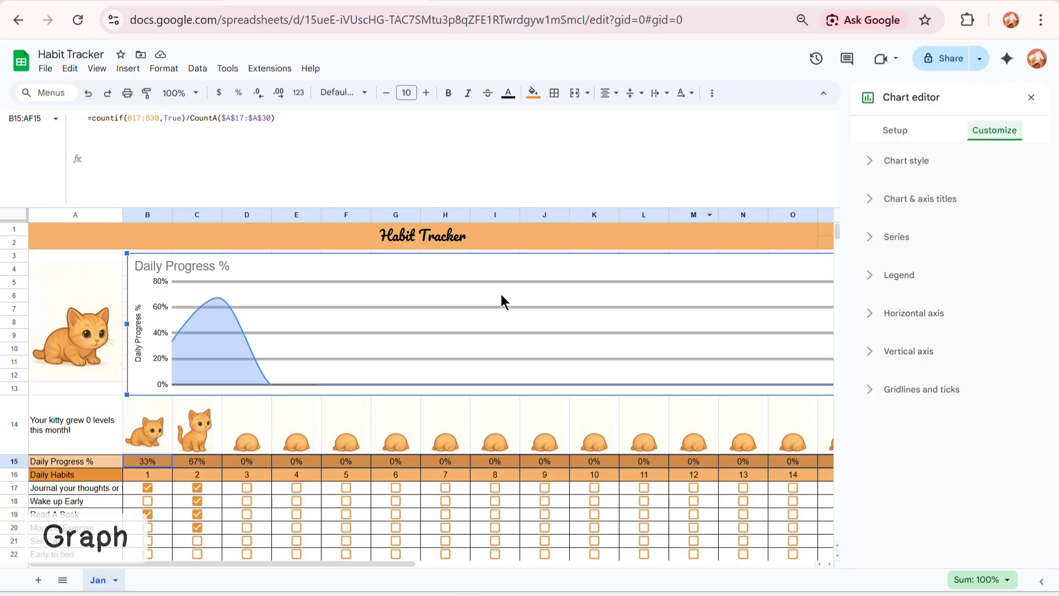
pyautogui.click(909, 163)
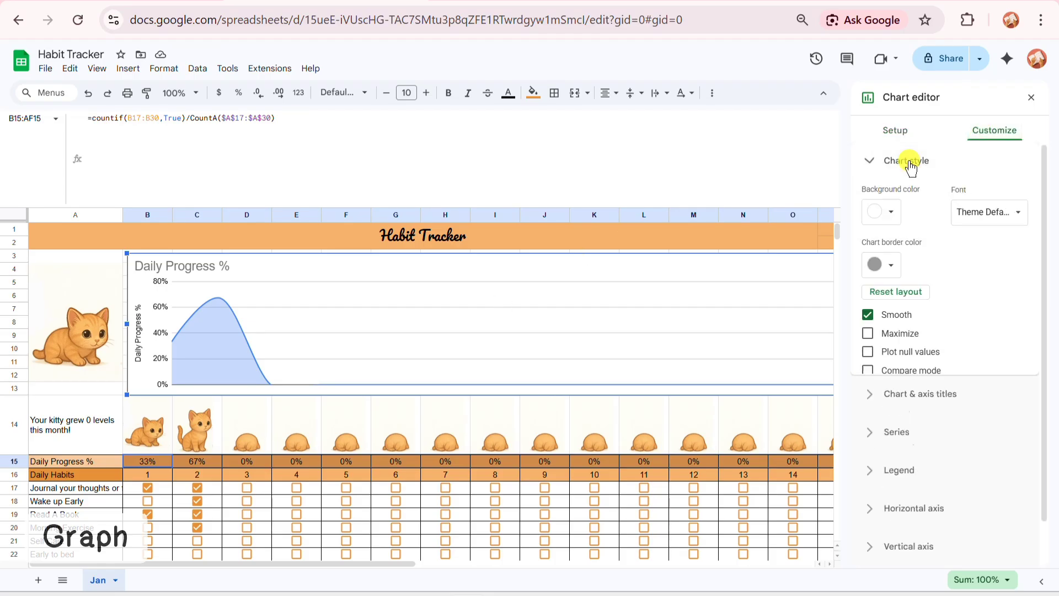
pyautogui.click(892, 265)
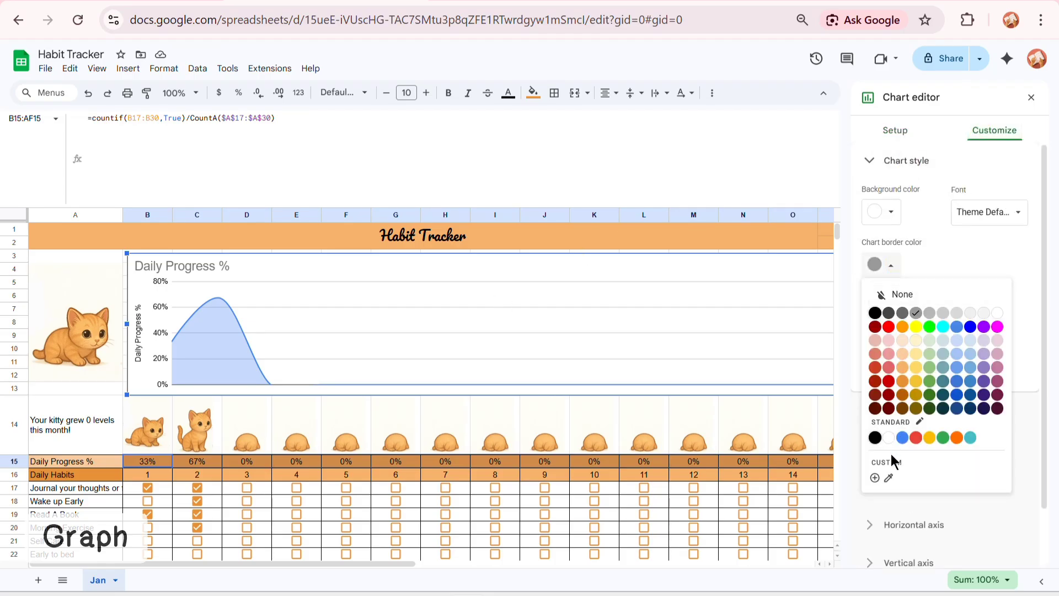
pyautogui.click(894, 296)
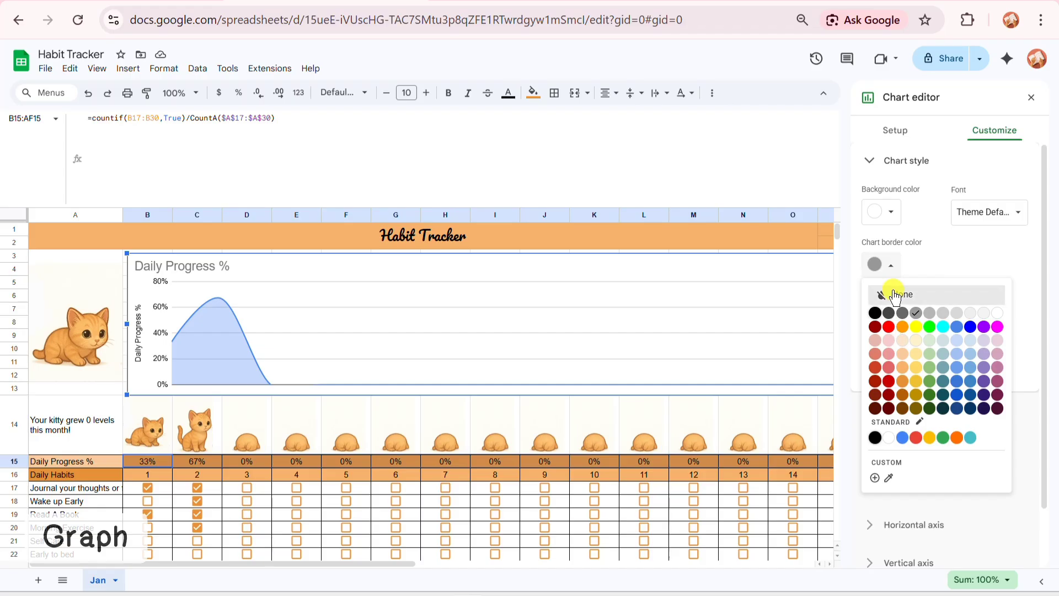
pyautogui.click(377, 287)
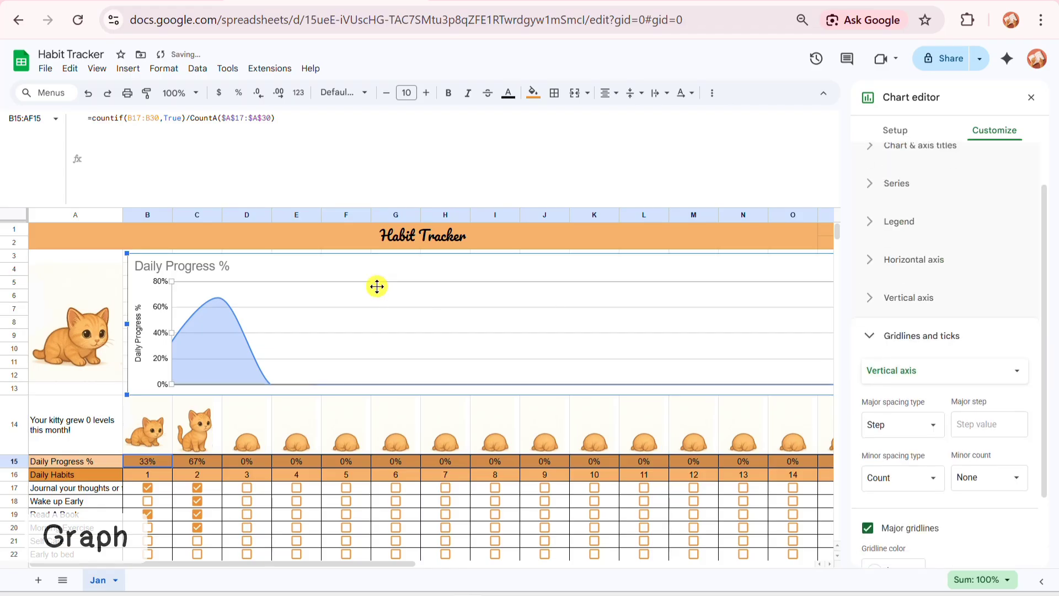
# Delete the vertical axis title and the chart title from the Daily Progress % chart.
pyautogui.click(139, 330)
pyautogui.press('Delete')
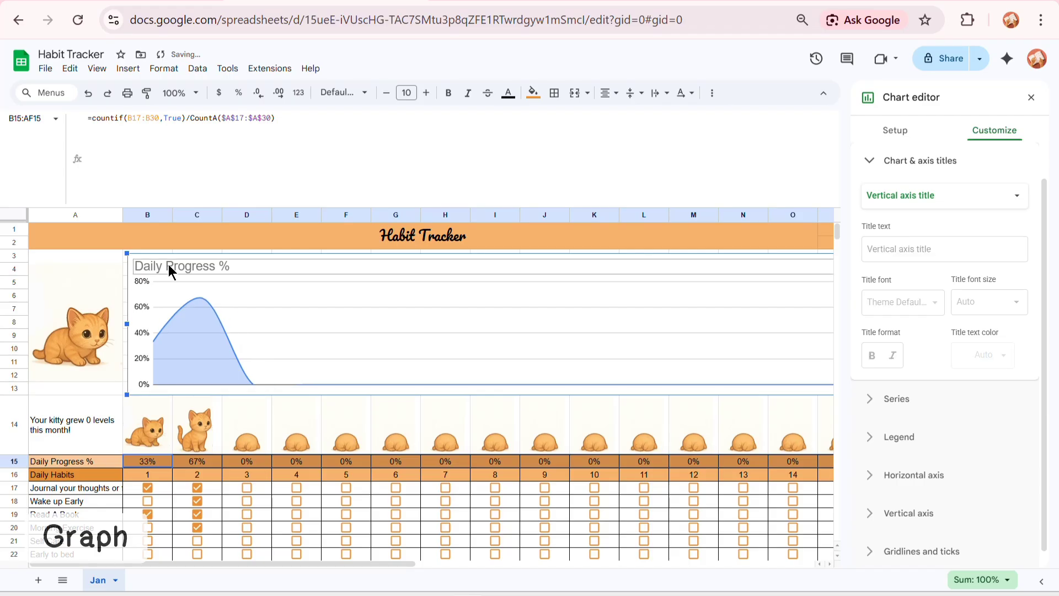
pyautogui.click(138, 266)
pyautogui.press('Delete')
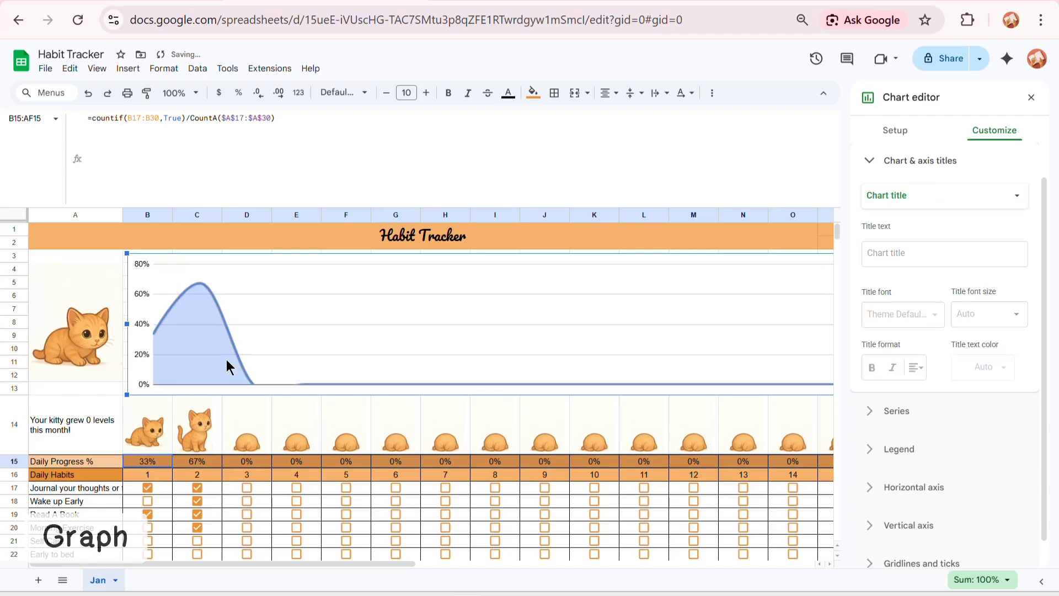
# Set the Daily Progress % series line color to the light orange sampled from the Daily Habits row, and leave chart editing.
pyautogui.click(214, 305)
pyautogui.click(893, 315)
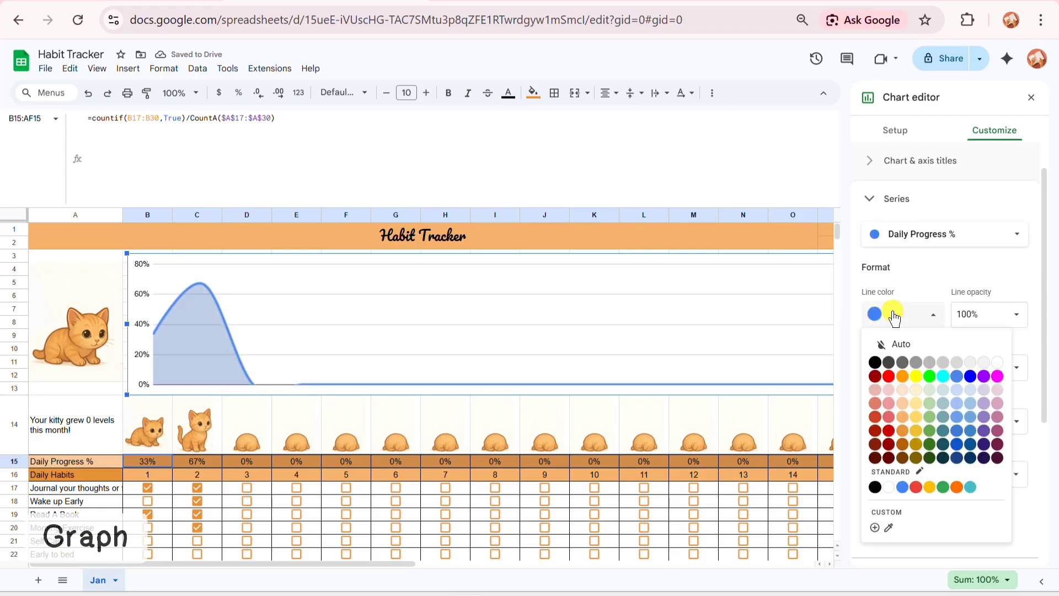
pyautogui.click(891, 530)
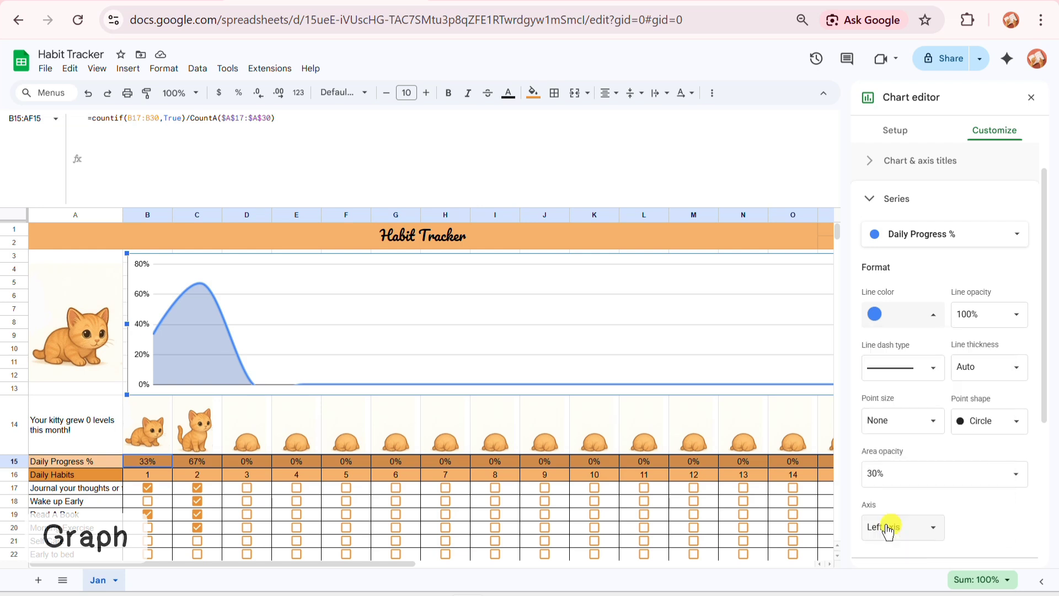
pyautogui.click(670, 477)
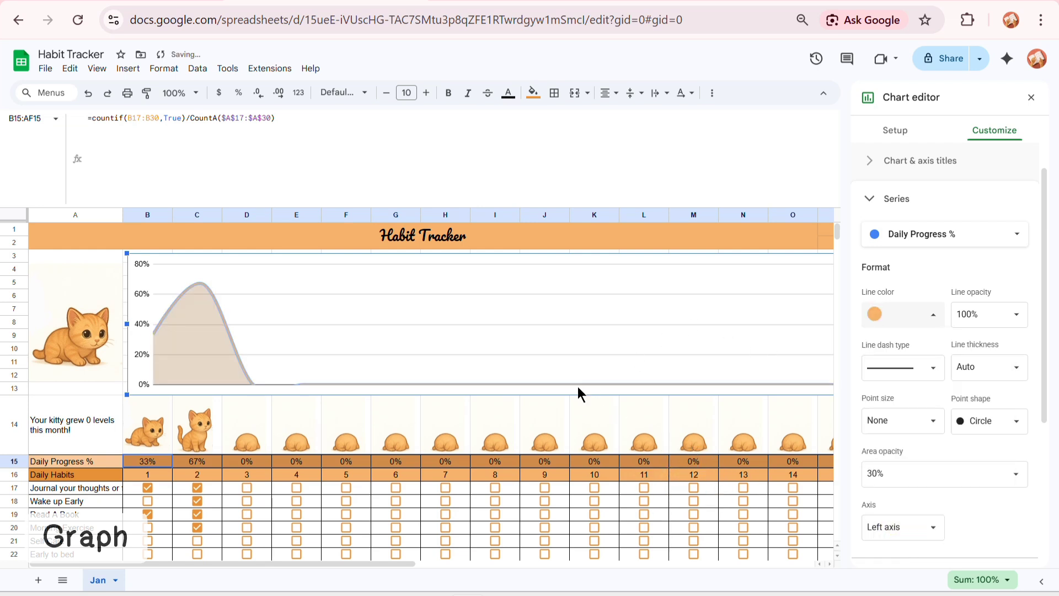
pyautogui.click(544, 411)
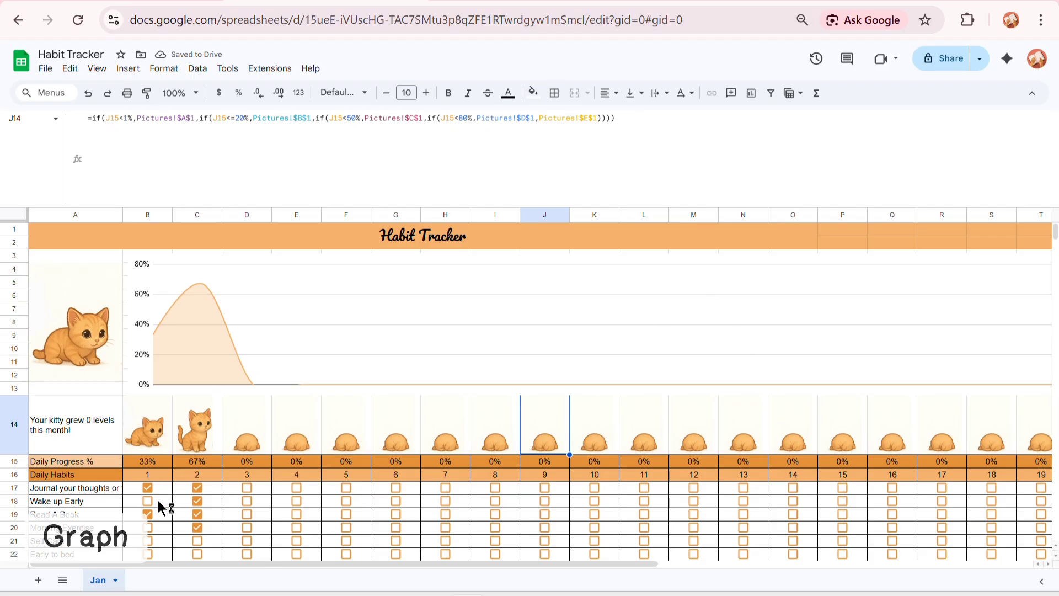
# Check off the journaling and Wake up Early habits for day 3 in D17 and D18.
pyautogui.click(246, 488)
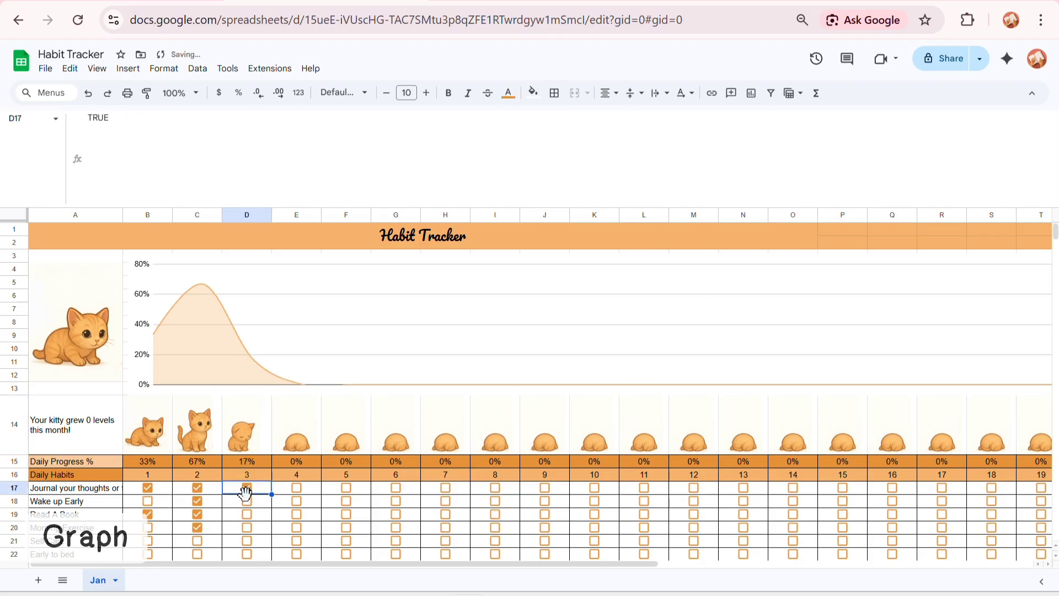
pyautogui.click(246, 501)
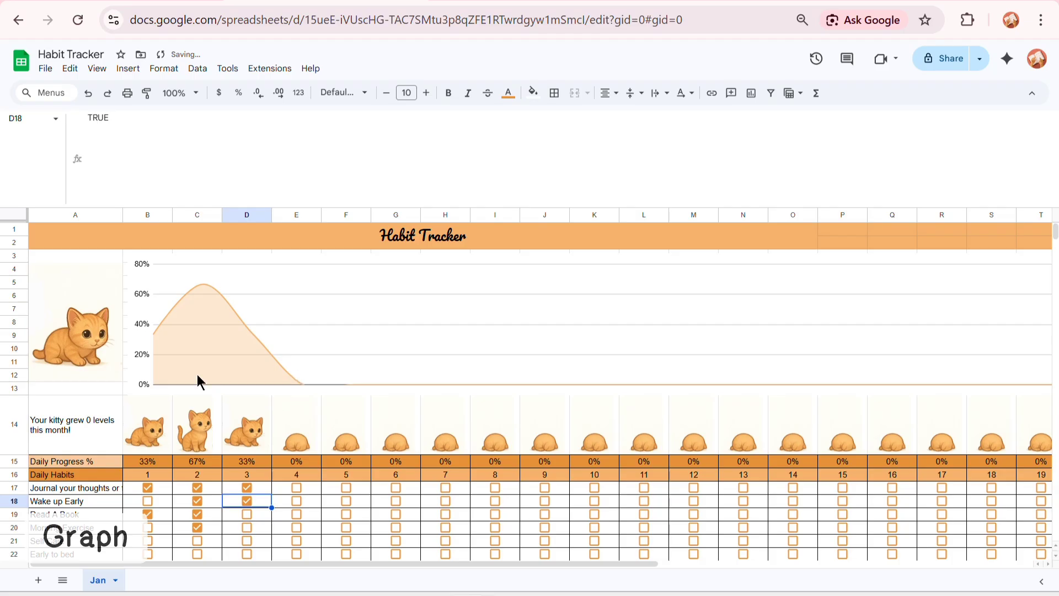
# Extend the chart's left edge slightly into column A, and check off Read A Book for day 3 in D19.
pyautogui.click(131, 306)
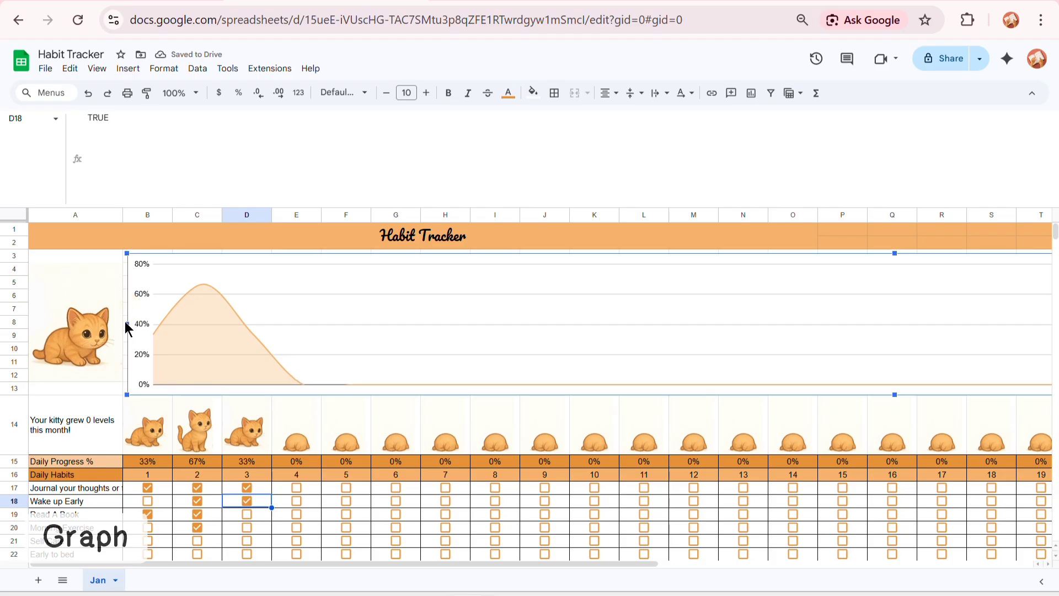
pyautogui.click(125, 323)
pyautogui.moveTo(126, 322); pyautogui.dragTo(118, 322)
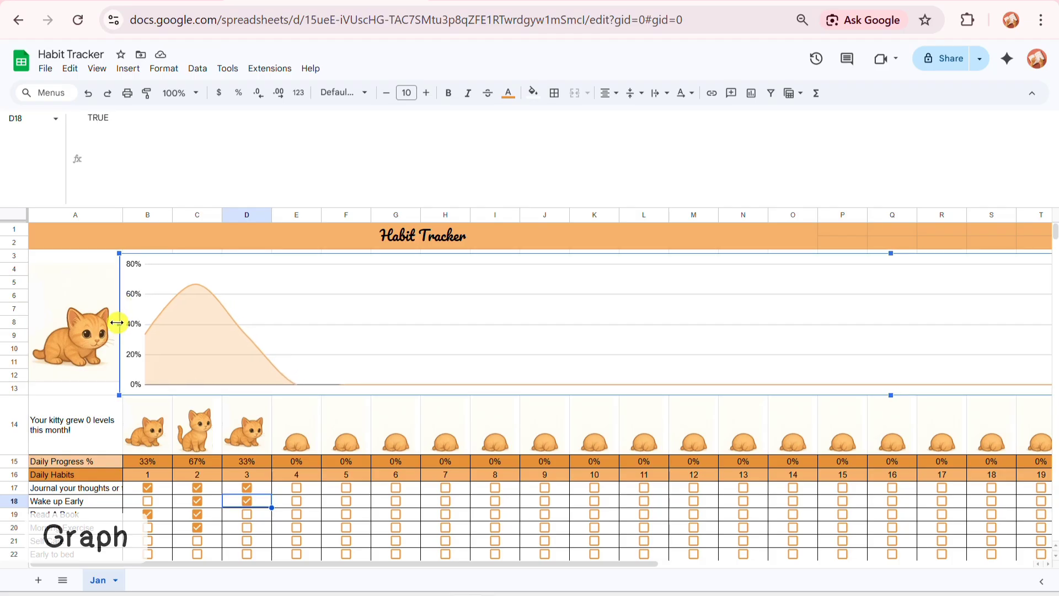
pyautogui.click(247, 515)
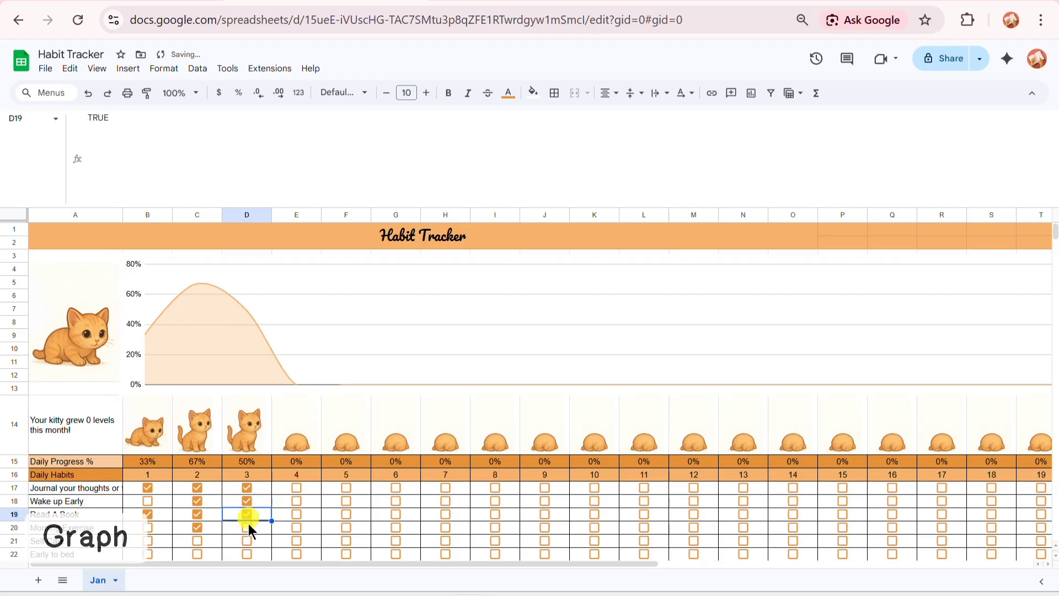
# Check off the journaling, Read A Book and Morning Exercise habits for day 4.
pyautogui.click(297, 488)
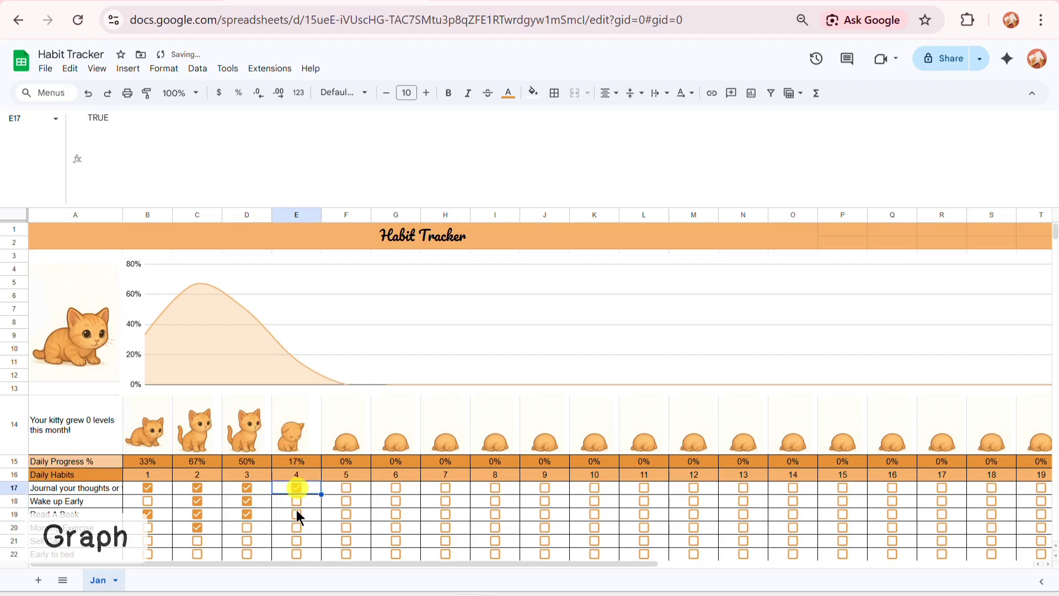
pyautogui.click(296, 514)
pyautogui.click(298, 528)
# Check off Wake up Early, Morning Exercise, Self Care and Early to bed for day 1, and select the progress statement in A14.
pyautogui.scroll(-2, 296, 499)
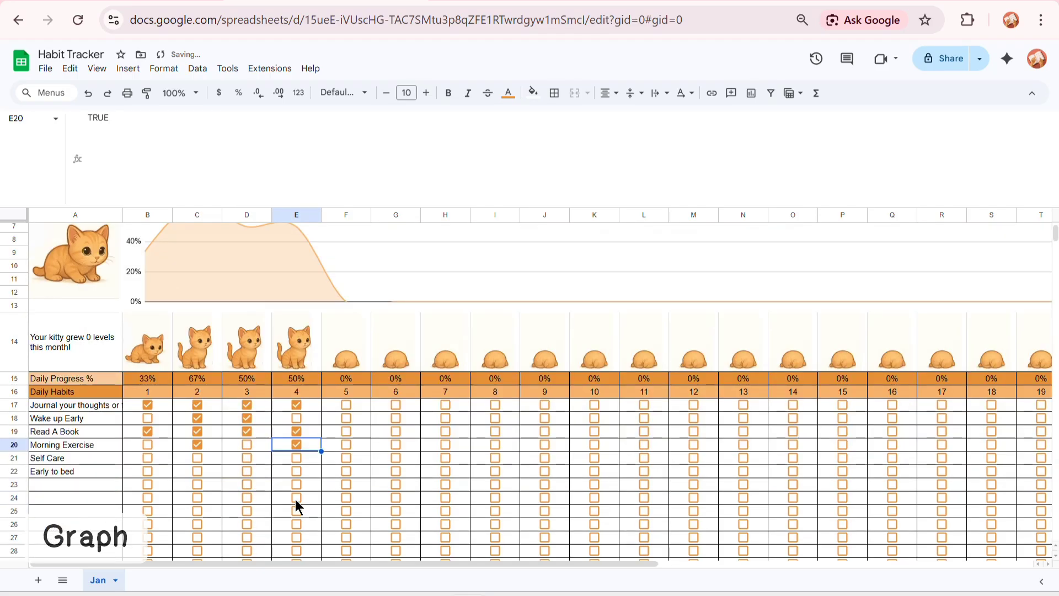
pyautogui.click(148, 418)
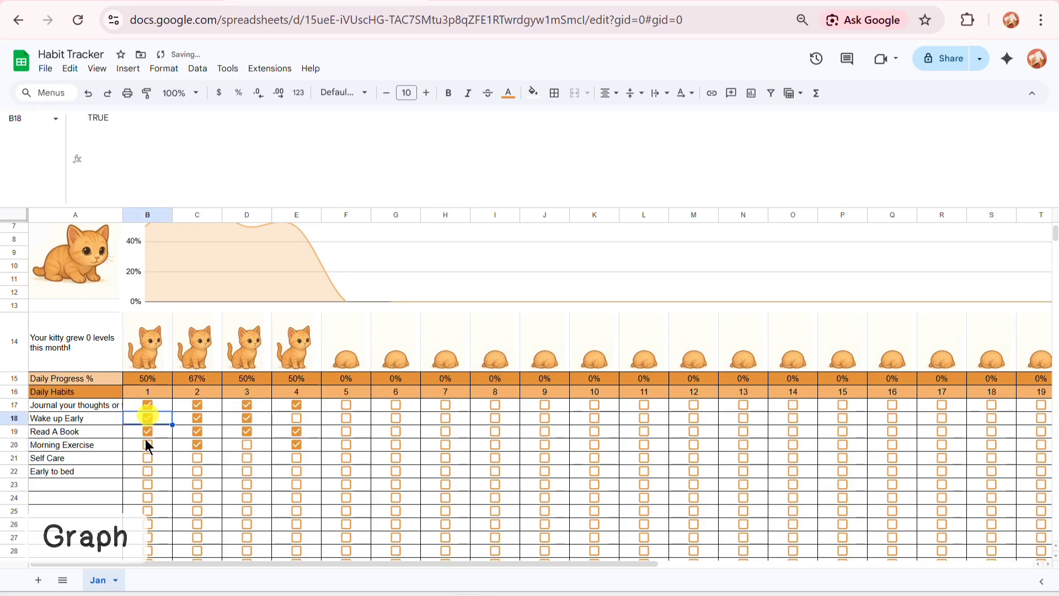
pyautogui.click(148, 444)
pyautogui.click(148, 458)
pyautogui.click(149, 471)
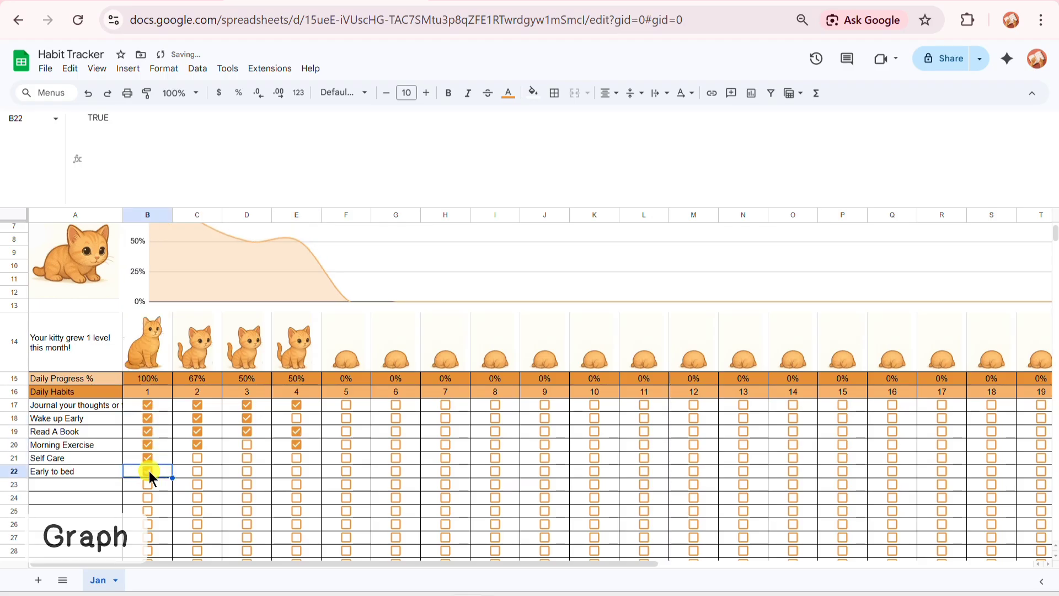
pyautogui.click(54, 340)
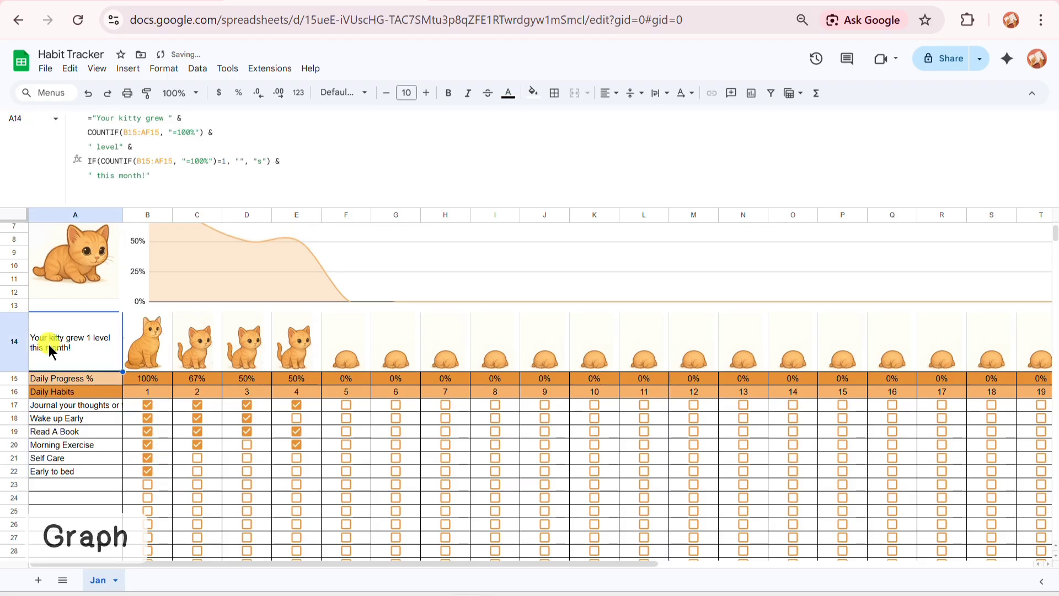
# Check off Self Care and Early to bed for day 2, and Morning Exercise, Early to bed and blank row 23 for day 3.
pyautogui.click(200, 459)
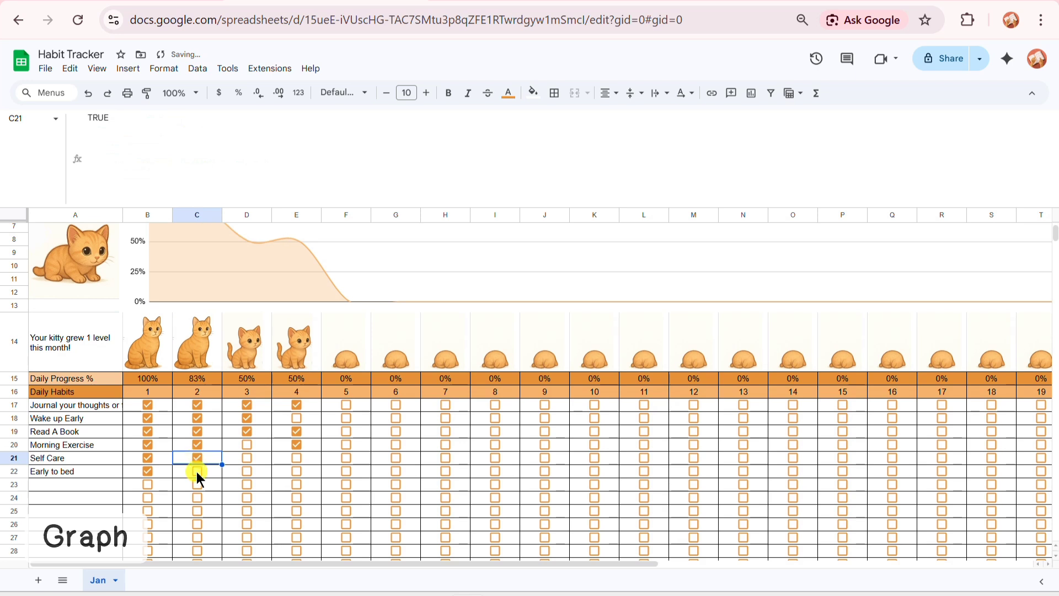
pyautogui.click(196, 471)
pyautogui.click(247, 445)
pyautogui.click(246, 472)
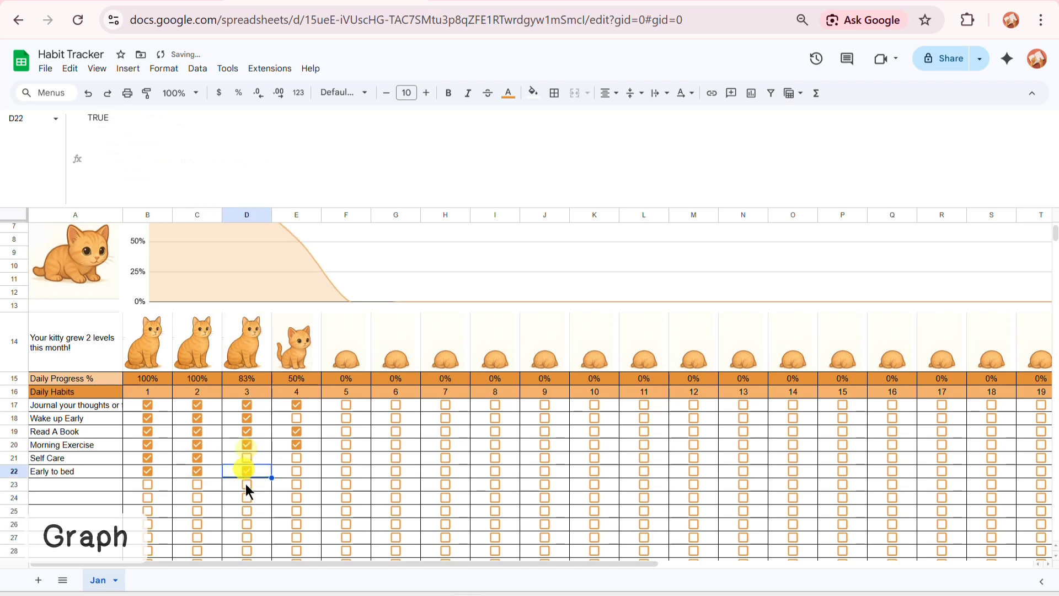
pyautogui.click(246, 483)
# Check off Wake up Early and Morning Exercise for day 5, and uncheck Read A Book for days 2 and 3.
pyautogui.scroll(2, 239, 452)
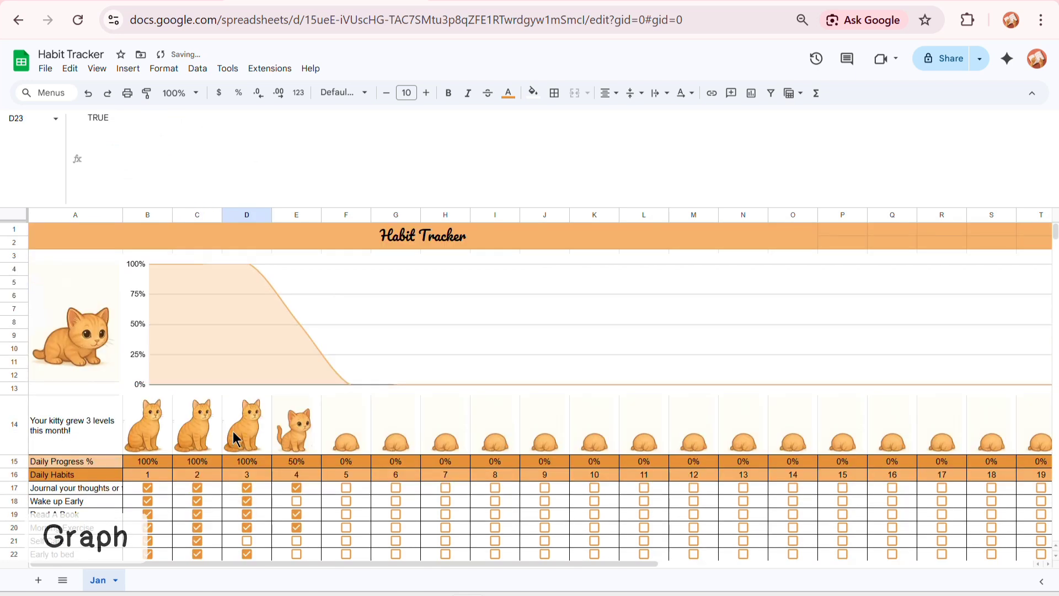
pyautogui.click(347, 499)
pyautogui.click(349, 525)
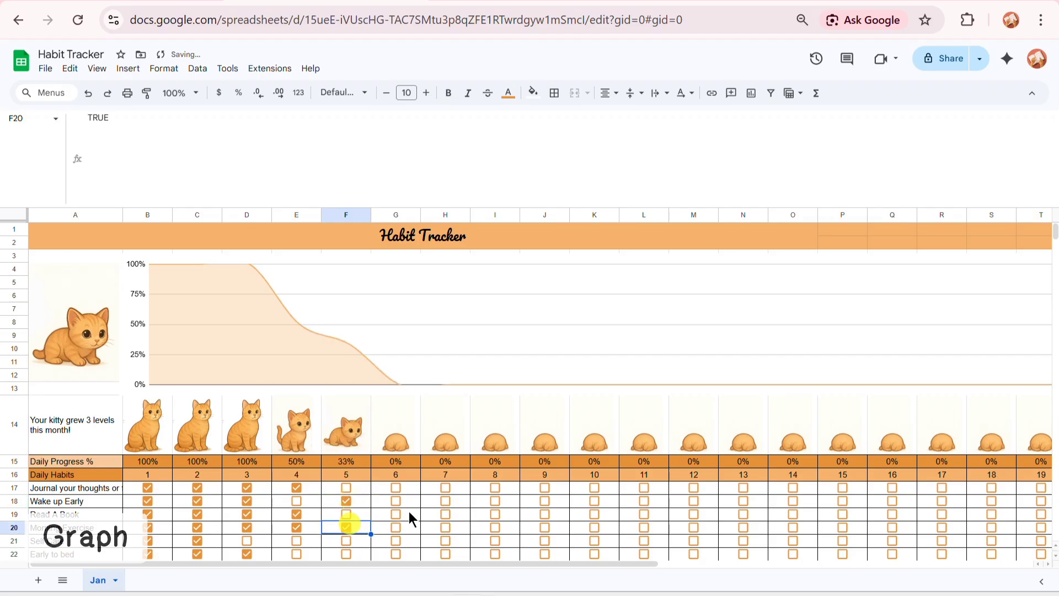
pyautogui.click(411, 510)
pyautogui.click(246, 514)
pyautogui.click(196, 515)
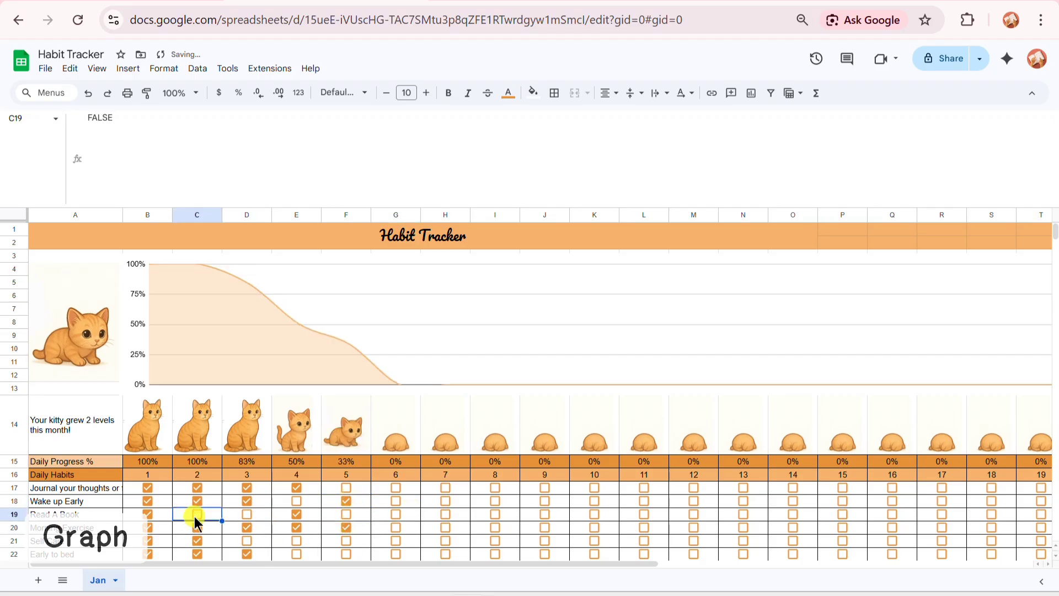
# Check off Read A Book and Self Care for day 6.
pyautogui.click(397, 514)
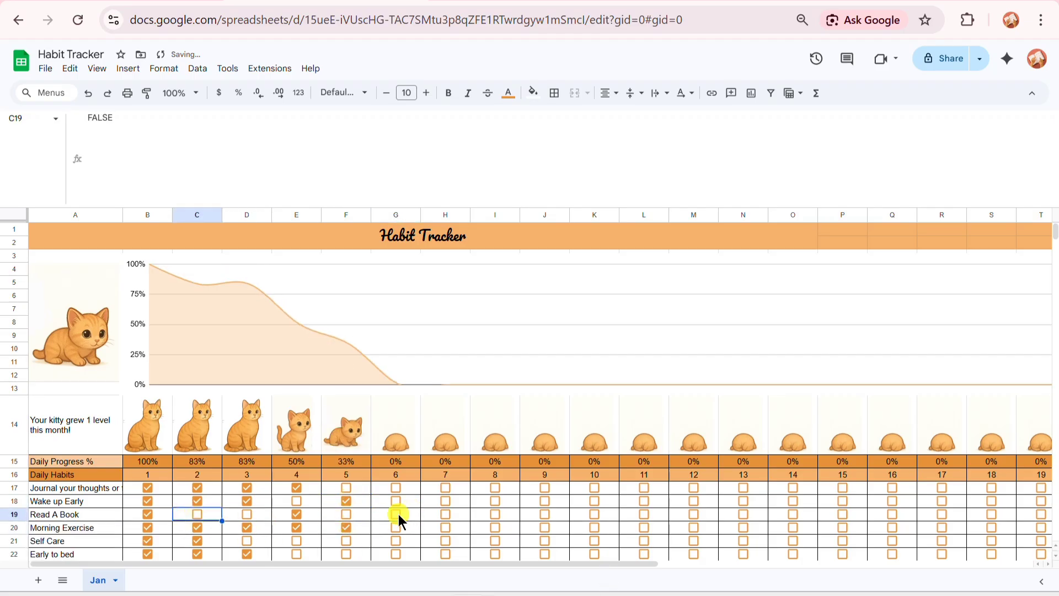
pyautogui.click(396, 540)
pyautogui.click(503, 540)
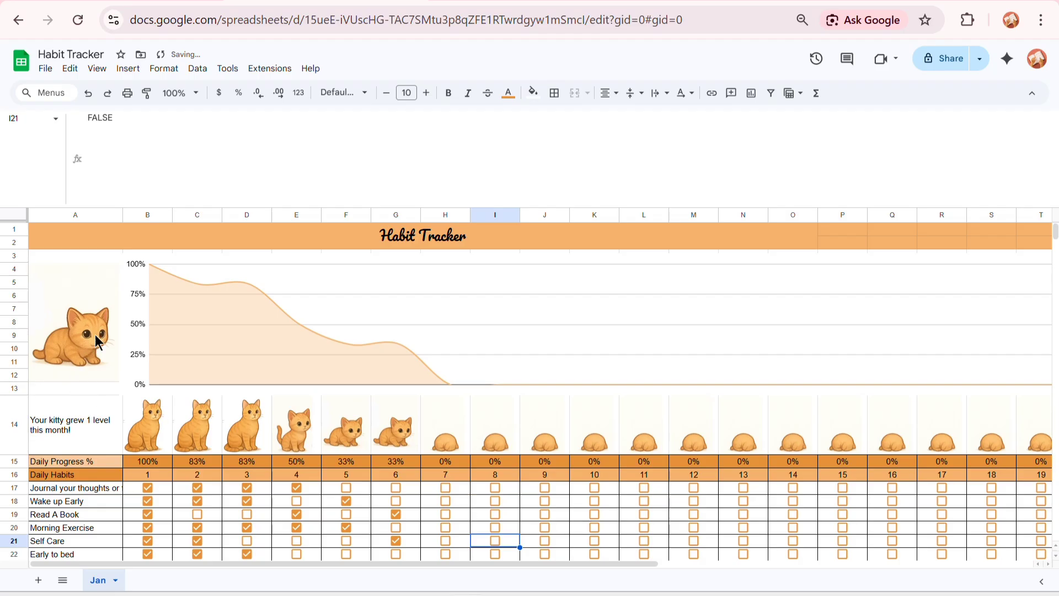
# Set the progress statement in A14 to font size 13, and shrink the formula bar to a single line.
pyautogui.click(92, 422)
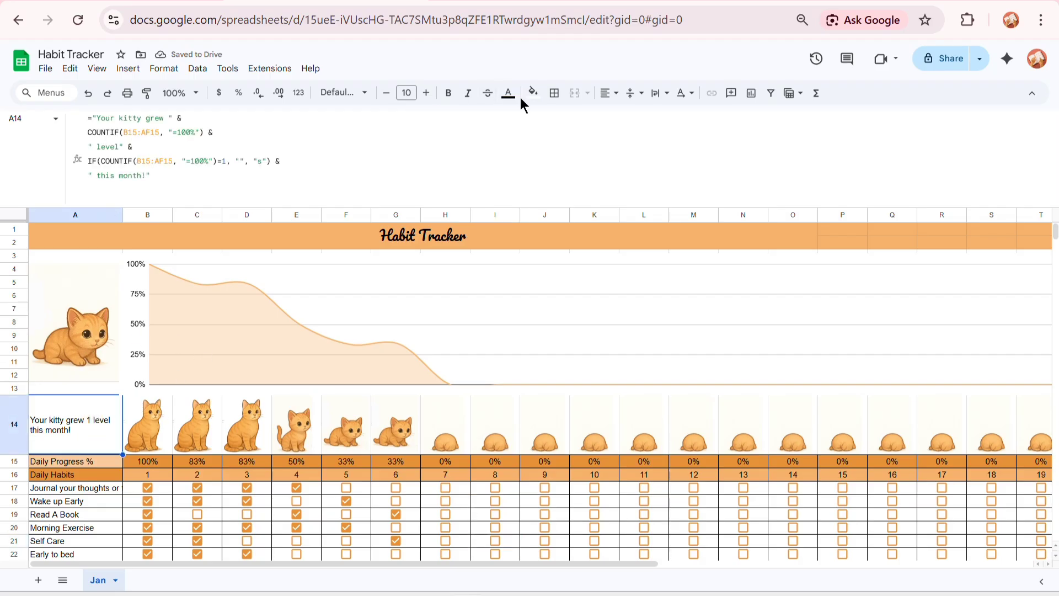
pyautogui.click(431, 94)
pyautogui.click(432, 94)
pyautogui.click(432, 94)
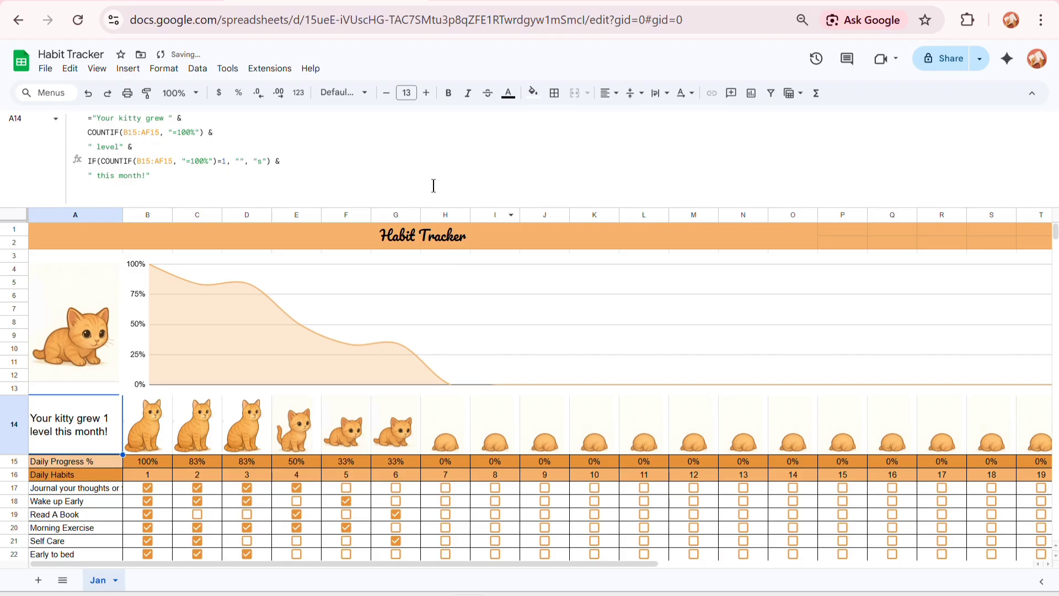
pyautogui.moveTo(439, 206); pyautogui.dragTo(440, 94)
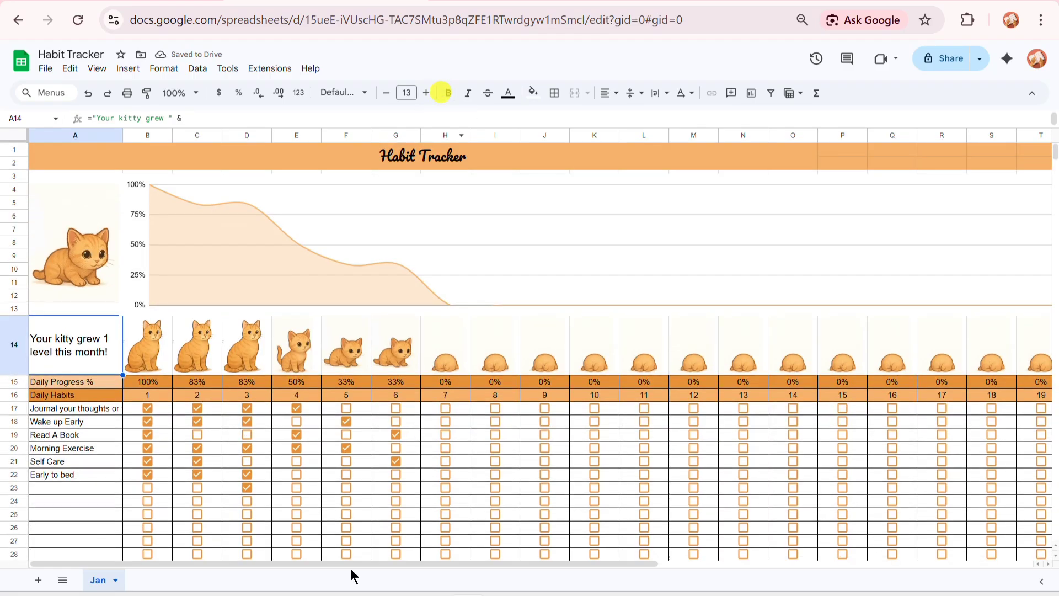
# Hide the gridlines on the Jan sheet.
pyautogui.click(55, 513)
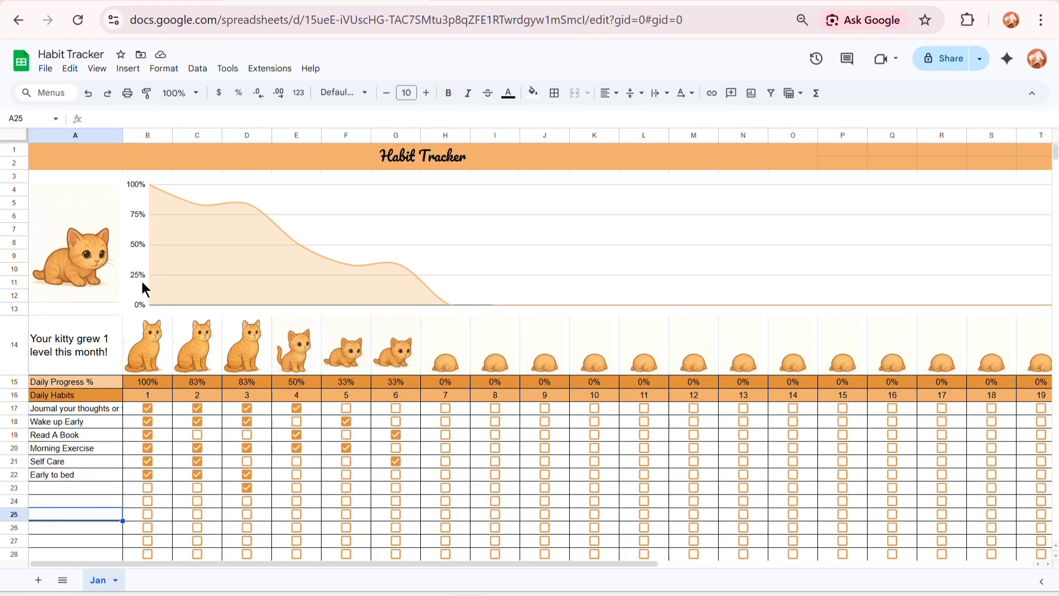
pyautogui.click(77, 309)
pyautogui.scroll(-3, 111, 441)
pyautogui.moveTo(75, 521); pyautogui.dragTo(631, 586)
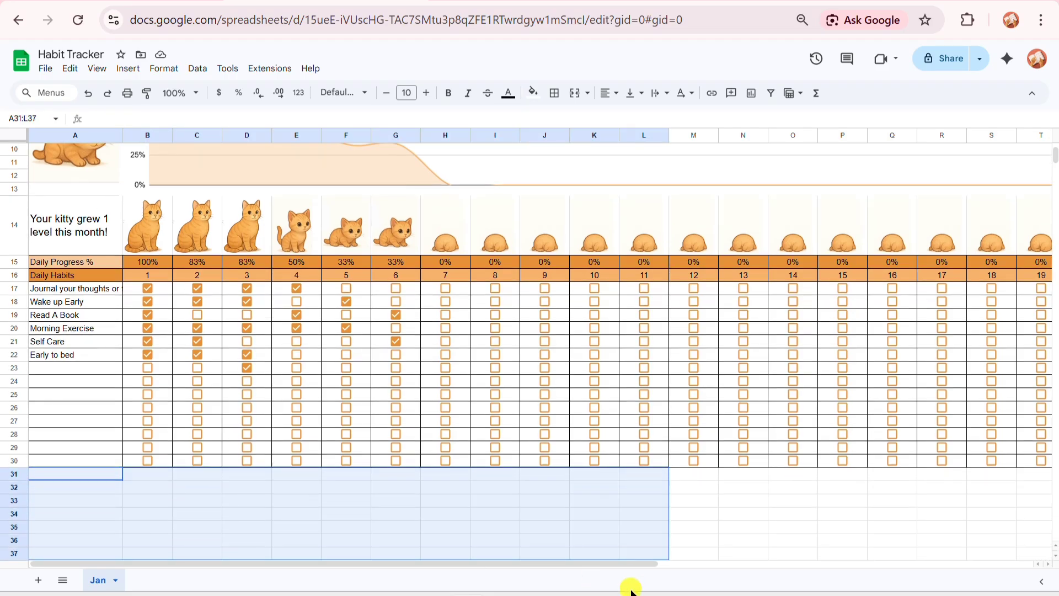
pyautogui.scroll(1, 267, 451)
pyautogui.scroll(3, 267, 445)
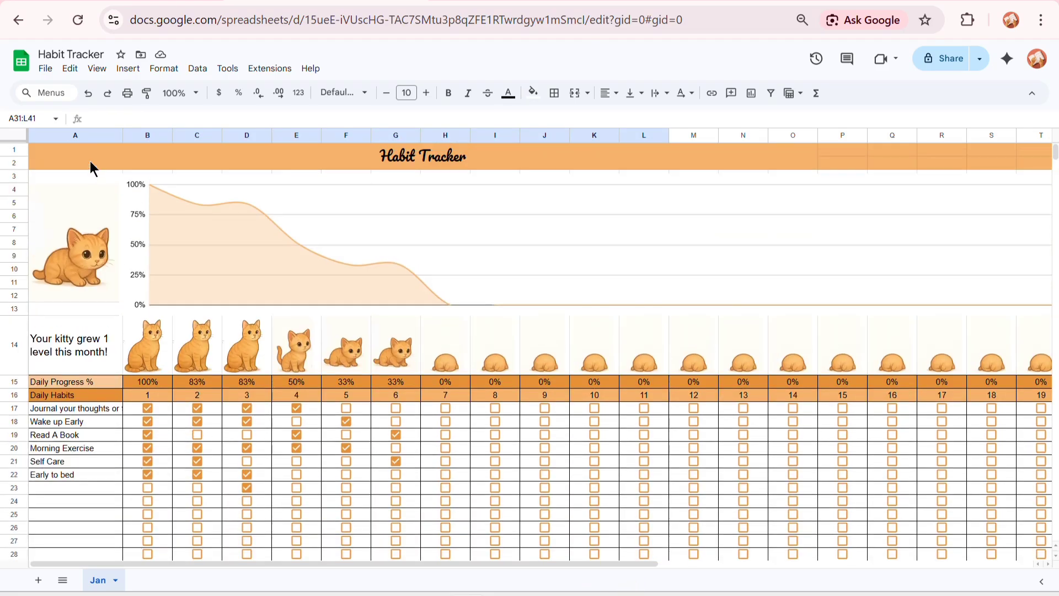
pyautogui.click(108, 69)
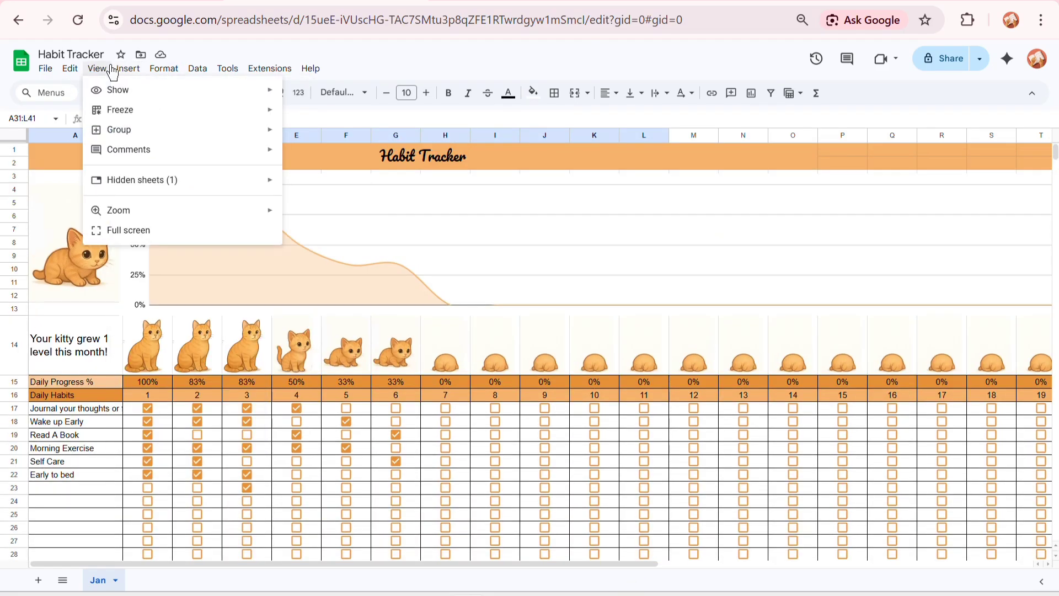
pyautogui.click(110, 69)
pyautogui.click(108, 68)
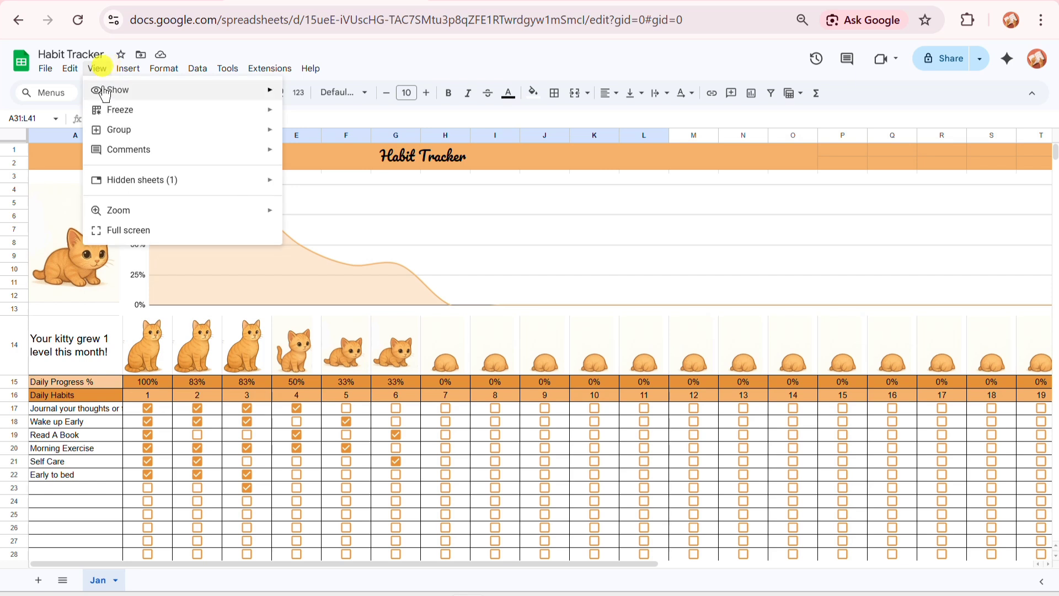
pyautogui.click(105, 94)
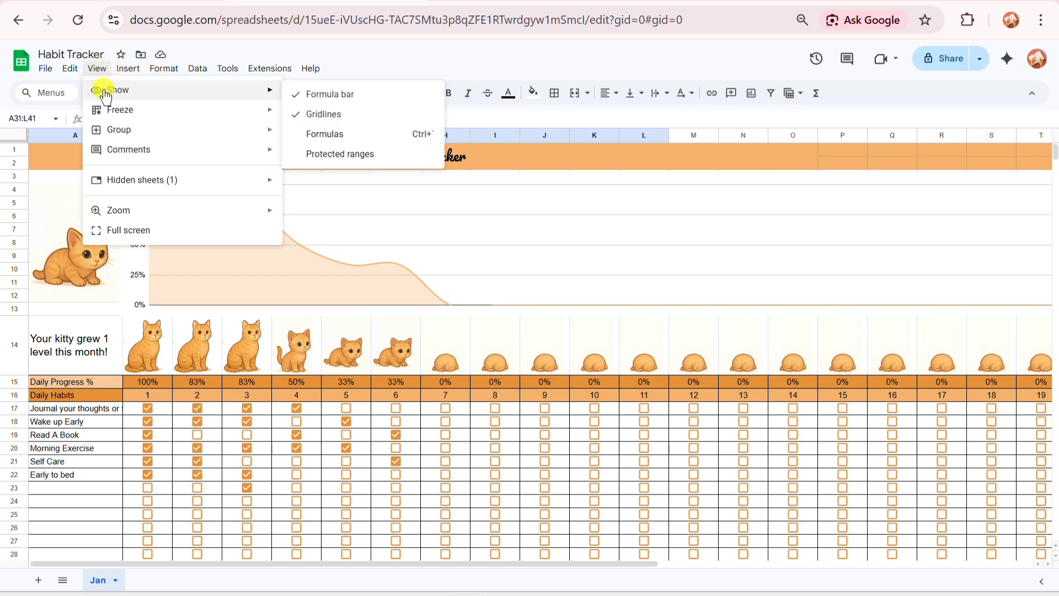
pyautogui.click(342, 112)
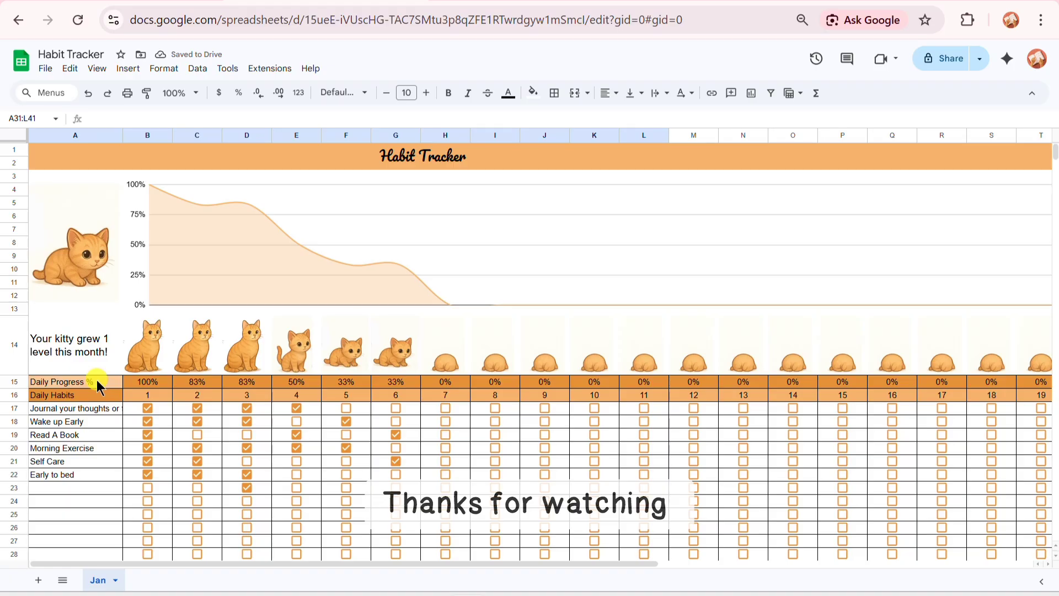
# Set the font size of the Daily Progress % and Daily Habits rows, A15:AF16, to 12.
pyautogui.moveTo(97, 379); pyautogui.dragTo(1034, 394)
pyautogui.moveTo(182, 567); pyautogui.dragTo(650, 581)
pyautogui.keyDown('shift'); pyautogui.click(1026, 395); pyautogui.keyUp('shift')
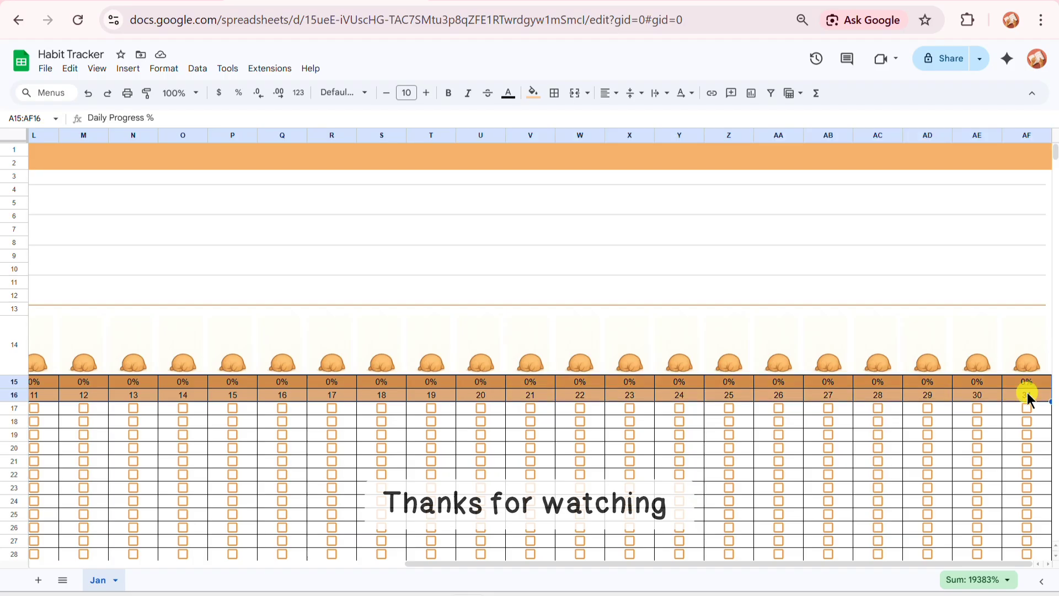
pyautogui.click(426, 92)
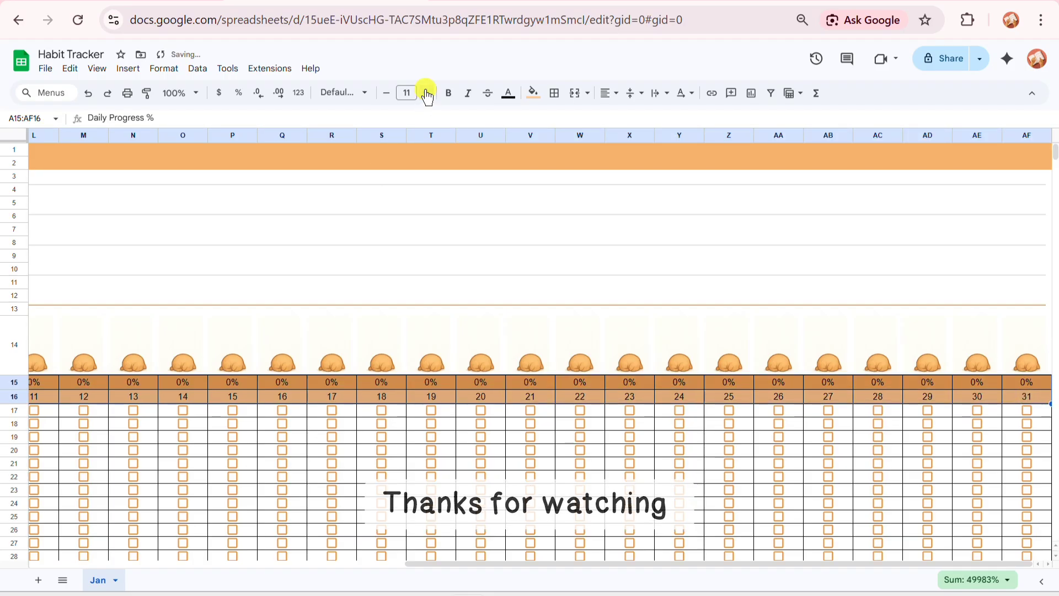
pyautogui.click(426, 93)
pyautogui.moveTo(461, 565); pyautogui.dragTo(49, 575)
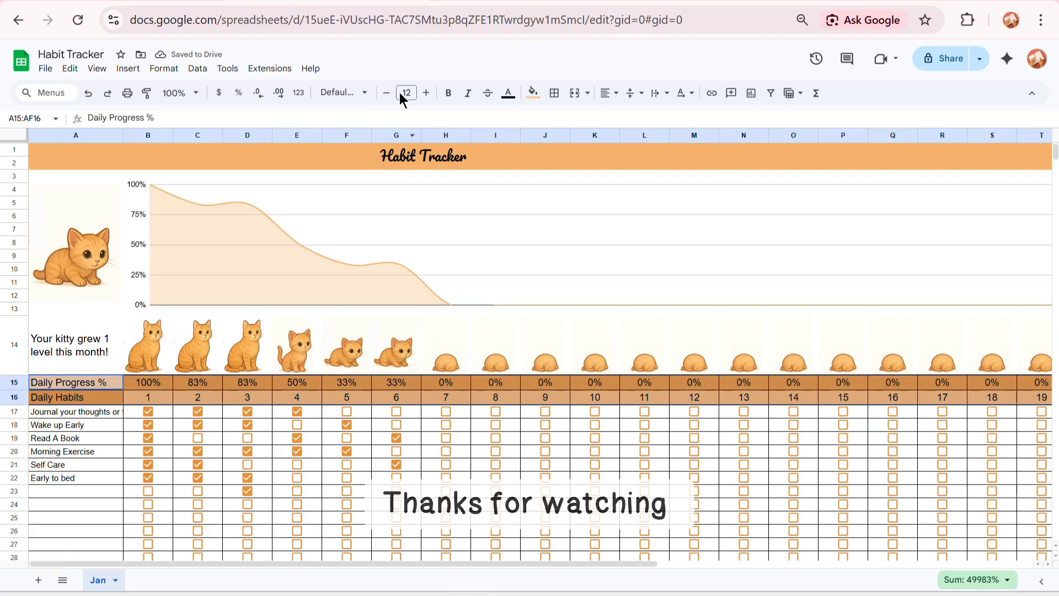
# Apply the Comic Sans MS font to the Daily Progress % and Daily Habits rows, and deselect them.
pyautogui.click(360, 93)
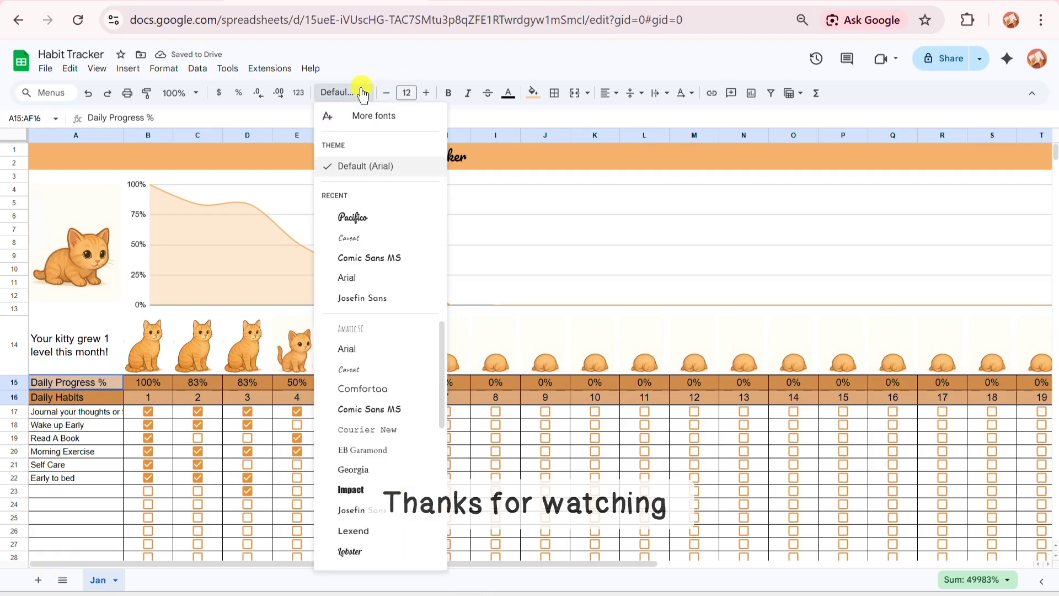
pyautogui.click(360, 257)
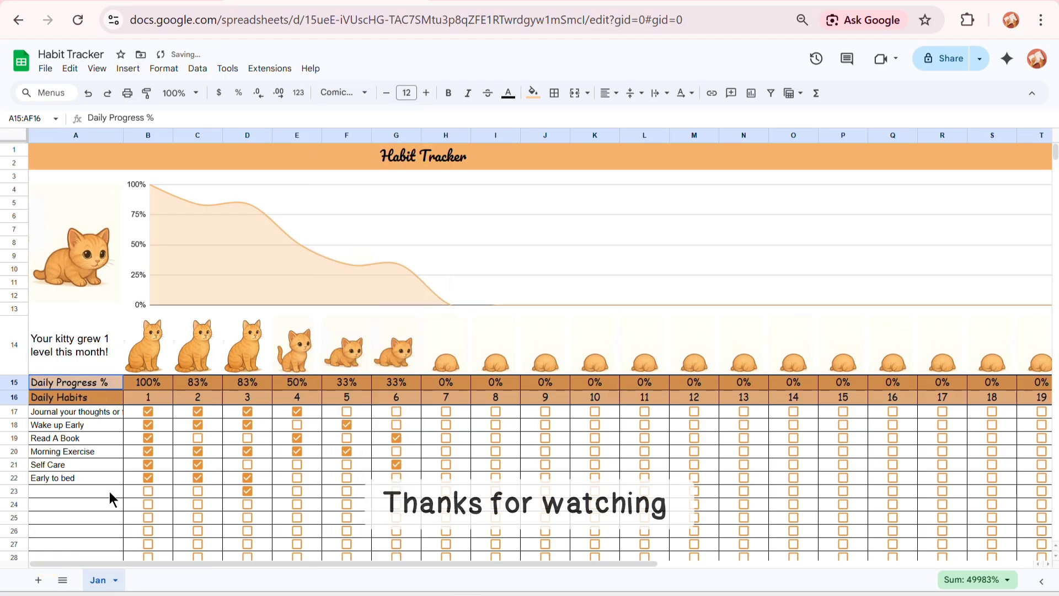
pyautogui.click(90, 503)
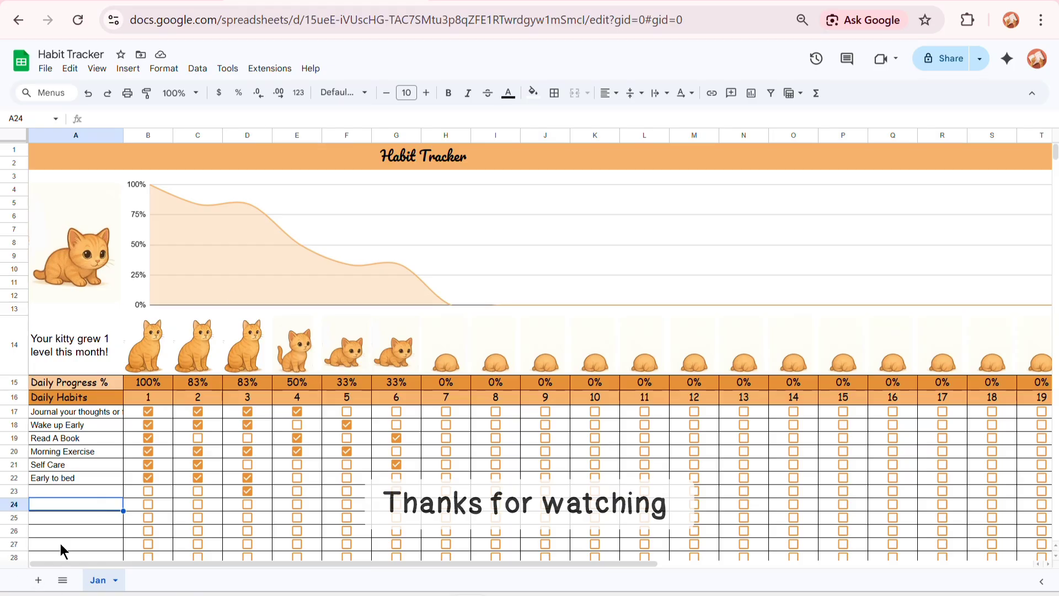
pyautogui.scroll(-10, 63, 551)
pyautogui.scroll(10, 438, 503)
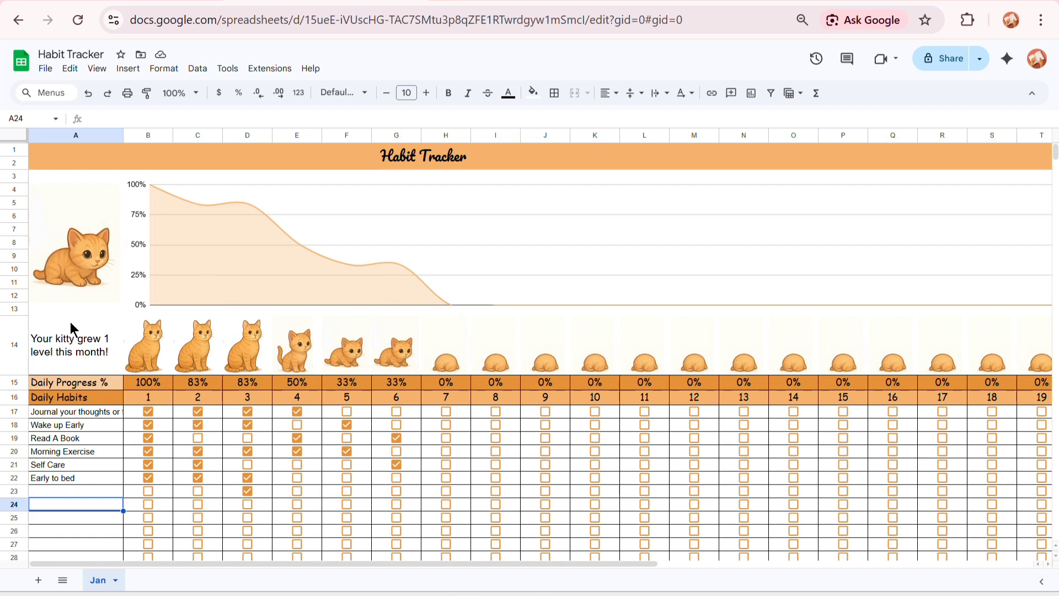
pyautogui.click(63, 344)
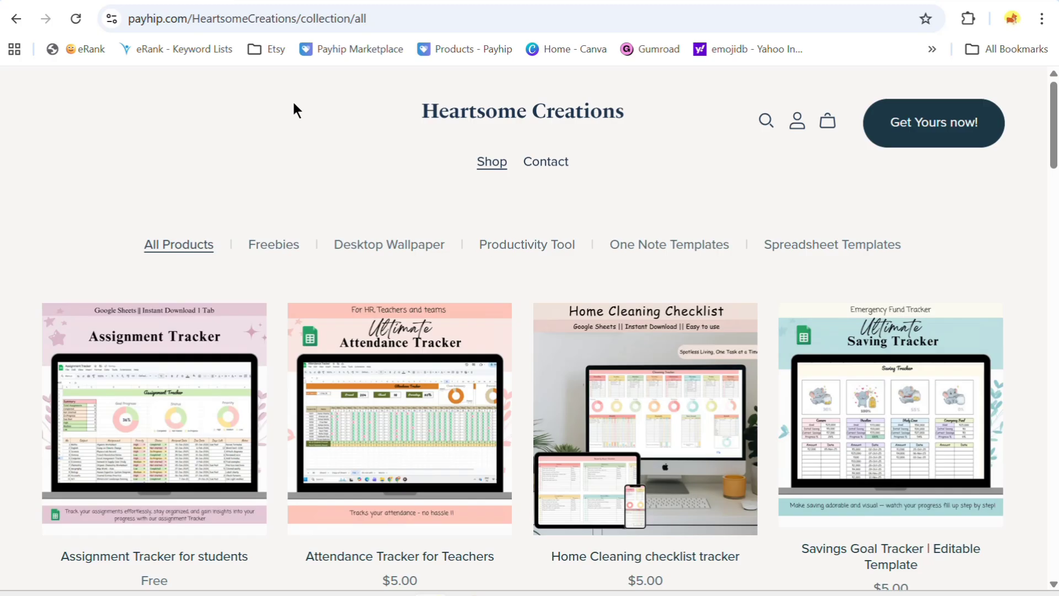
# Browse the Heartsome Creations shop on Payhip, viewing all products, the Freebies and the Desktop Wallpaper collections.
pyautogui.scroll(-5, 293, 104)
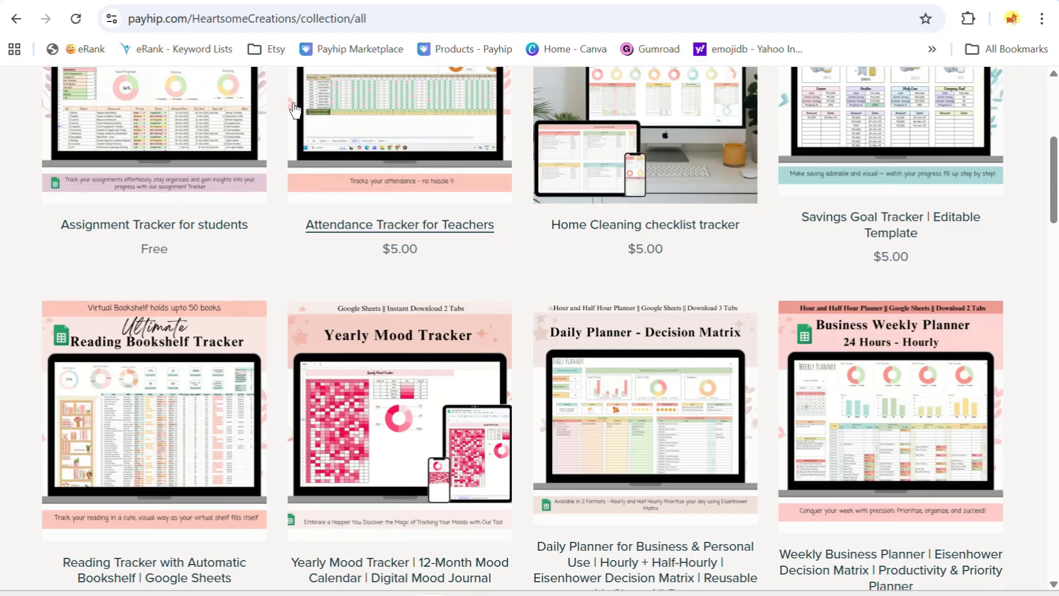
pyautogui.scroll(-15, 293, 108)
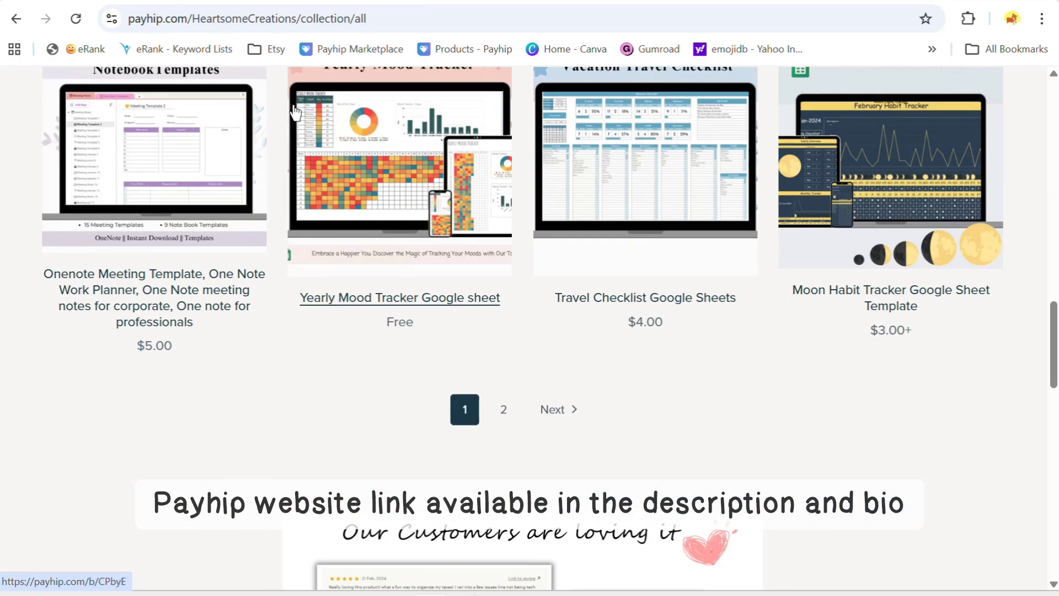
pyautogui.scroll(15, 295, 110)
pyautogui.click(274, 137)
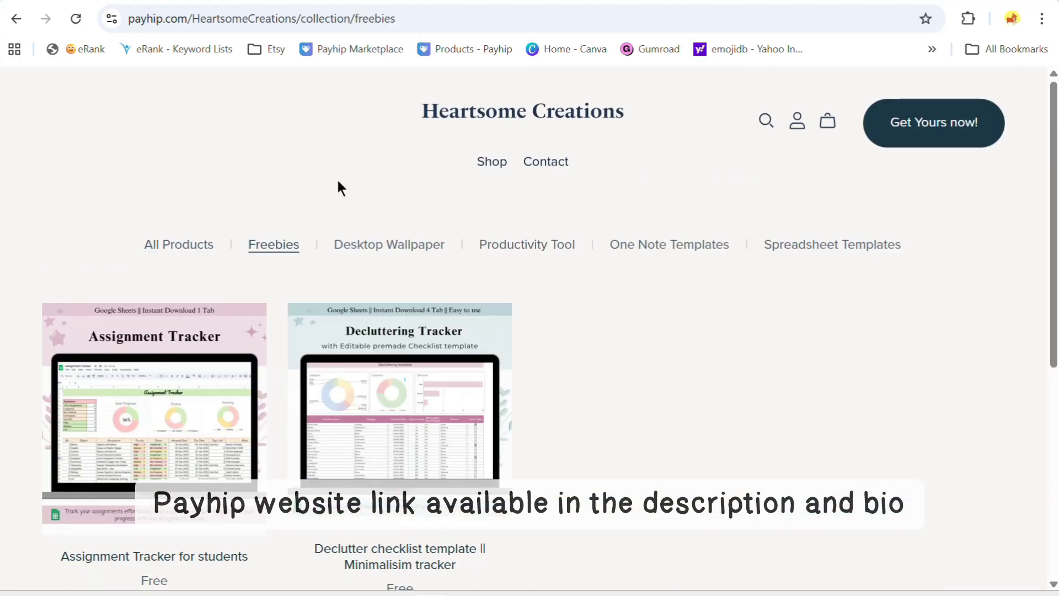
pyautogui.click(383, 247)
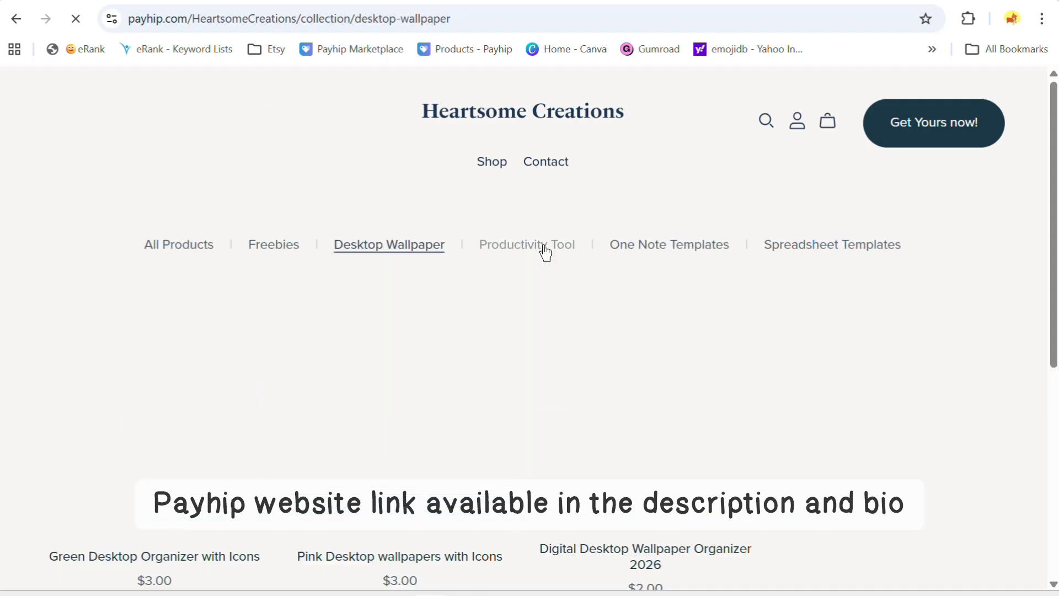